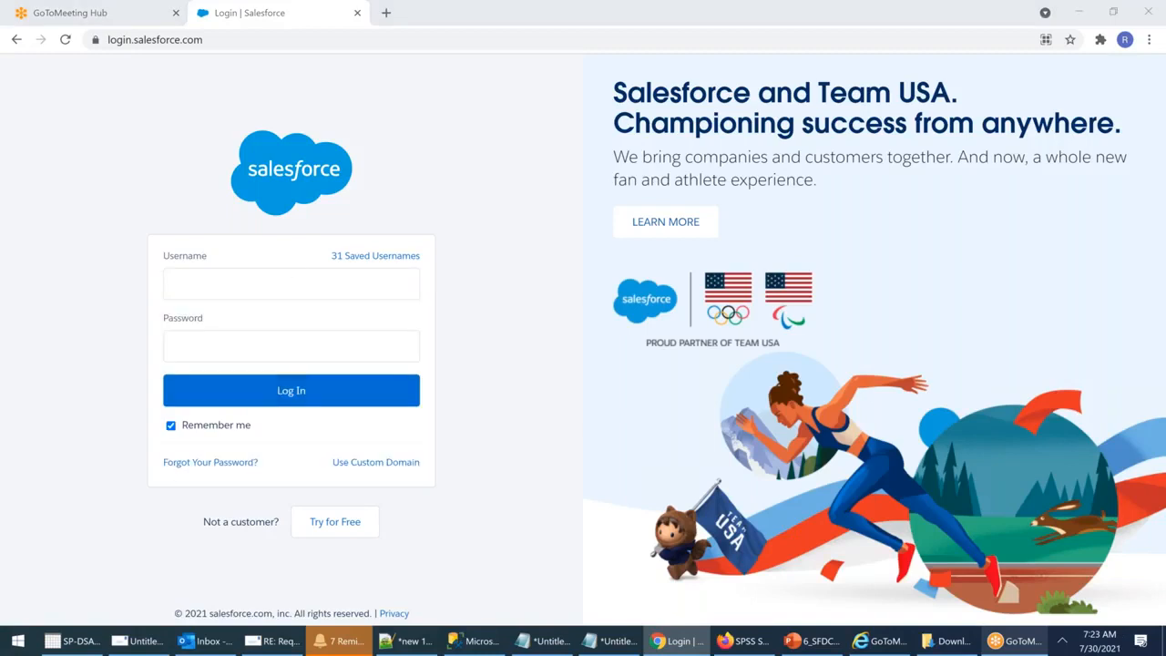
Step: Sign in to Salesforce with the account username and password
key("alt+Tab")
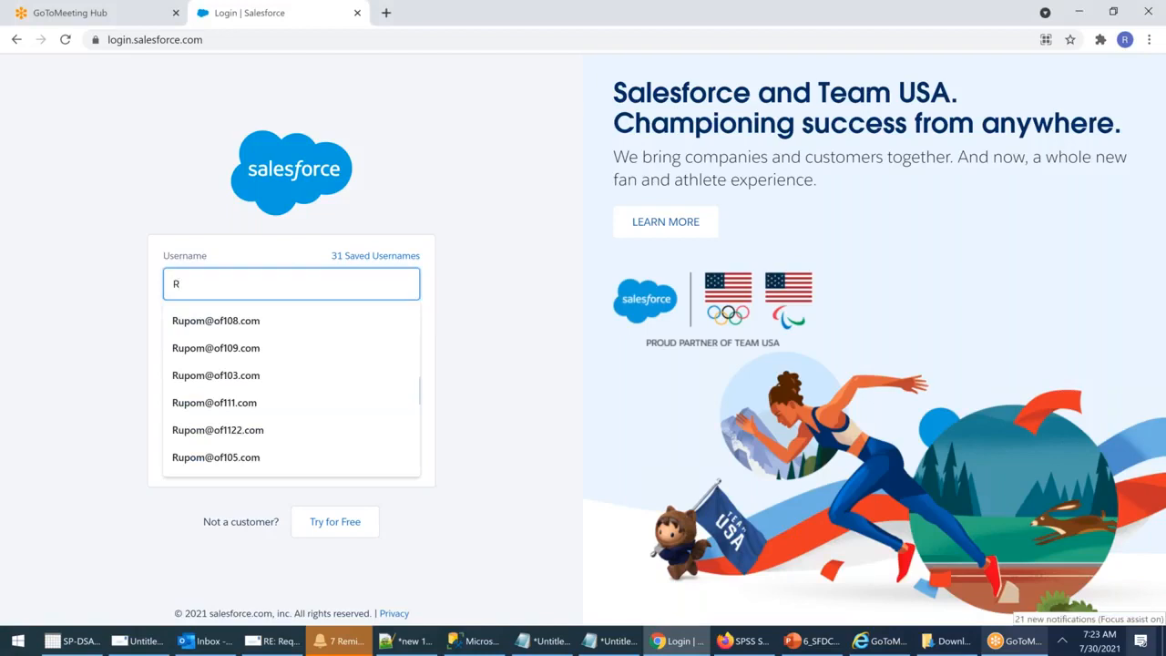
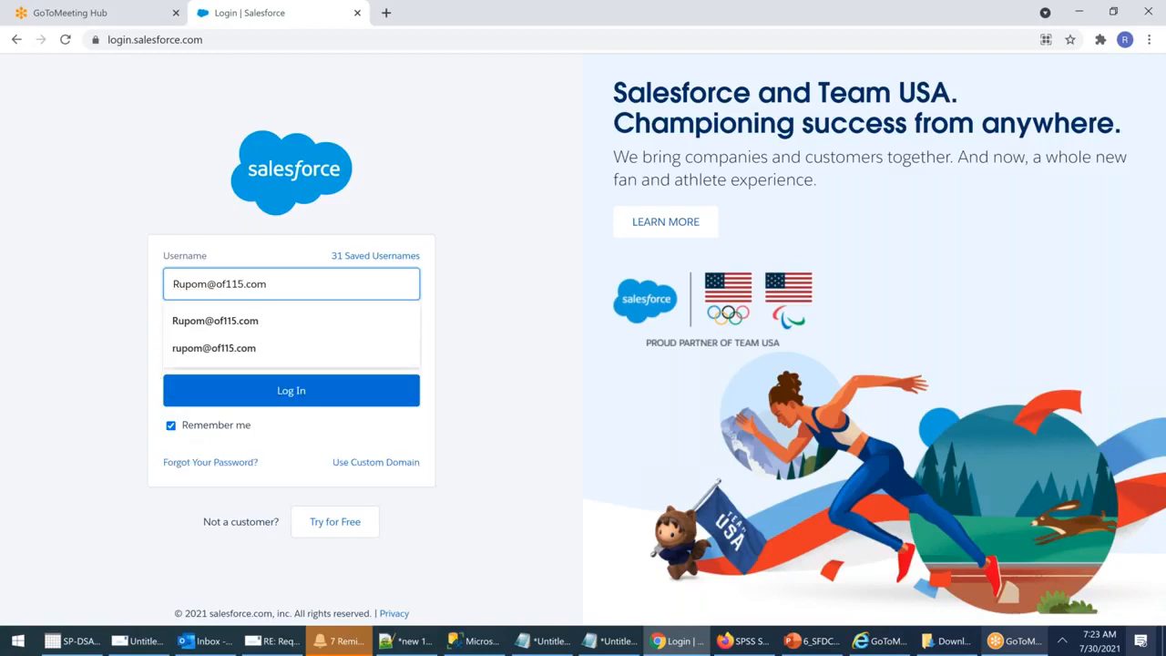
key("Tab")
type("•••")
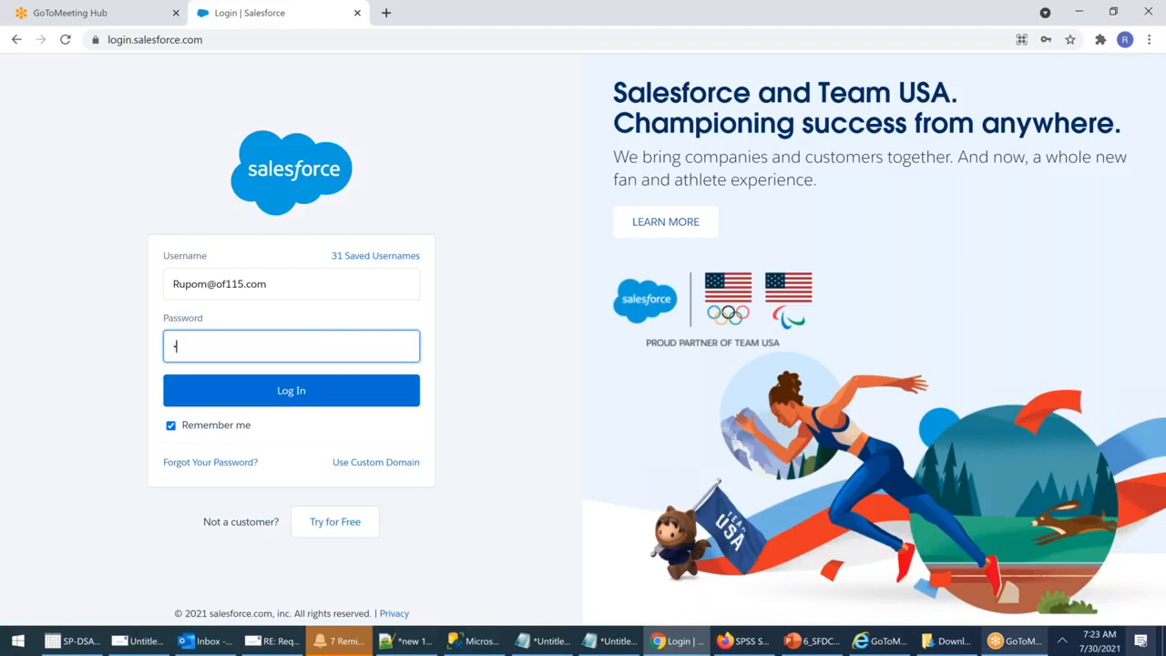
type("••")
key("BackSpace")
key("BackSpace")
key("BackSpace")
key("BackSpace")
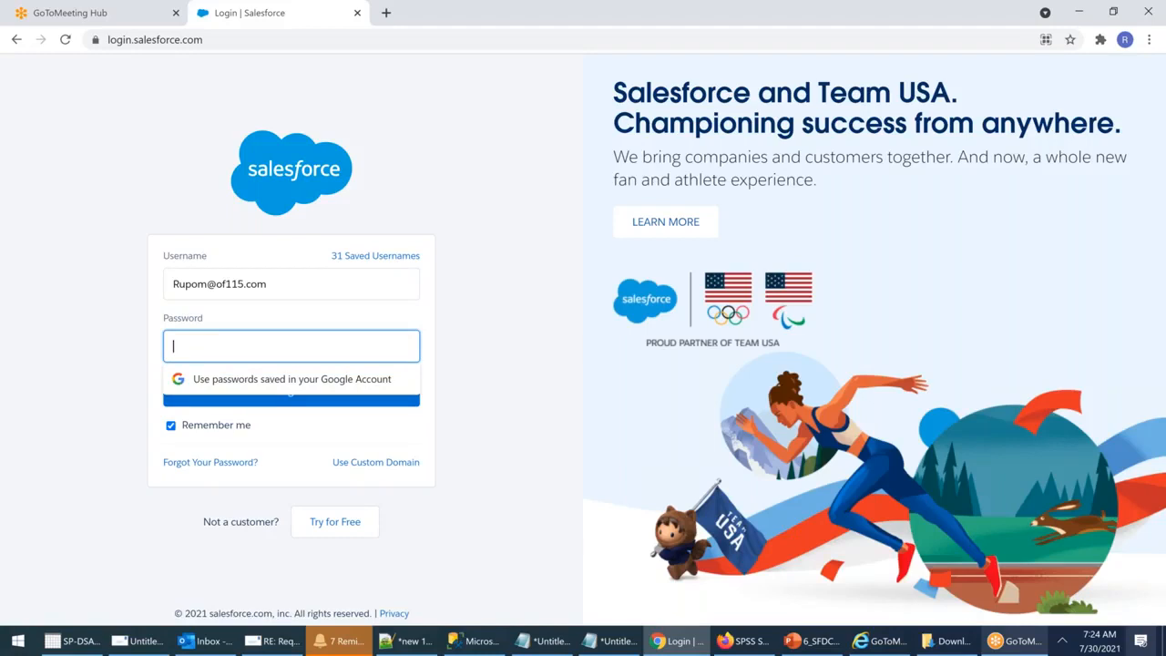
type("••••••••")
key("Return")
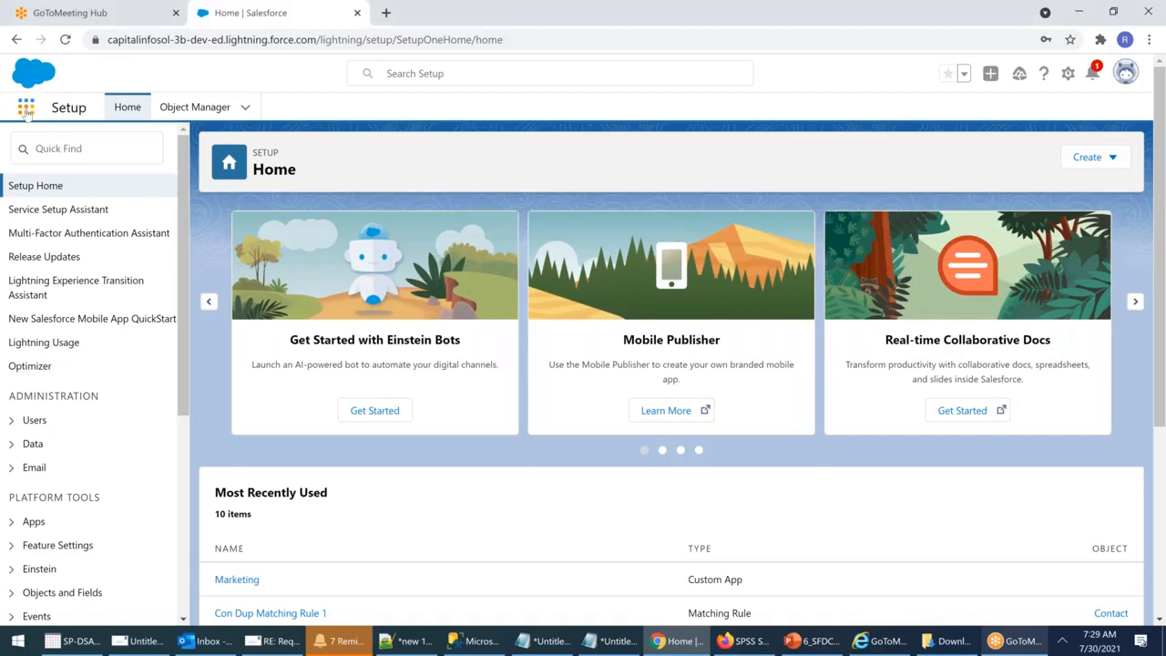
Step: Switch to the Service app from the App Launcher and show its Dashboards tab
left_click(26, 110)
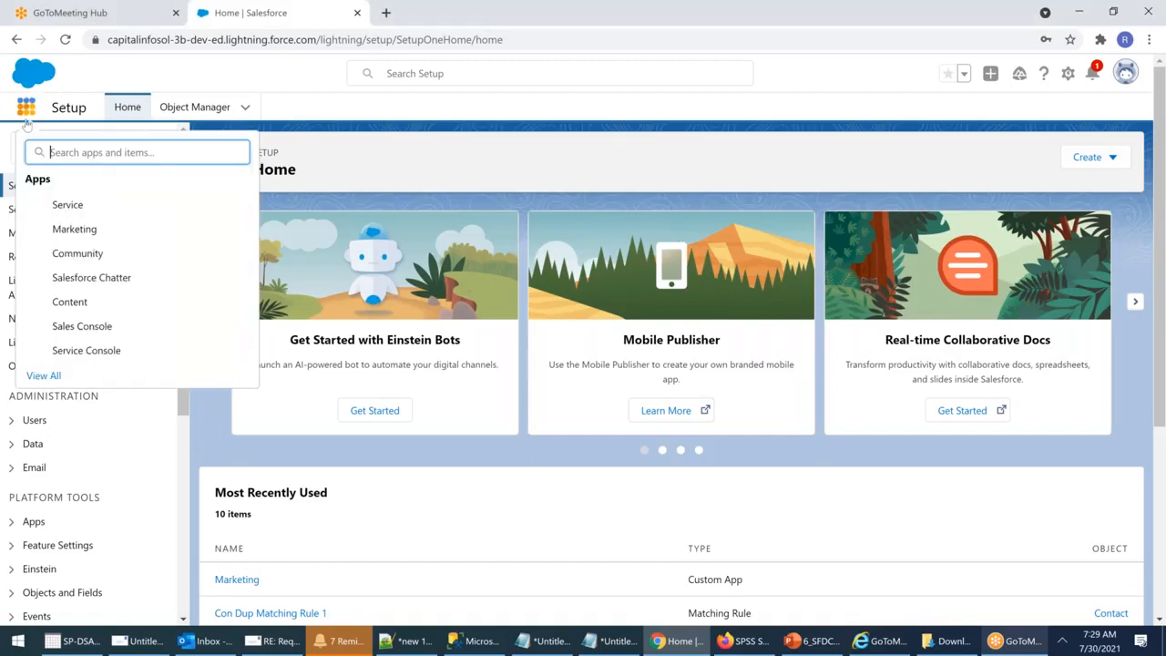
left_click(62, 209)
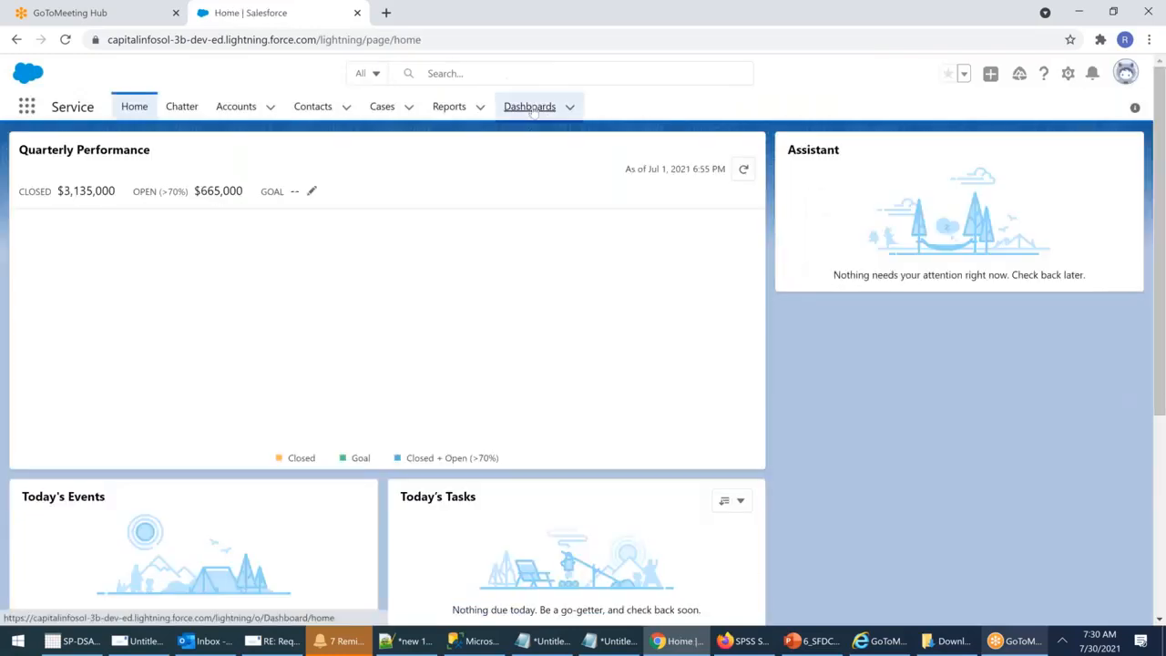
left_click(529, 107)
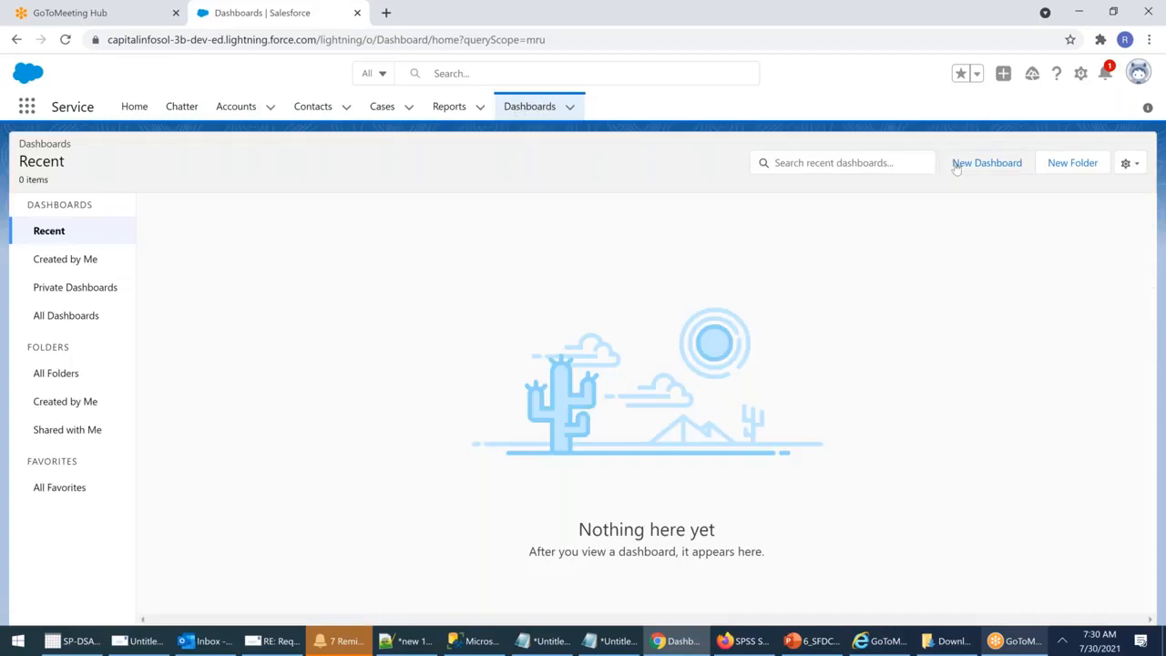
Step: Create a dashboard folder labelled 'SLT Lightning Dashboard' with its auto-generated unique name
left_click(1076, 170)
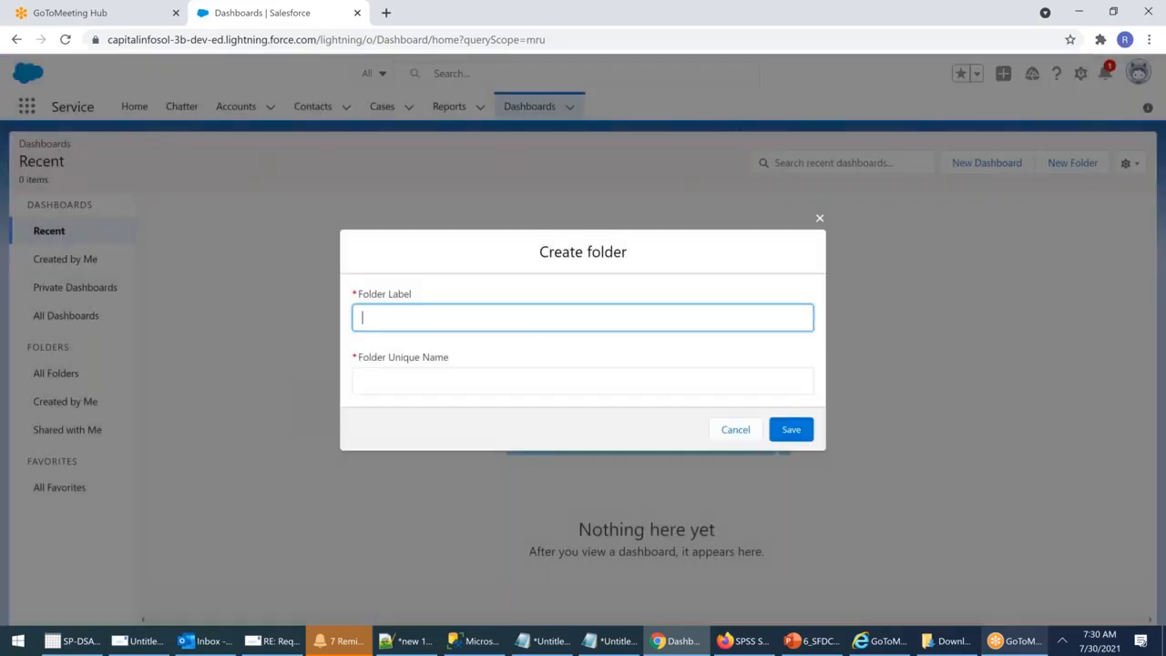
type("L")
key("BackSpace")
type("SLT IIGH")
key("BackSpace")
key("BackSpace")
key("BackSpace")
key("BackSpace")
type("Lightning Dashboard")
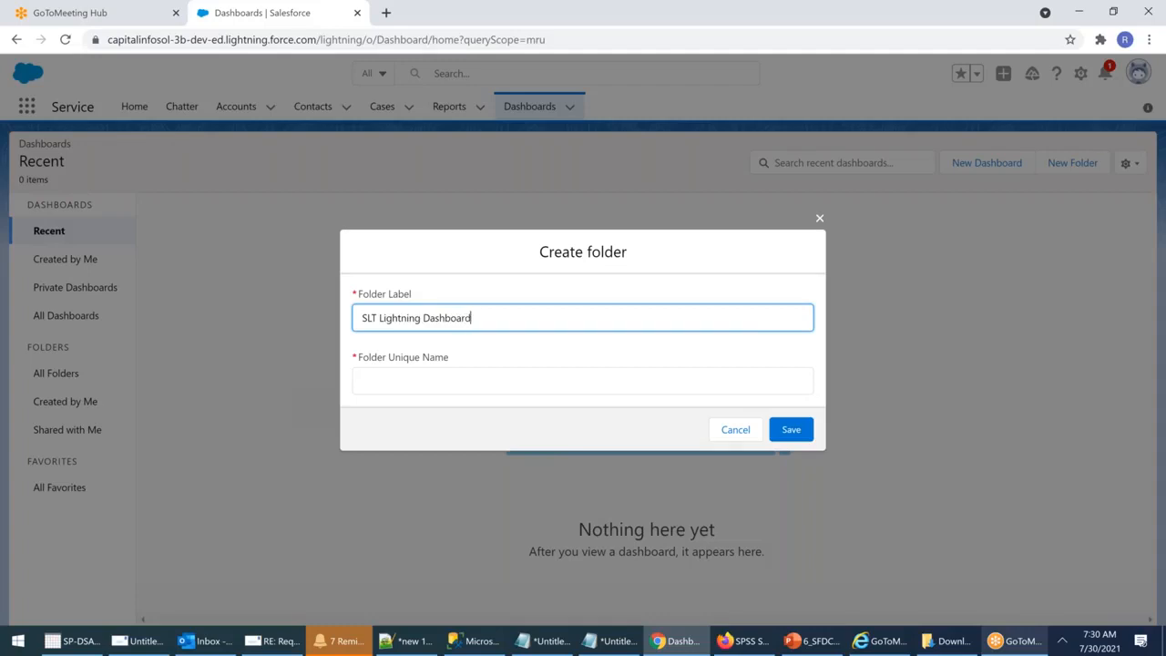
left_click(477, 378)
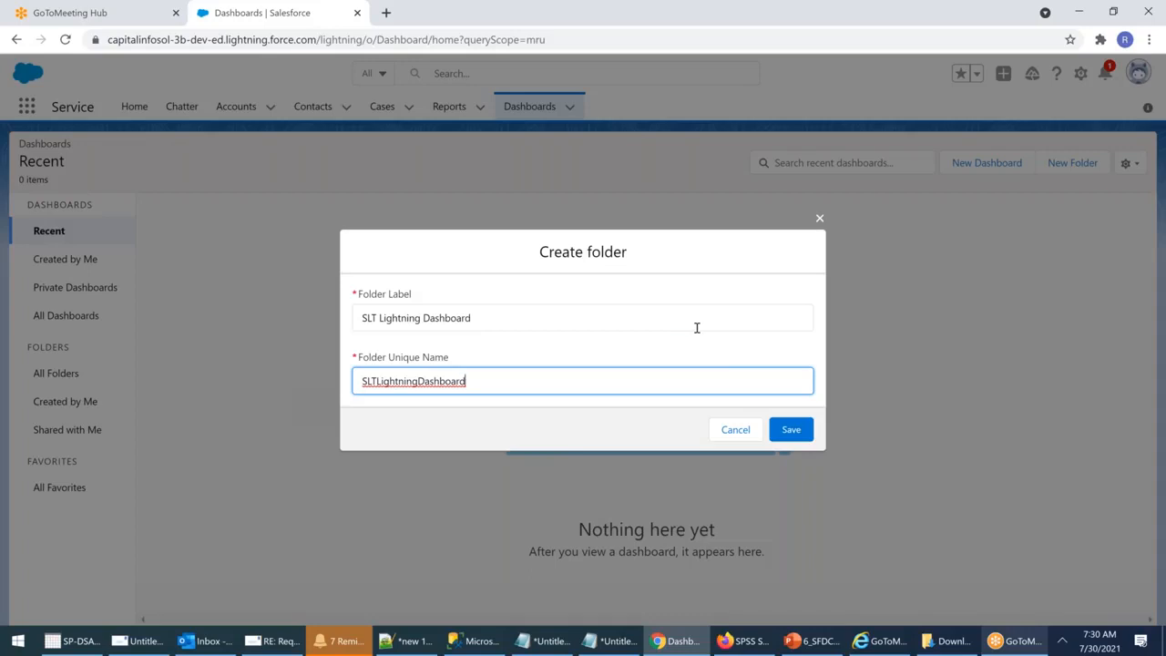
left_click(792, 432)
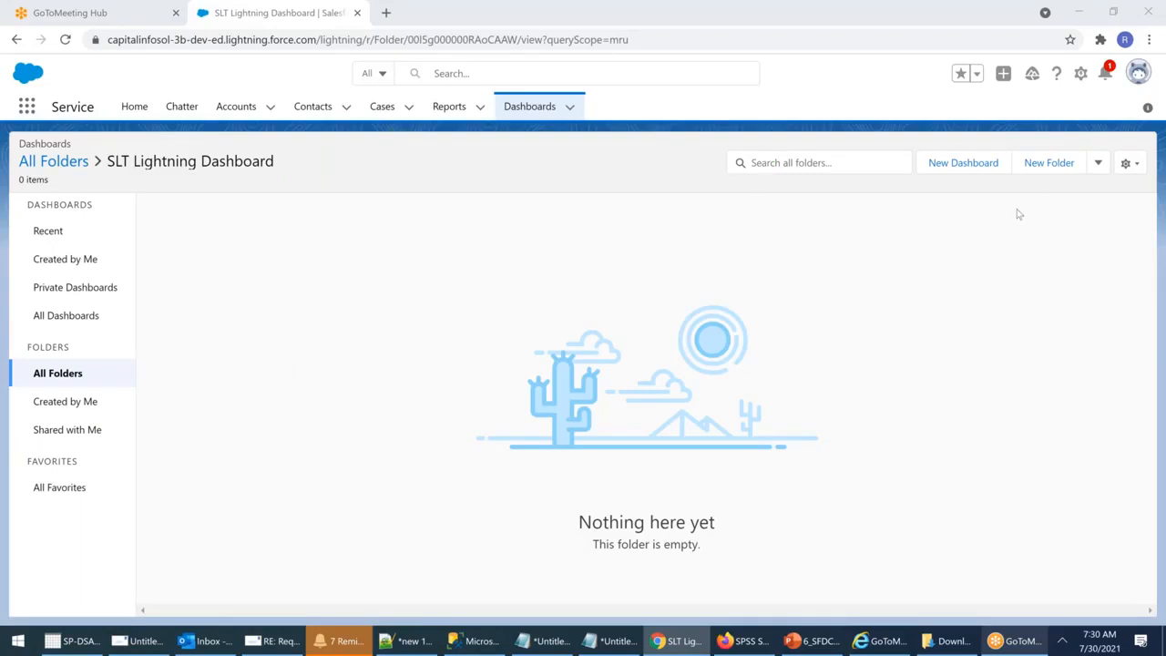
Step: Start a new dashboard named 'SLT Sales Dashboard' with description 'Complete Sales Picture'
left_click(963, 162)
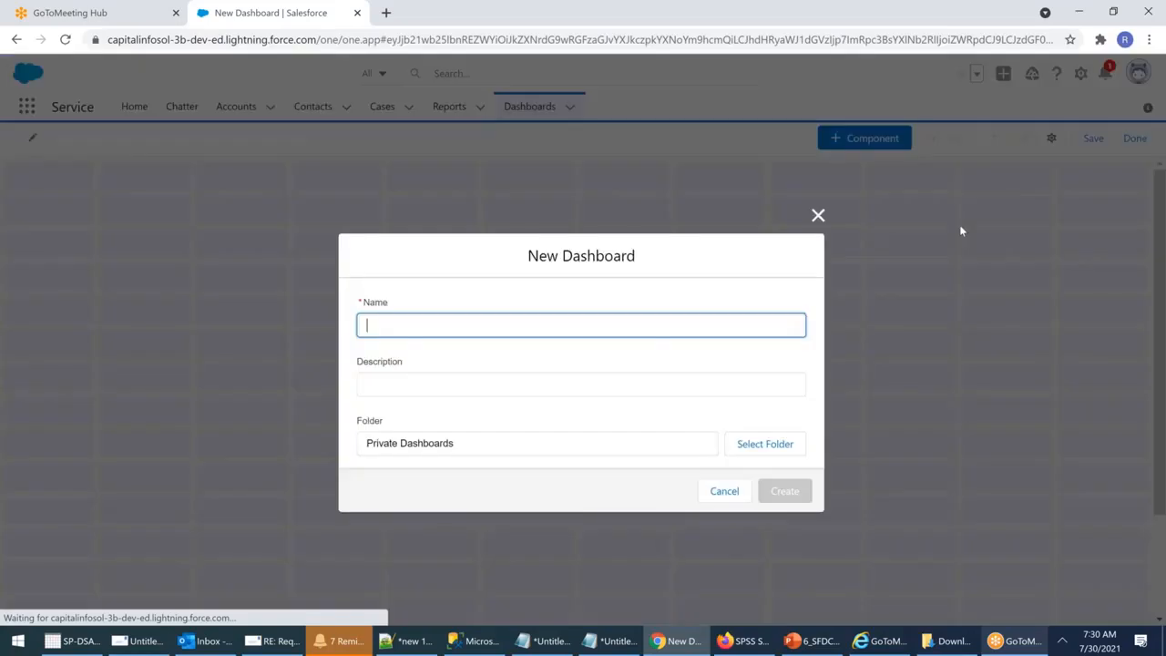
left_click(378, 329)
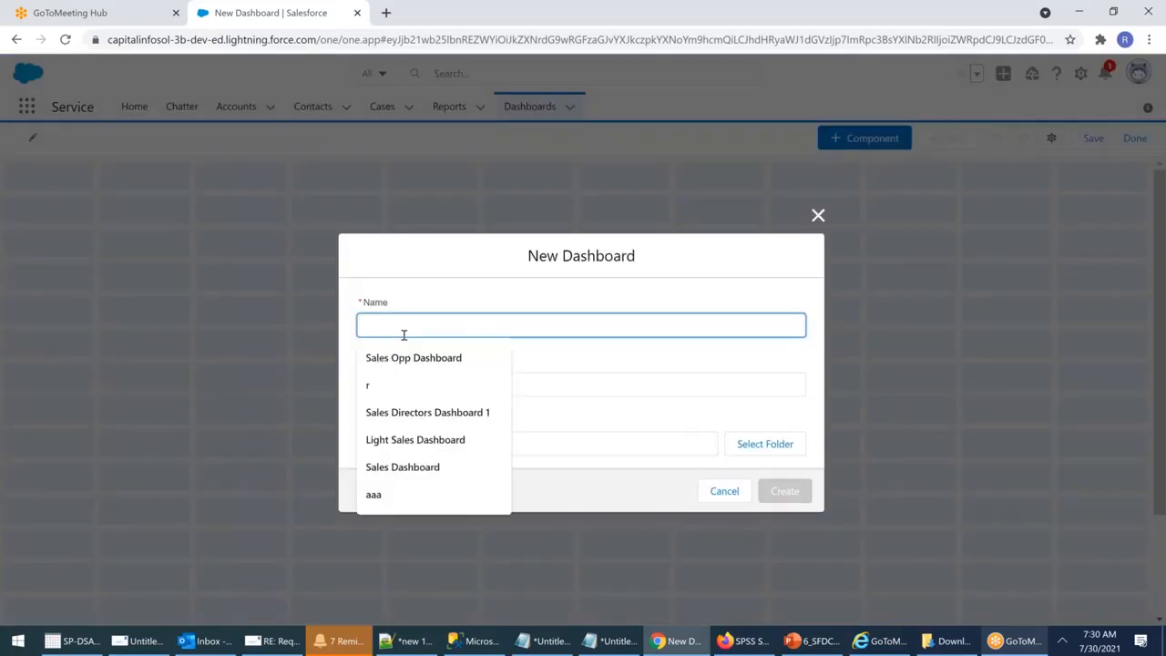
type("SLT Sales ")
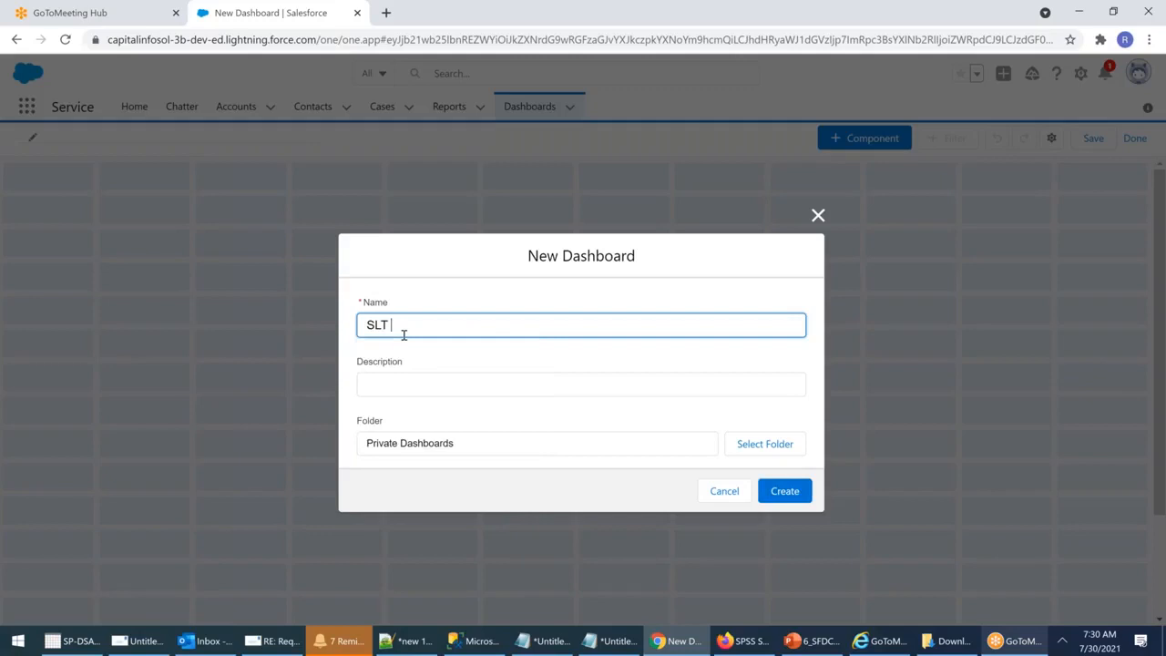
type("R")
key("BackSpace")
type("Dashboard")
left_click(563, 374)
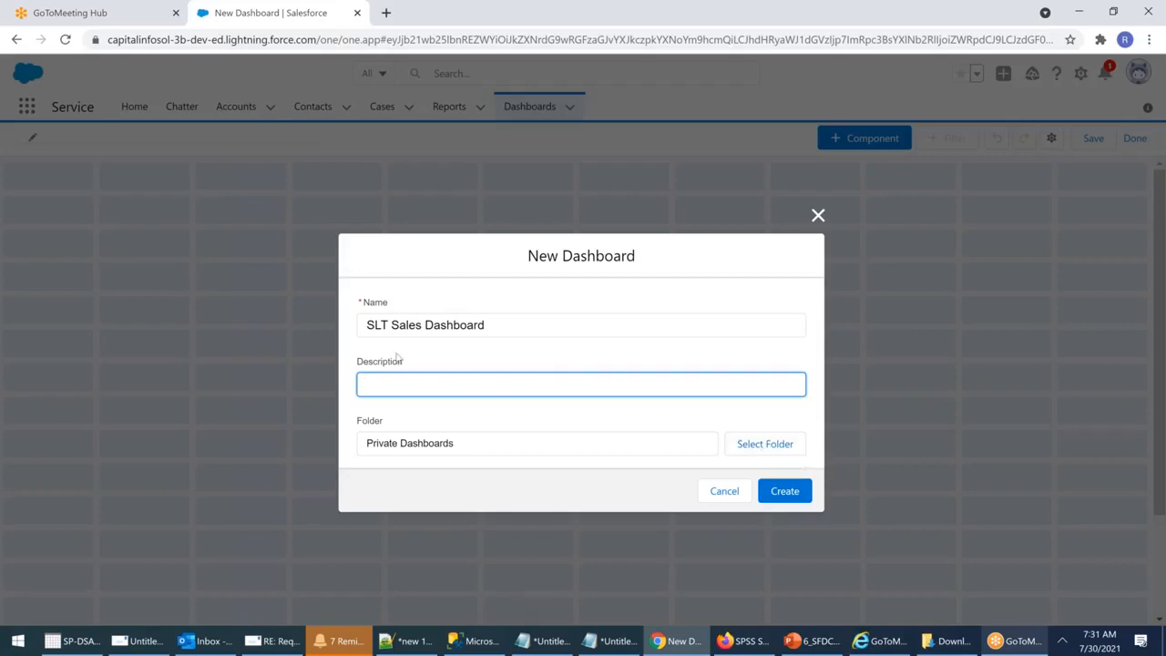
left_click(398, 391)
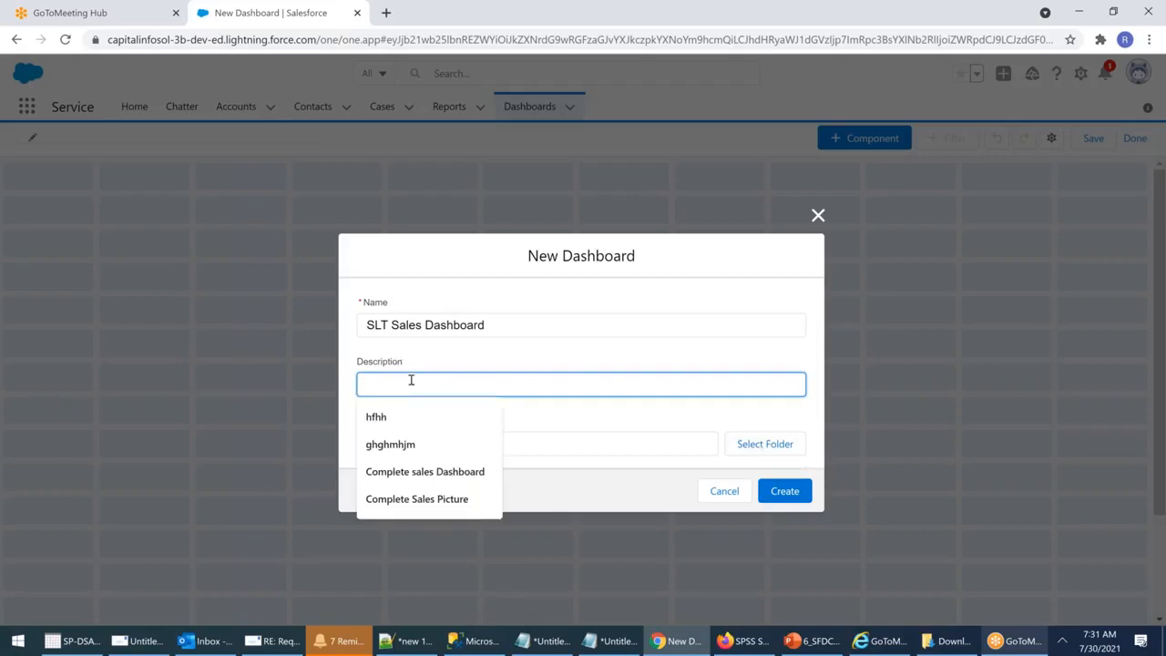
left_click(430, 500)
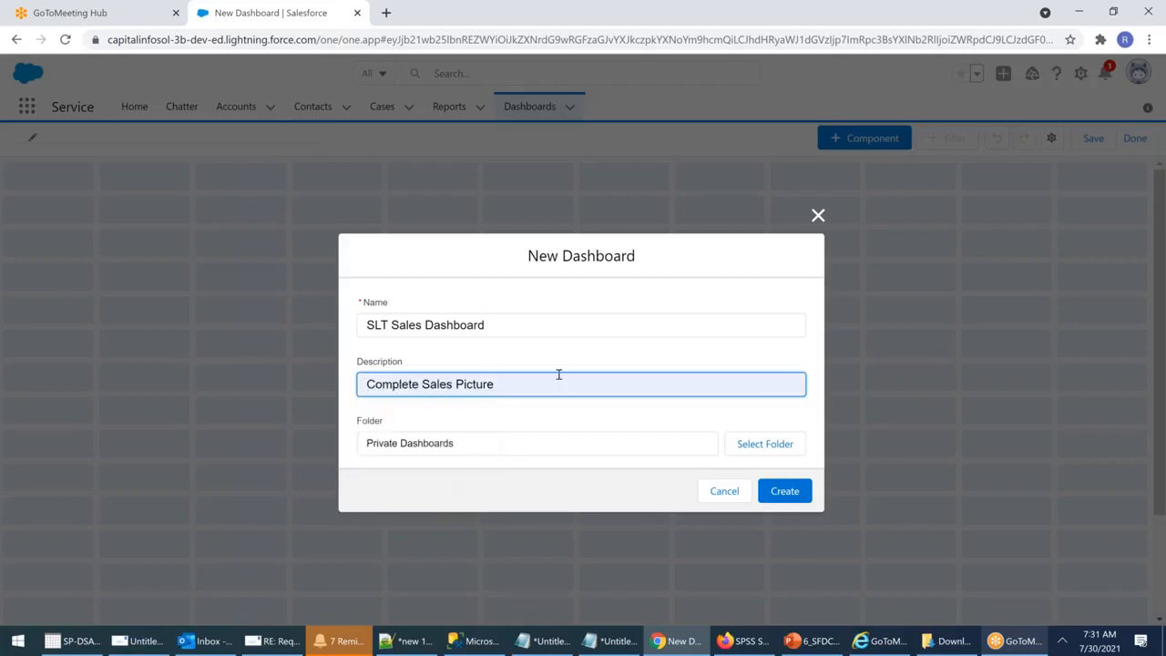
left_click(777, 453)
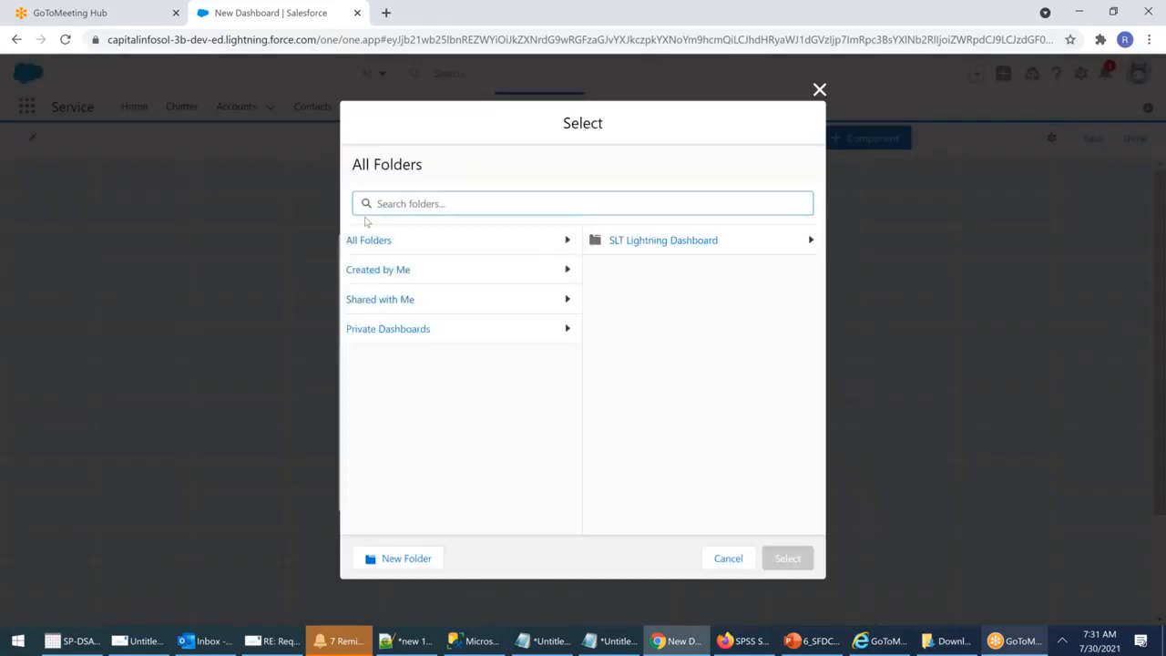
Step: Pick SLT Lightning Dashboard from All Folders as the dashboard's folder
left_click(549, 242)
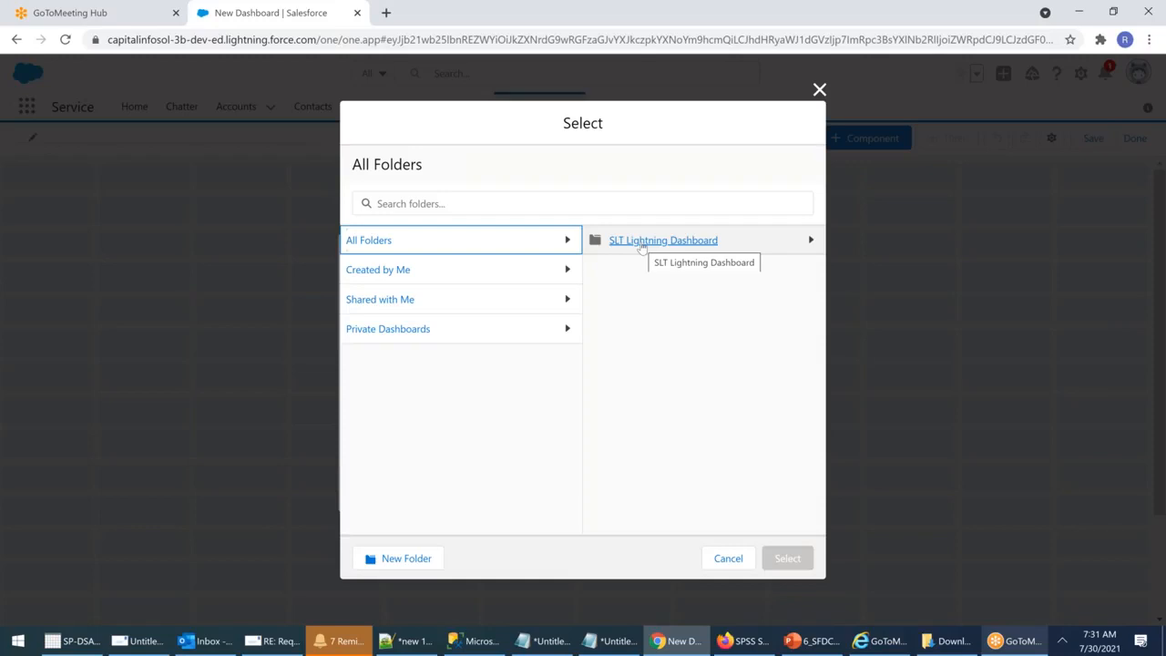
left_click(642, 244)
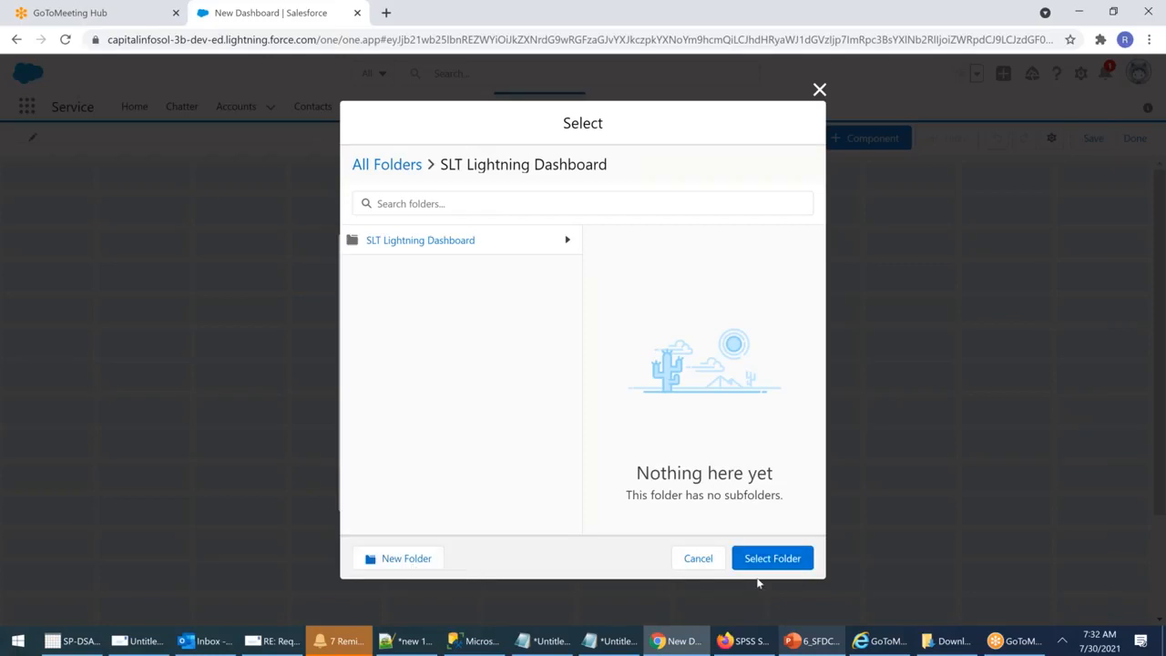
left_click(784, 561)
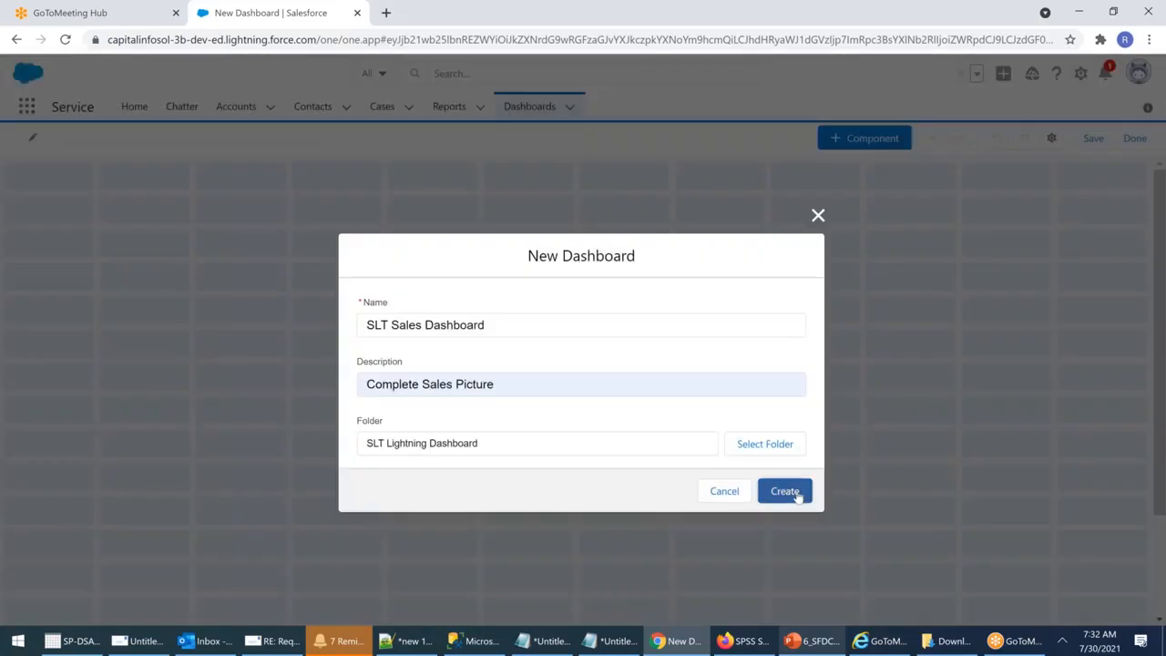
Step: Create the SLT Sales Dashboard and begin adding a report-based component
left_click(785, 492)
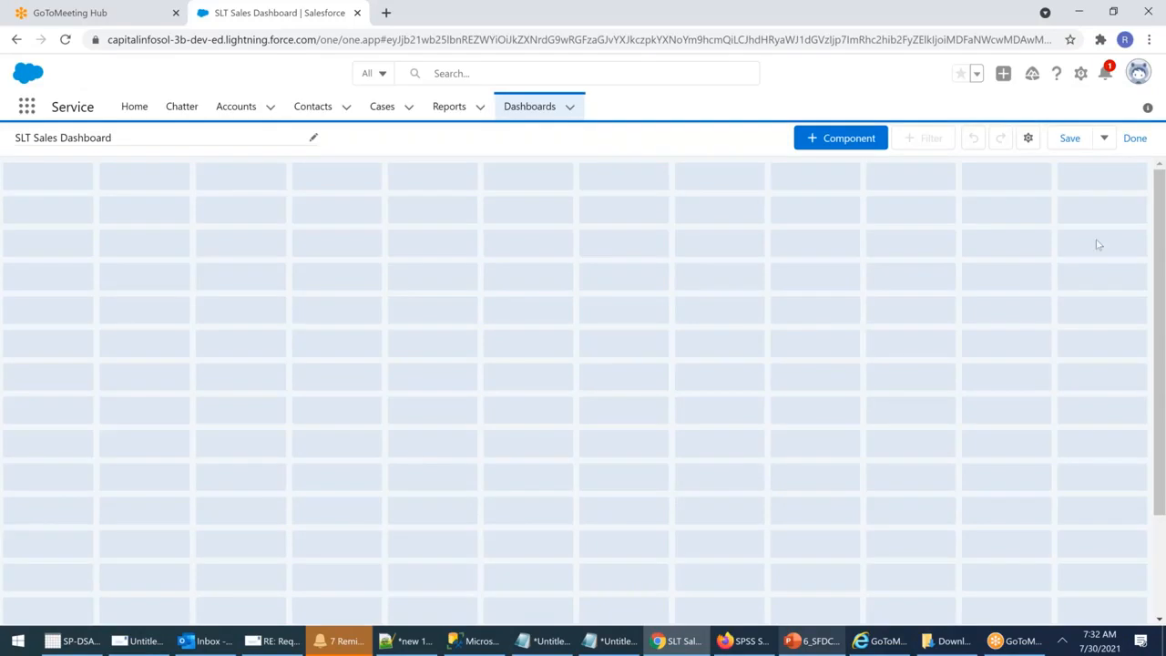
left_click(821, 144)
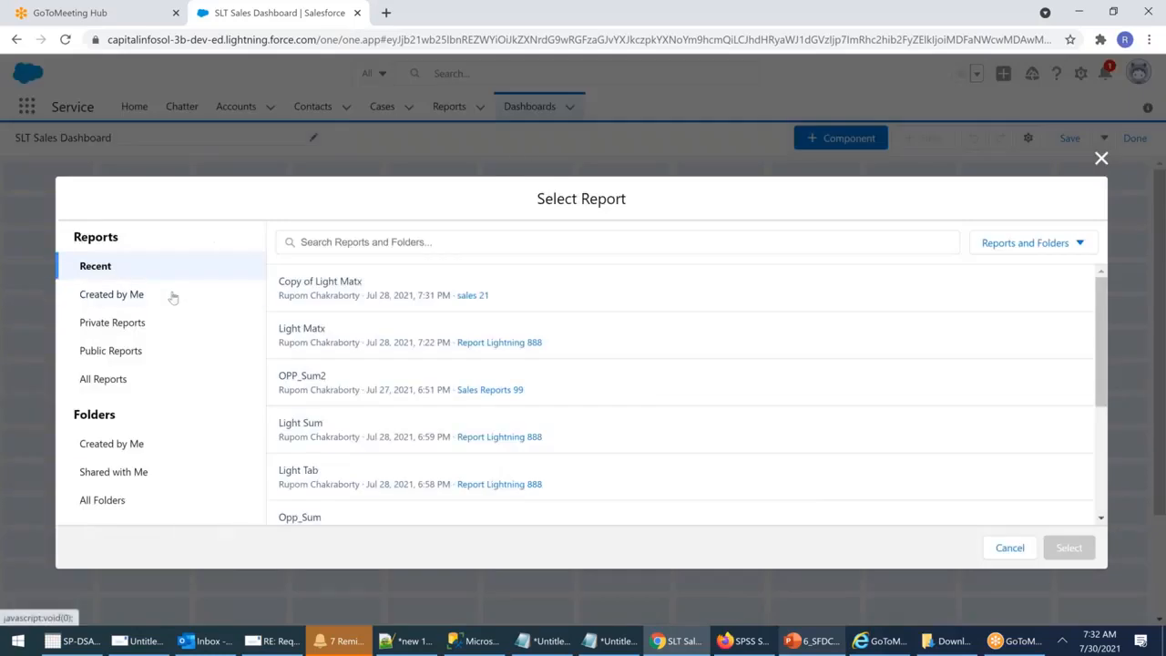
scroll(338, 309, "down", 3)
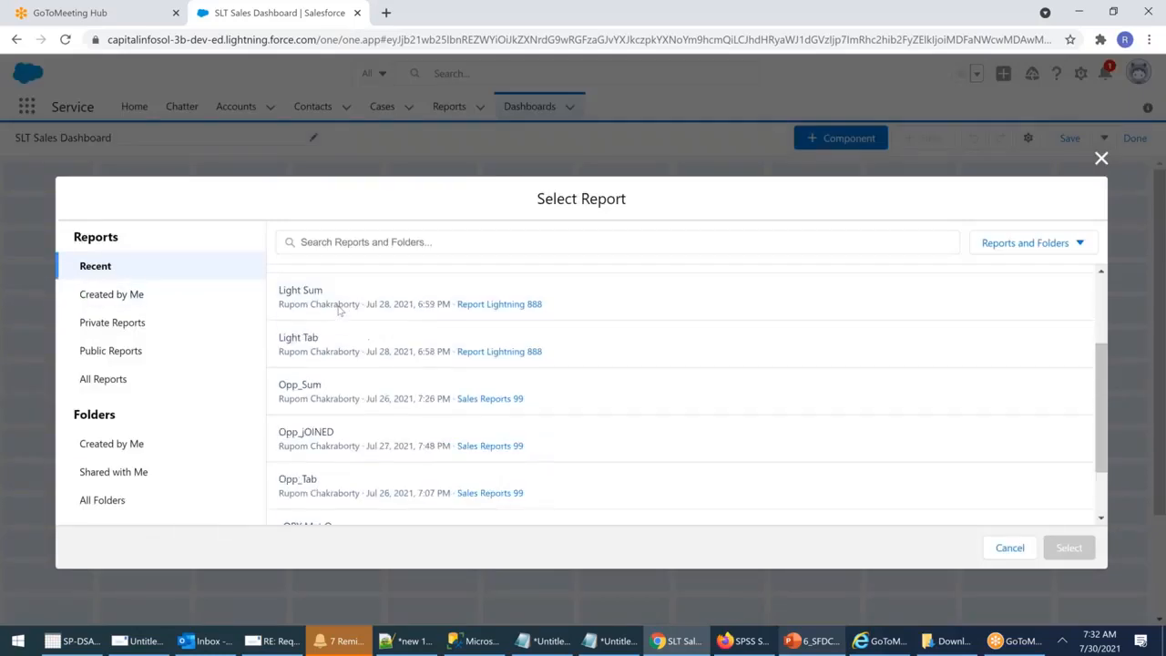
scroll(373, 378, "up", 3)
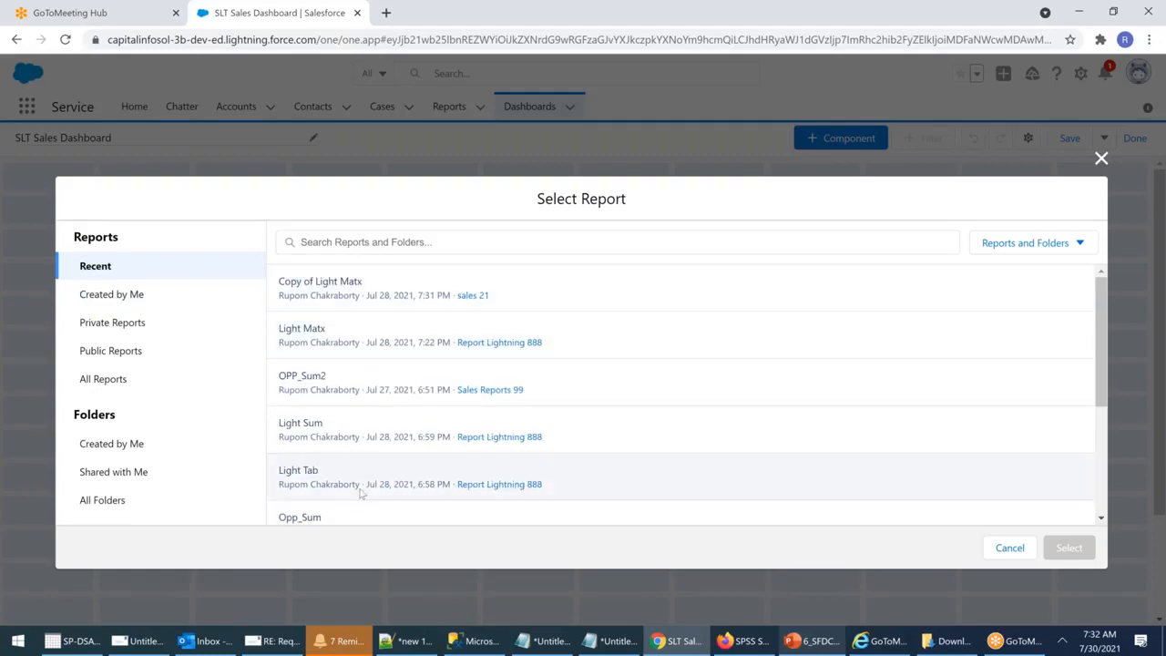
scroll(359, 492, "down", 3)
Step: Choose the OPP_Sum2 report from the Sales Reports 99 folder
left_click(1079, 244)
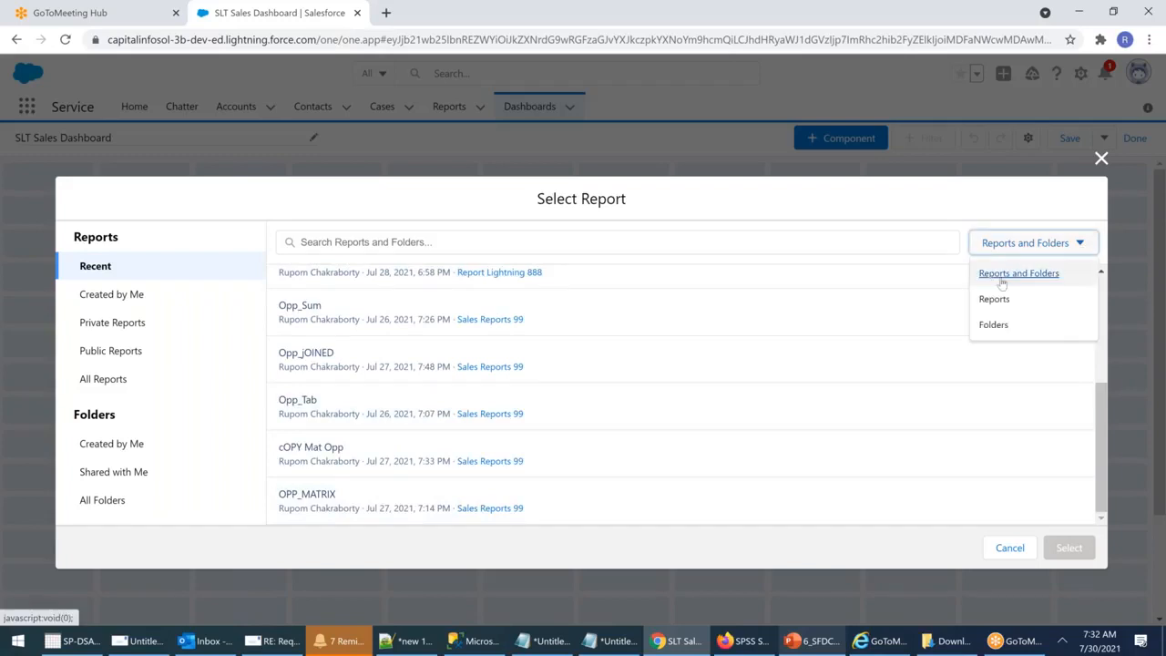
left_click(104, 500)
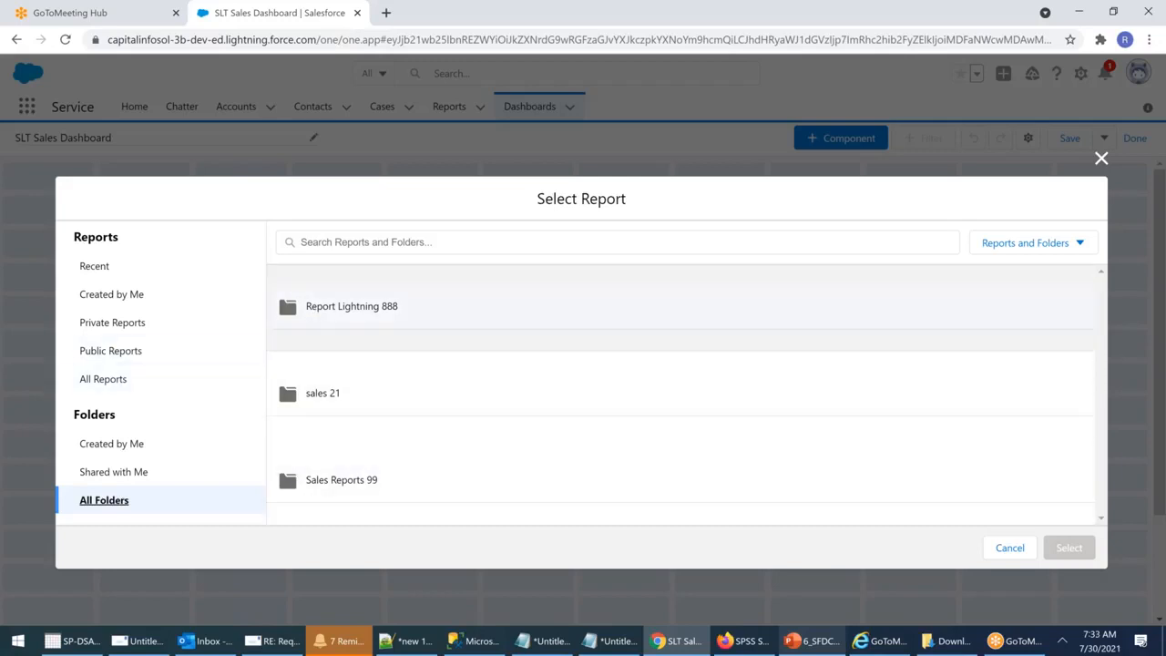
left_click(331, 480)
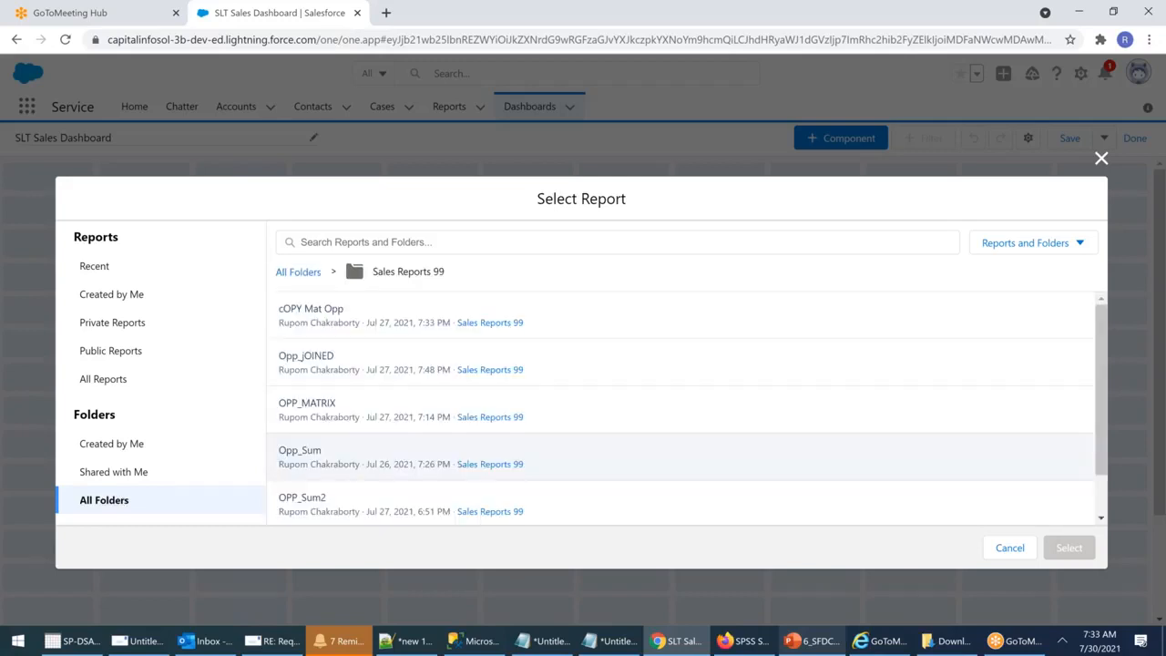
scroll(562, 392, "down", 1)
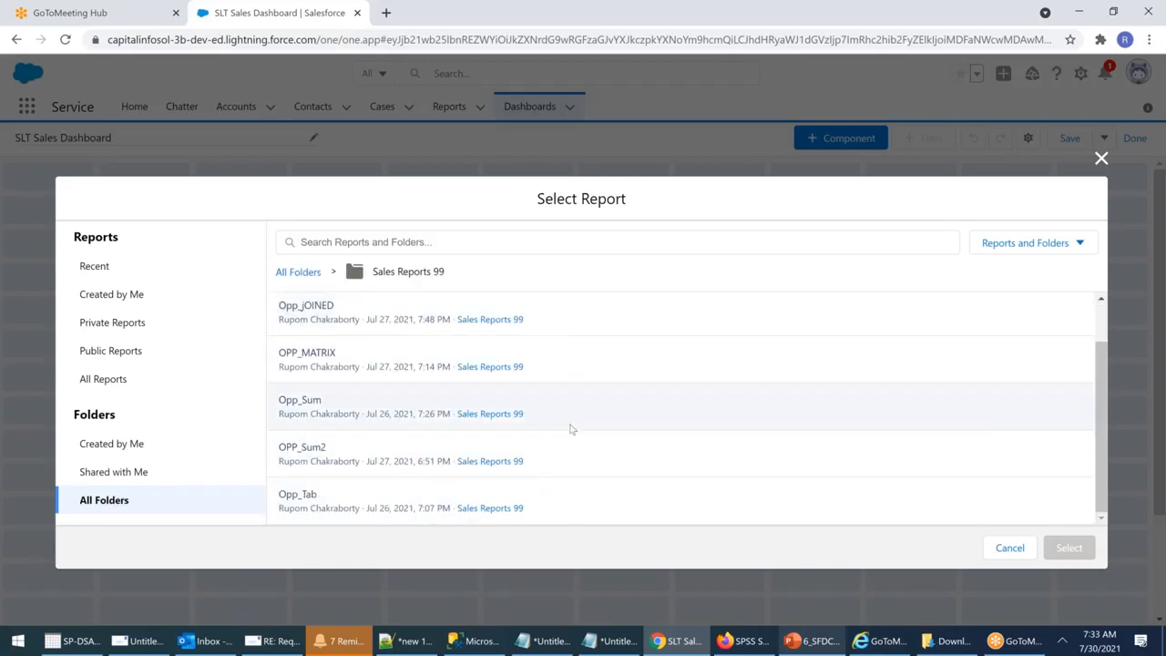
scroll(571, 421, "up", 1)
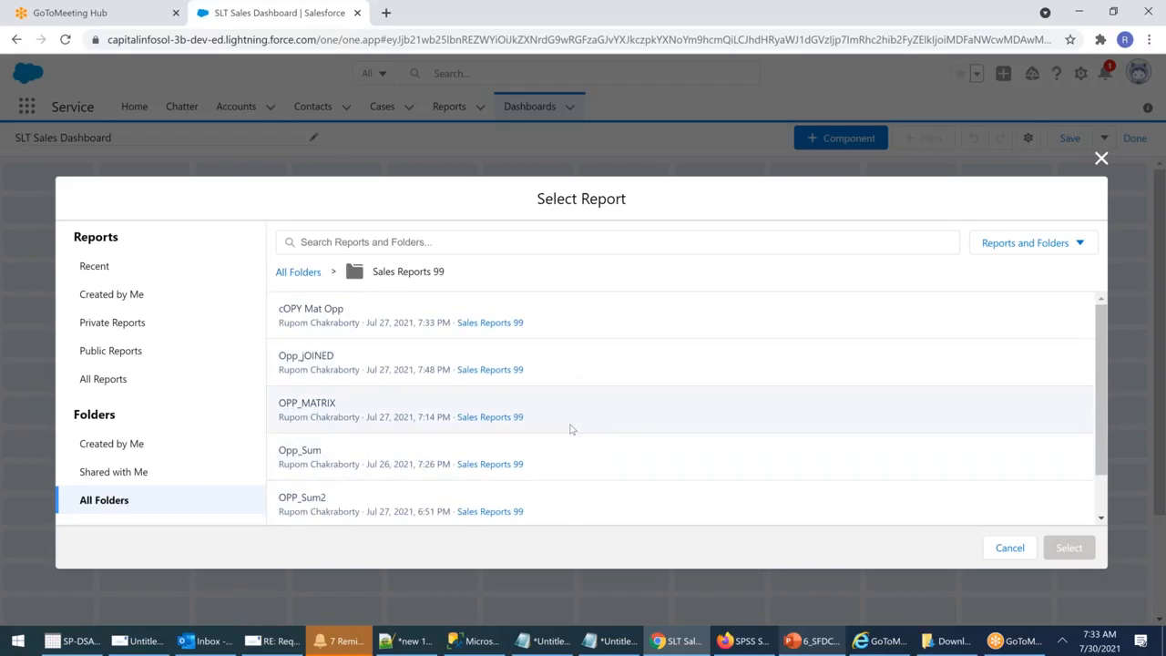
scroll(571, 429, "down", 1)
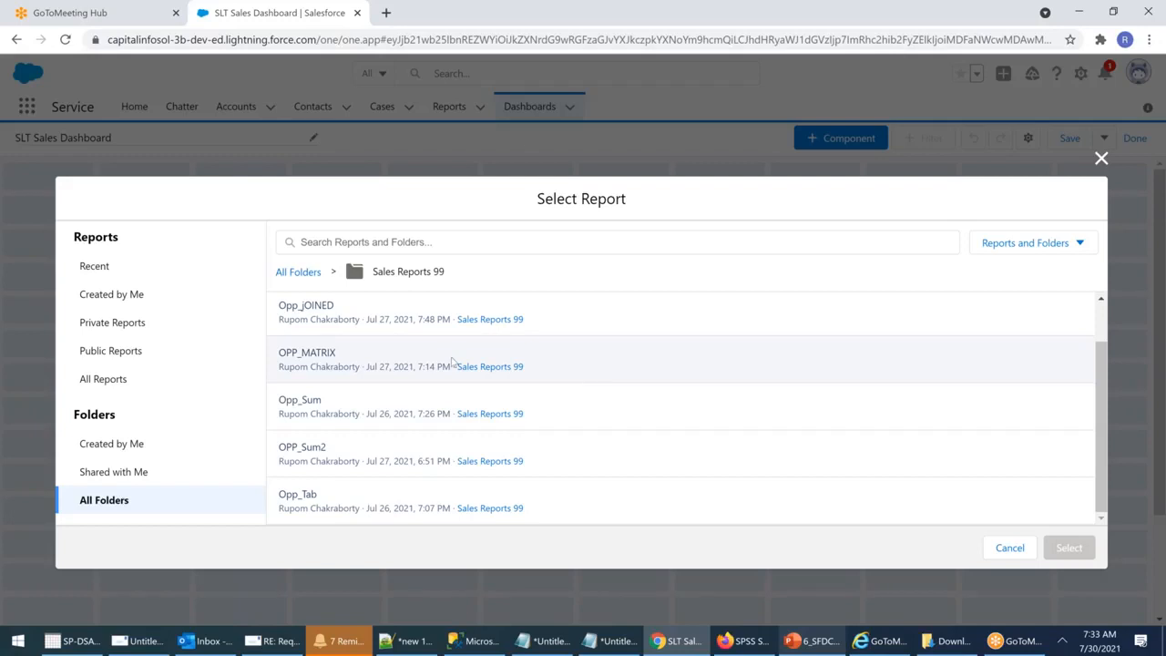
left_click(306, 448)
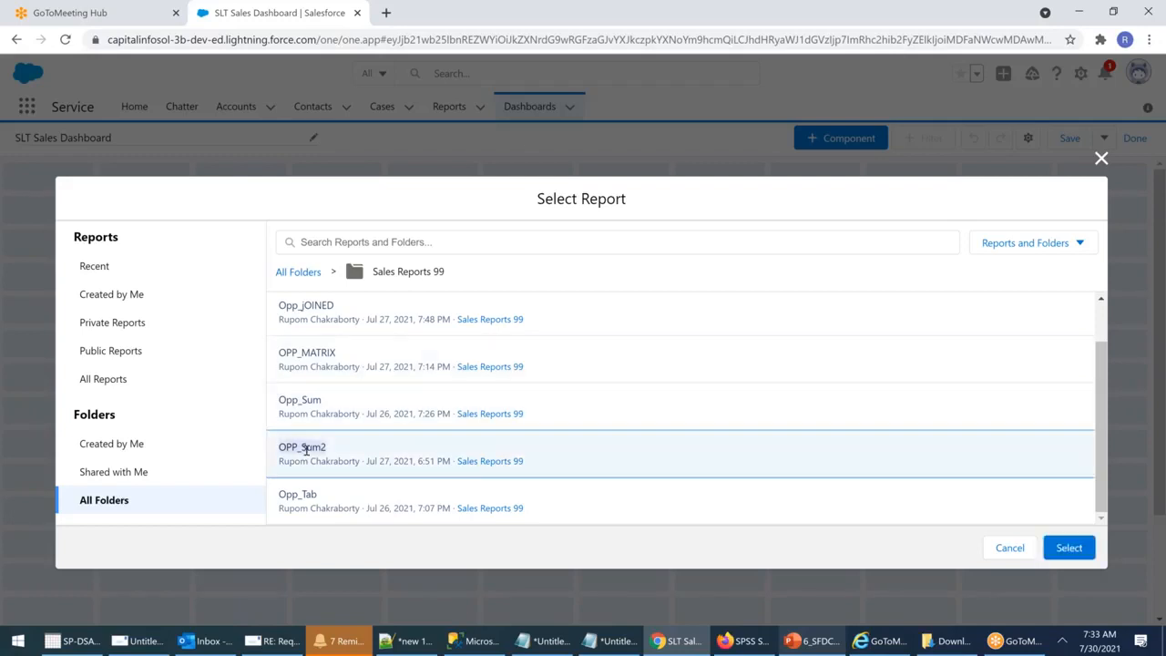
Step: Confirm OPP_Sum2 and display it as a donut chart with percentages shown
left_click(1073, 552)
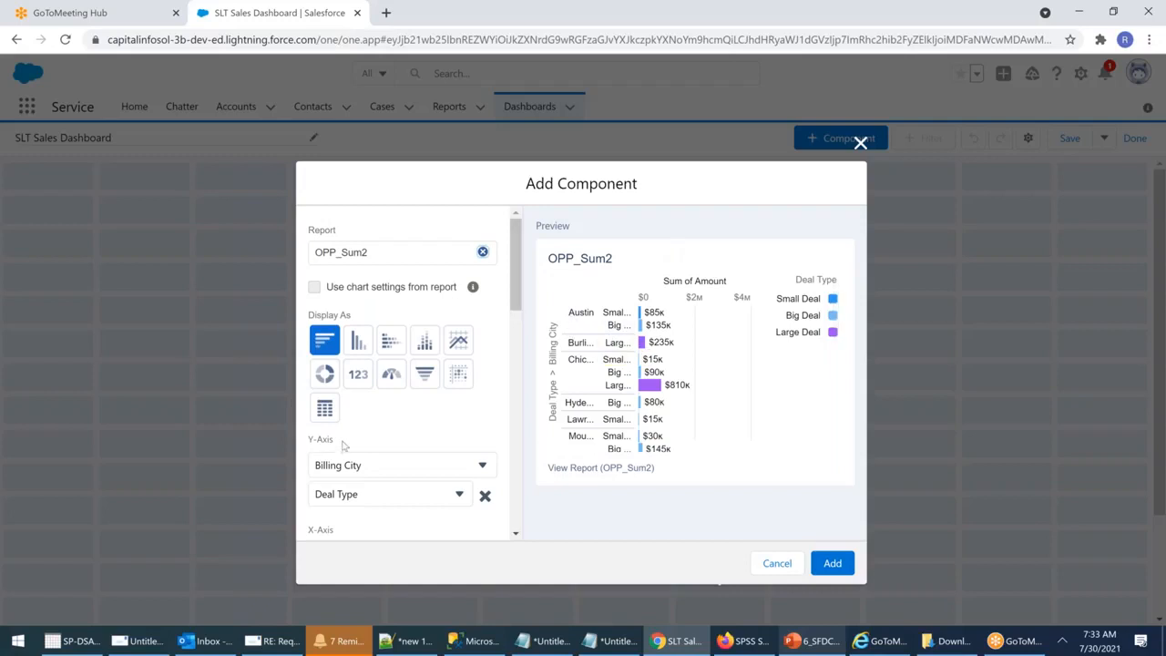
left_click(325, 374)
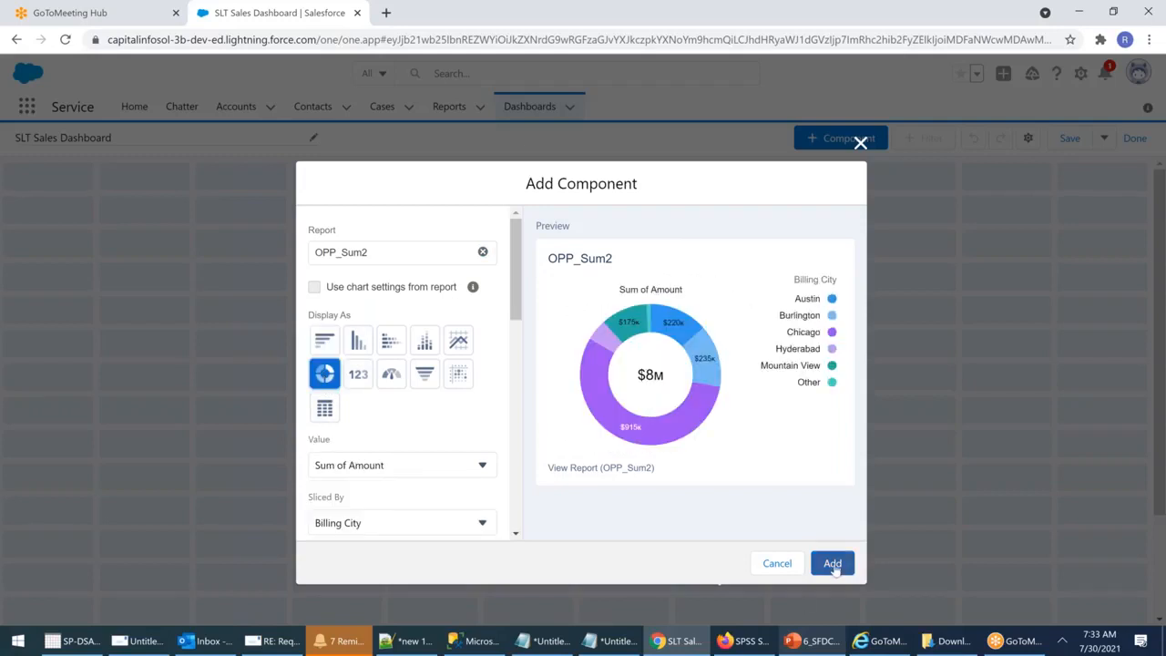
scroll(473, 422, "down", 2)
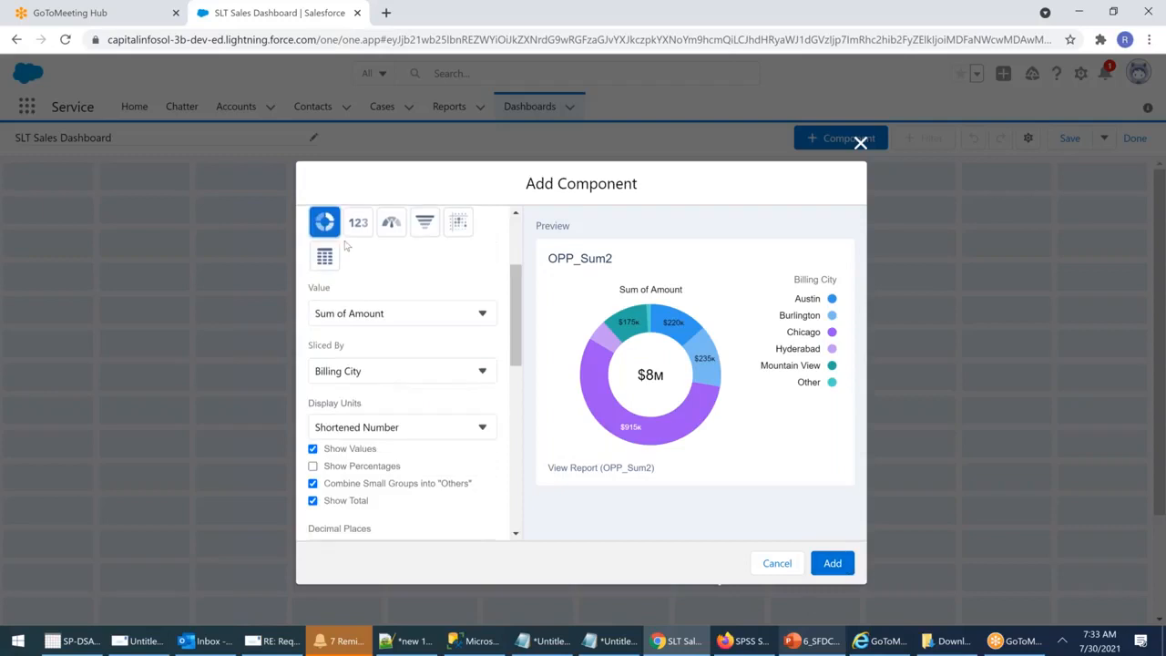
left_click(314, 466)
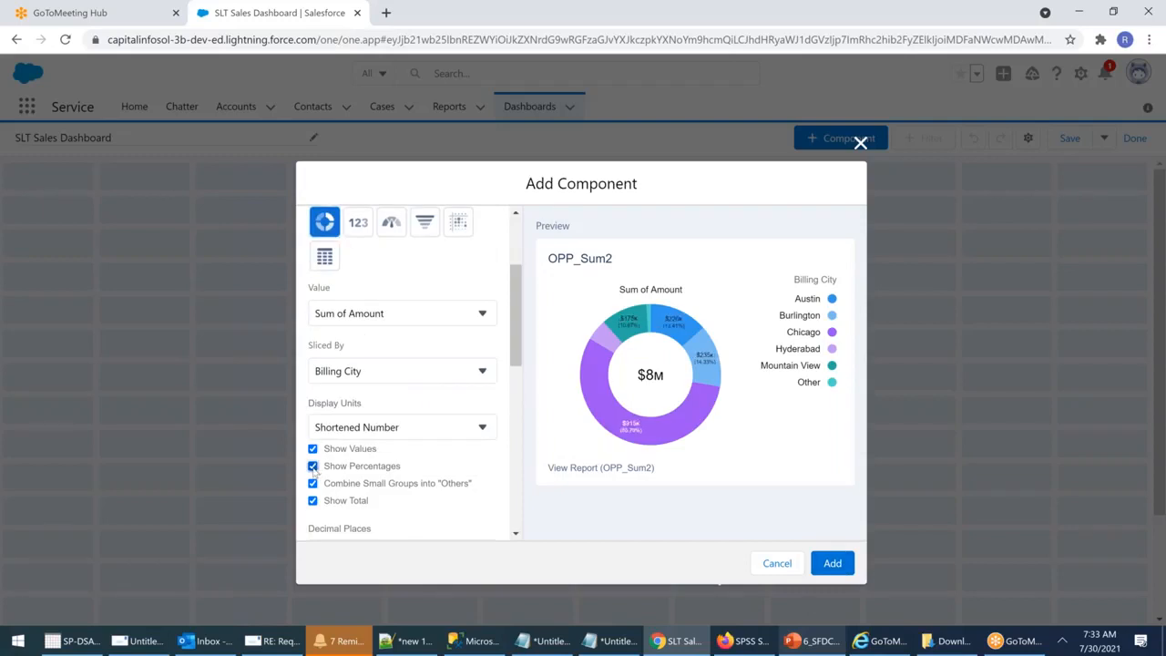
left_click(314, 466)
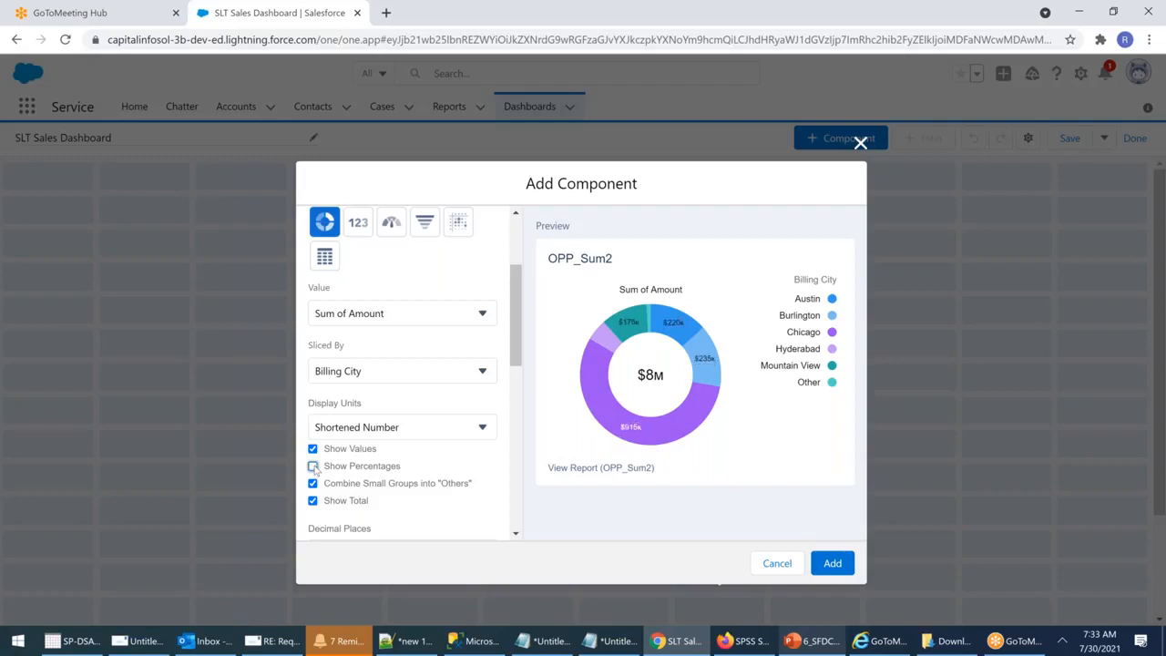
left_click(313, 467)
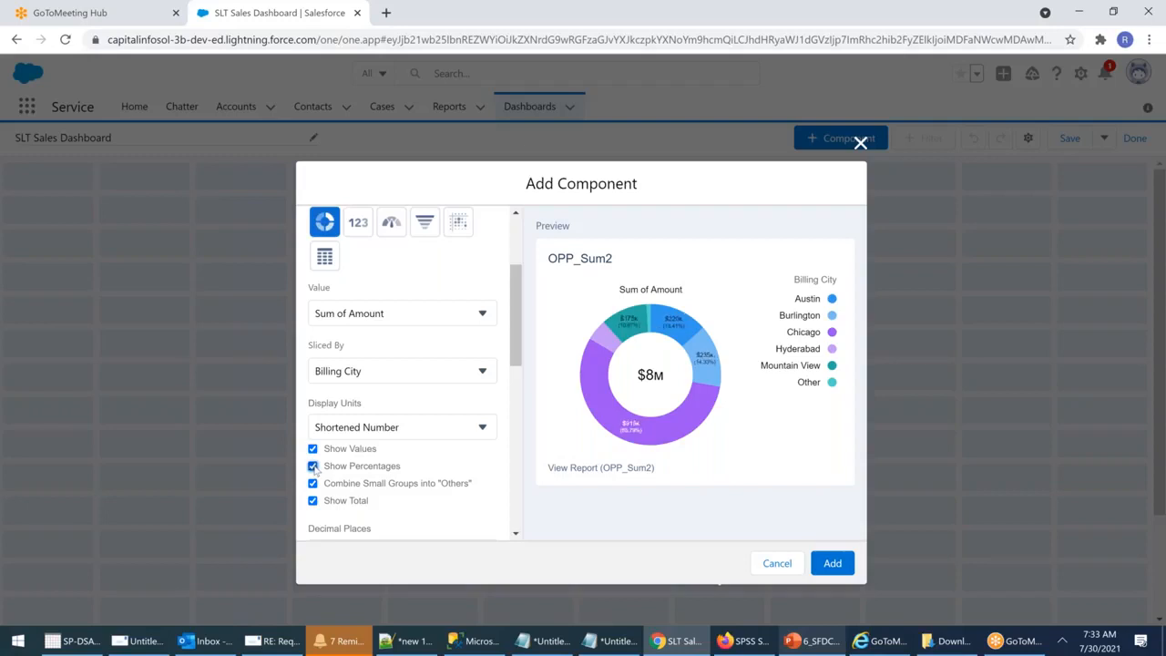
Step: Place the legend at the bottom and keep the Light theme
scroll(394, 429, "down", 2)
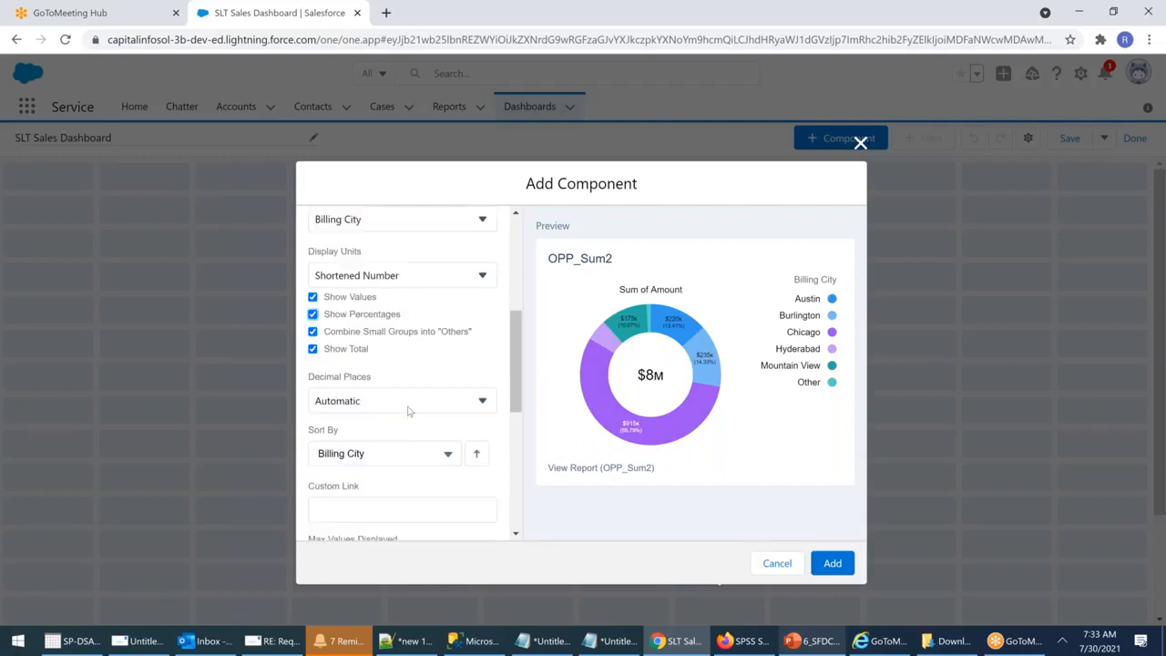
scroll(408, 411, "down", 1)
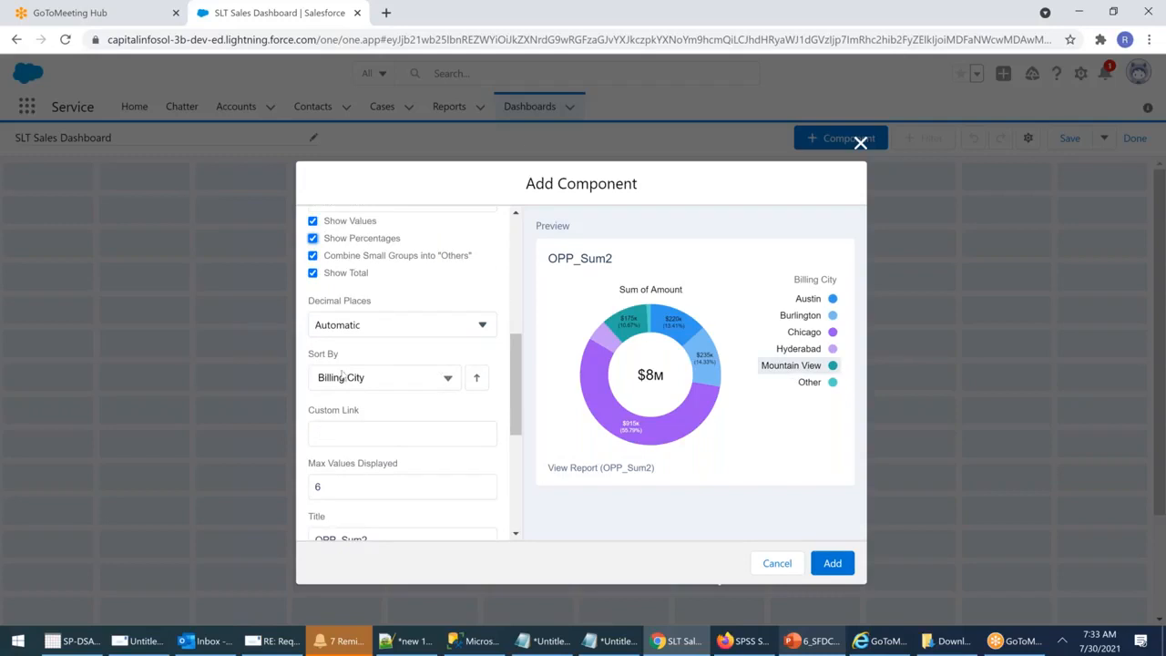
scroll(424, 390, "down", 3)
scroll(424, 334, "down", 1)
left_click(397, 399)
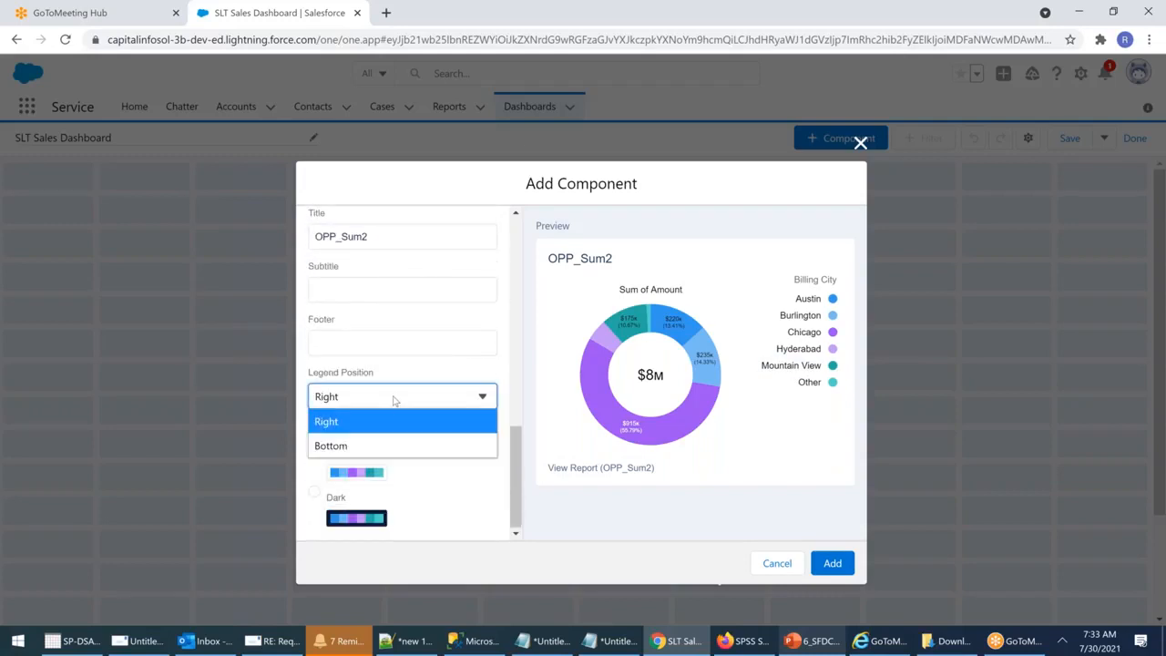
left_click(347, 446)
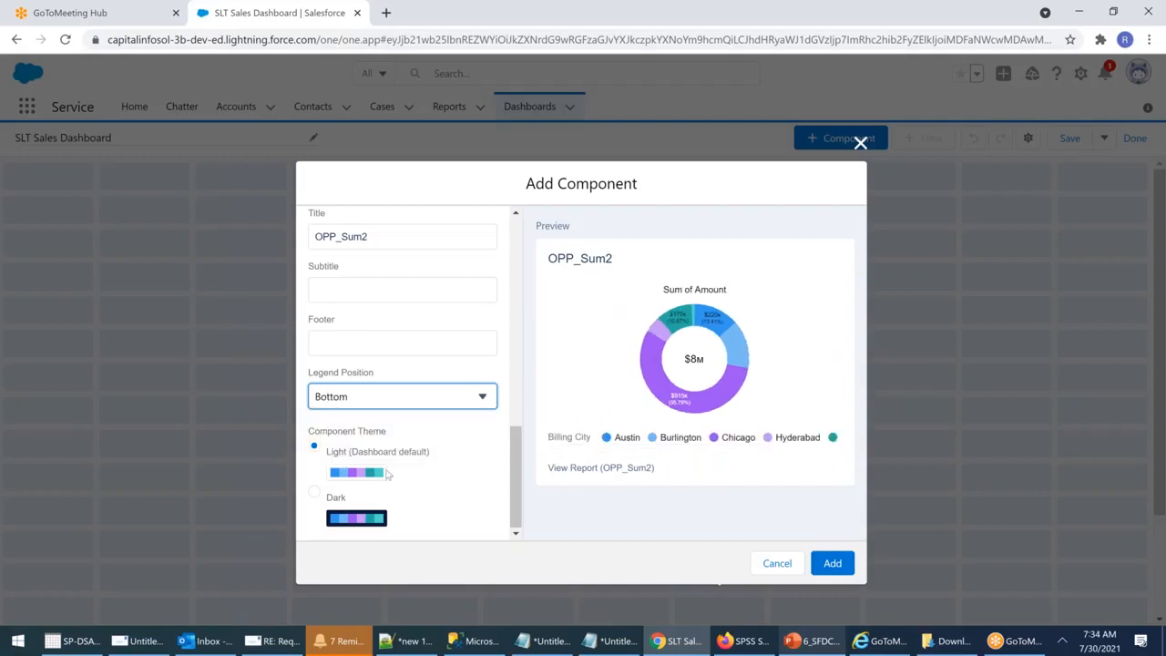
left_click(312, 491)
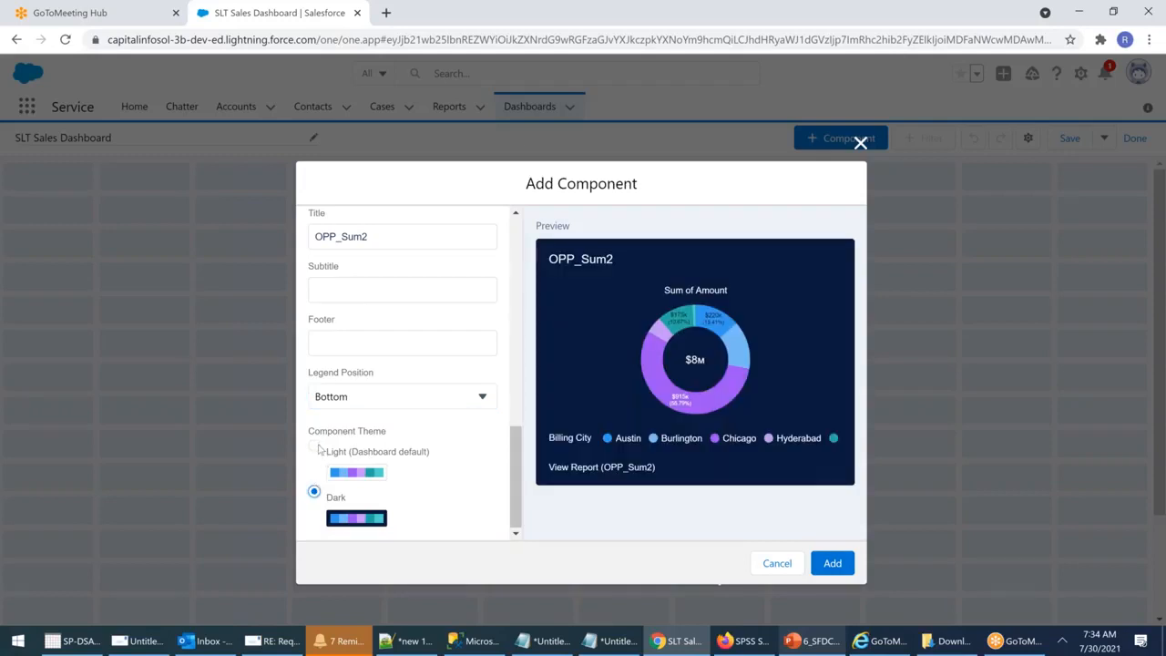
left_click(314, 447)
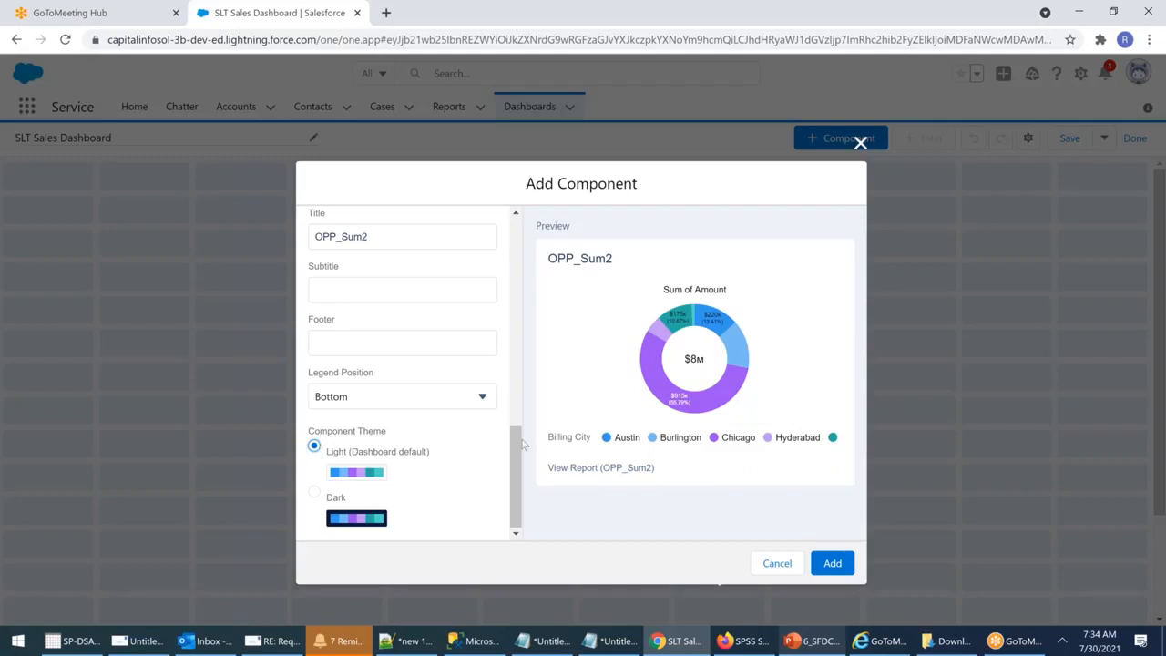
left_click_drag(524, 468, 544, 243)
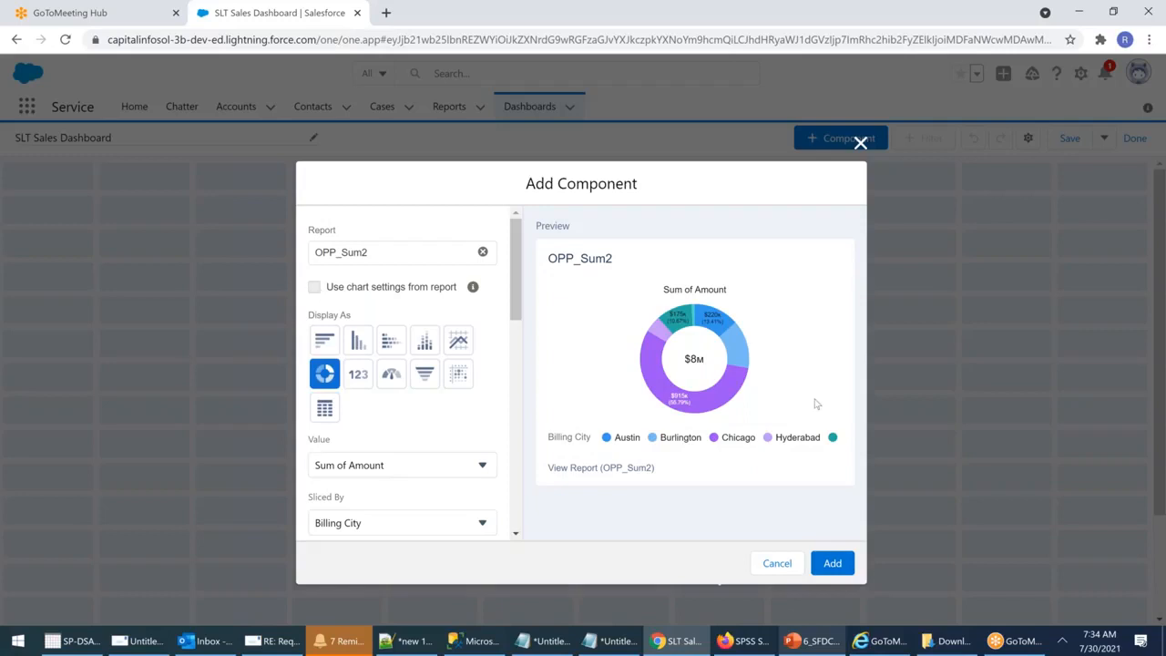
Step: Add the OPP_Sum2 donut chart to the dashboard, then position and resize its card
left_click(833, 563)
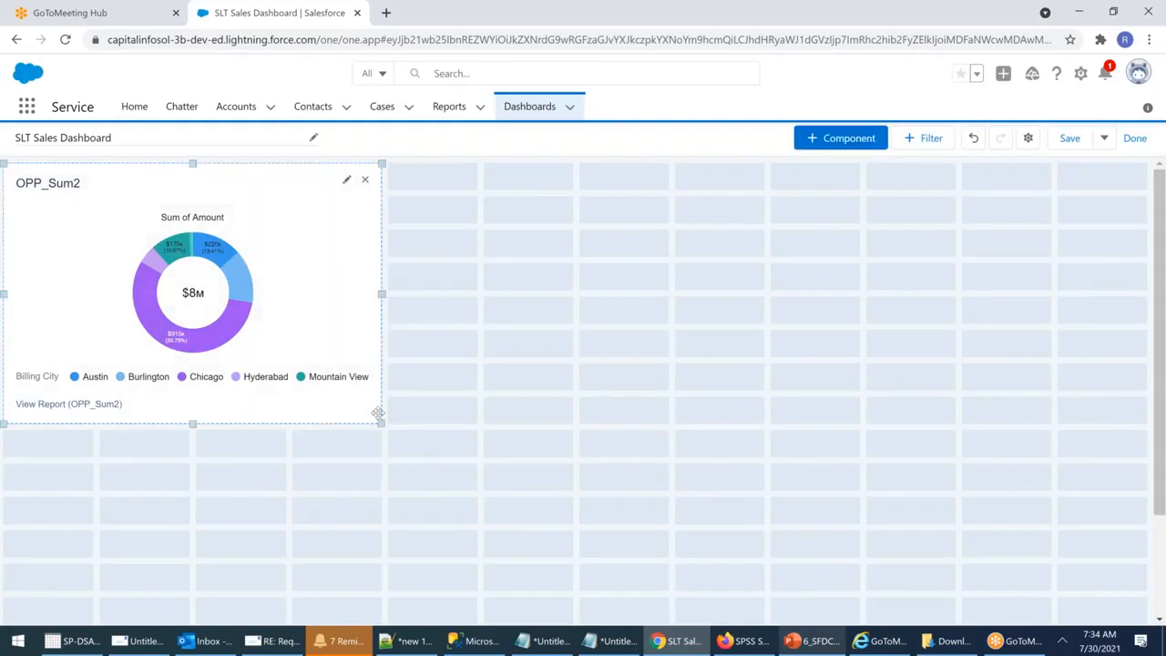
left_click_drag(276, 252, 665, 260)
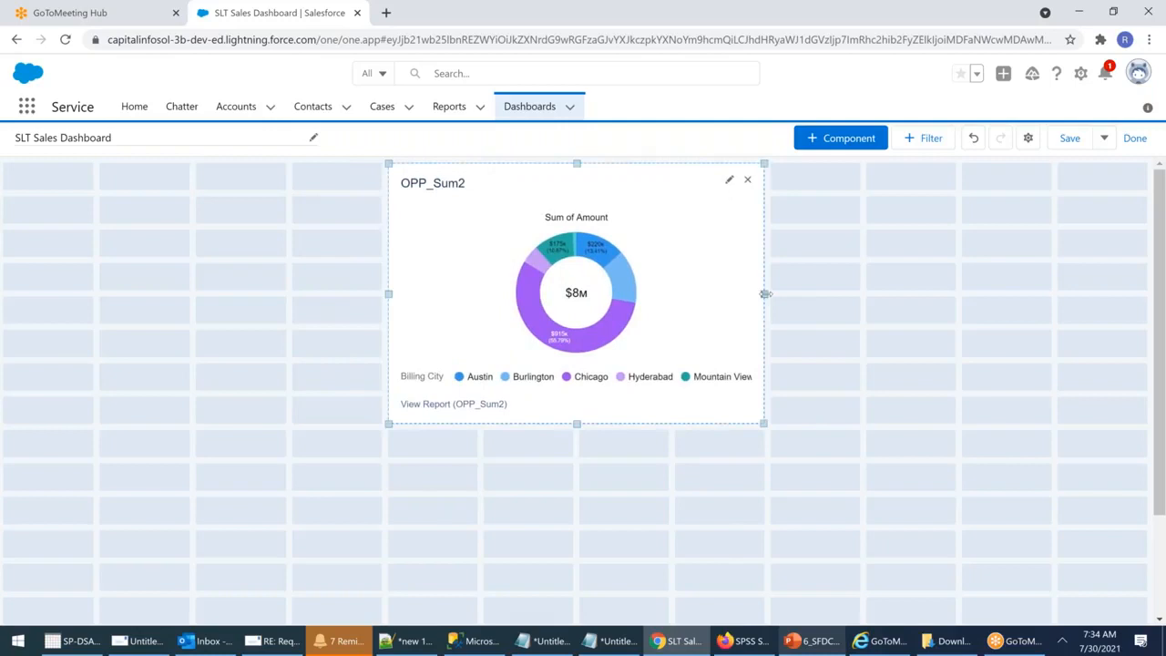
left_click_drag(760, 296, 964, 316)
left_click_drag(674, 426, 728, 557)
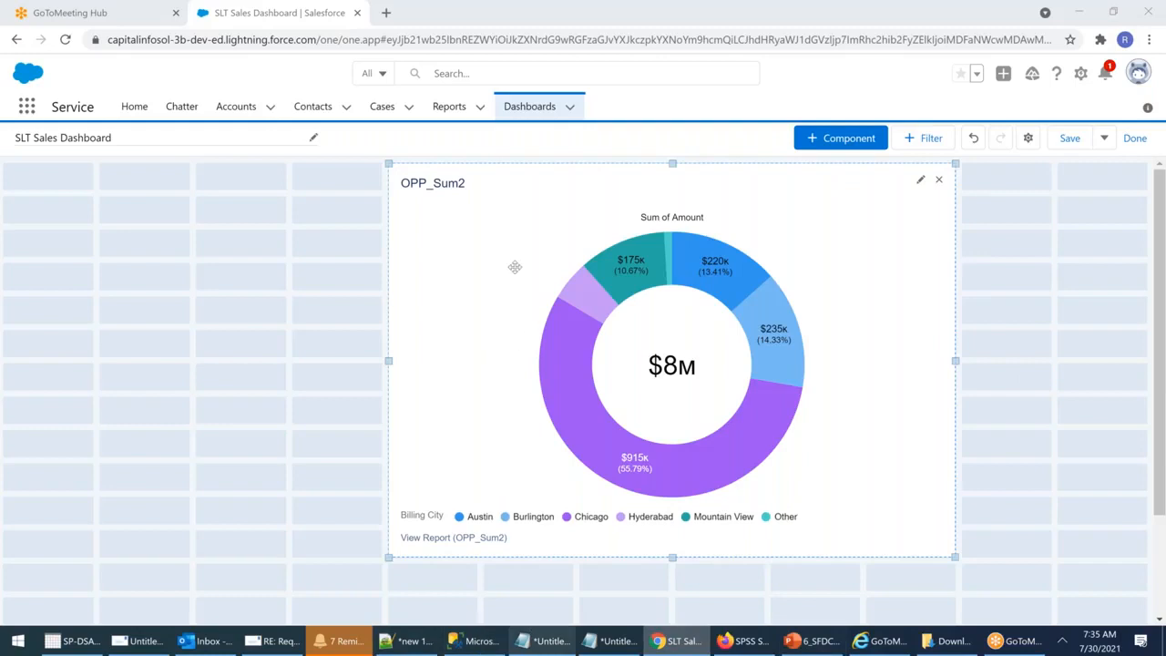
mouse_move(512, 280)
left_mouse_down()
mouse_move(126, 256)
mouse_move(570, 268)
mouse_move(510, 283)
left_mouse_up()
left_click_drag(858, 556, 940, 616)
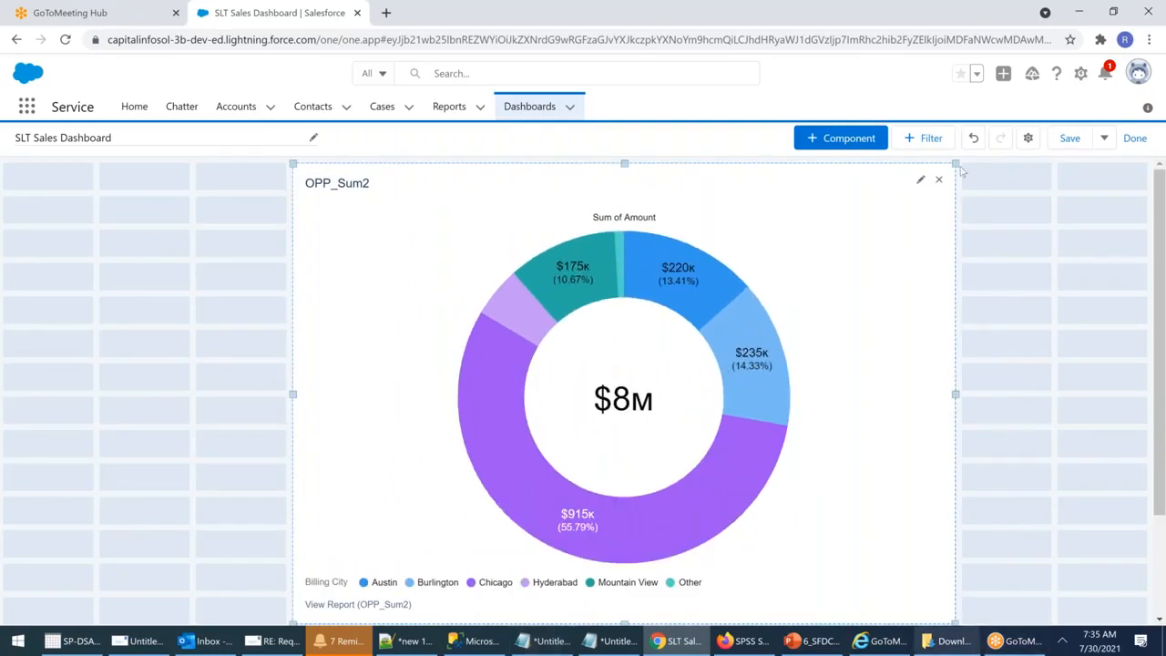
left_click_drag(700, 212, 551, 222)
left_click_drag(765, 278, 572, 277)
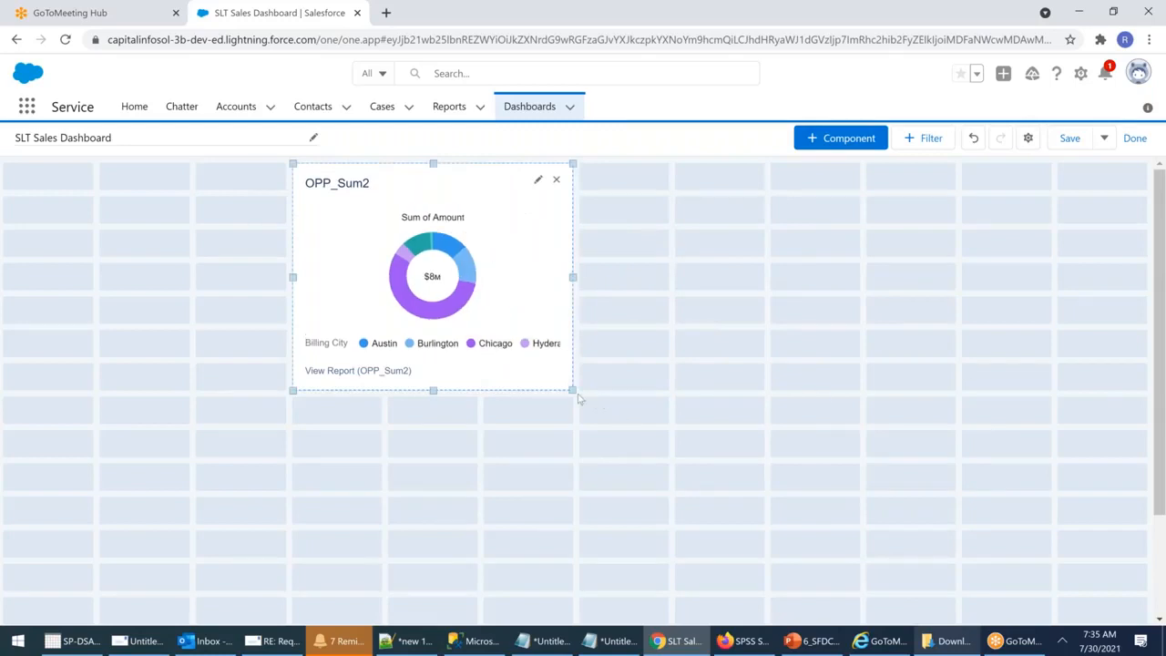
left_click_drag(570, 390, 764, 485)
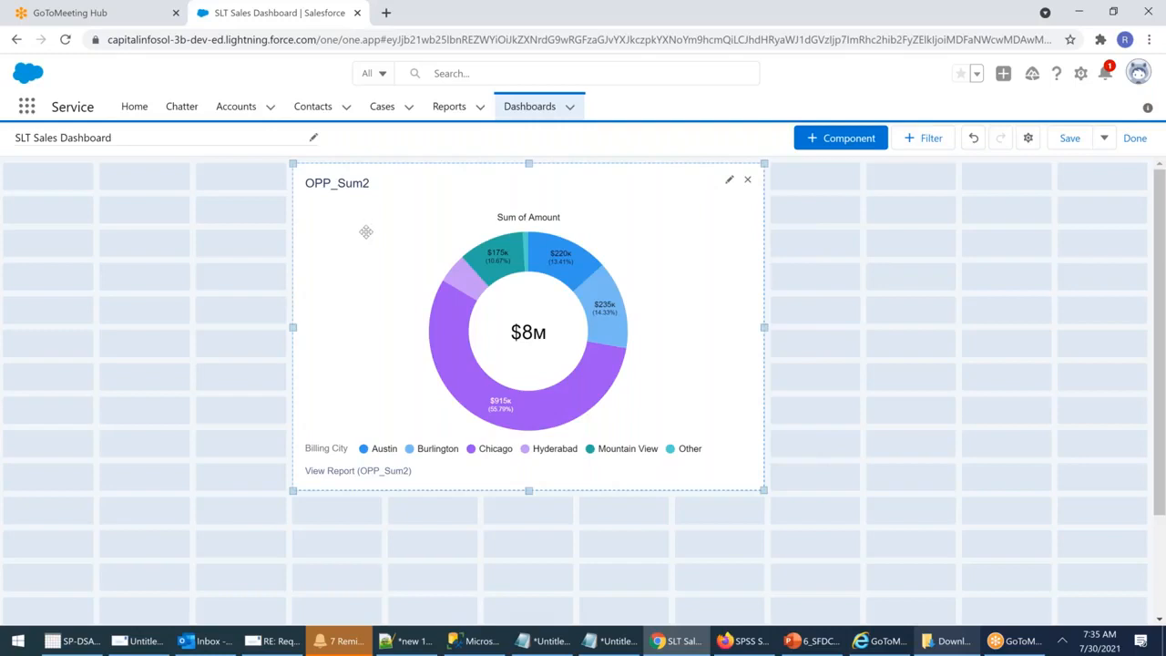
Step: Try Light Matx and Copy of Light Matx as component reports, clearing each after the joined-report error
left_click(835, 138)
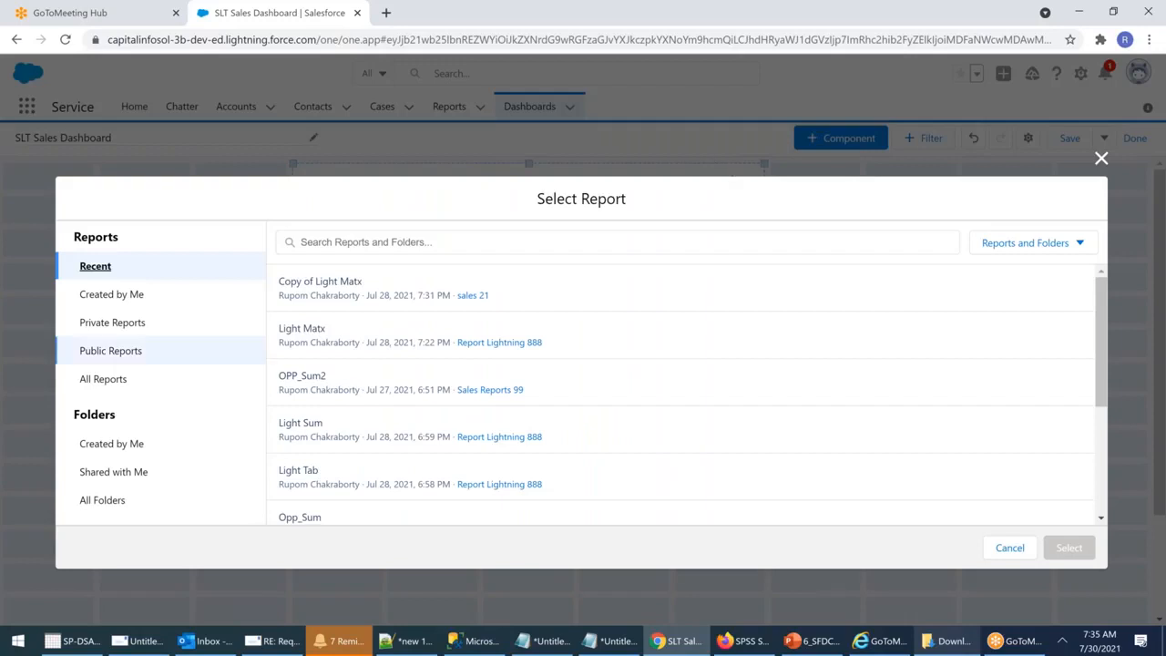
left_click(309, 327)
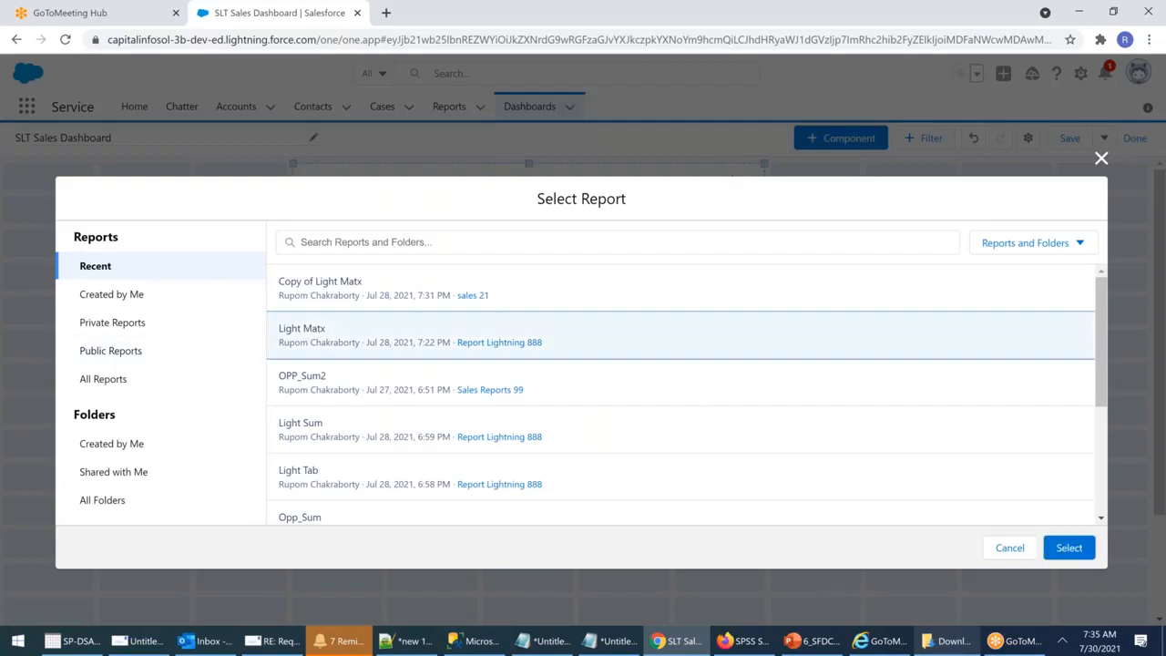
left_click(1069, 547)
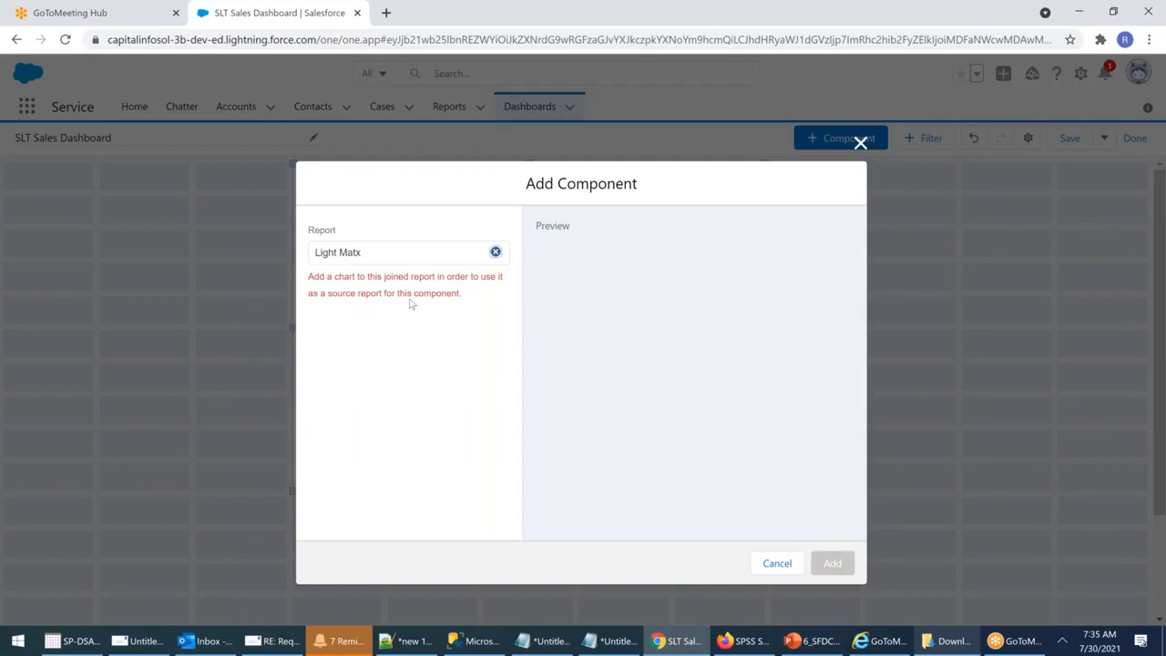
left_click(495, 252)
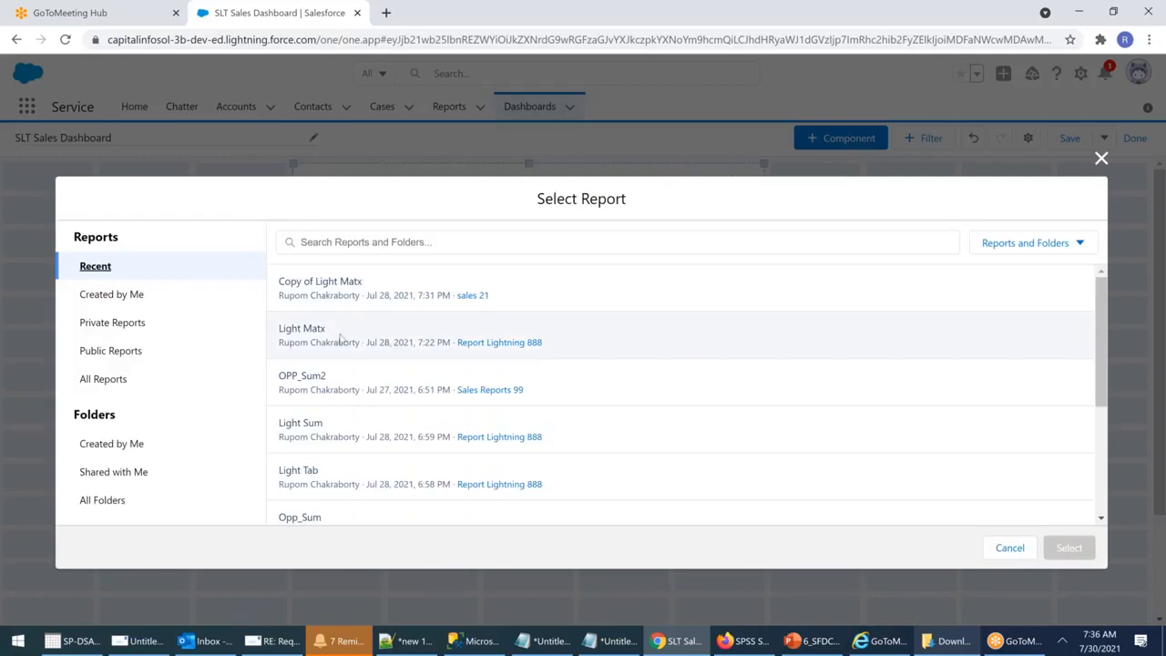
left_click(330, 285)
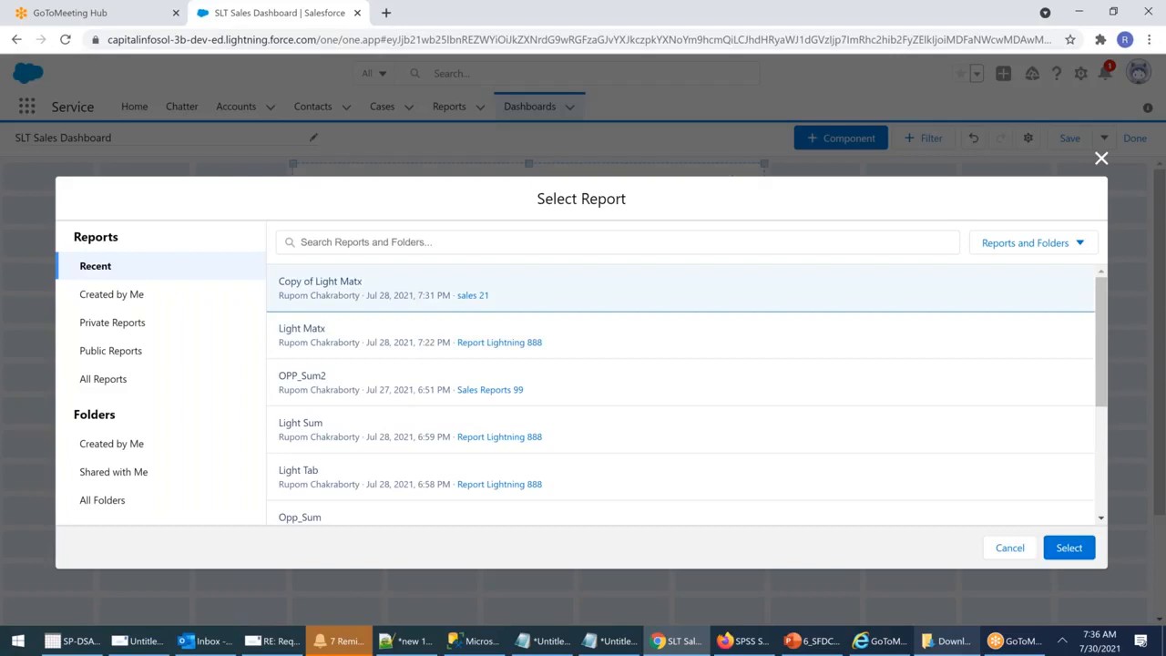
left_click(1068, 547)
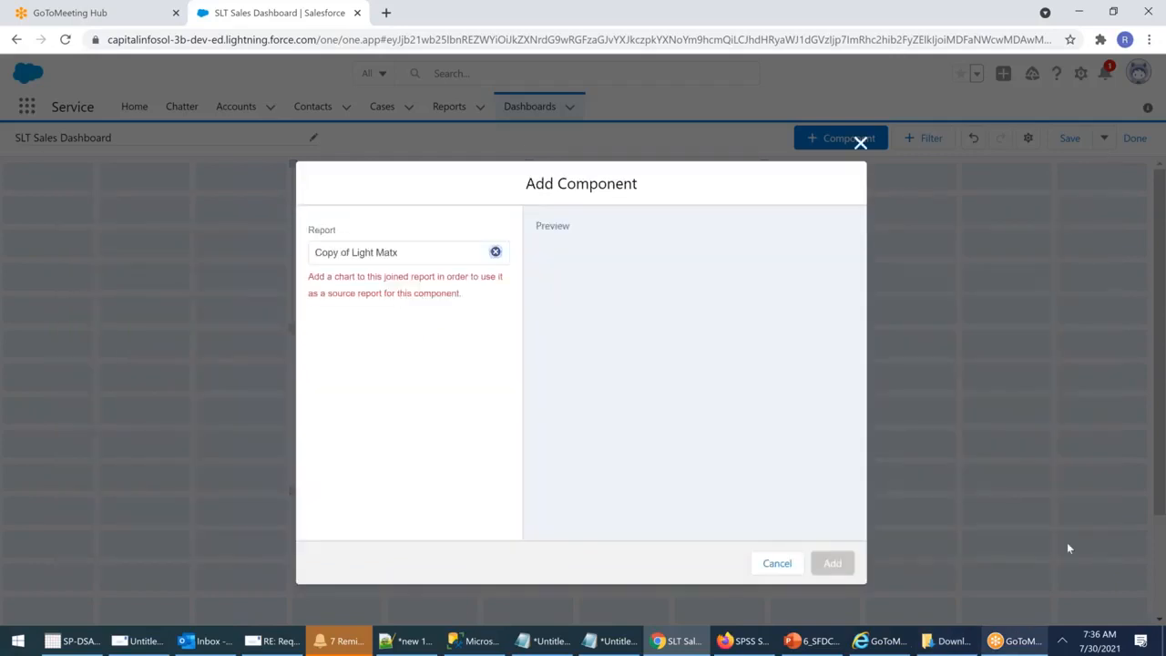
left_click(496, 251)
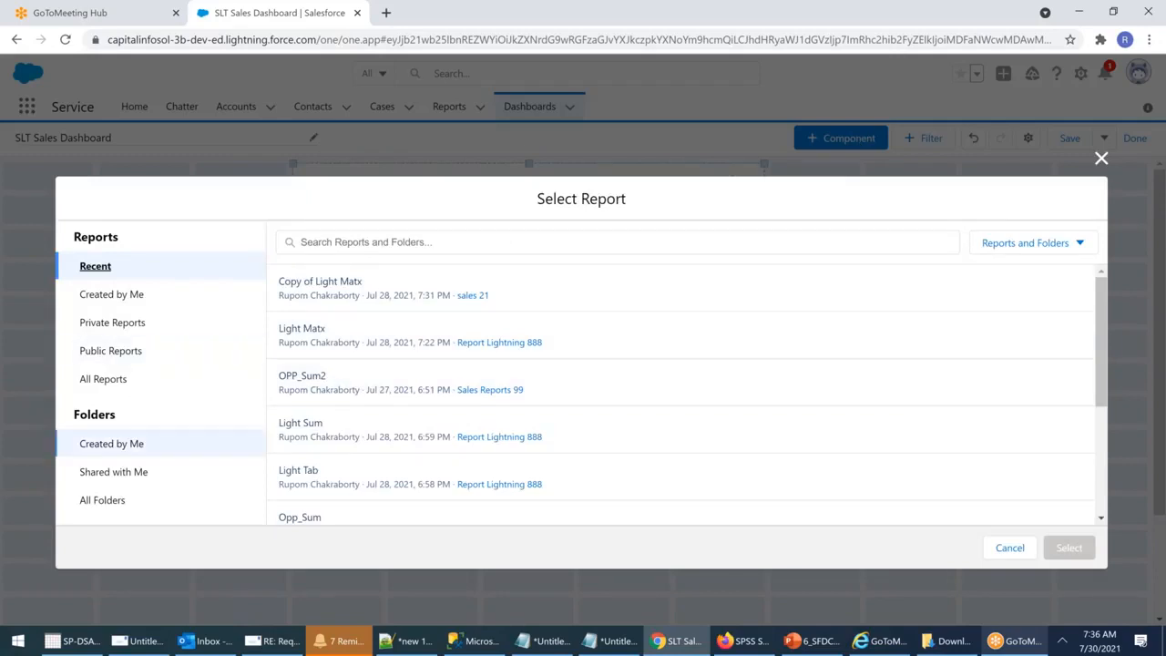
Step: Add a Light Sum component that uses the report's own chart settings
left_click(296, 422)
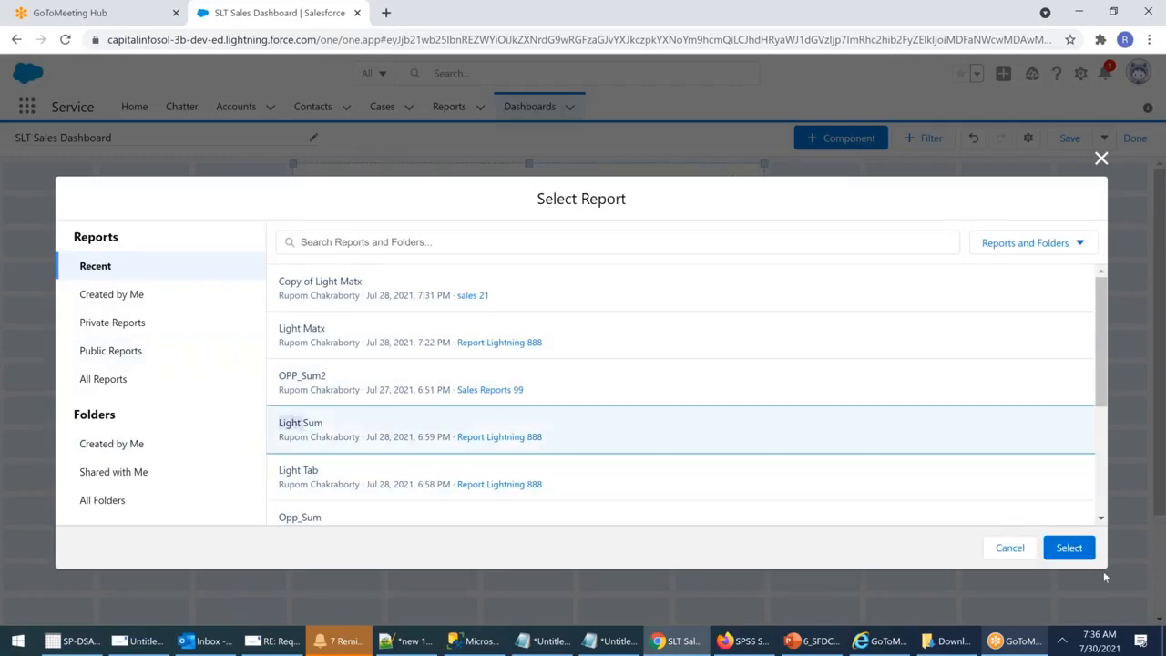
left_click(1068, 548)
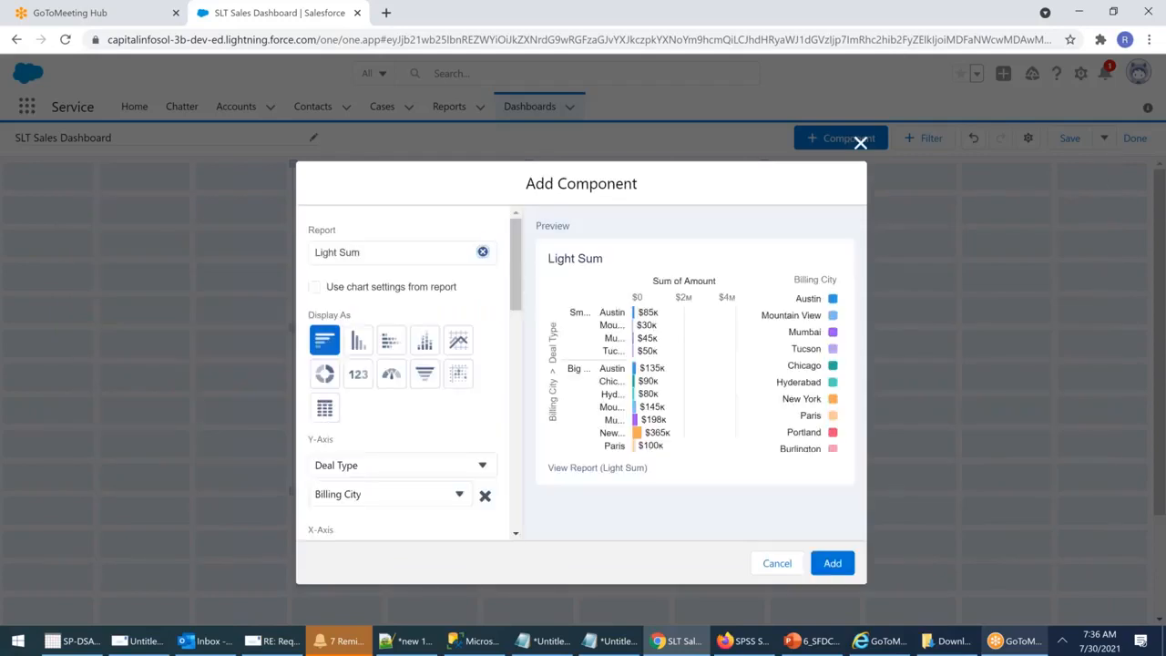
left_click(315, 288)
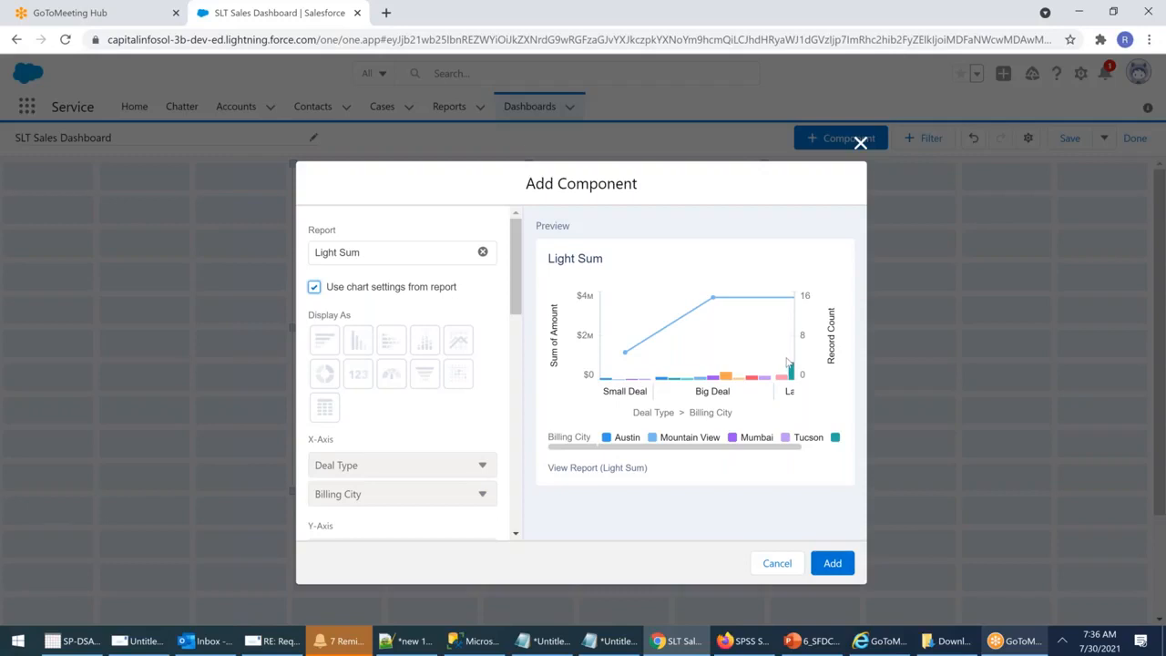
left_click(830, 561)
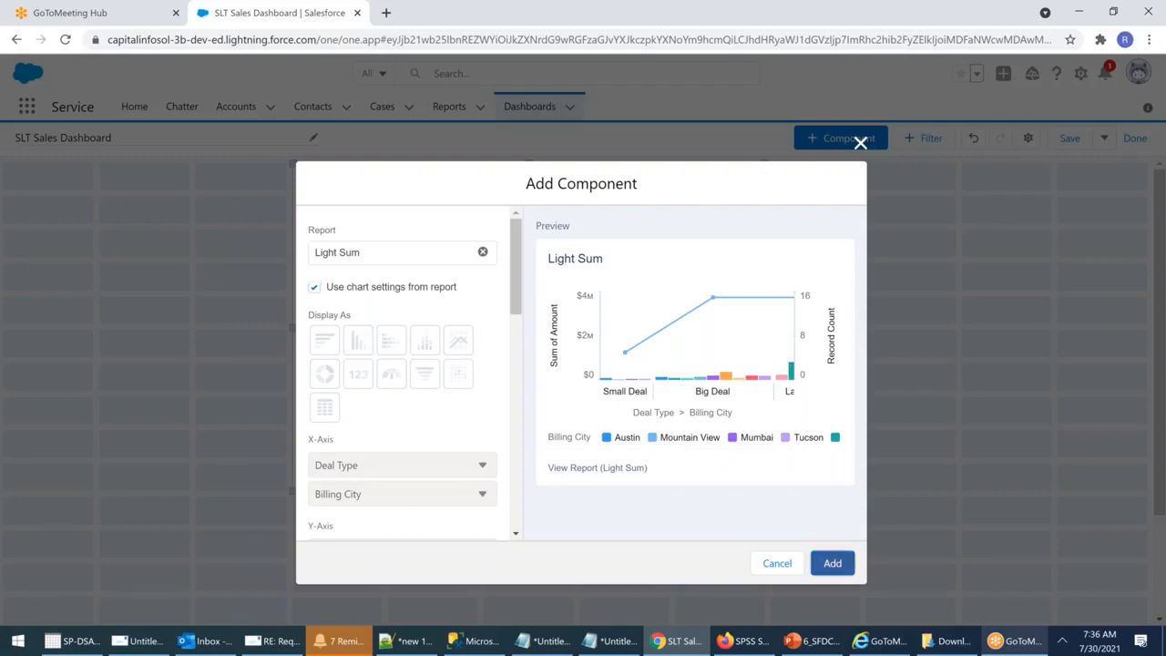
Step: Move Light Sum to the top-left, place OPP_Sum2 beside it, and enlarge the OPP_Sum2 donut
left_click_drag(156, 530, 154, 198)
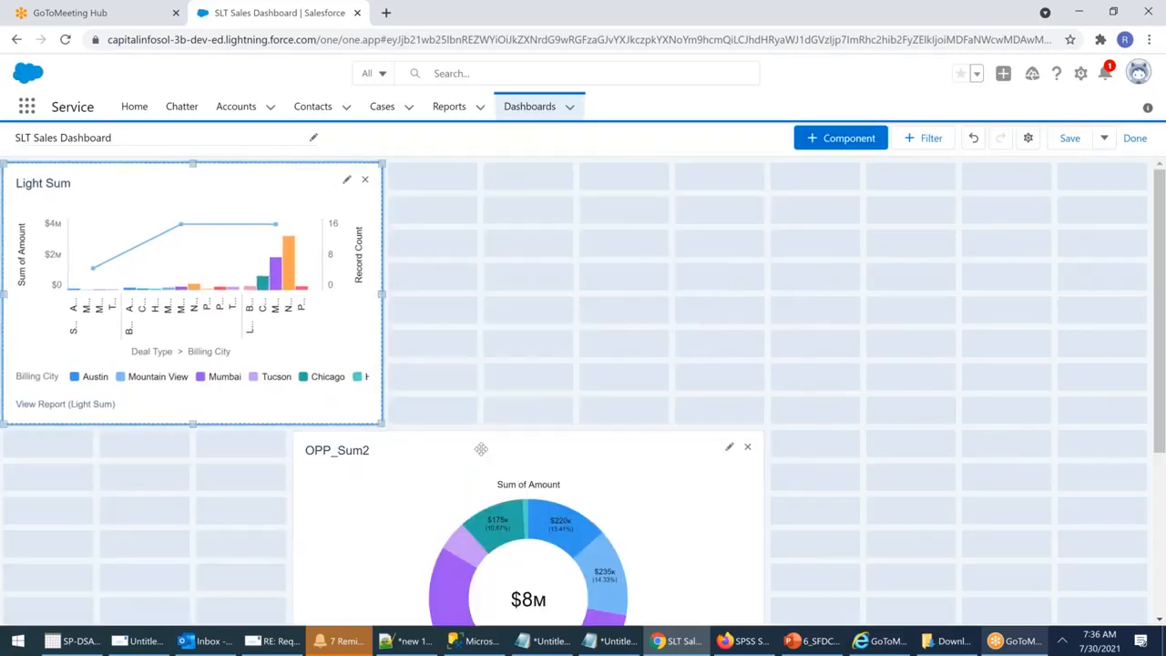
left_click_drag(481, 449, 573, 185)
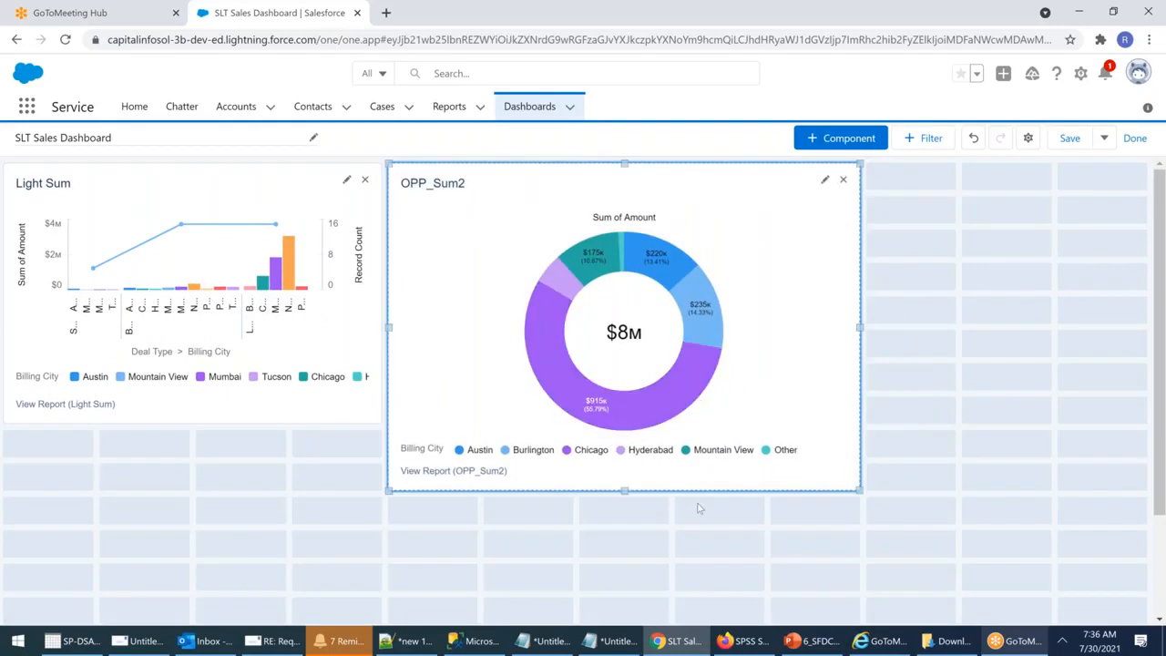
left_click_drag(860, 492, 950, 585)
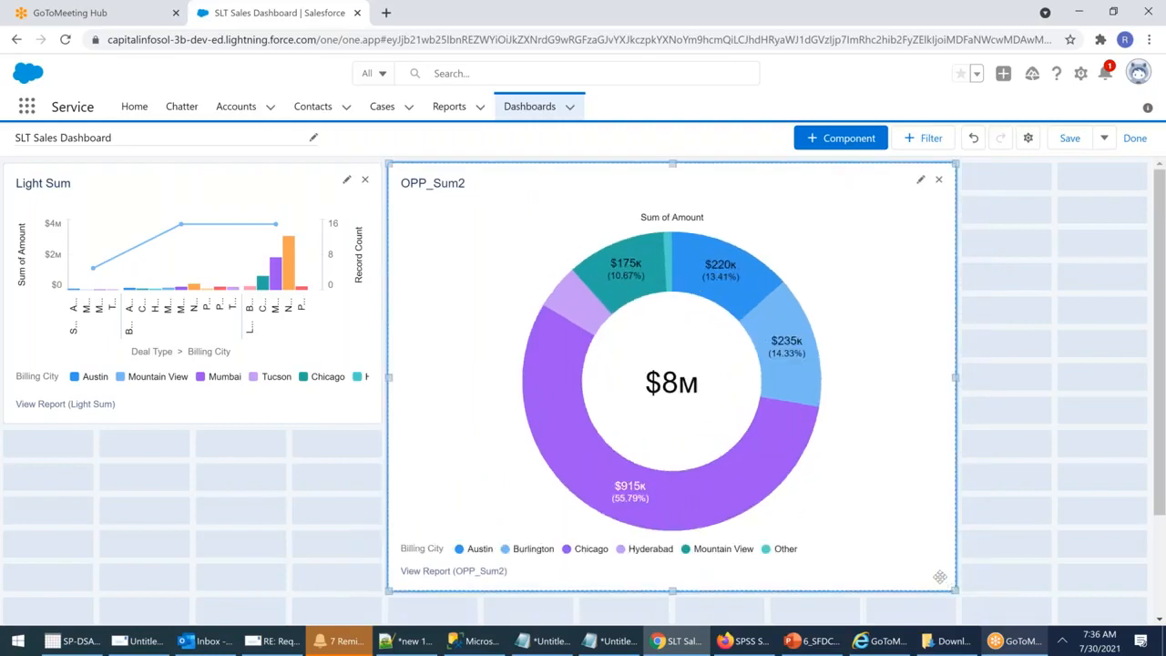
mouse_move(795, 451)
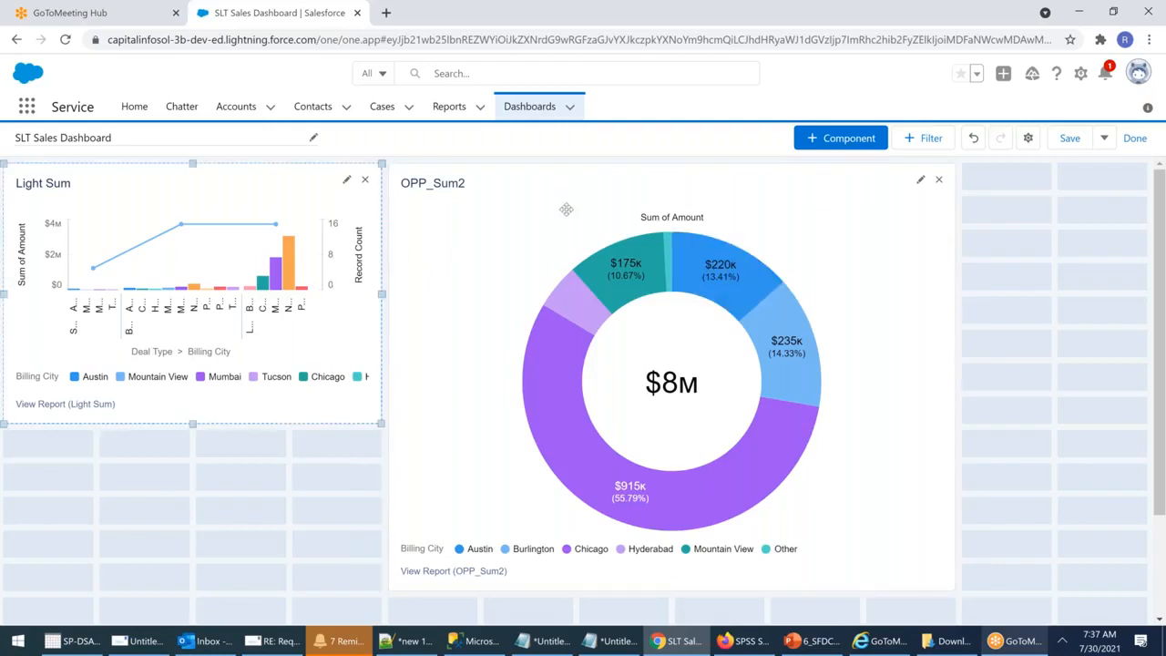
Step: Move OPP_Sum2 below Light Sum and stretch Light Sum across the full dashboard width
left_click_drag(534, 297, 204, 346)
scroll(382, 294, "up", 2)
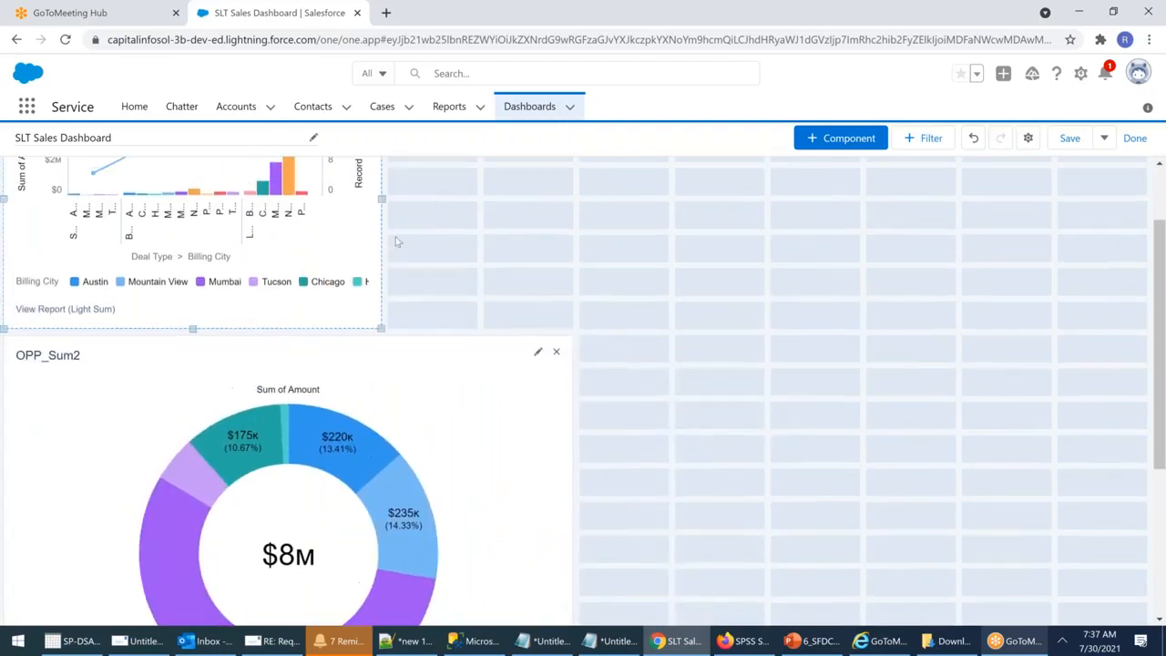
left_click_drag(383, 294, 1138, 319)
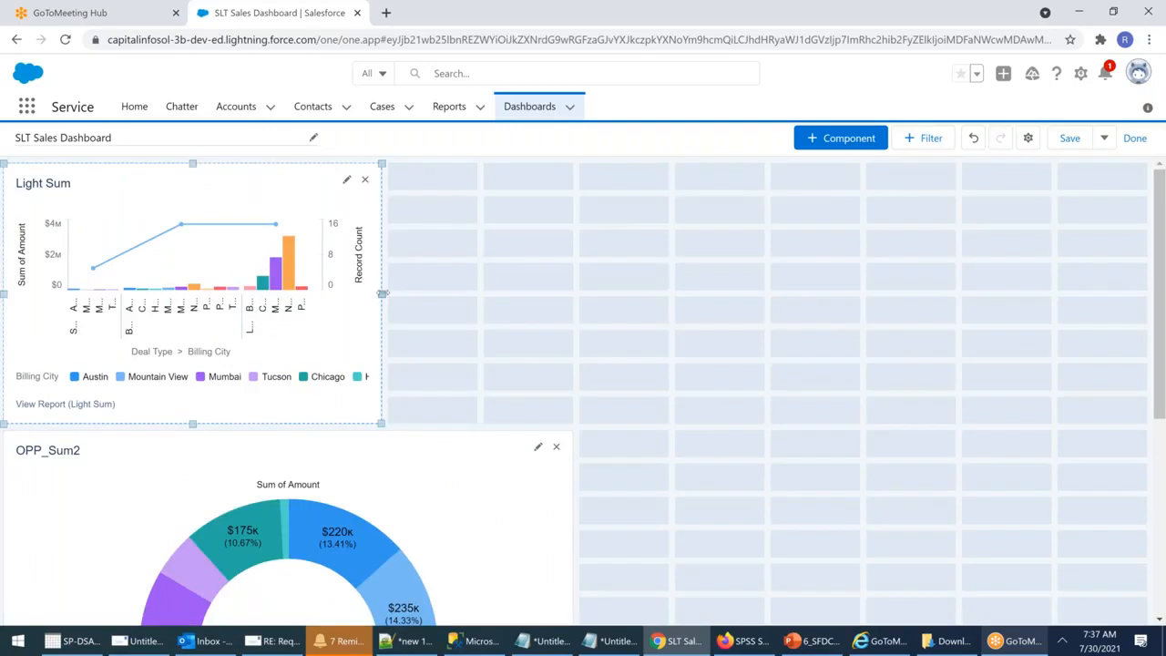
left_click_drag(383, 294, 1051, 294)
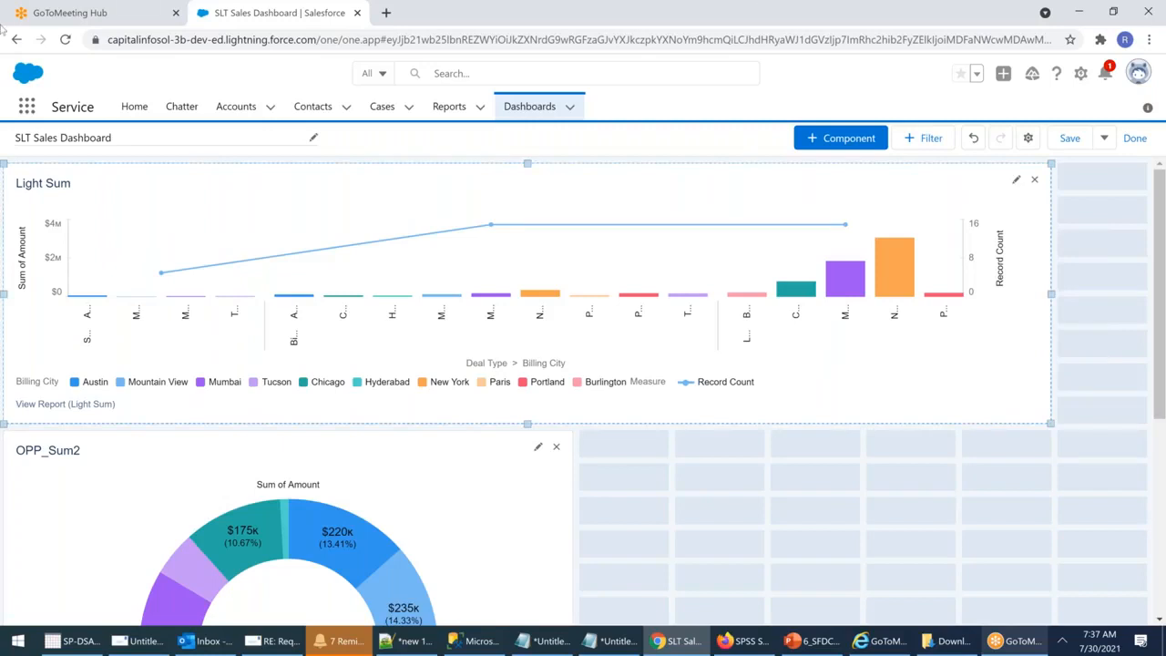
left_click_drag(1056, 295, 1154, 296)
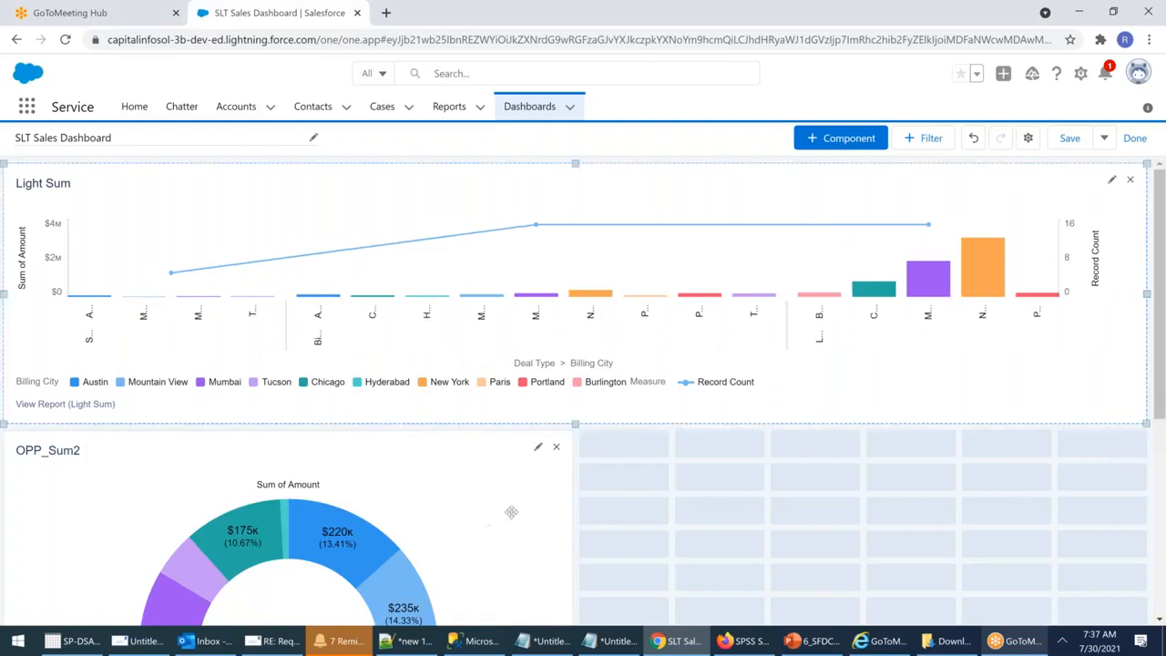
Step: Resize the OPP_Sum2 donut at lower left to a smaller, medium-sized card
scroll(466, 438, "down", 2)
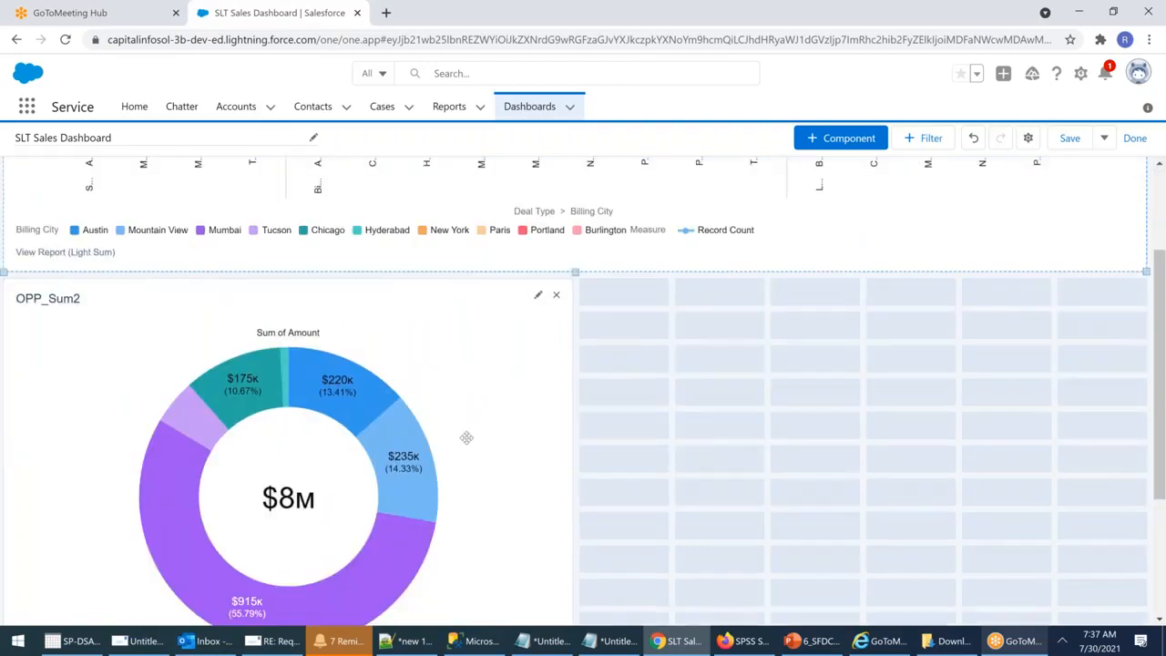
scroll(467, 438, "down", 2)
left_click_drag(578, 560, 373, 410)
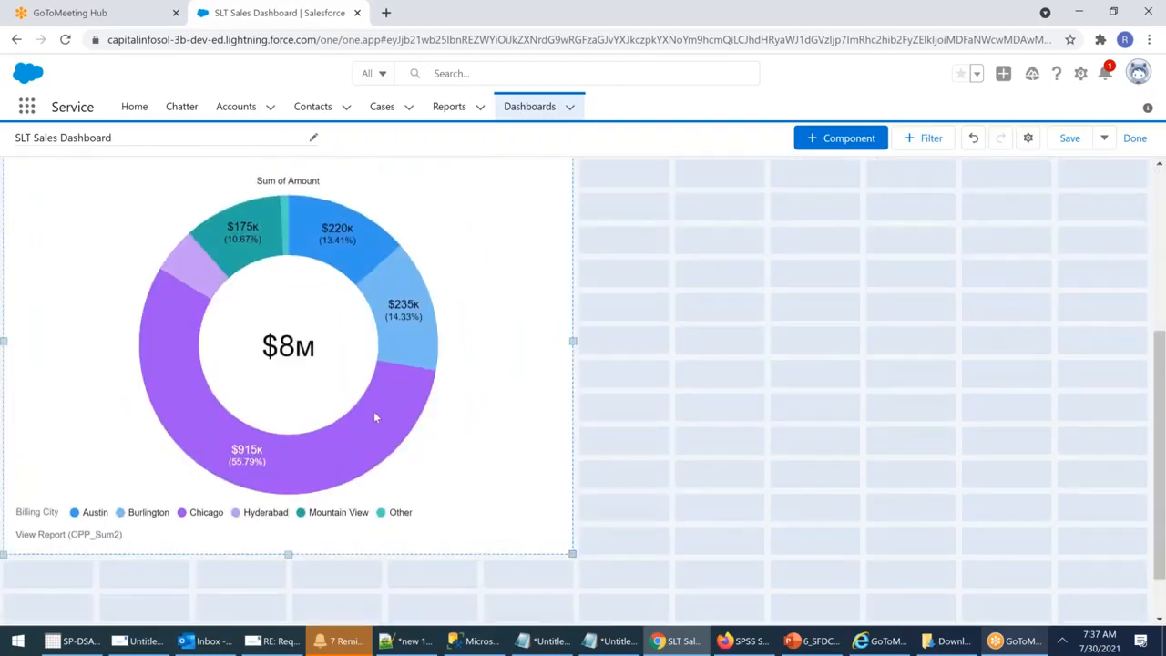
left_click_drag(244, 341, 248, 340)
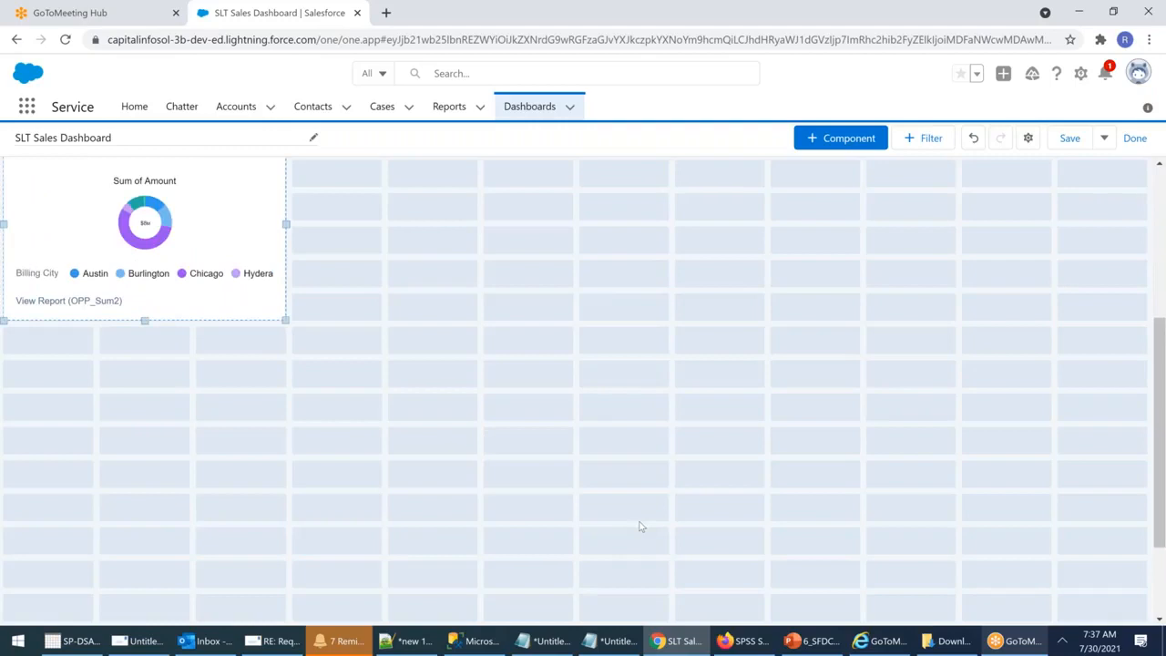
scroll(641, 526, "up", 3)
left_click_drag(285, 546, 468, 627)
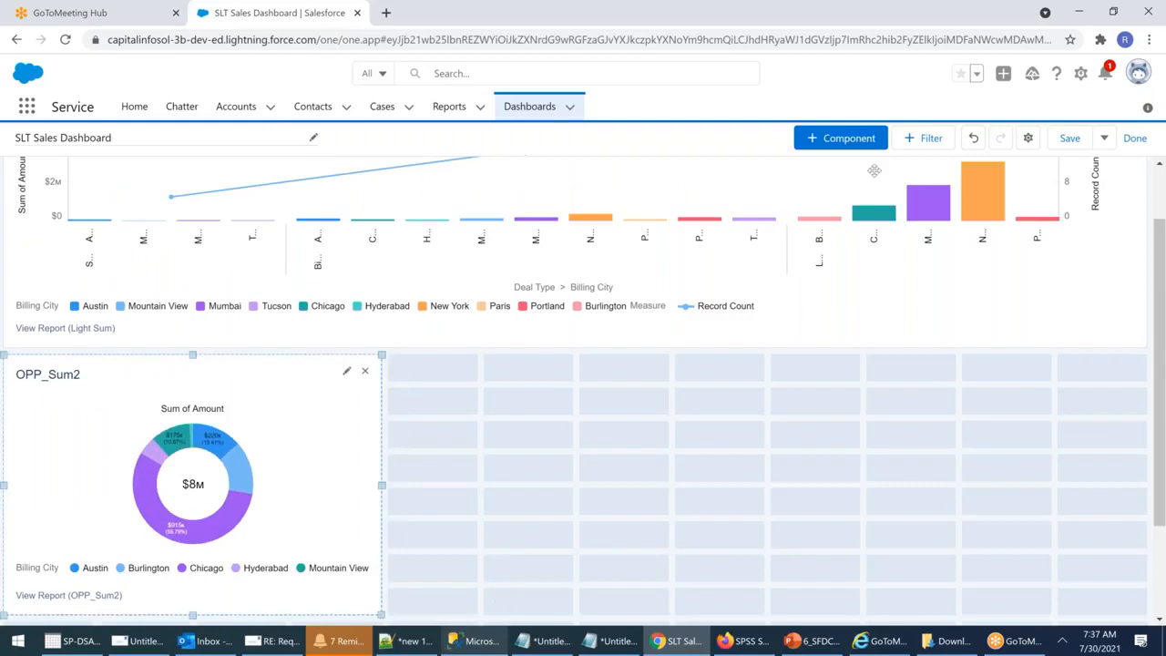
Step: Add a gauge component built from the OPP_MATRIX report, measuring Record Count
left_click(840, 137)
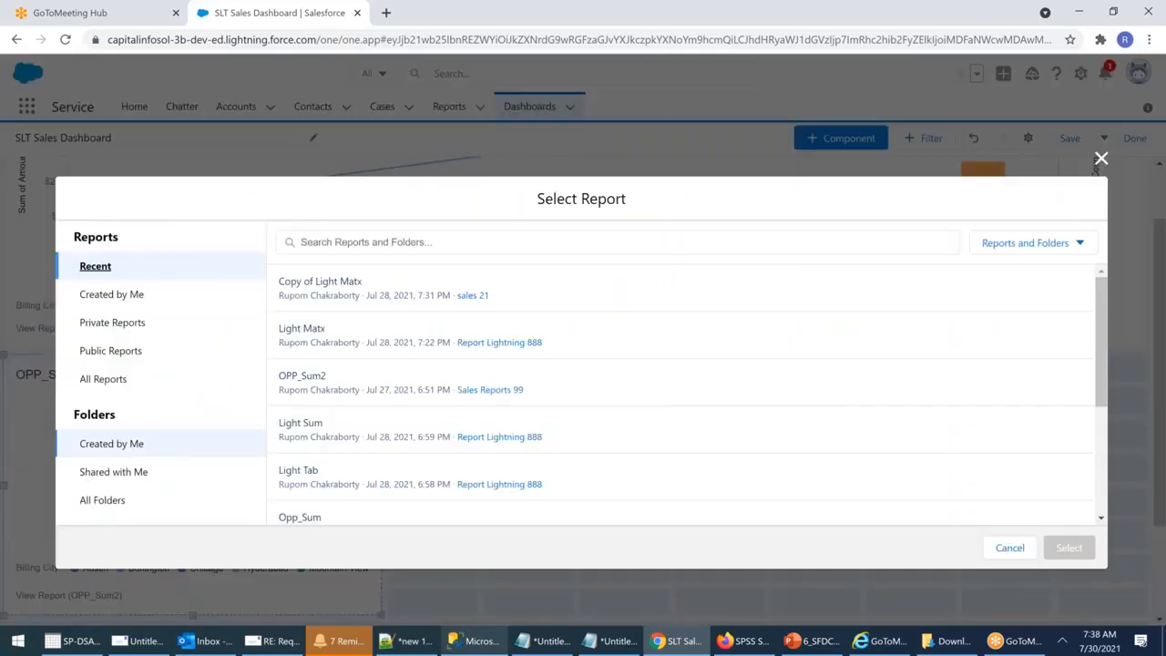
scroll(421, 457, "down", 3)
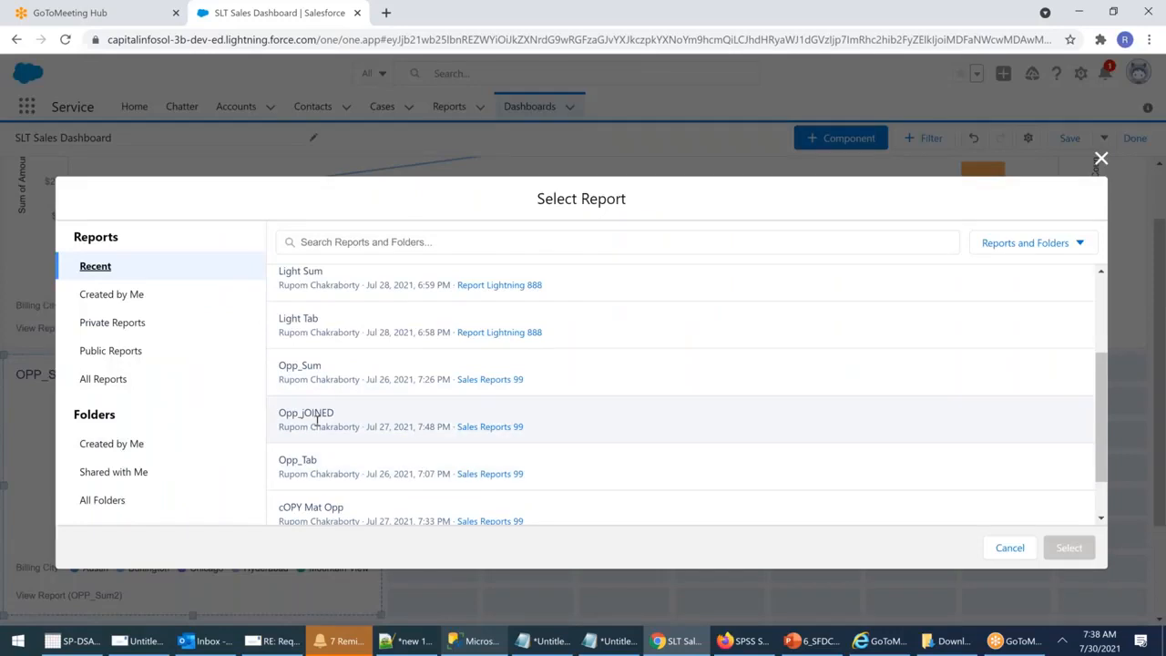
scroll(316, 418, "down", 2)
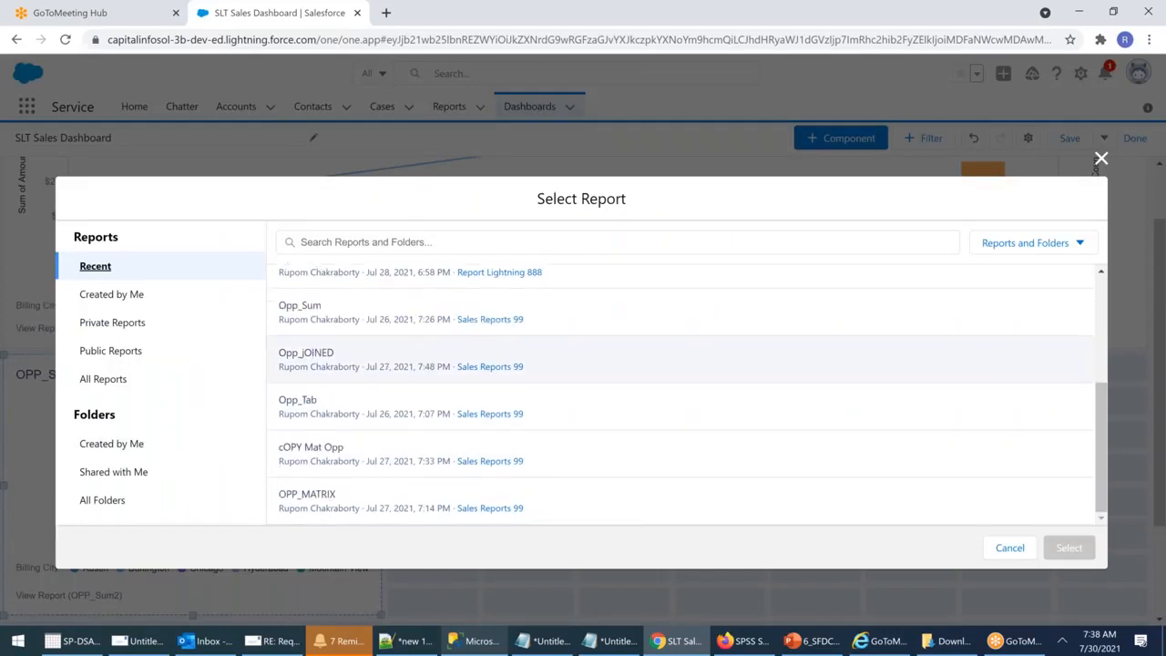
left_click(338, 497)
left_click(1070, 547)
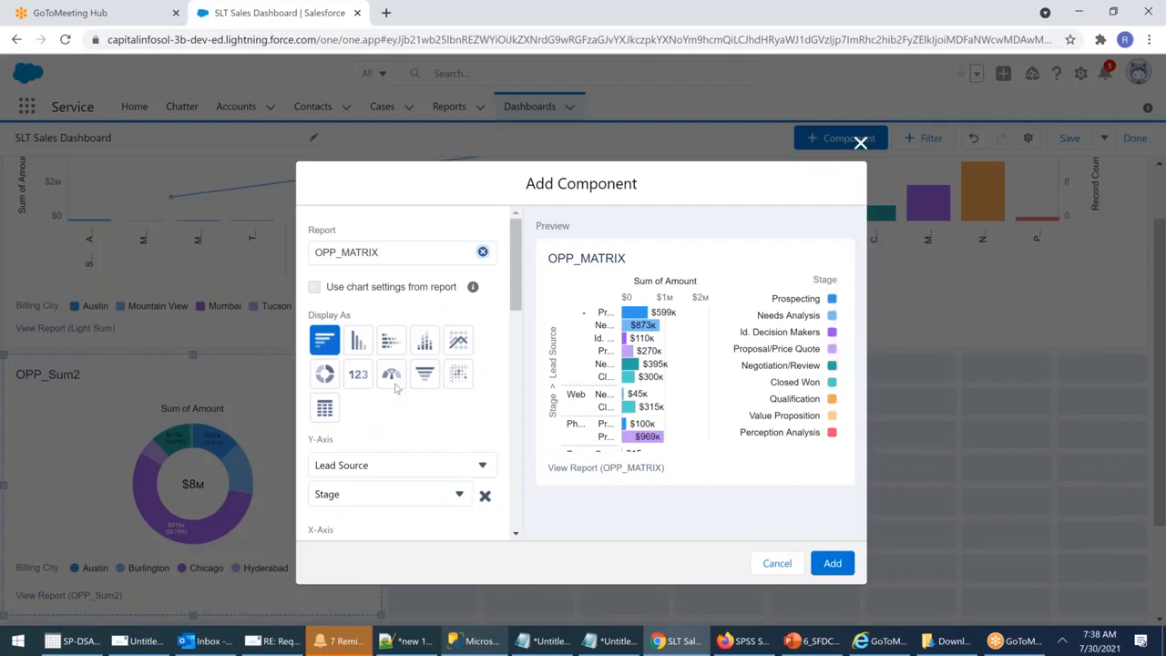
left_click(391, 376)
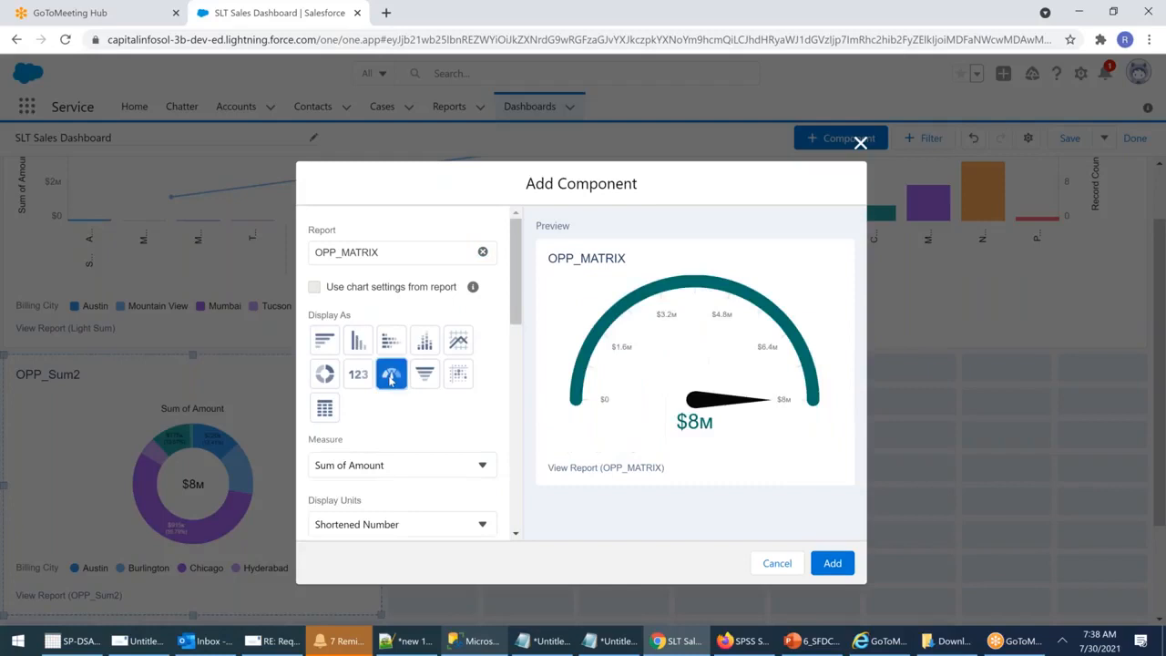
left_click(451, 466)
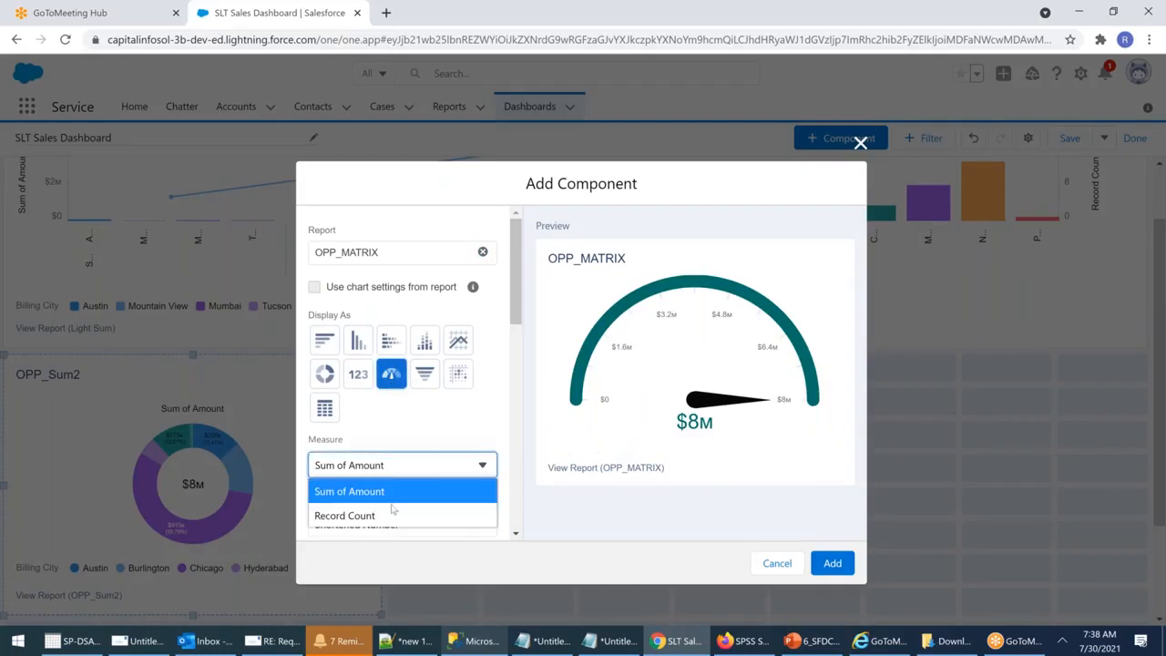
left_click(383, 512)
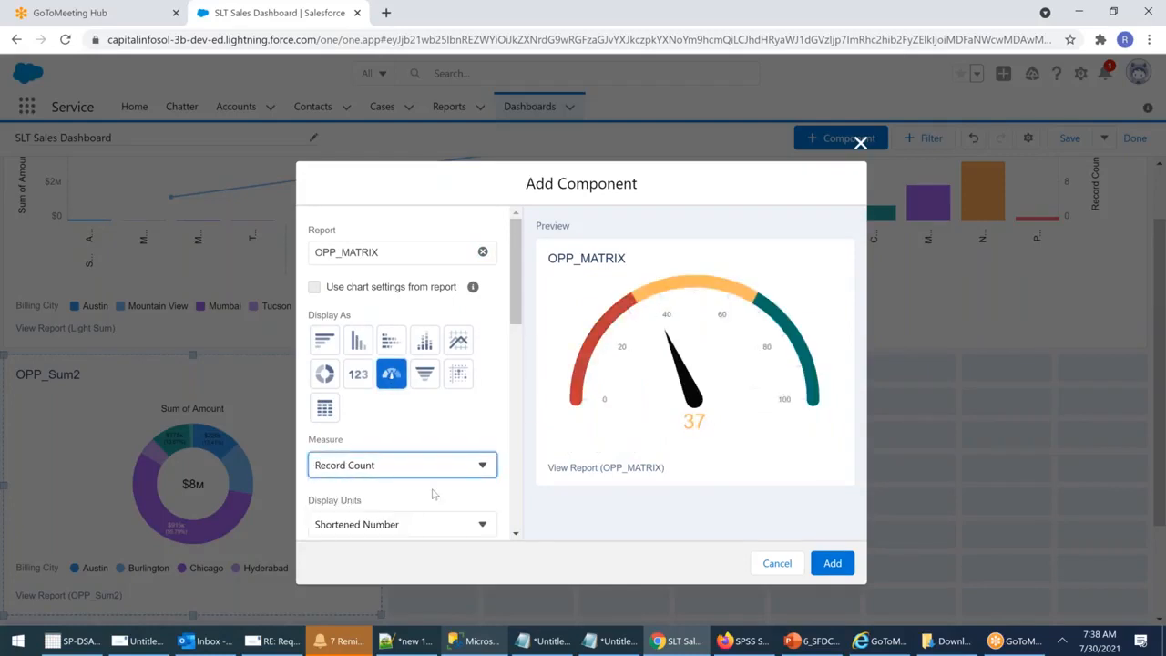
left_click(832, 563)
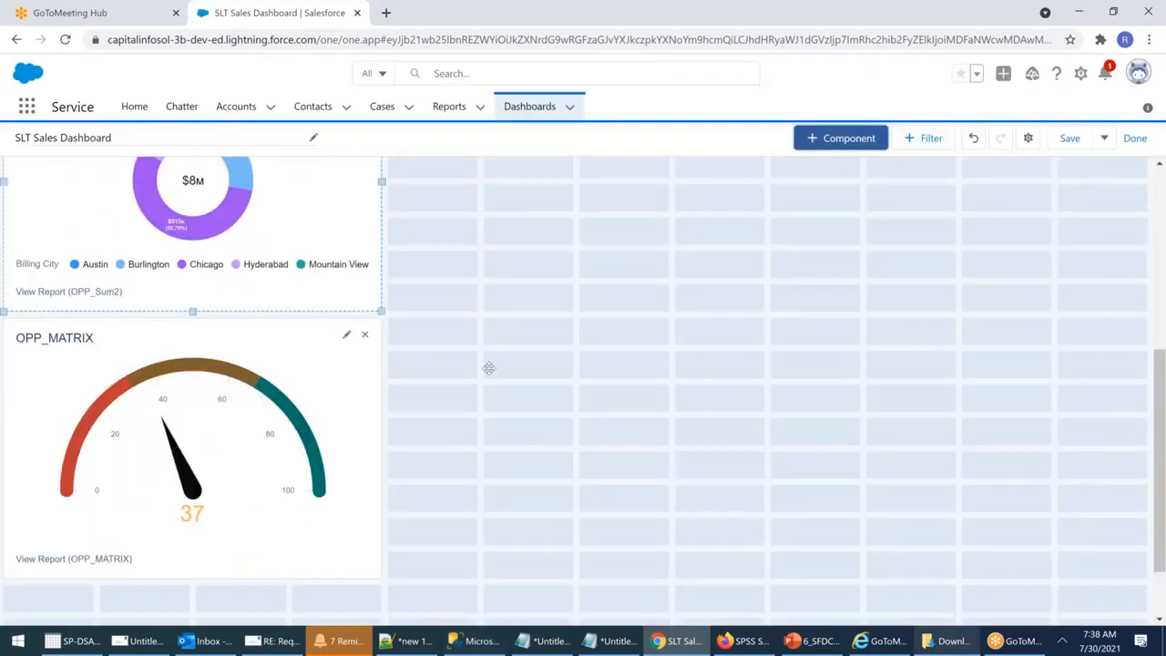
Step: Move the OPP_MATRIX gauge beside OPP_Sum2 and start adding another component
left_click_drag(246, 356, 678, 259)
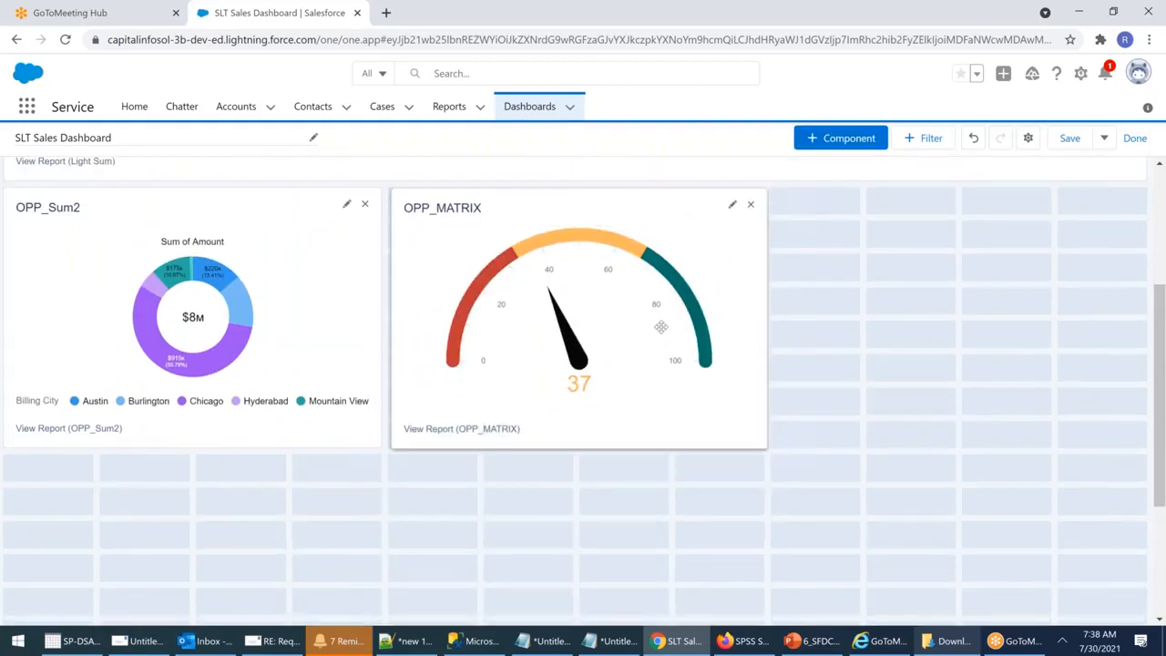
scroll(913, 473, "up", 3)
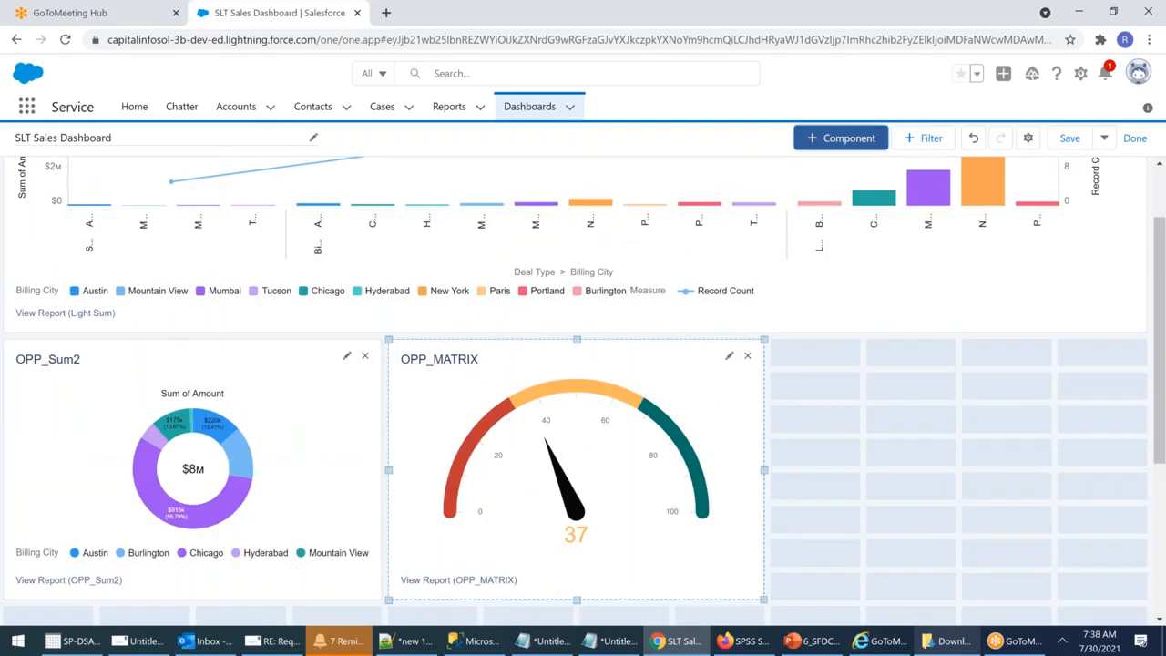
left_click(840, 138)
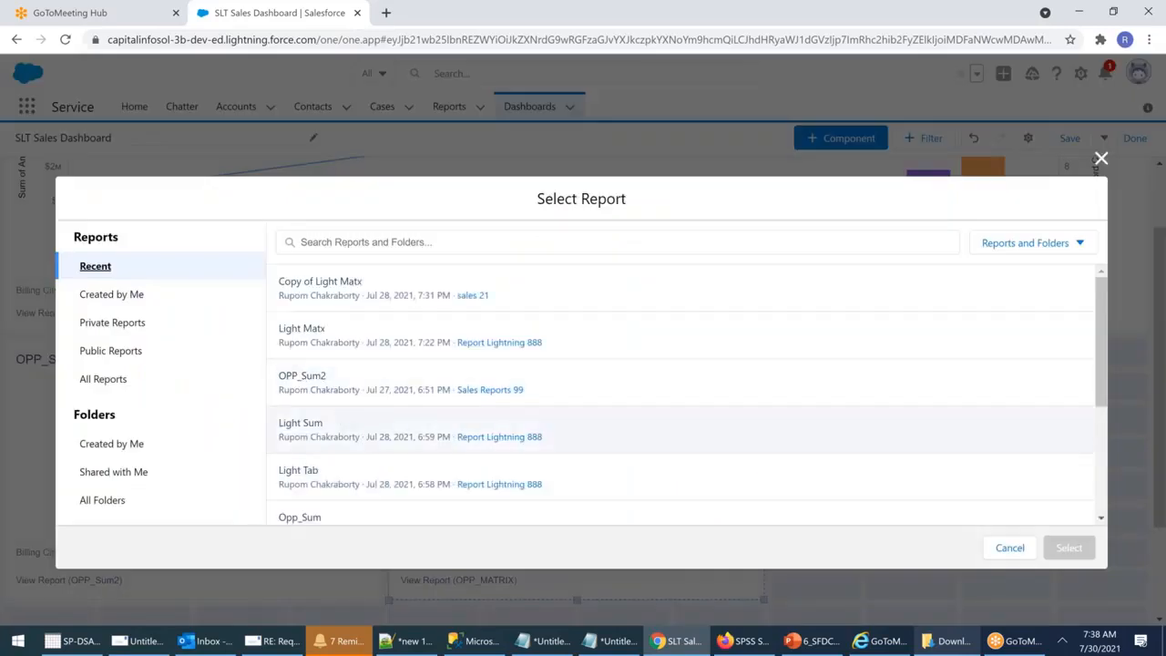
Step: Add a stacked vertical column chart from the Opp_Sum report, with its second grouping changed to Stage
scroll(346, 424, "down", 3)
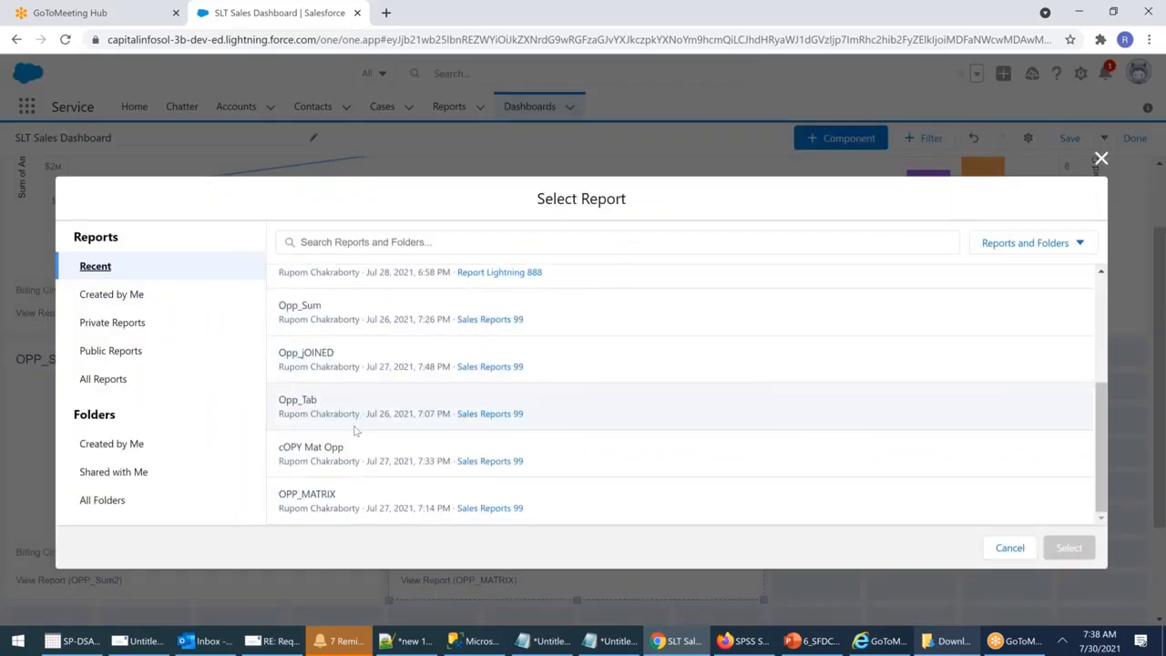
scroll(355, 432, "up", 2)
double_click(318, 394)
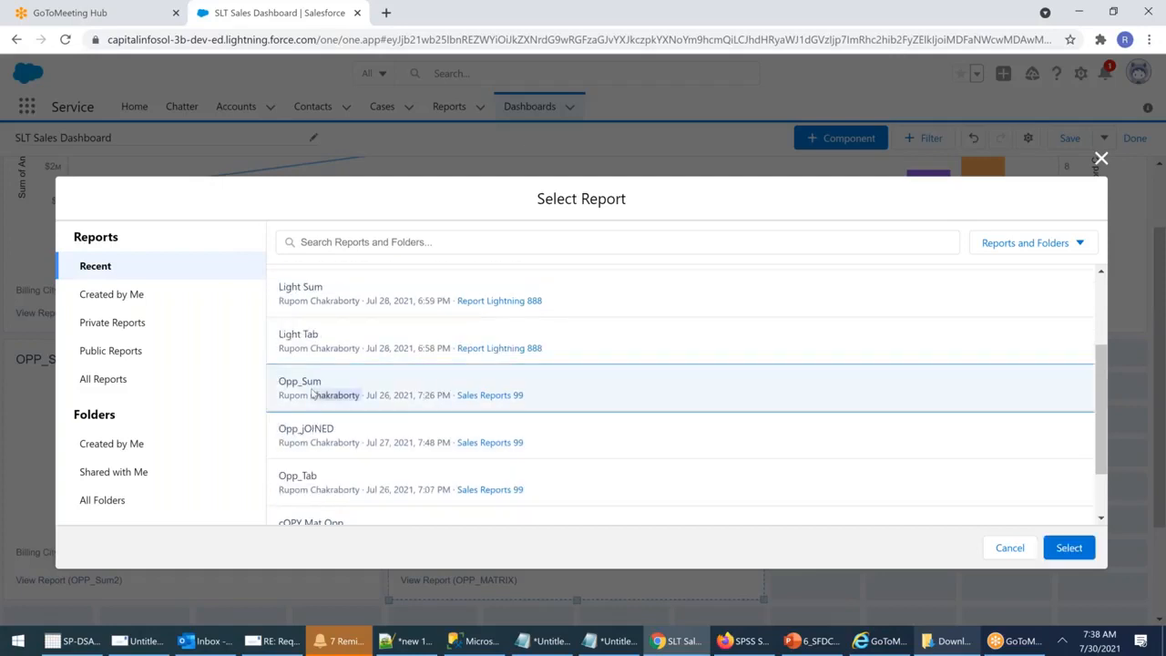
left_click(1069, 548)
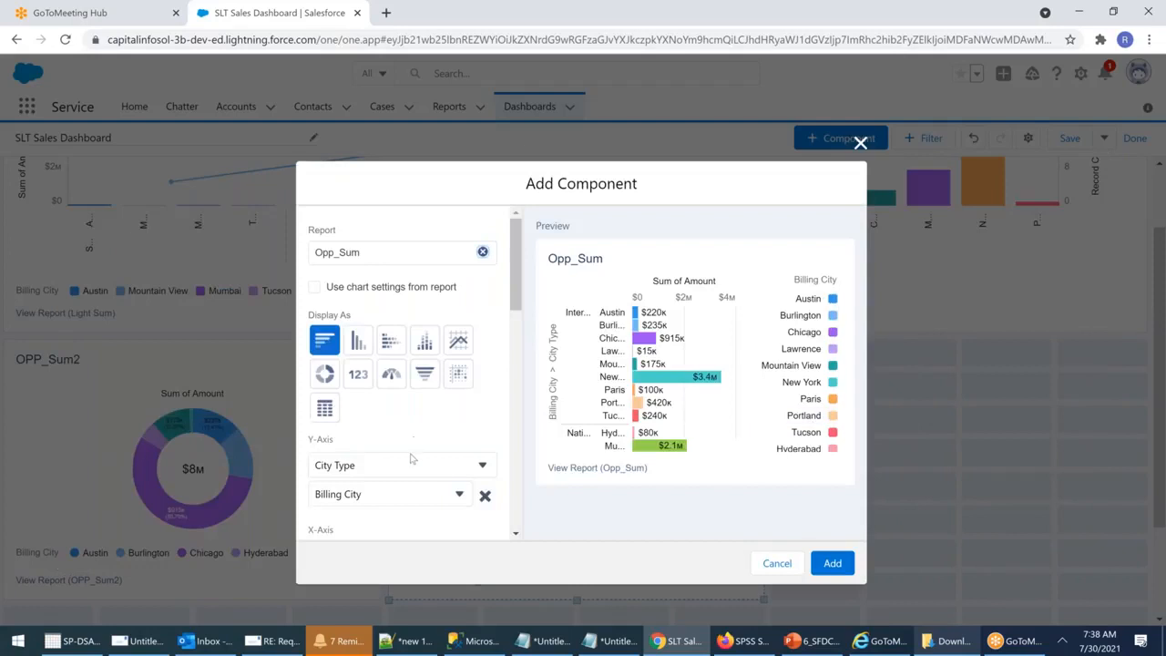
left_click(403, 501)
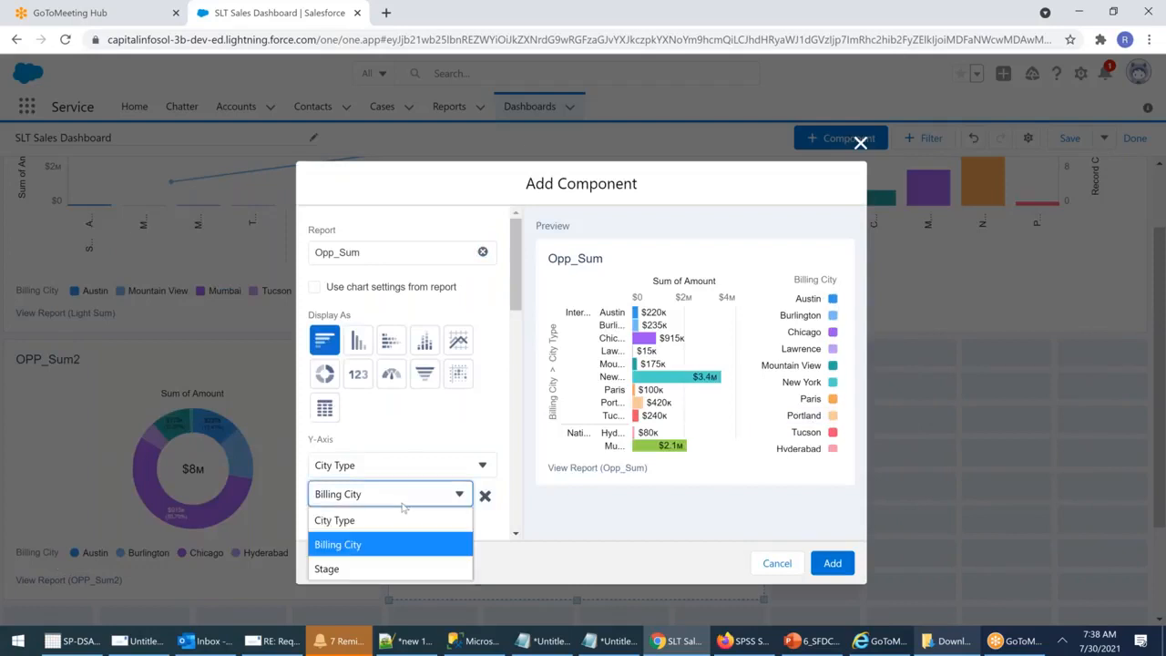
left_click(328, 566)
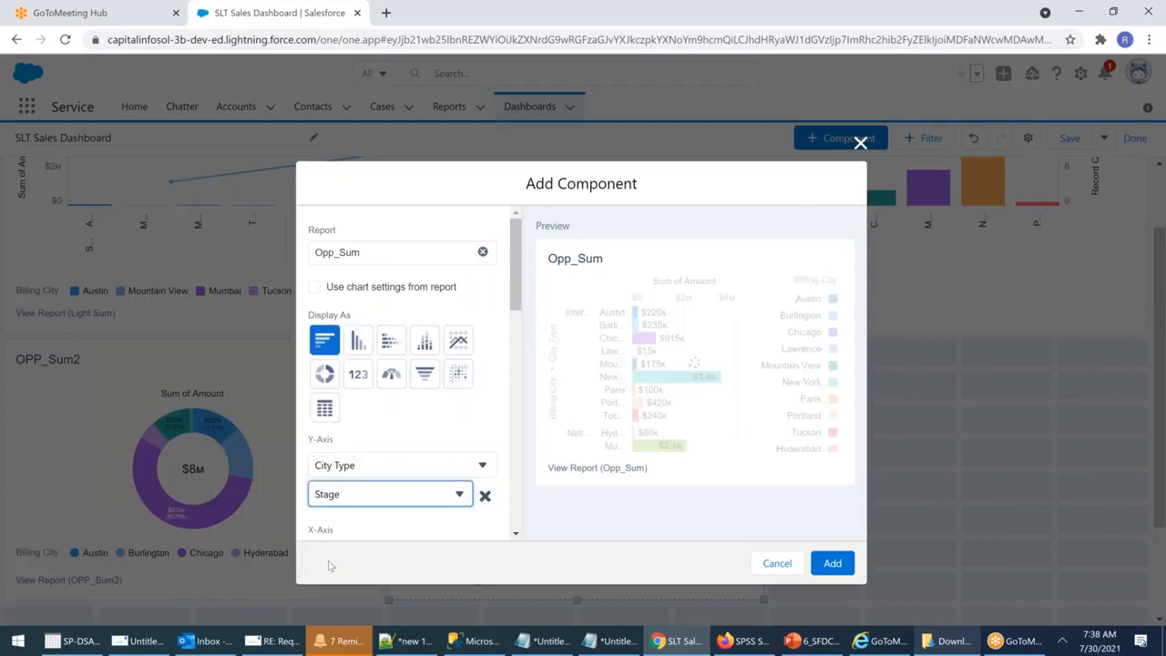
left_click(425, 340)
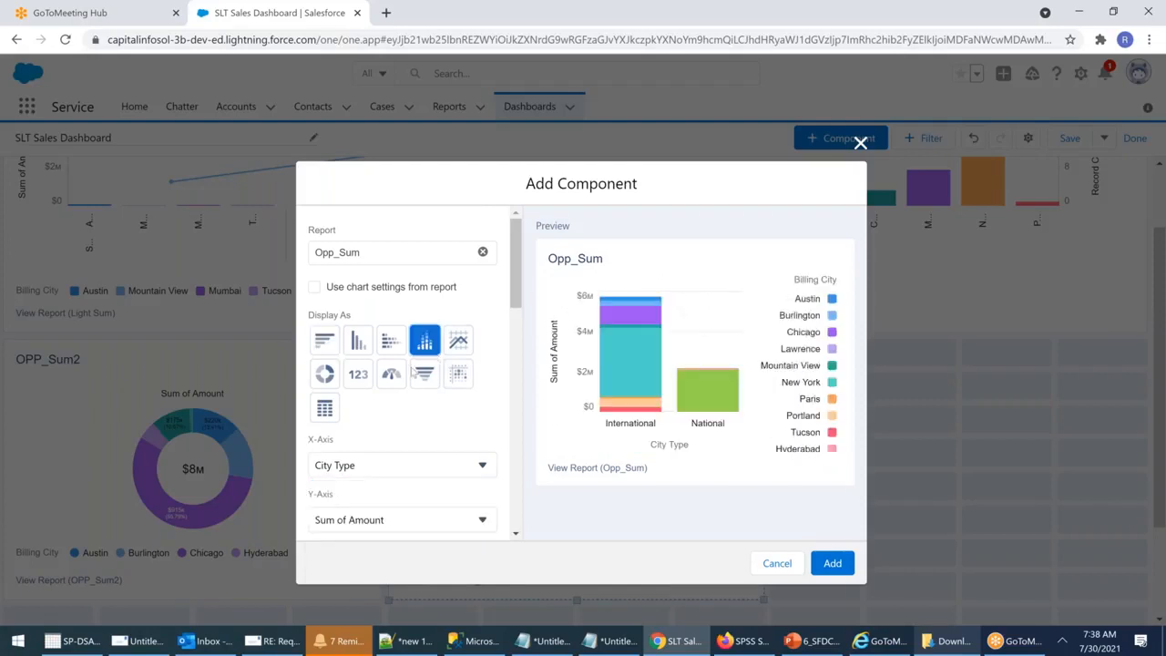
left_click(829, 563)
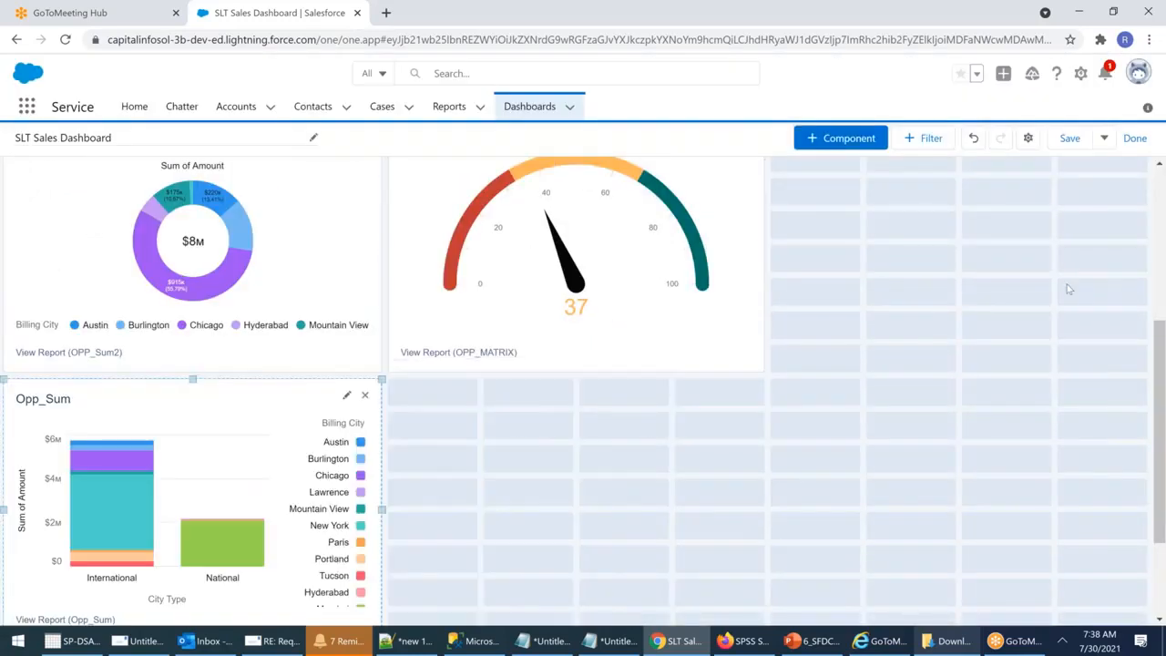
Step: Move the Opp_Sum chart right of the OPP_MATRIX gauge and review the dashboard layout
left_click_drag(228, 415, 992, 197)
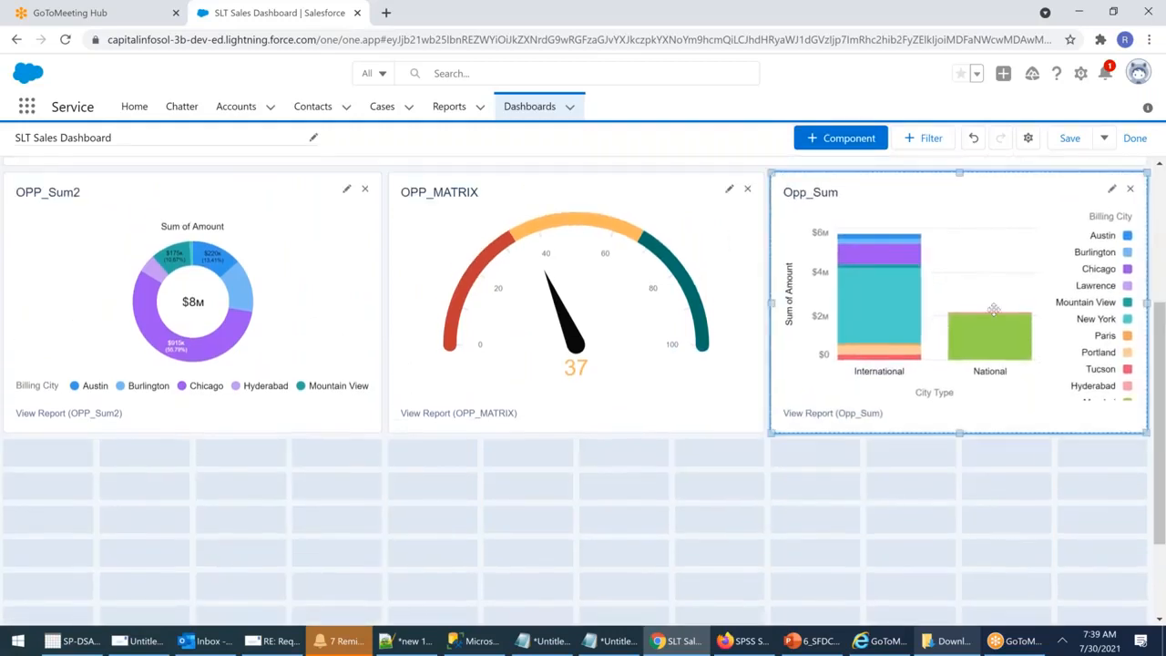
scroll(1030, 412, "up", 2)
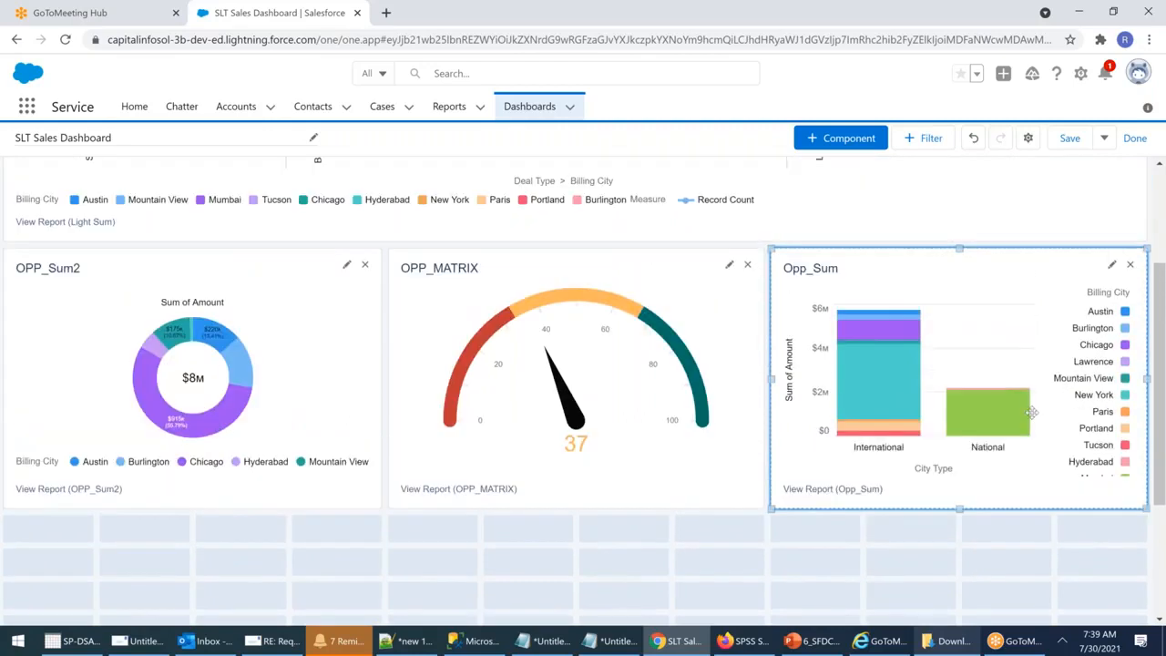
scroll(1033, 410, "up", 2)
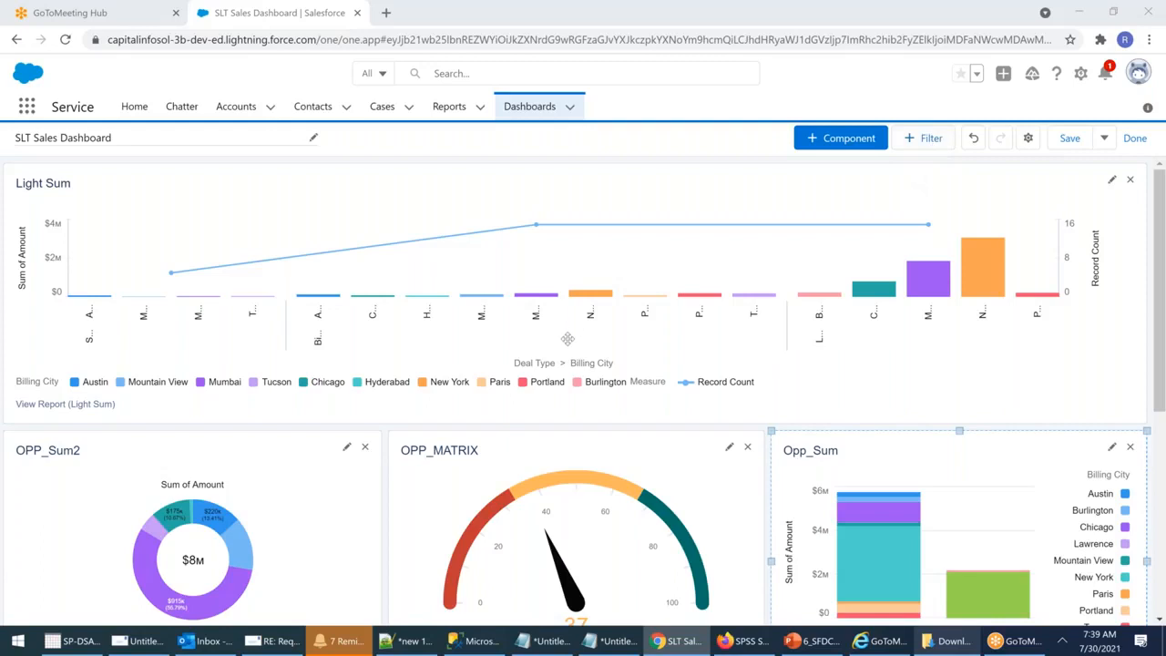
scroll(567, 339, "down", 3)
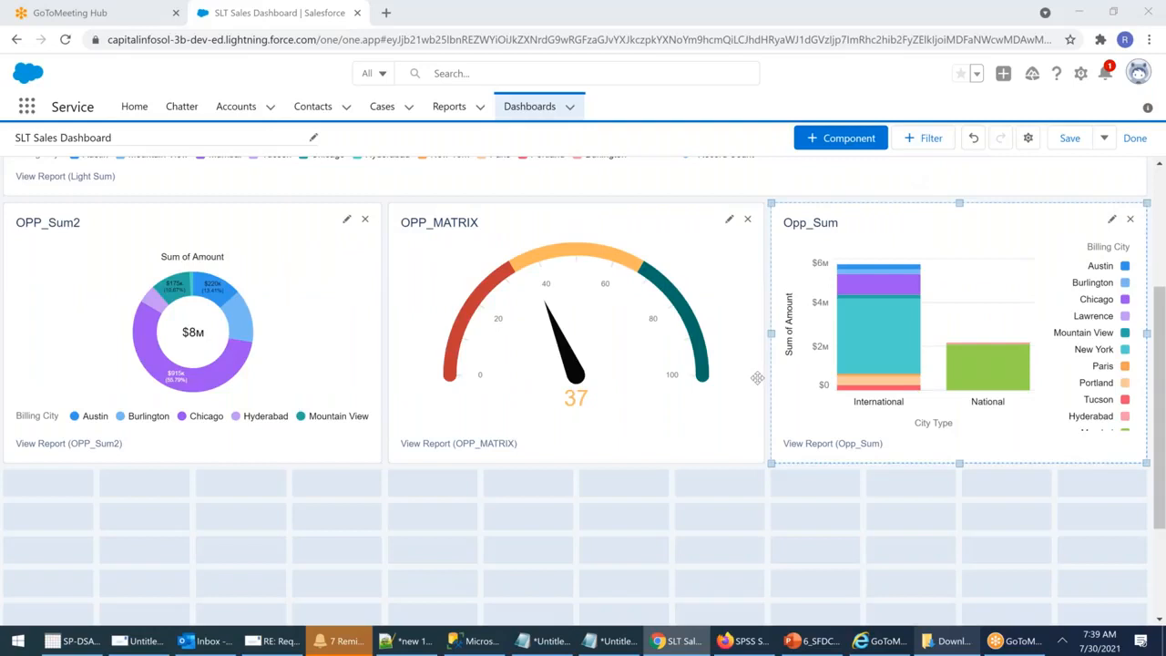
scroll(757, 377, "up", 3)
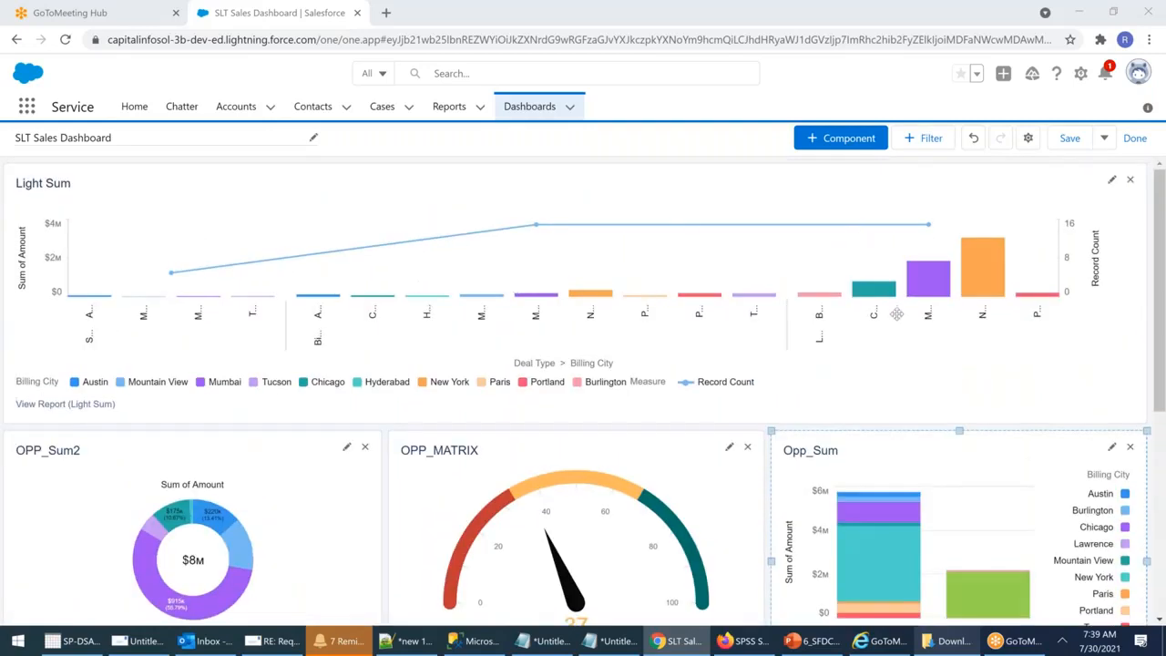
scroll(896, 314, "down", 2)
scroll(896, 313, "down", 1)
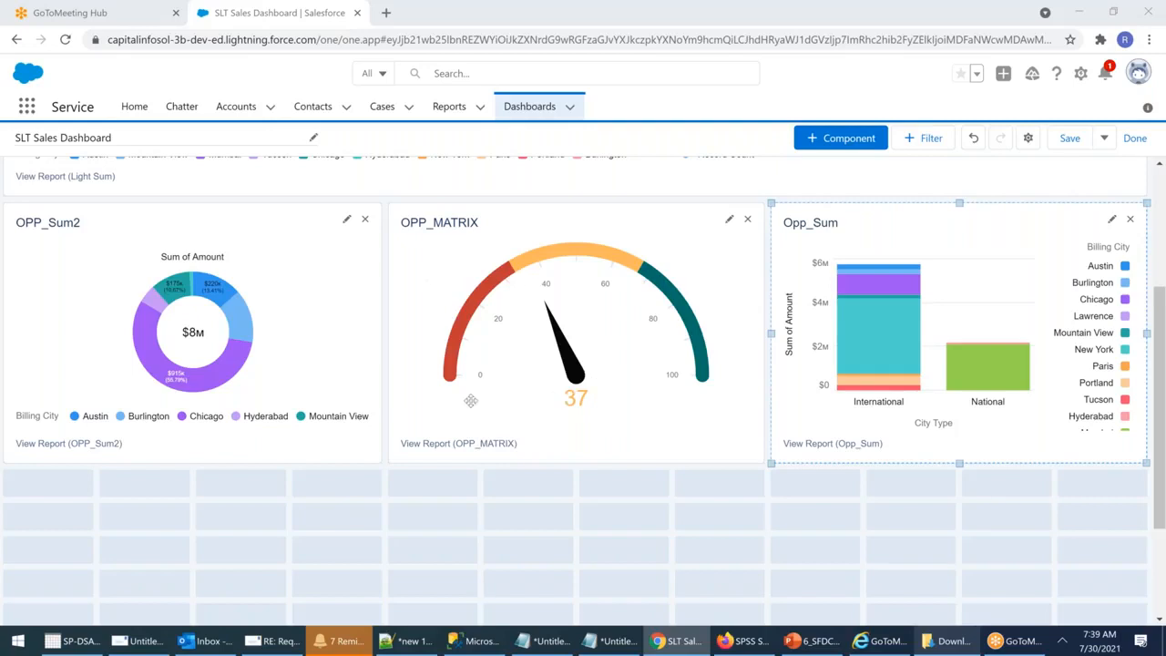
mouse_move(701, 366)
scroll(666, 403, "up", 3)
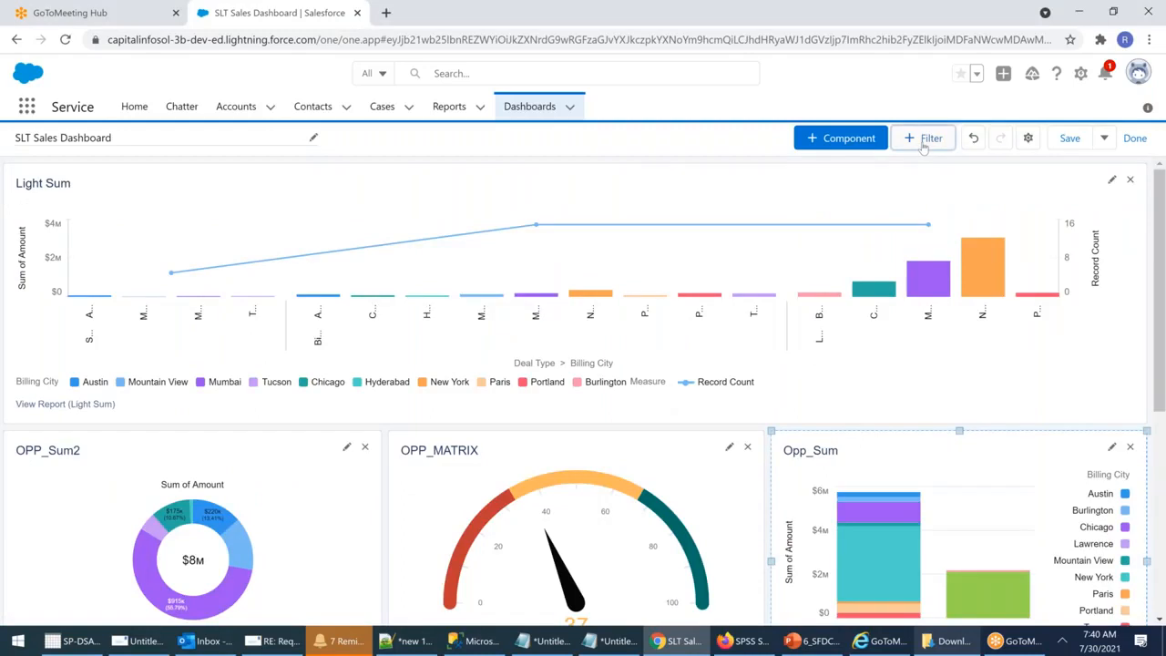
Step: Start a Billing City dashboard filter with a first value 'contains Hyderabad'
left_click(923, 141)
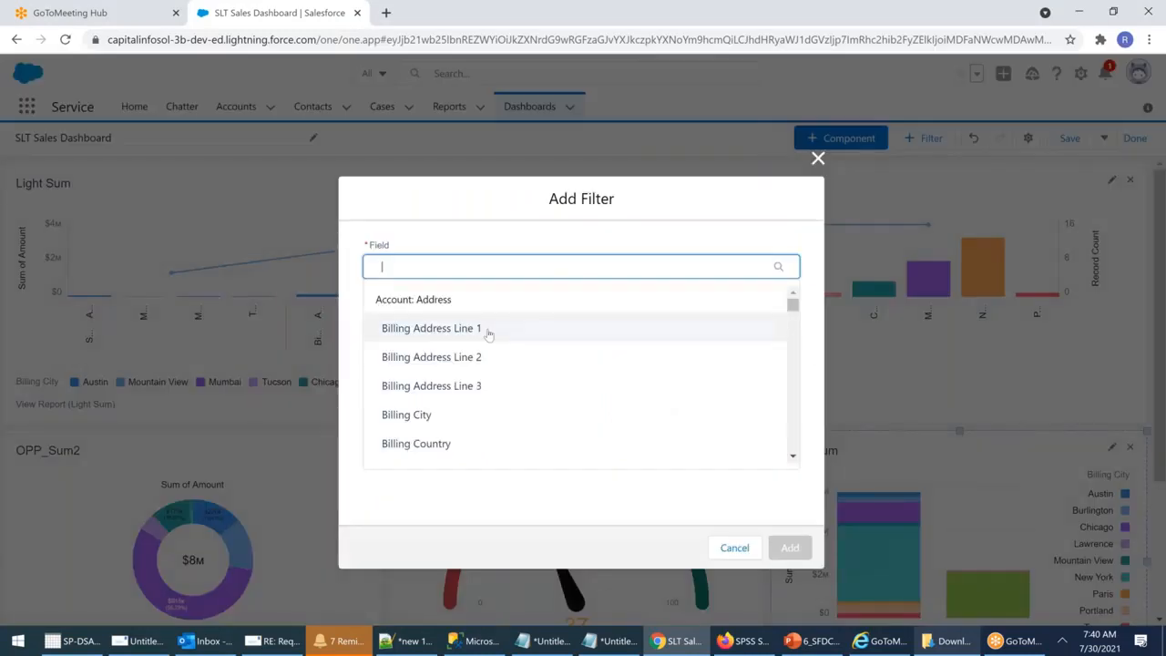
left_click(391, 417)
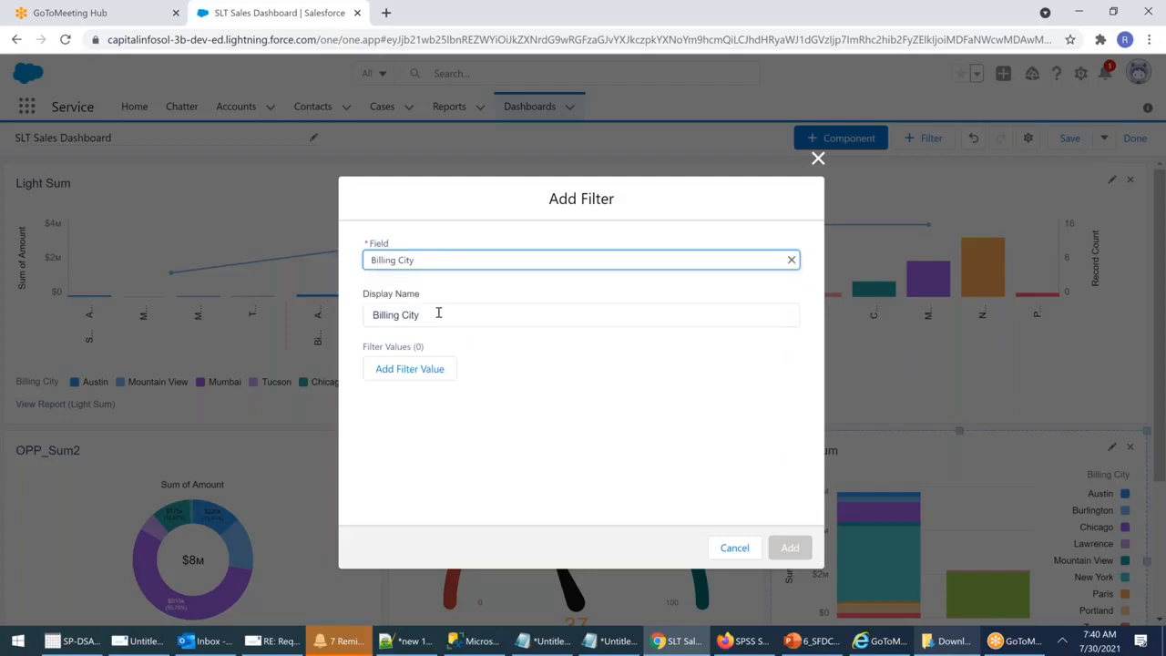
left_click(422, 373)
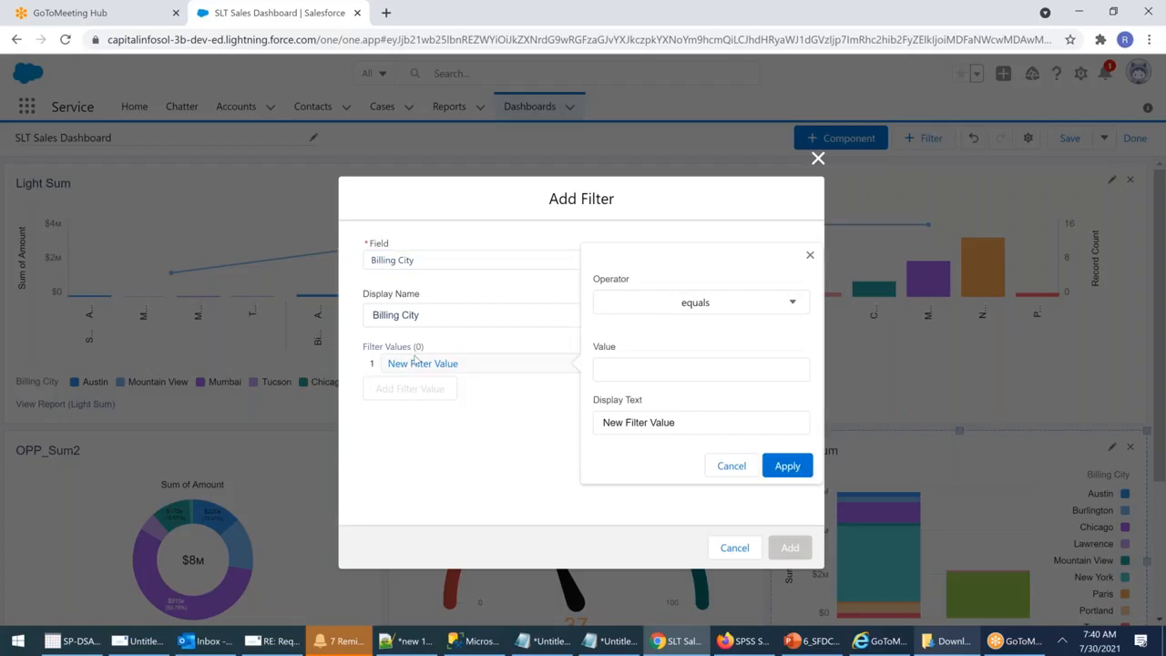
left_click(791, 304)
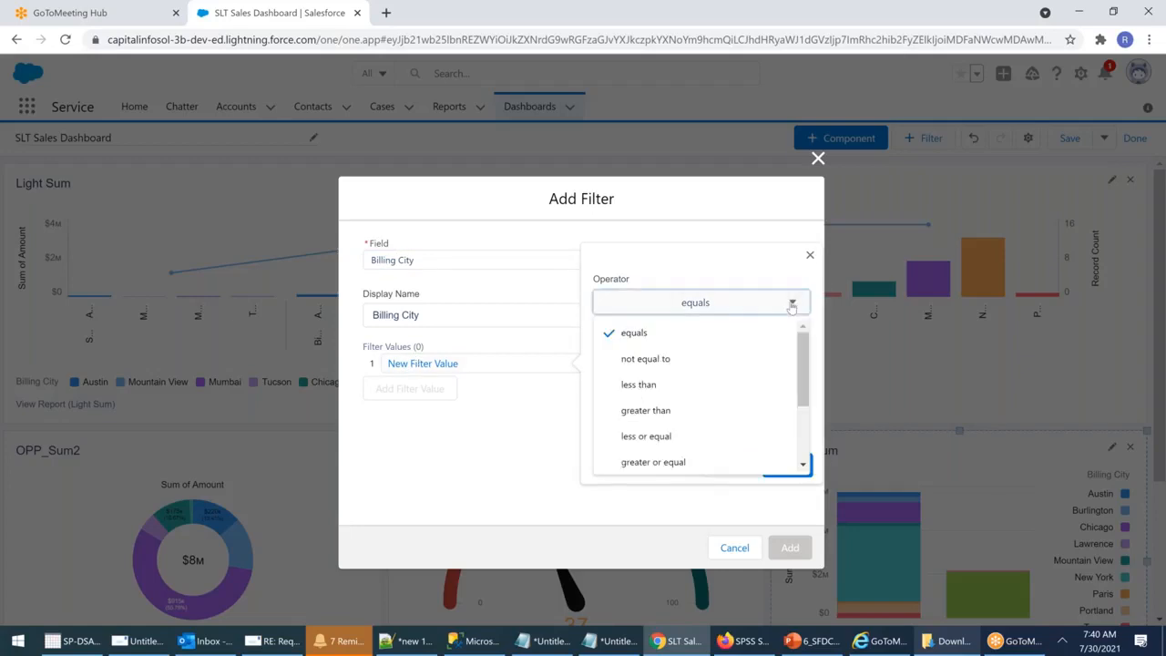
left_click(690, 234)
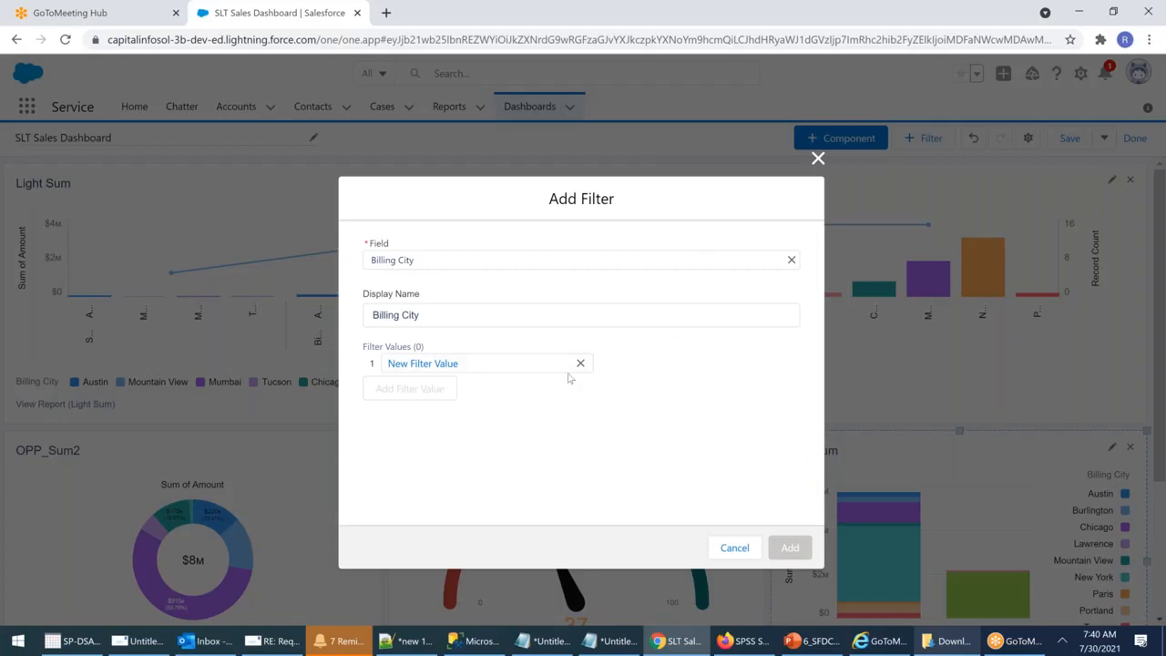
left_click(437, 370)
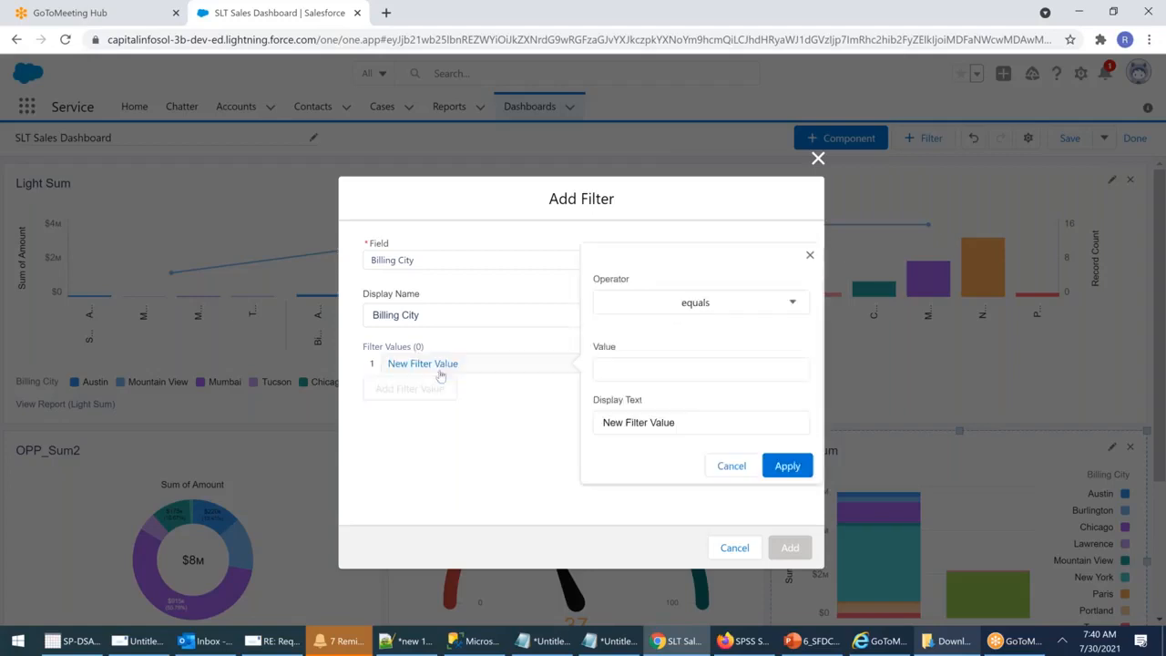
left_click(792, 304)
scroll(654, 434, "down", 1)
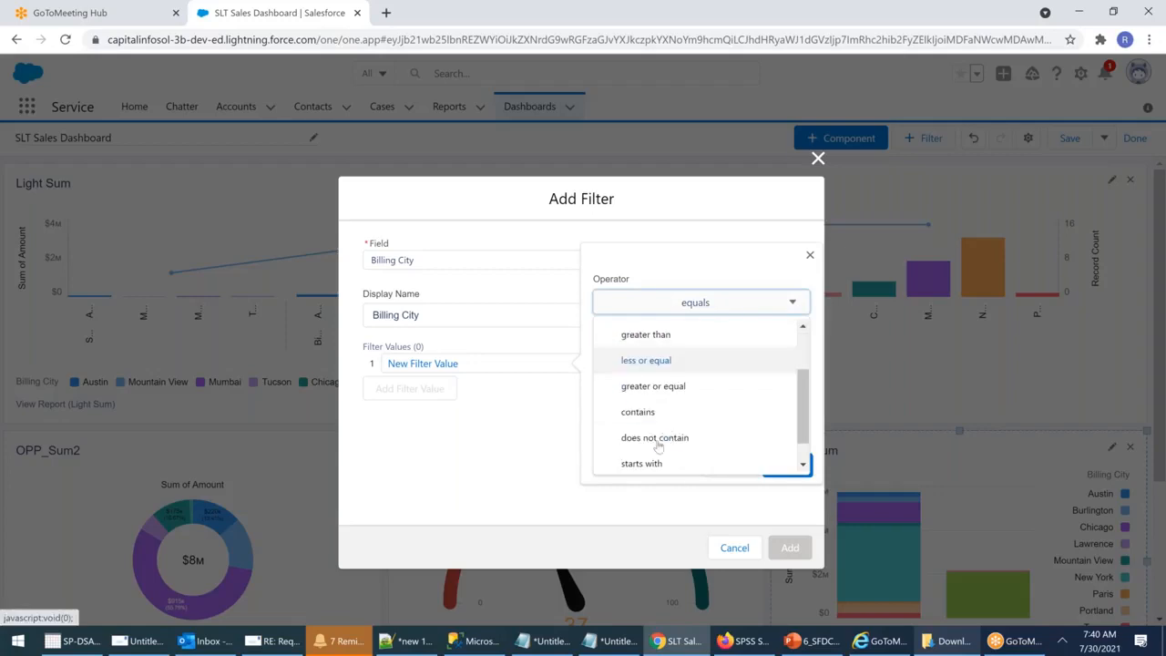
left_click(647, 414)
left_click(624, 367)
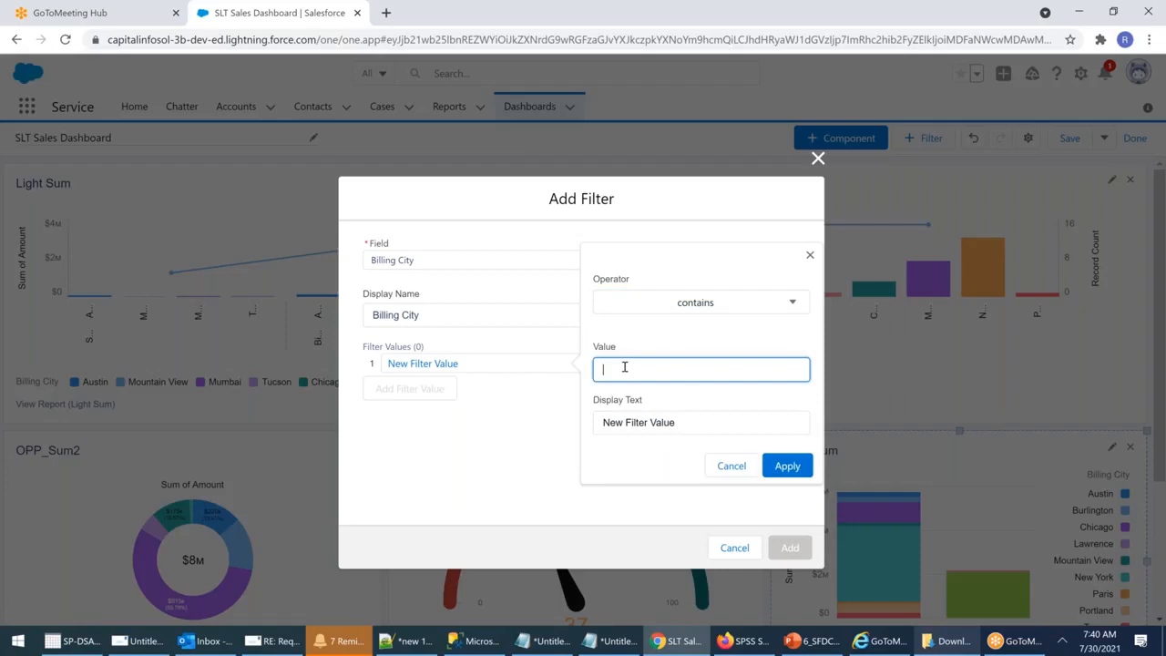
type("Hyd")
left_click(631, 424)
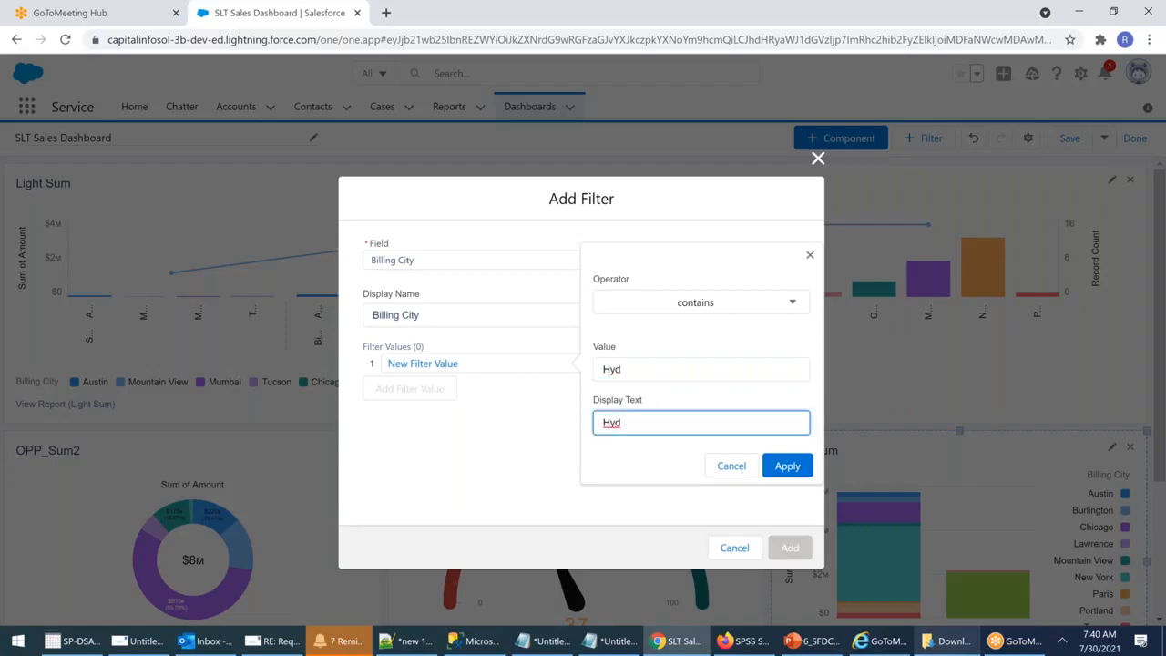
type("erabad")
left_click(447, 366)
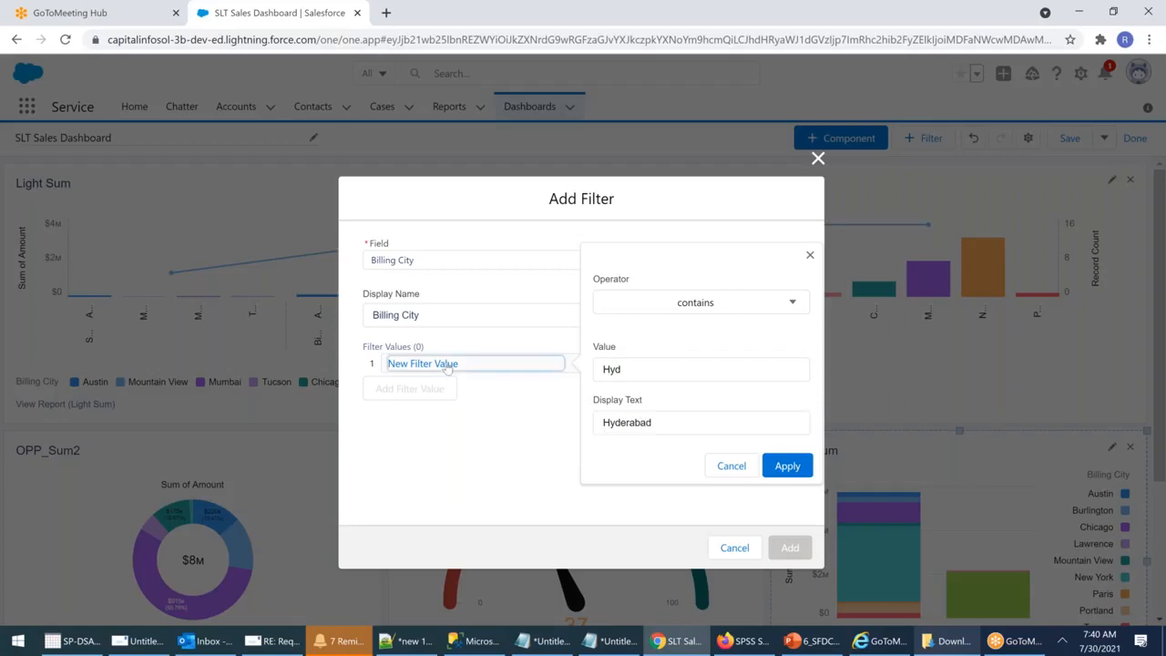
left_click(787, 465)
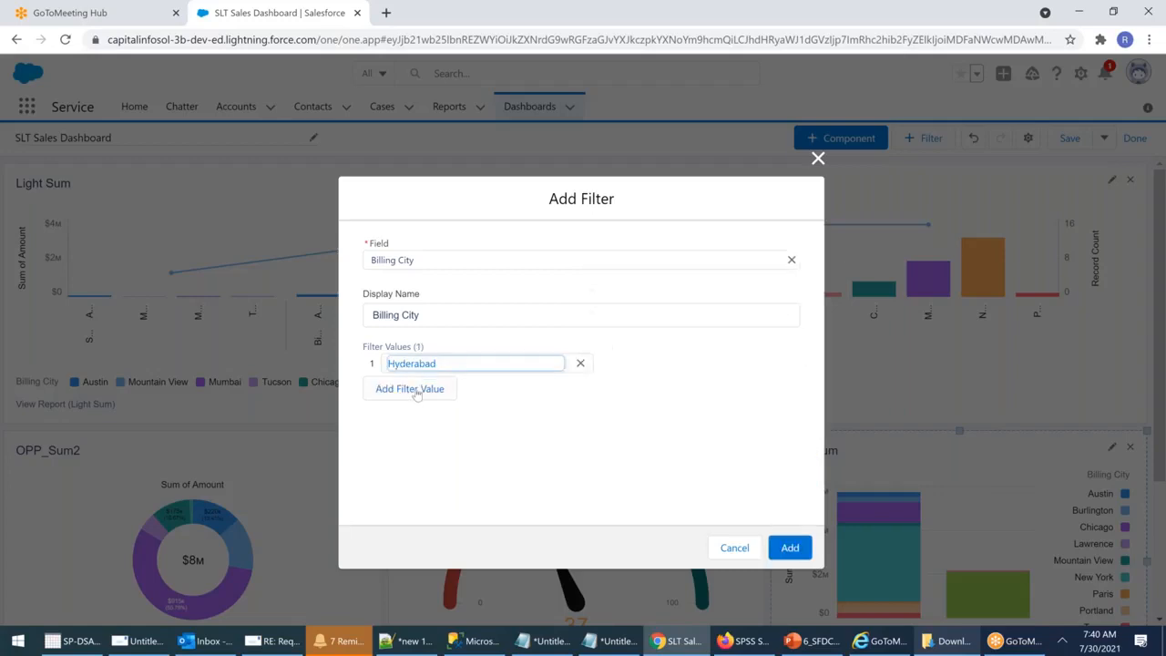
Step: Add a second filter value 'contains Mumbai'
left_click(411, 389)
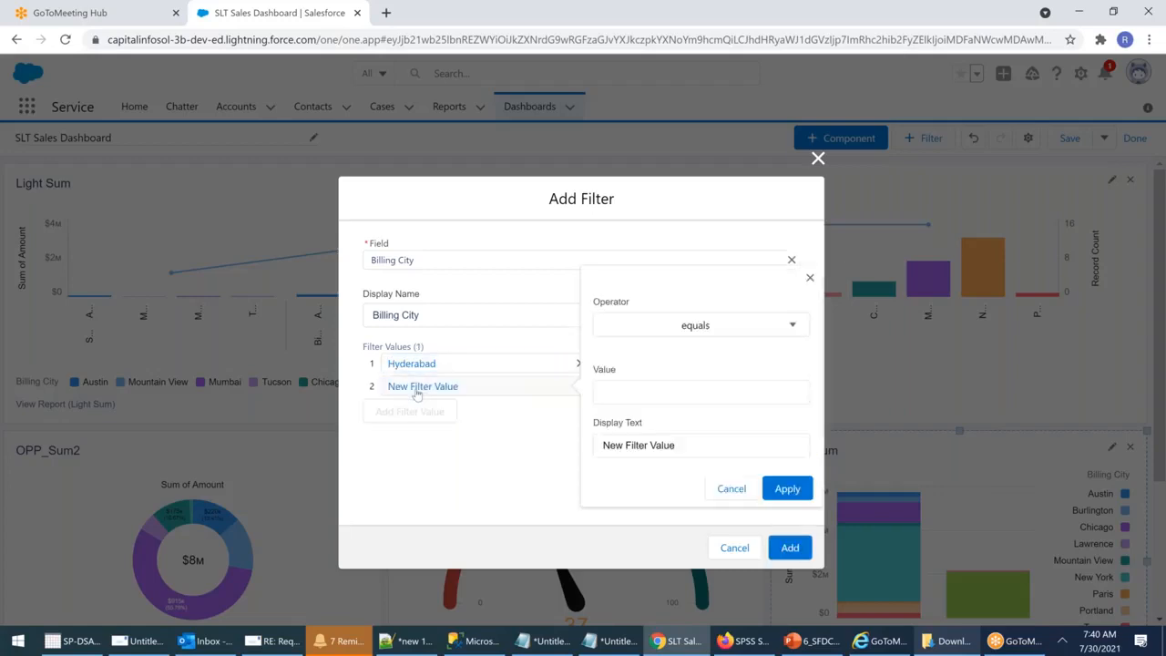
left_click(715, 326)
scroll(679, 428, "down", 3)
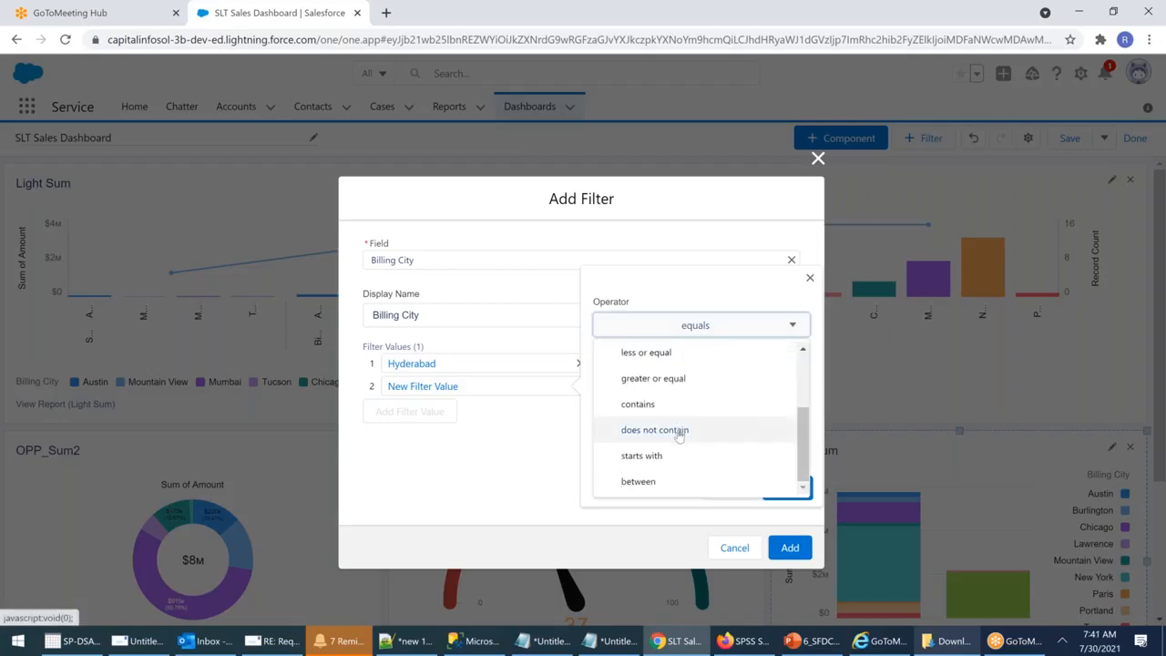
left_click(652, 404)
left_click(612, 391)
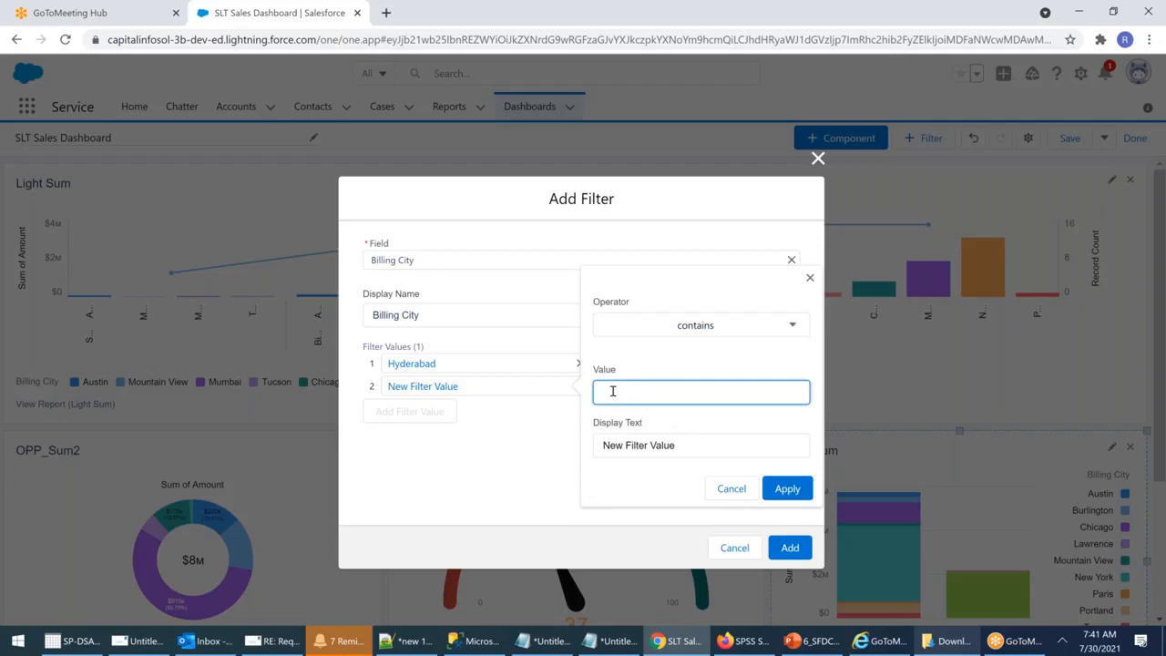
type("Mumbai")
left_click(646, 445)
left_click(787, 489)
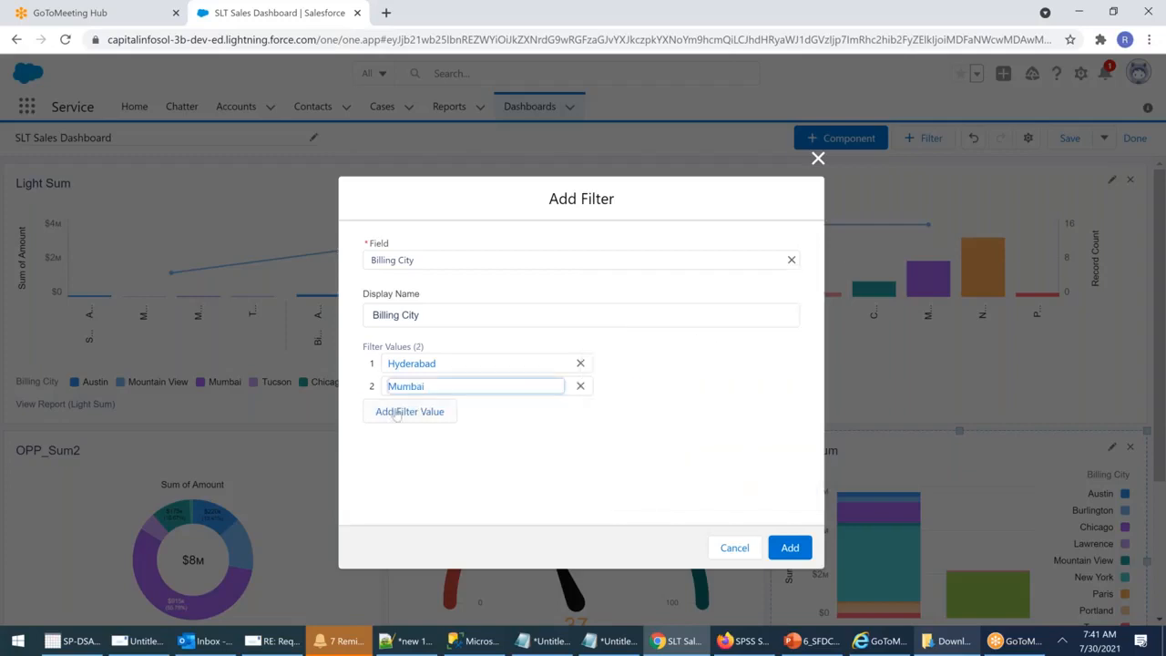
Step: Add a third value 'contains Paris' and add the Billing City filter to the dashboard
left_click(401, 410)
left_click(714, 355)
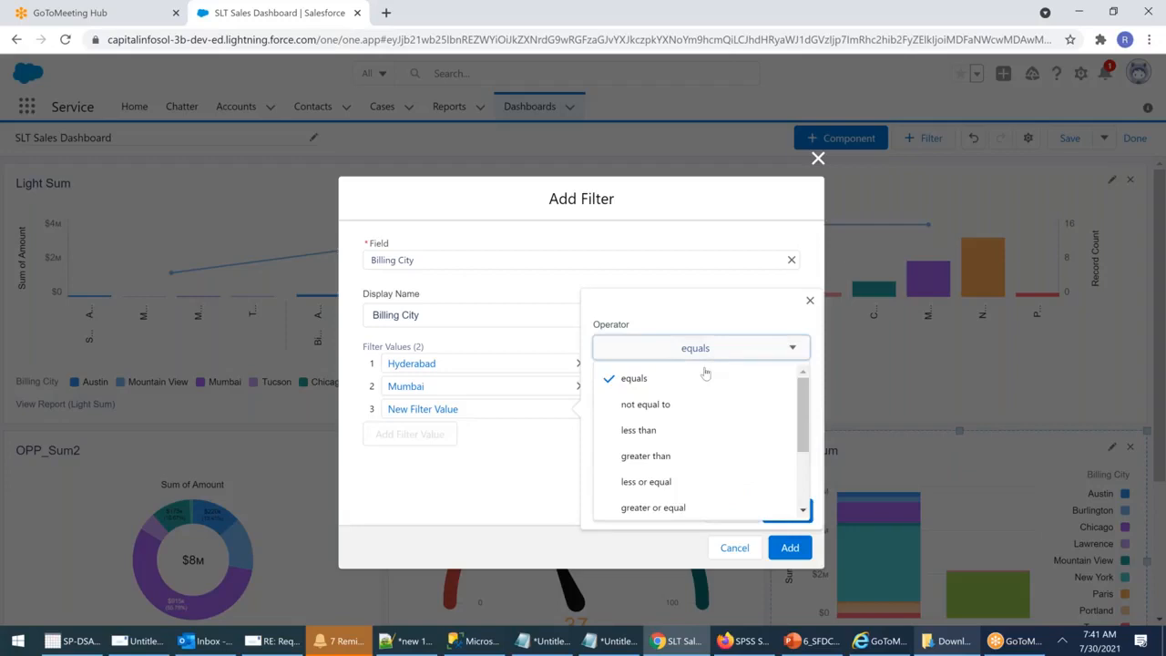
scroll(656, 469, "down", 2)
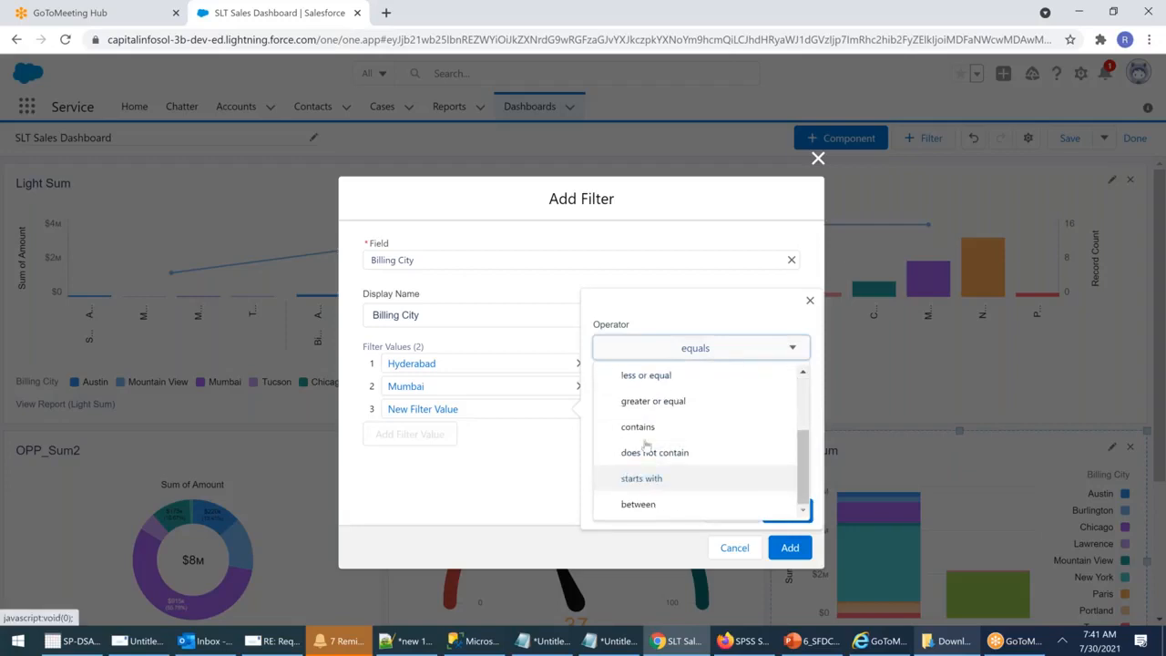
left_click(643, 428)
left_click(616, 416)
type("P")
left_click(641, 468)
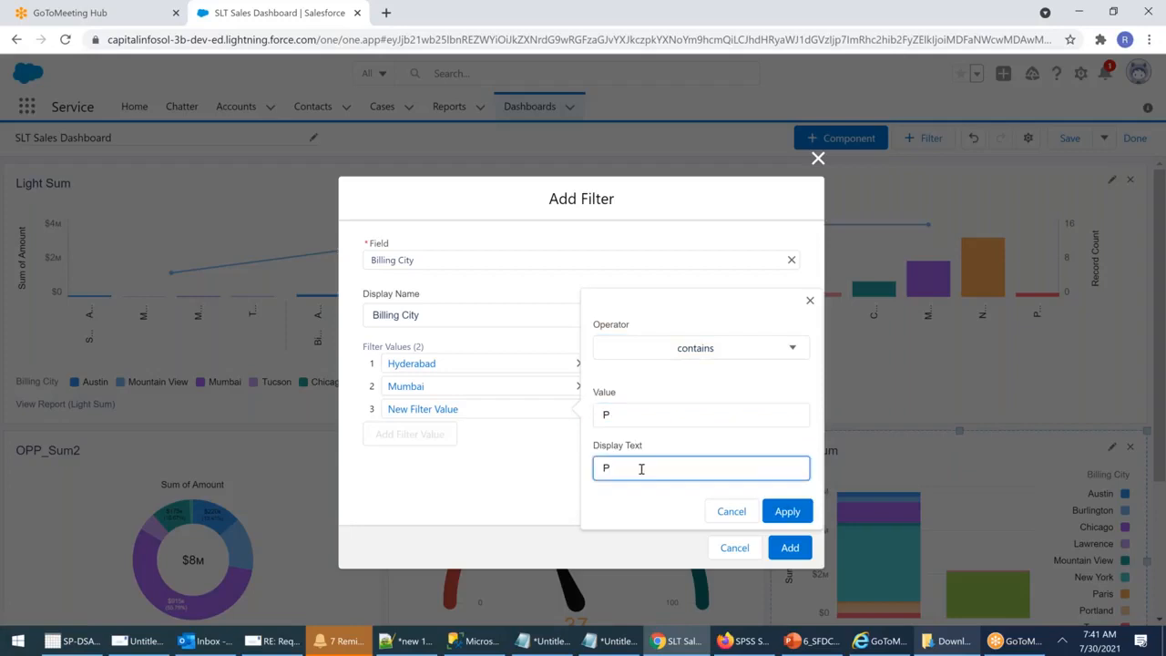
type("A")
key("BackSpace")
type("aris")
left_click(787, 511)
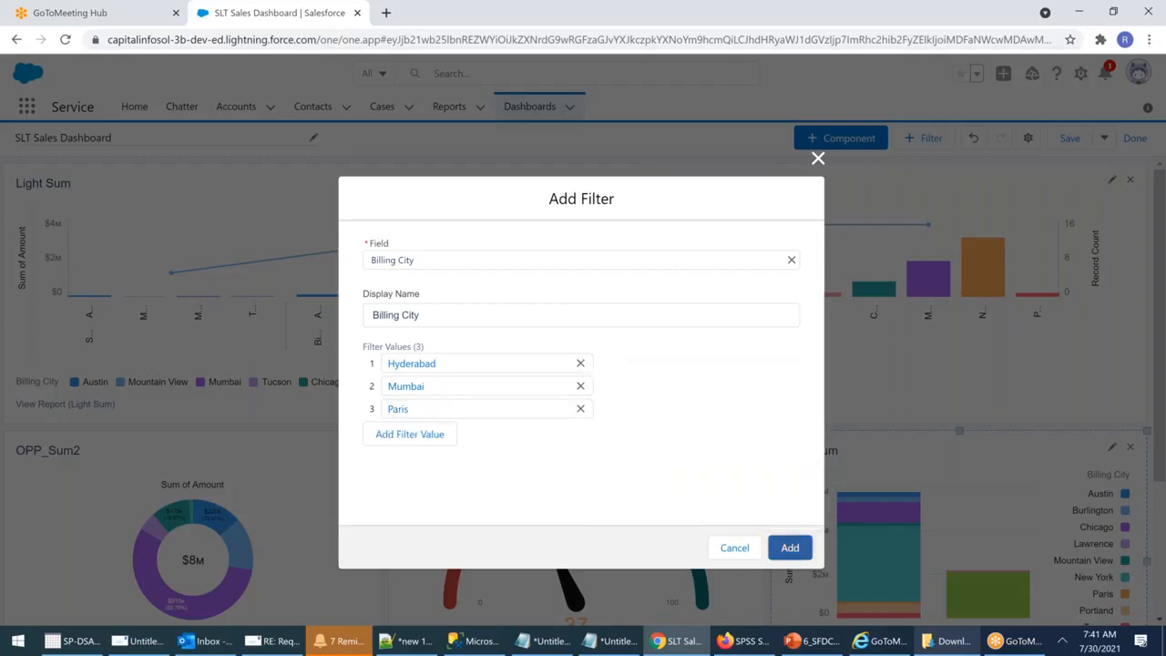
left_click(790, 547)
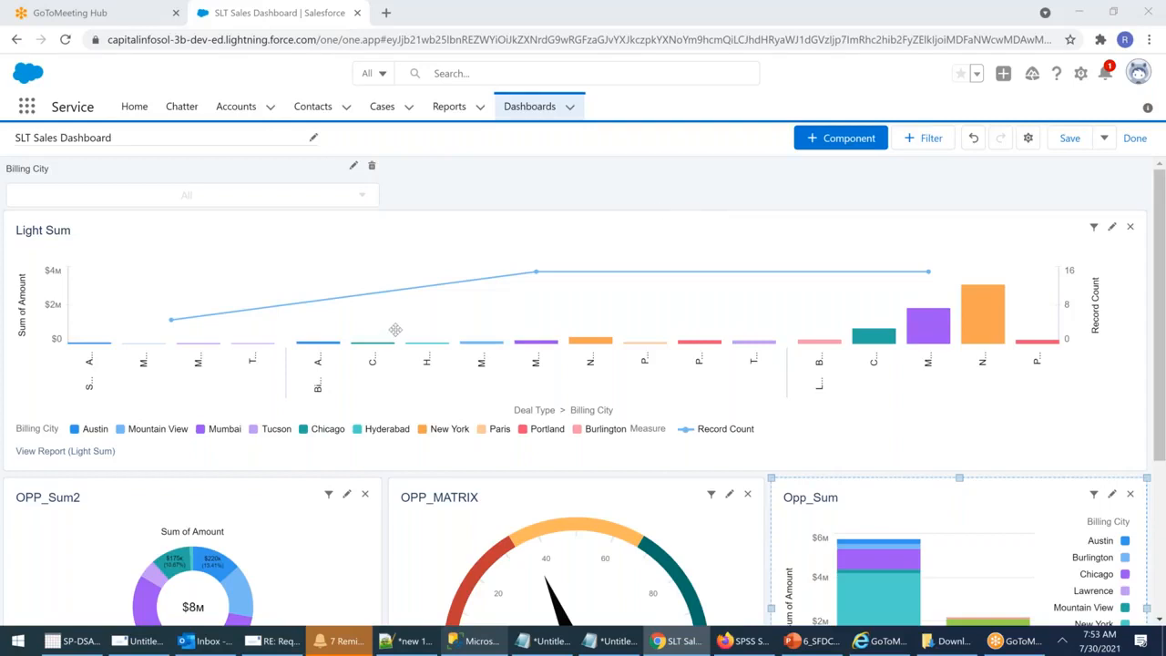
scroll(396, 329, "down", 3)
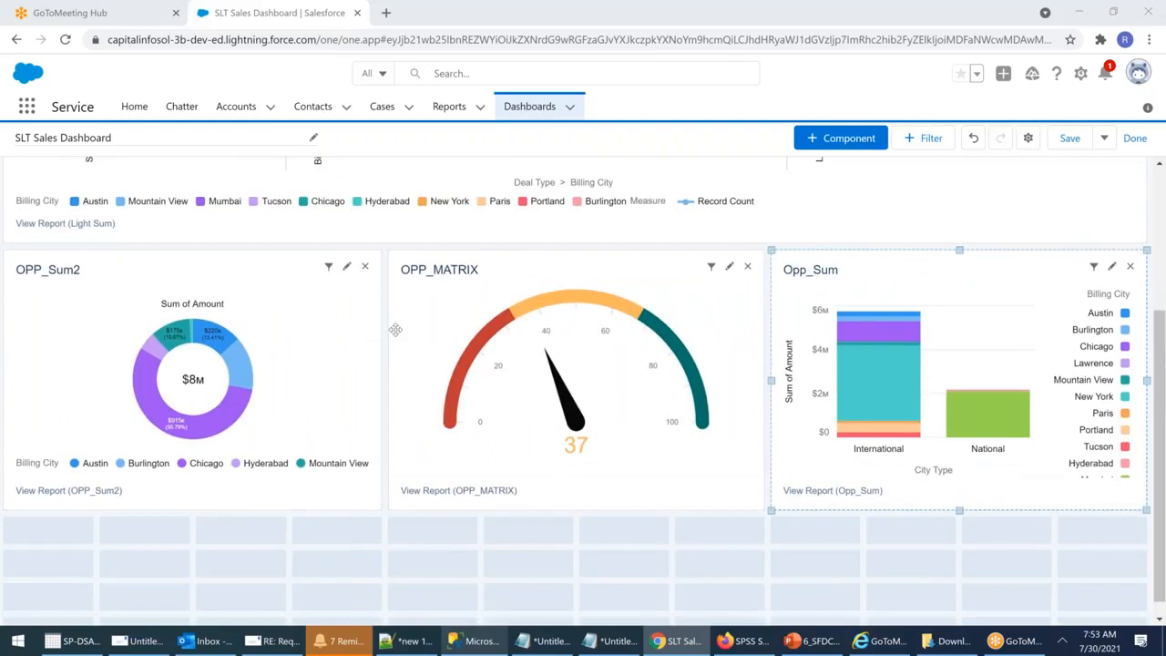
scroll(395, 330, "up", 1)
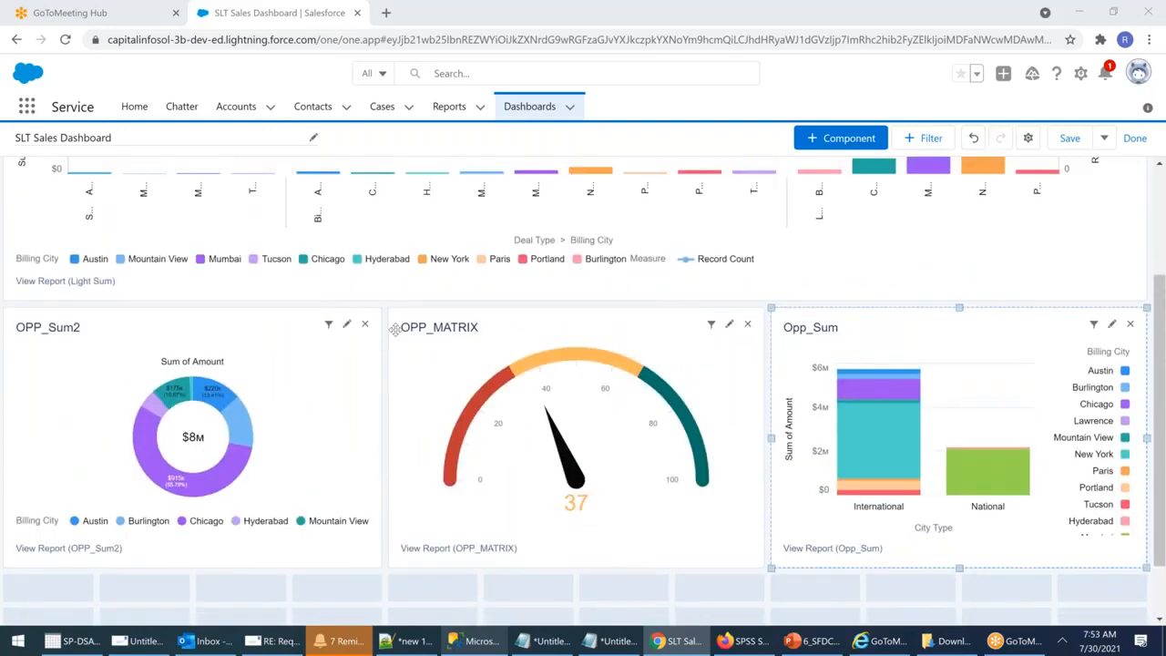
scroll(395, 330, "up", 3)
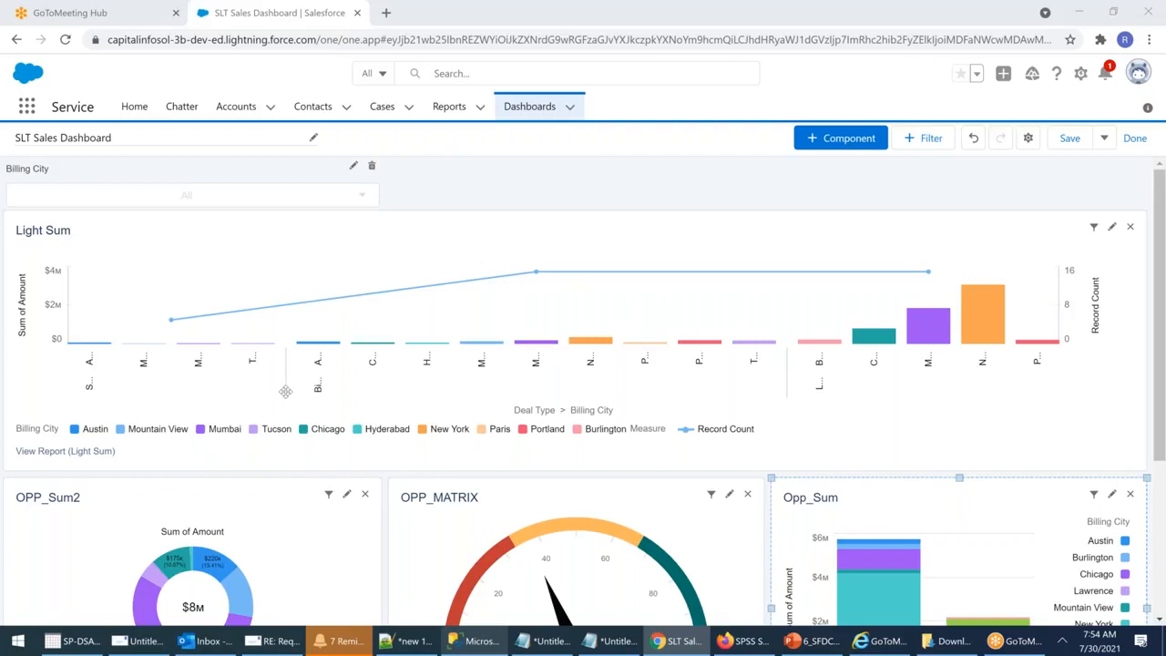
scroll(302, 397, "down", 3)
scroll(301, 397, "up", 3)
scroll(315, 389, "down", 2)
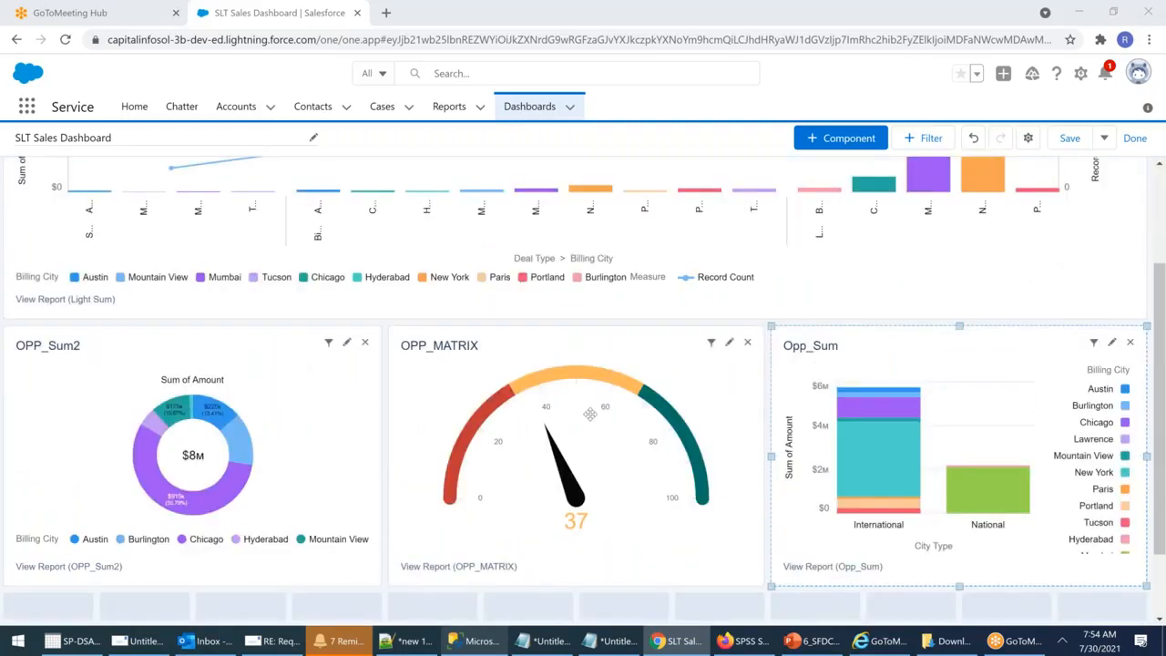
scroll(590, 415, "up", 2)
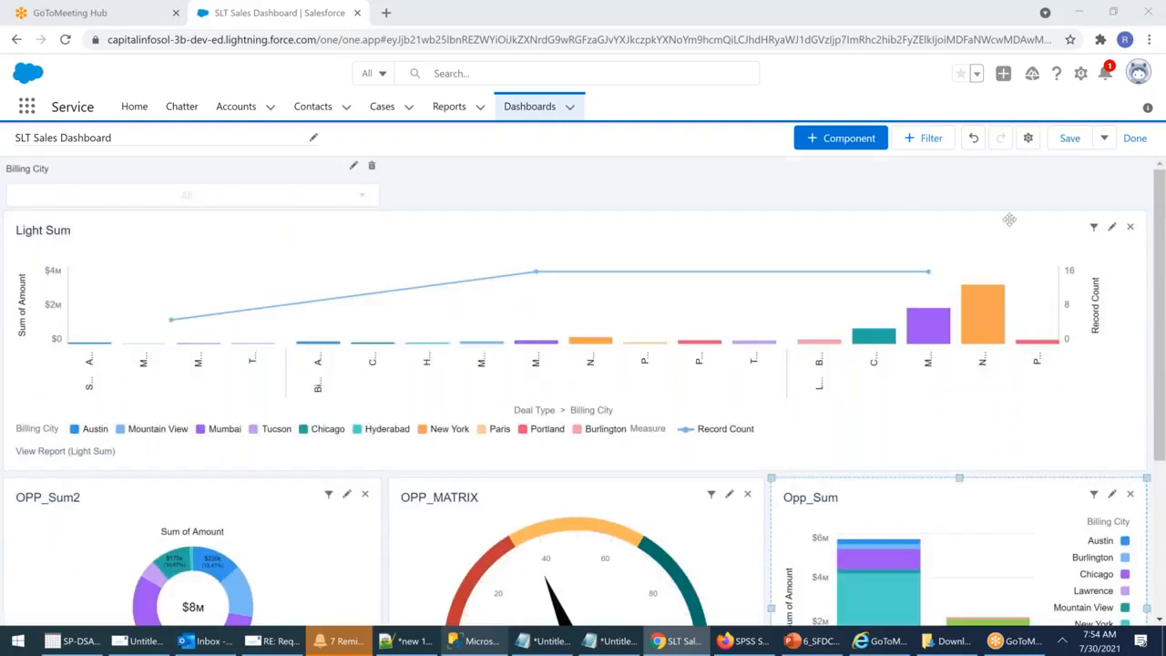
Step: Save the dashboard, exit edit mode, and view the Billing City filter choices
left_click(1072, 141)
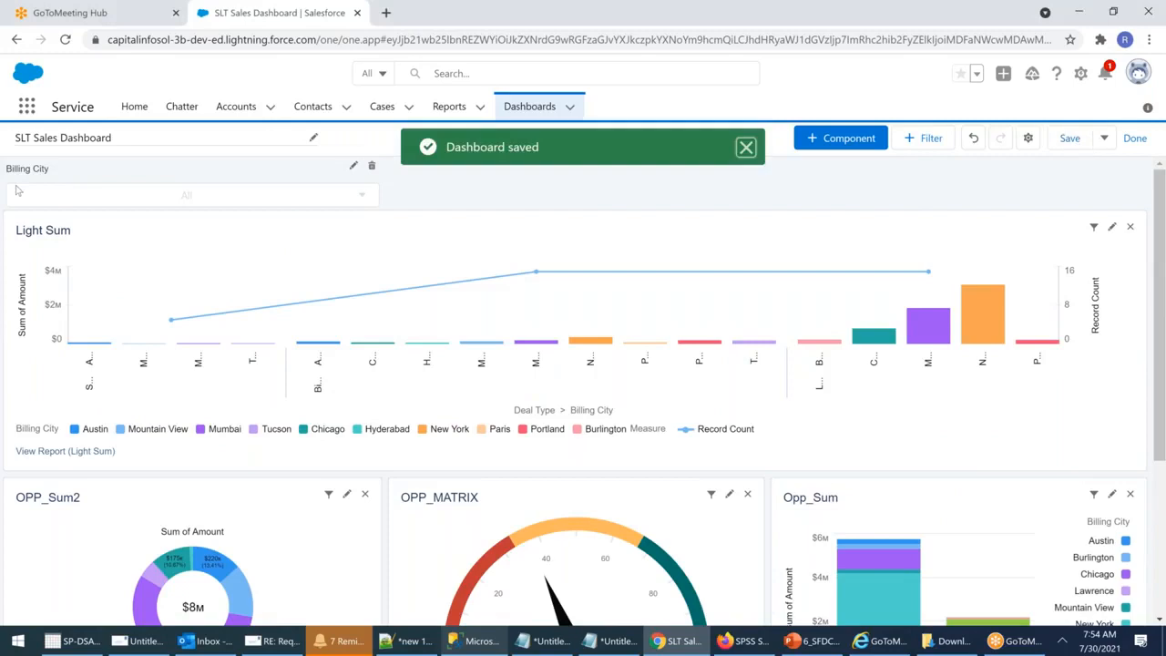
left_click(1138, 142)
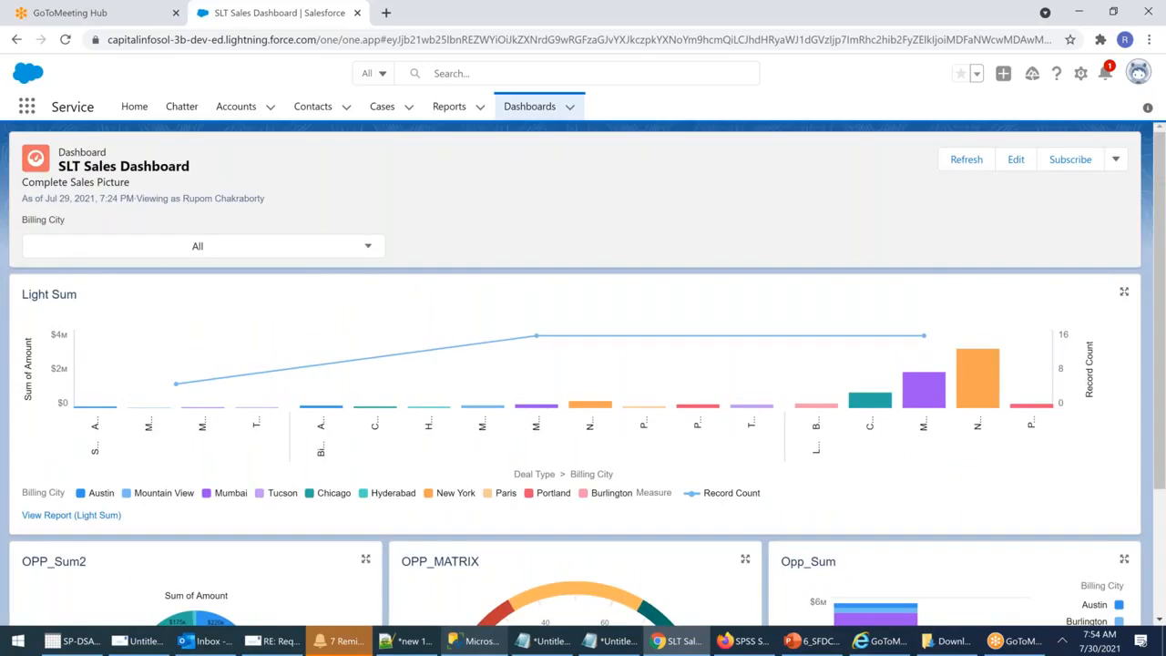
left_click(364, 246)
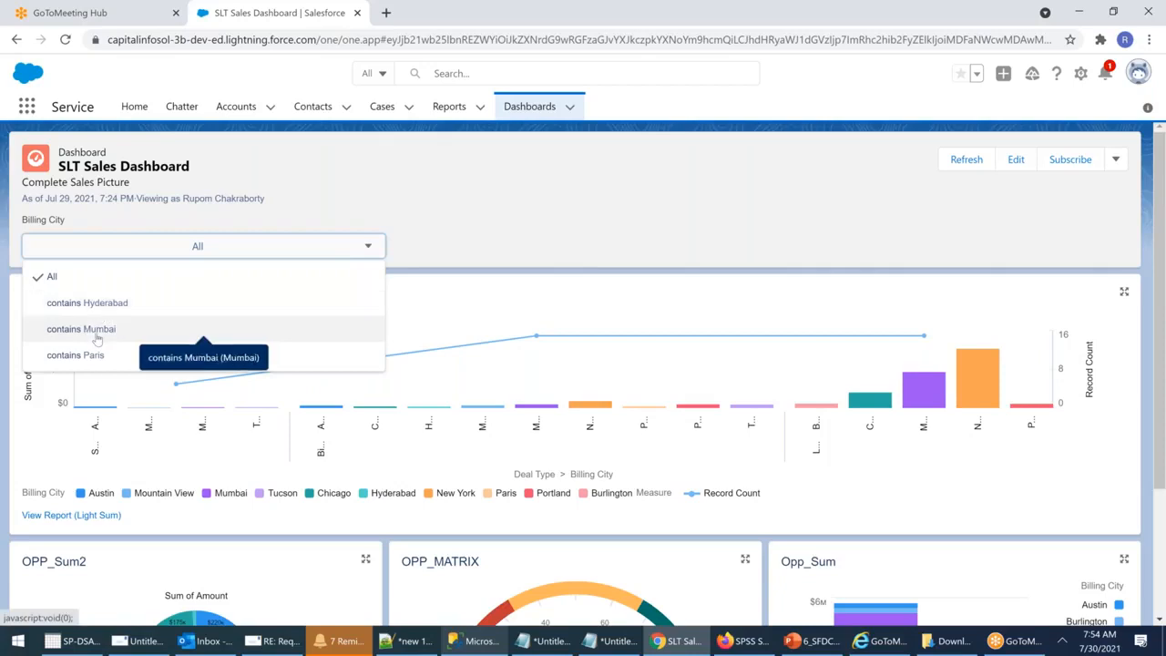
left_click(97, 303)
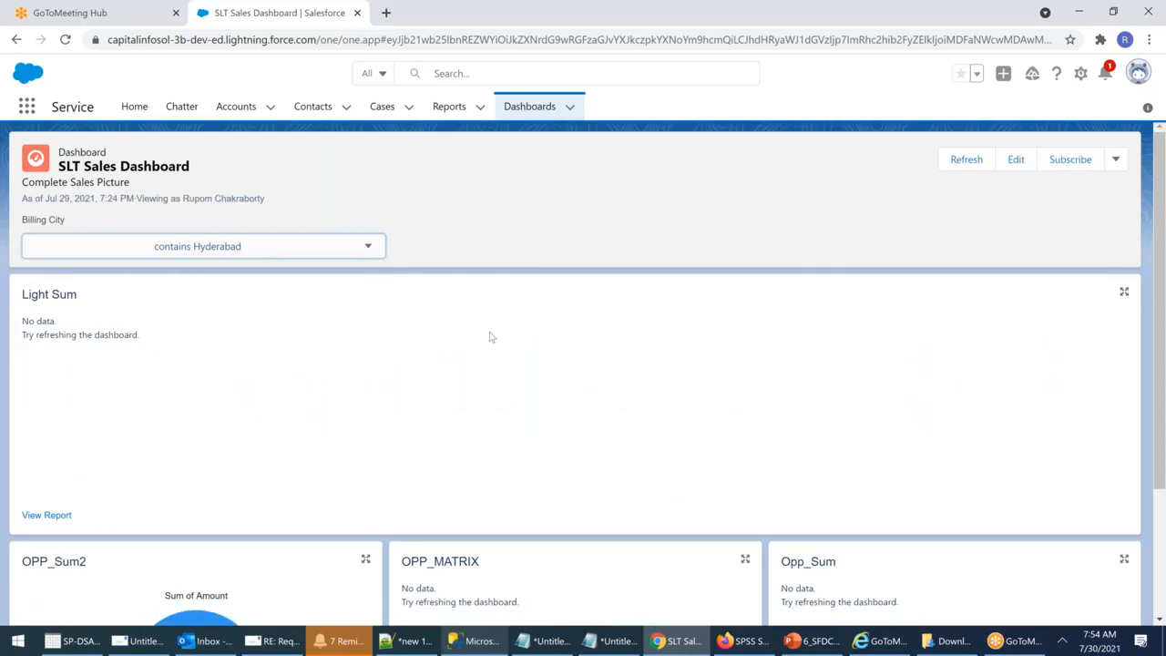
scroll(489, 337, "down", 5)
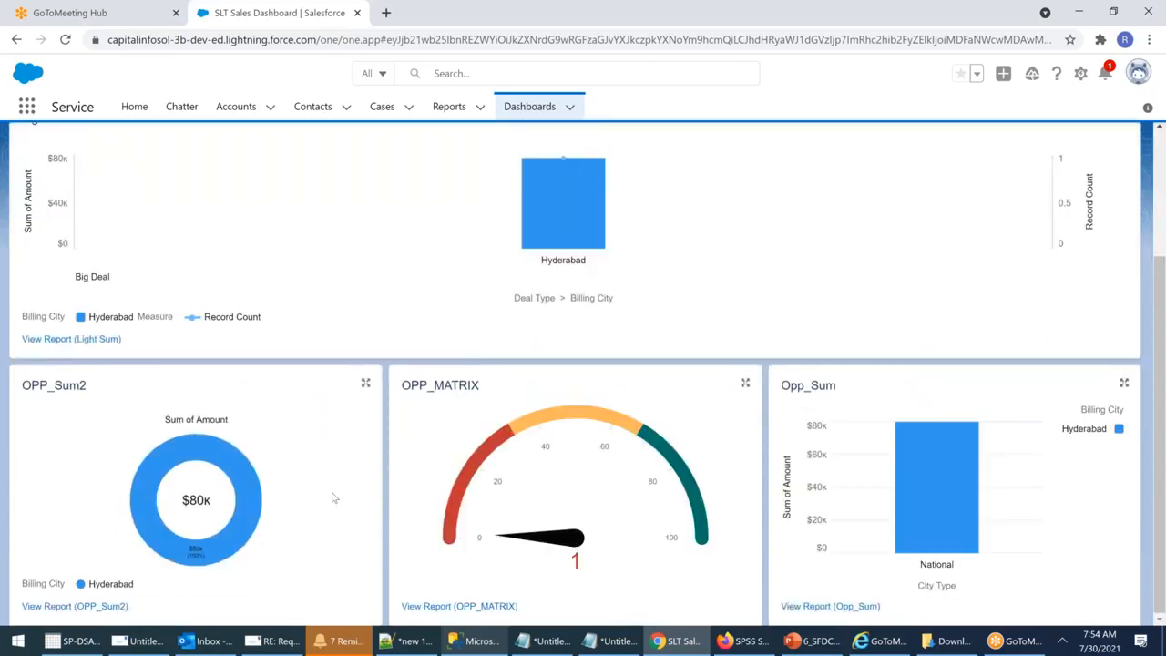
scroll(333, 497, "up", 3)
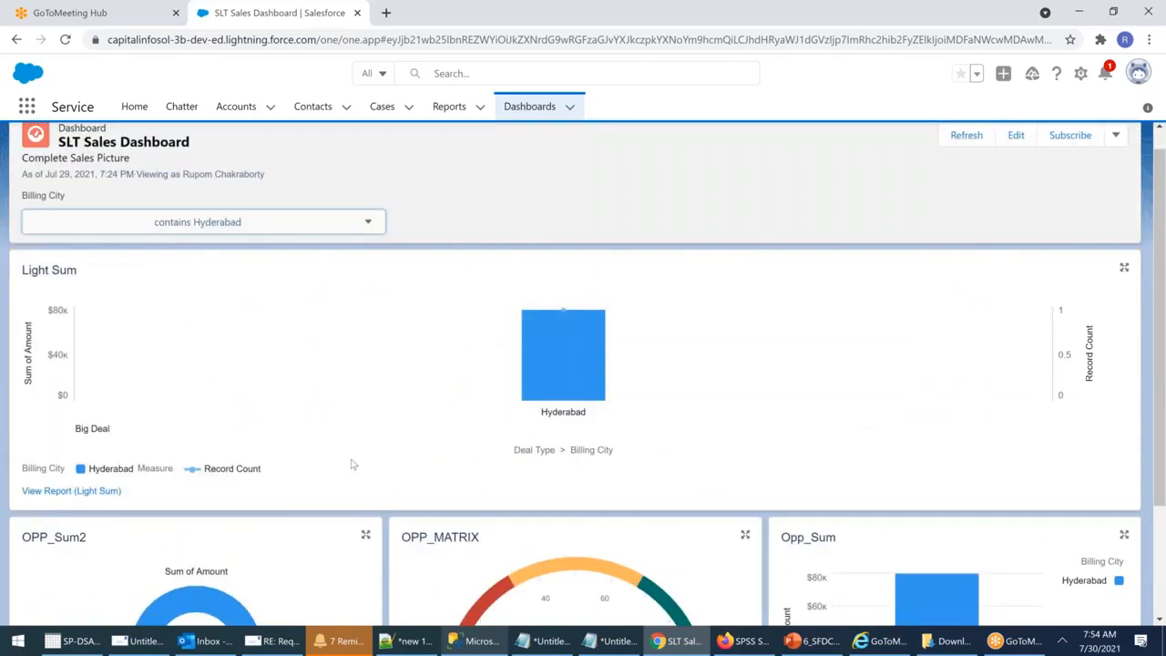
scroll(354, 462, "down", 2)
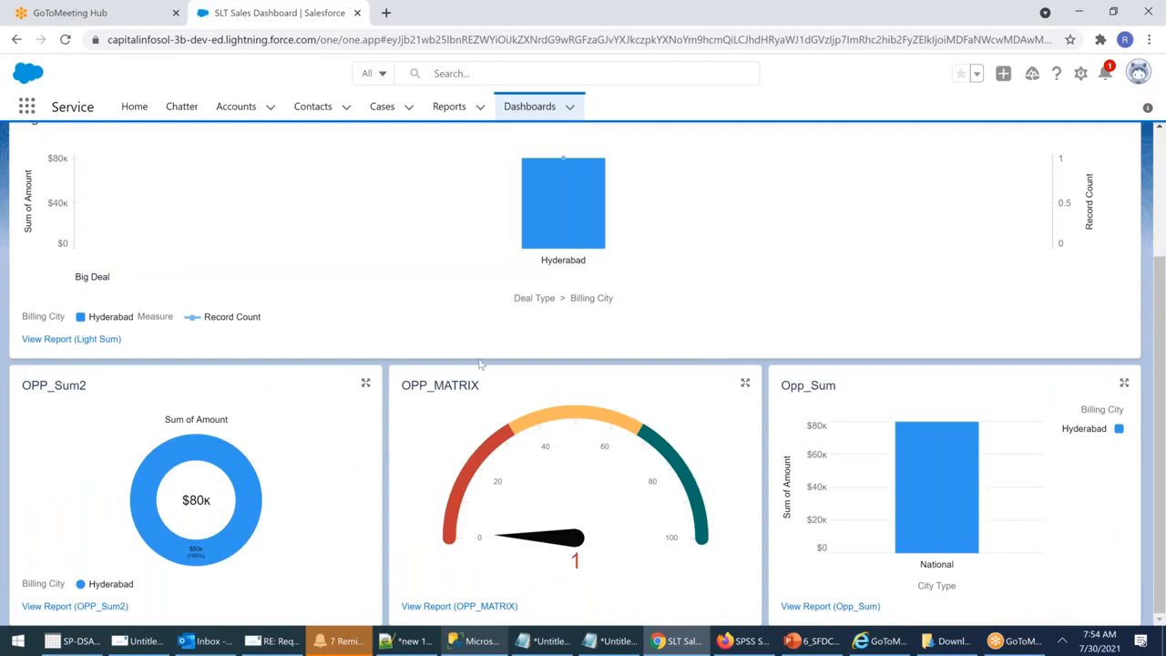
scroll(480, 363, "up", 1)
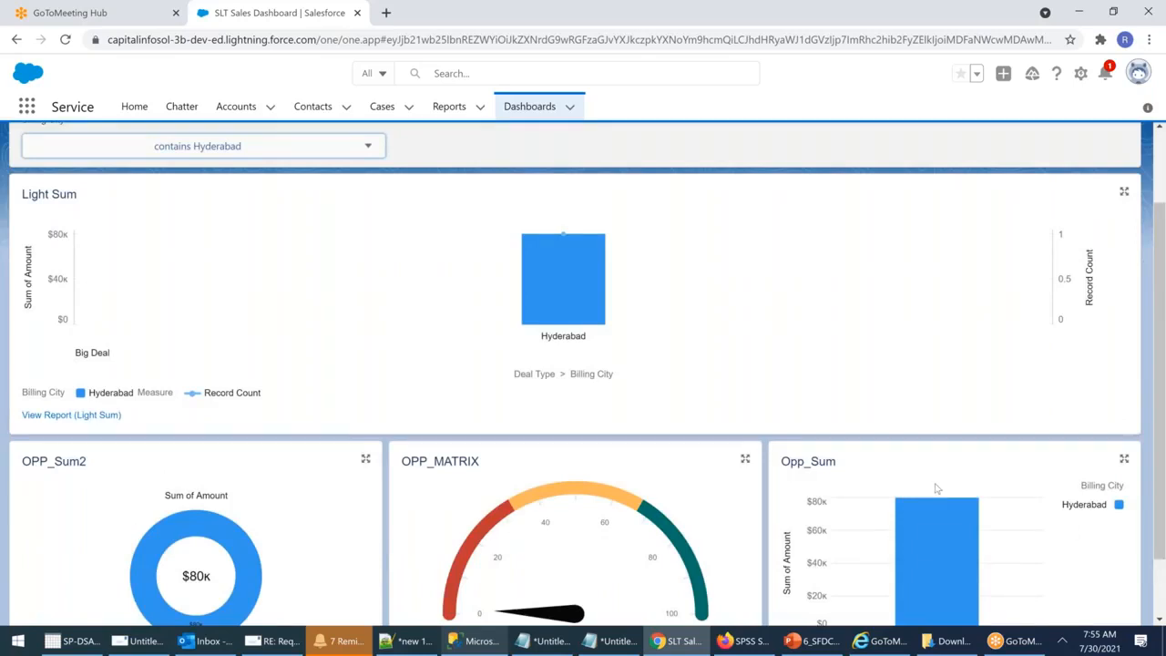
Step: Filter the dashboard to Billing City contains Mumbai and review the updated charts
left_click(332, 157)
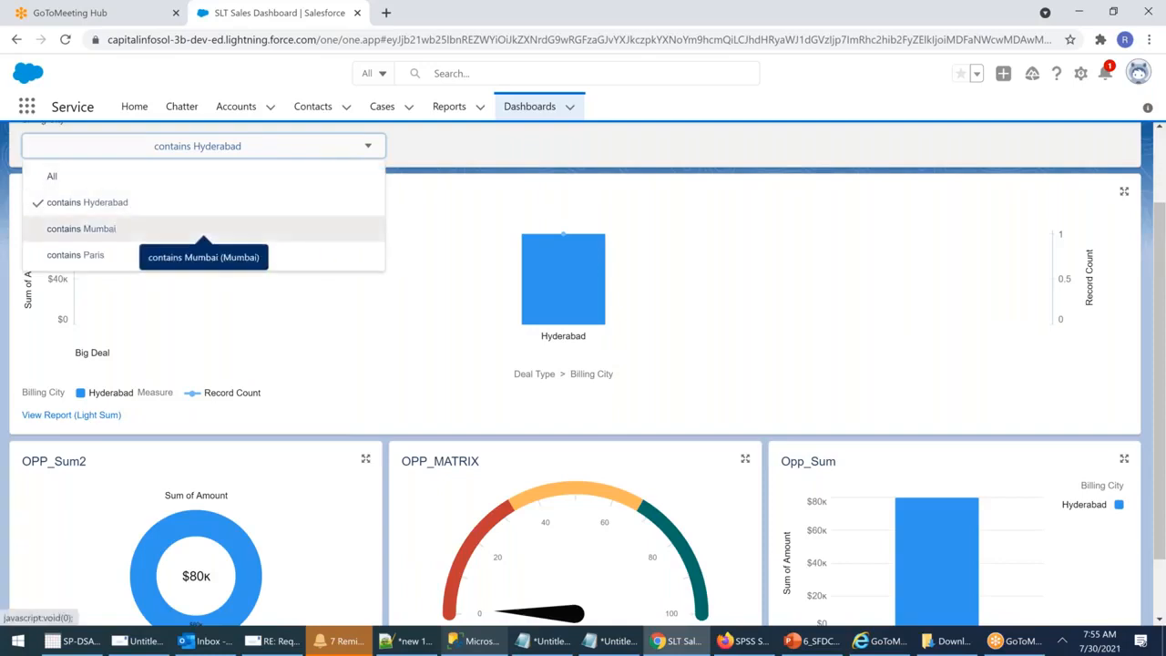
left_click(107, 230)
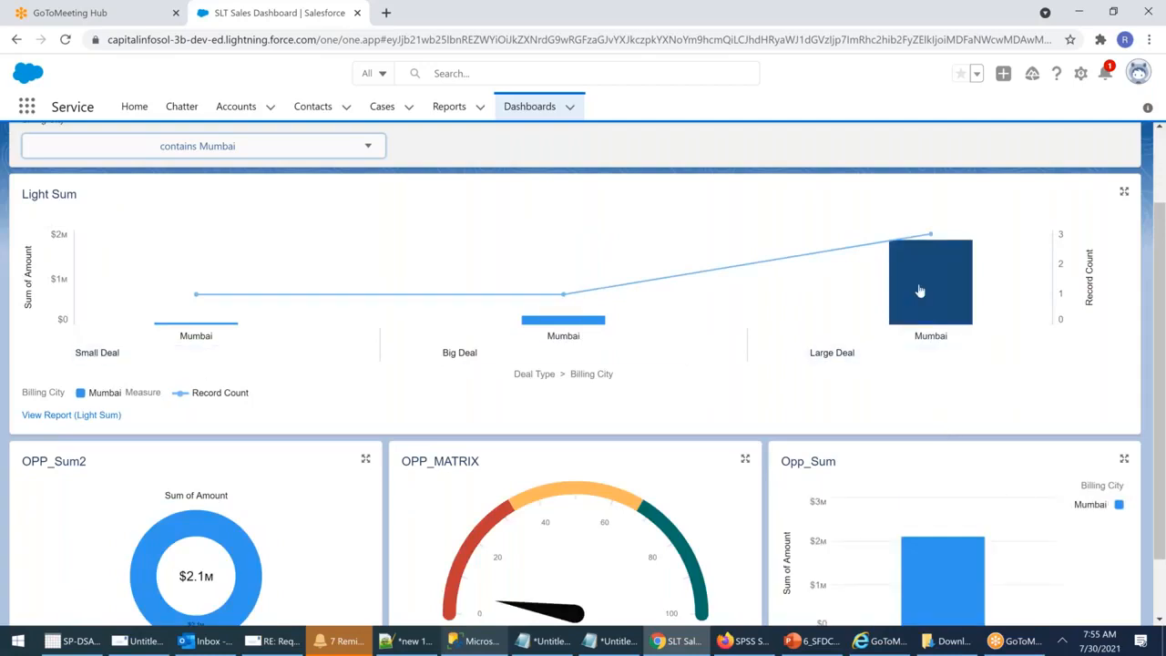
mouse_move(920, 290)
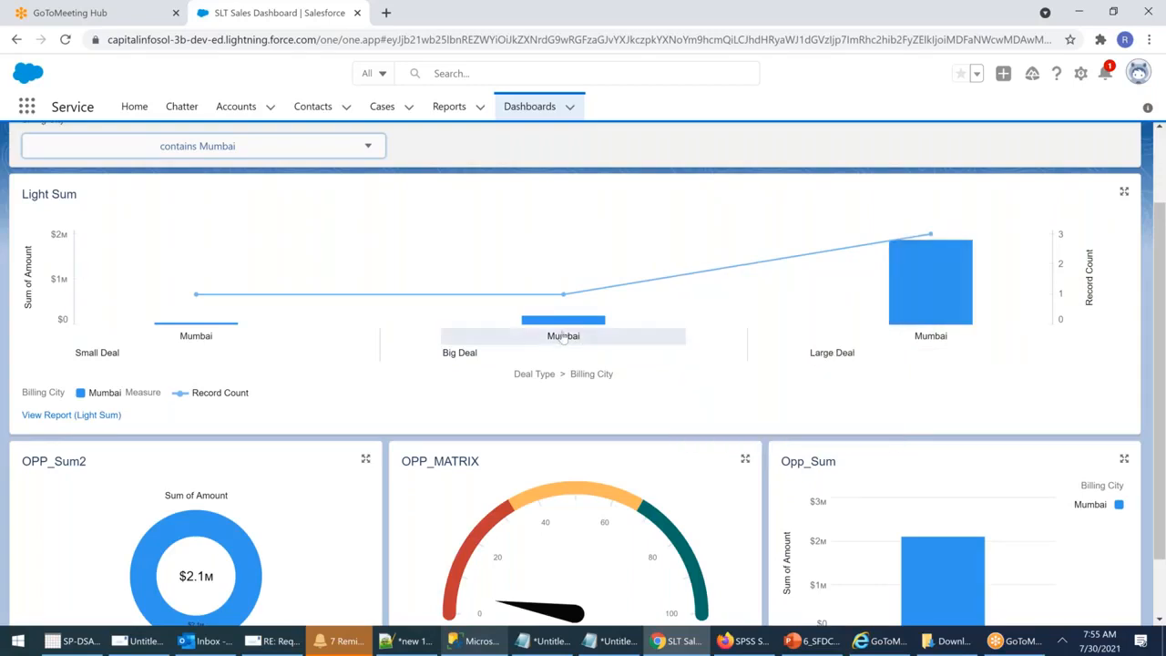
mouse_move(566, 321)
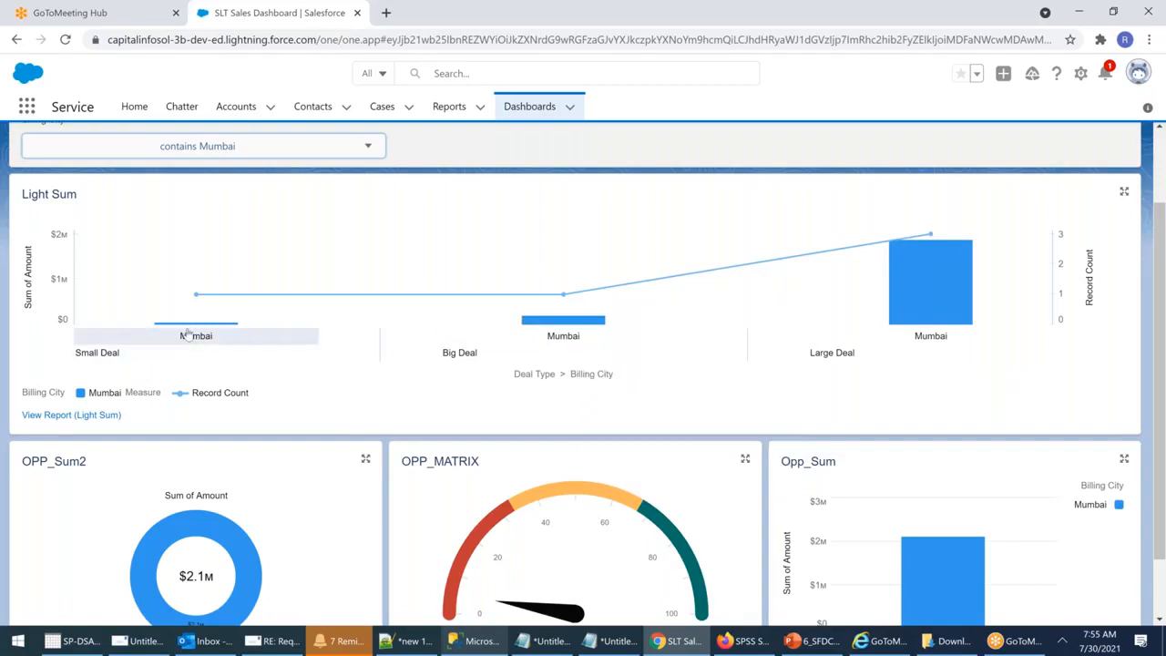
scroll(619, 311, "down", 1)
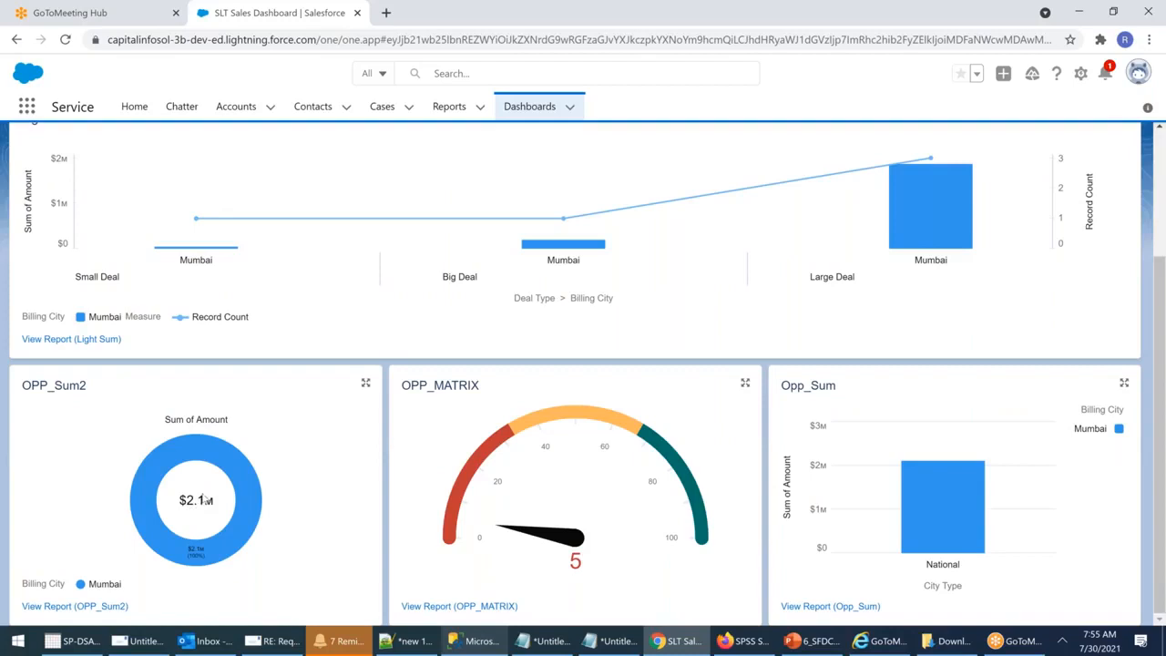
scroll(464, 372, "up", 3)
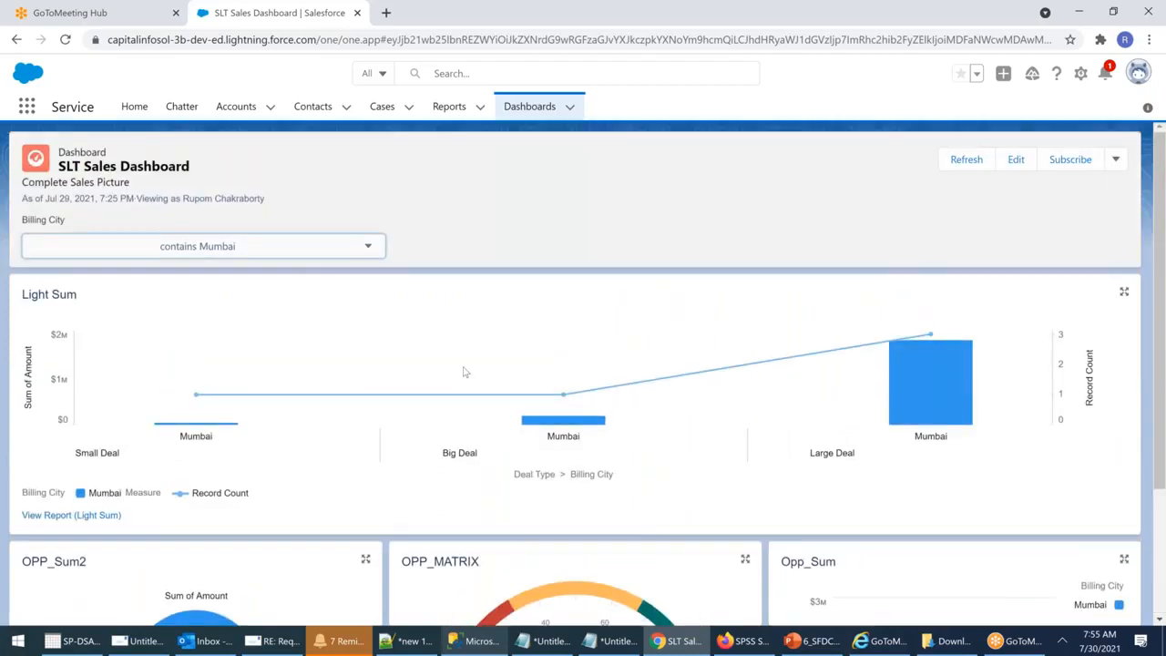
Step: Recheck the filter choices without changing them, then expand the Light Sum chart to full size
left_click(264, 249)
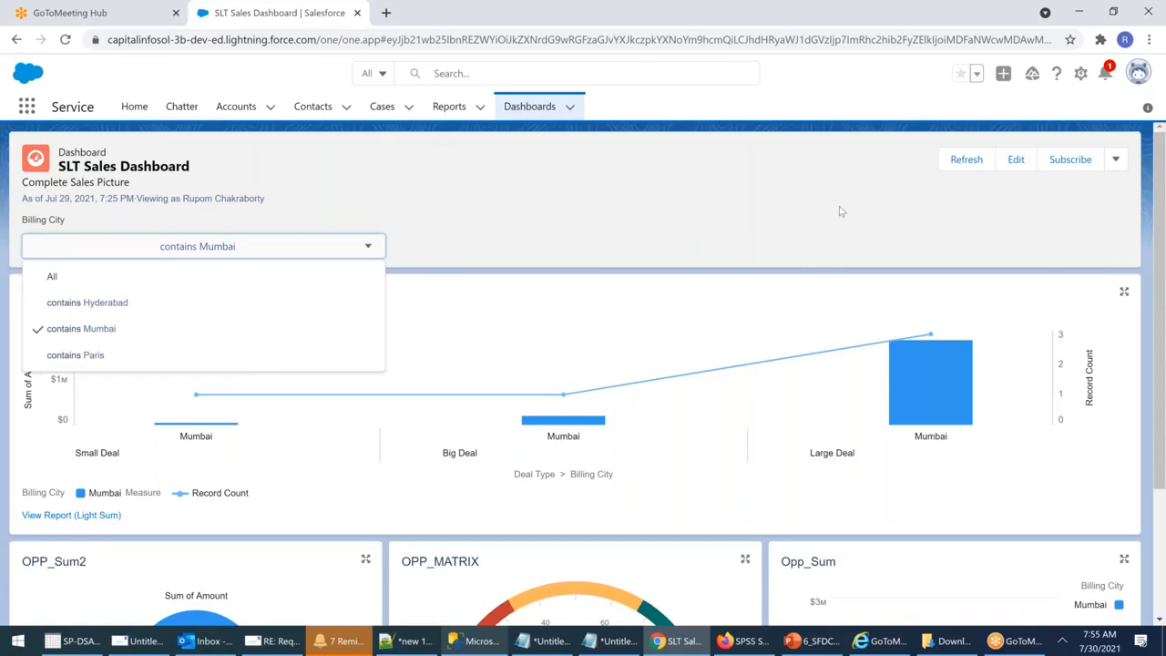
left_click(580, 318)
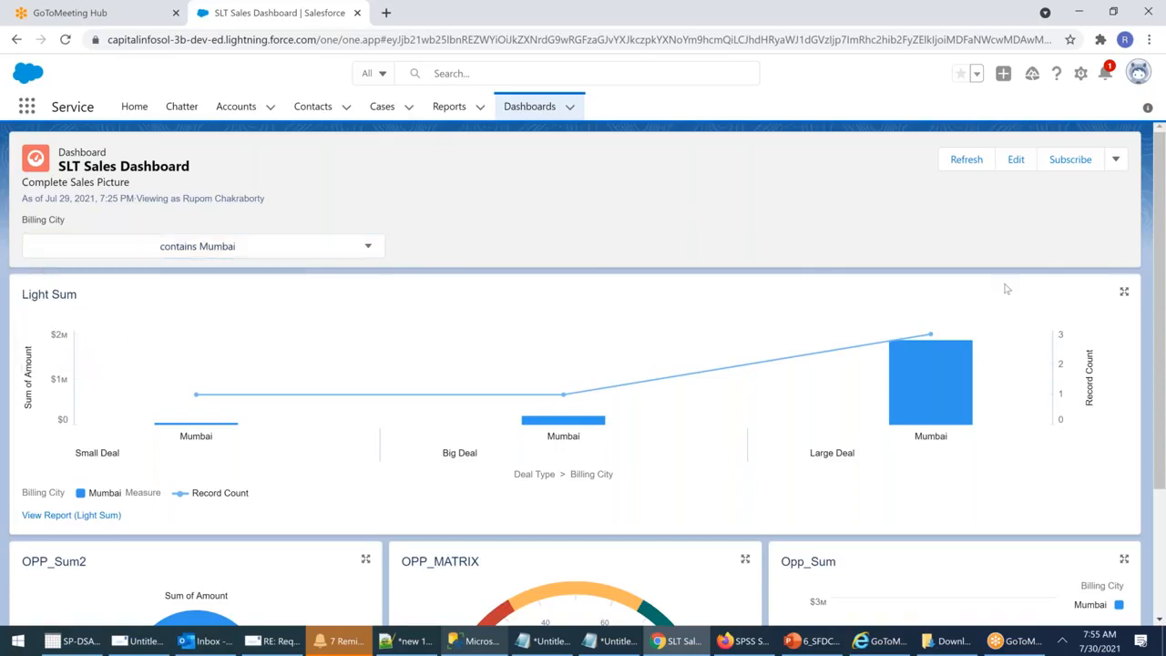
left_click(1125, 293)
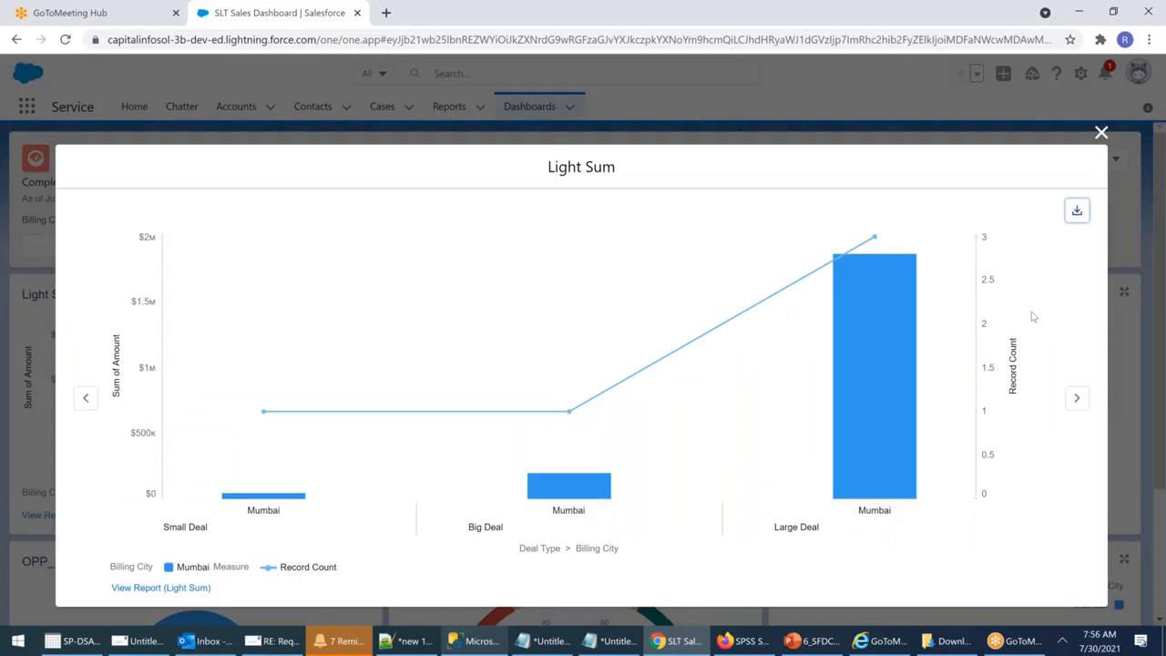
Step: Download the enlarged Light Sum chart as Light Sum.png
mouse_move(889, 372)
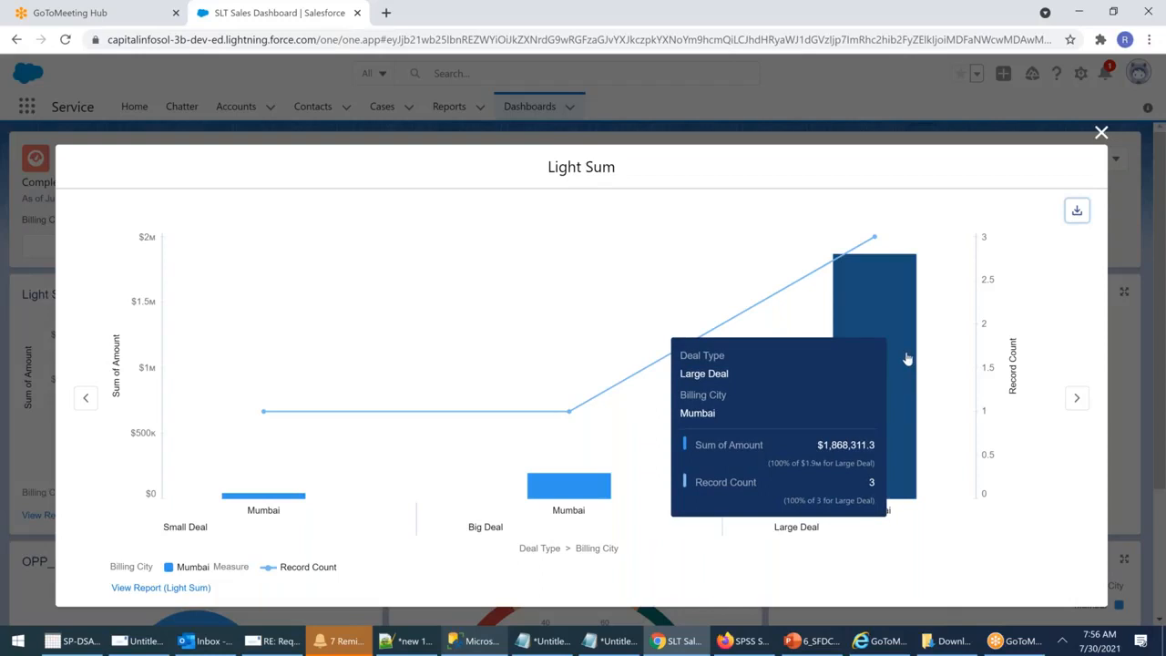
left_click(1078, 220)
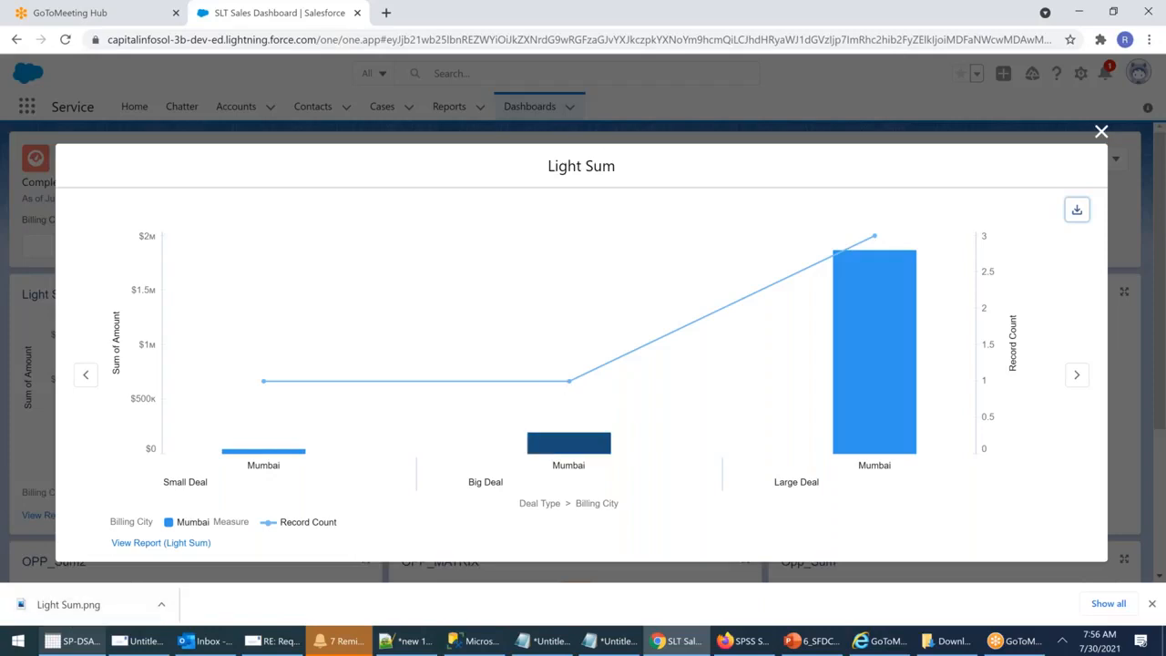
Step: Open the Light Sum report for the Large Deal Mumbai bar, review its three deals, then return to Dashboards
left_click(869, 349)
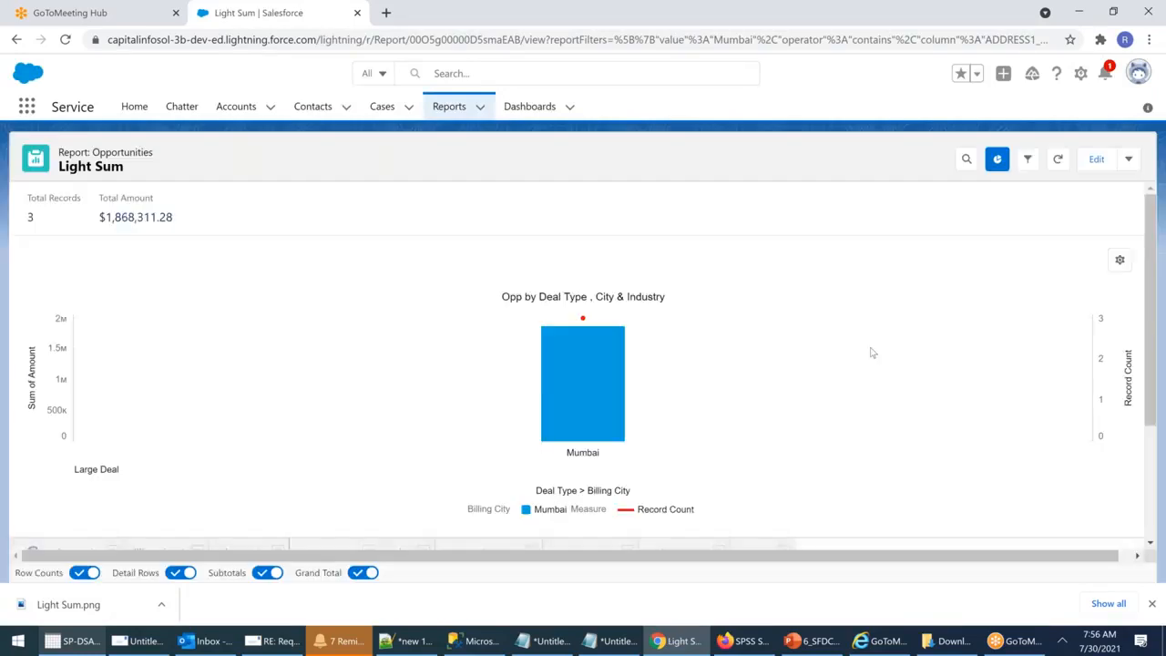
scroll(801, 405, "down", 2)
scroll(774, 346, "down", 1)
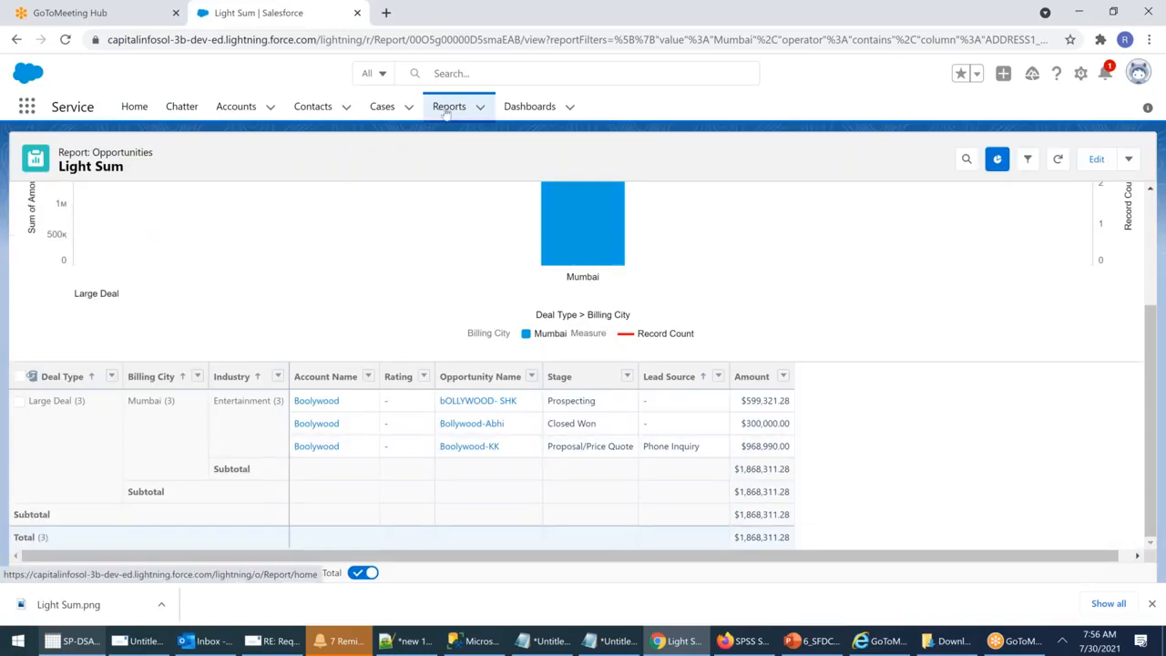
left_click(523, 109)
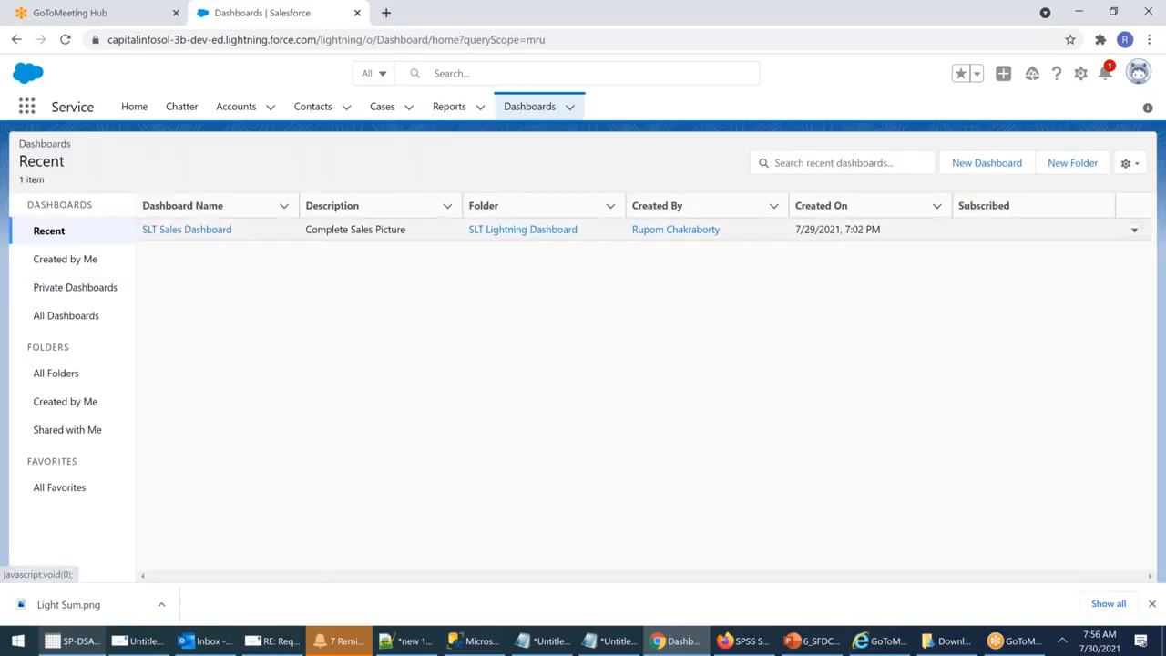
Step: Reopen the SLT Sales Dashboard and reset its Billing City filter to All
left_click(215, 233)
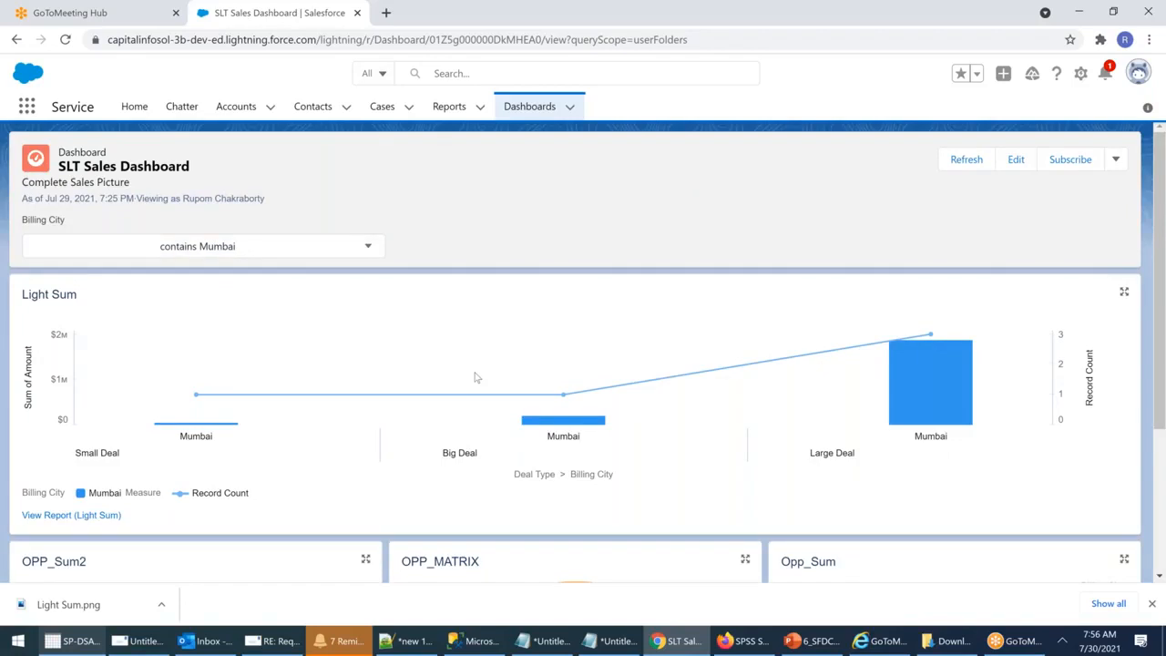
left_click(357, 251)
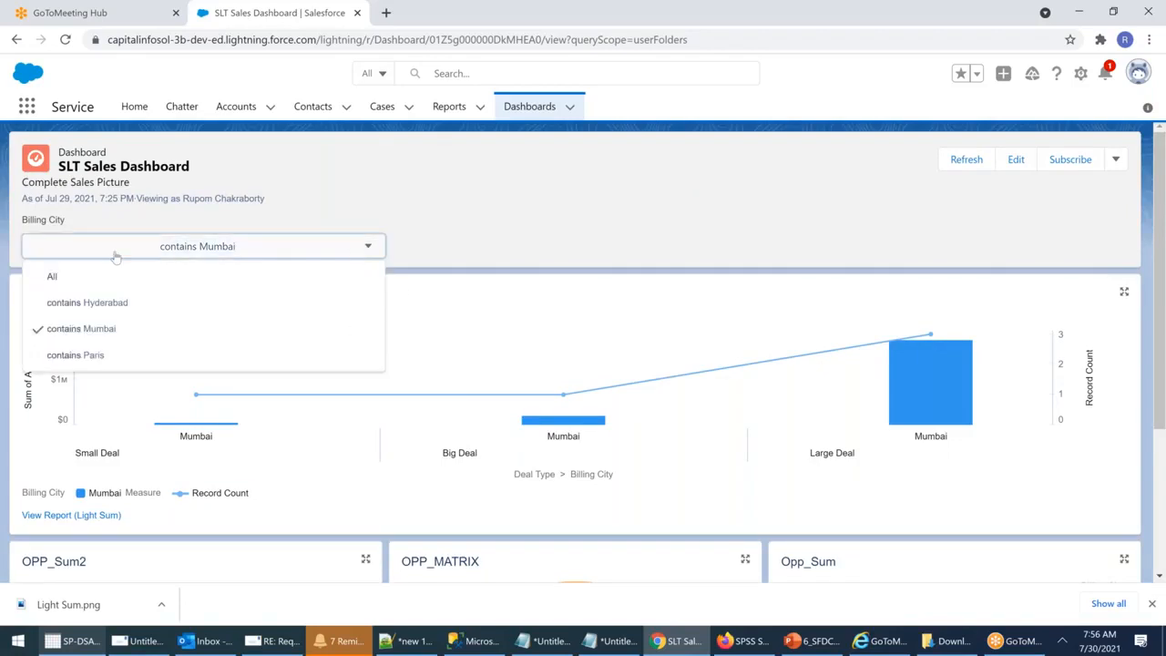
left_click(55, 276)
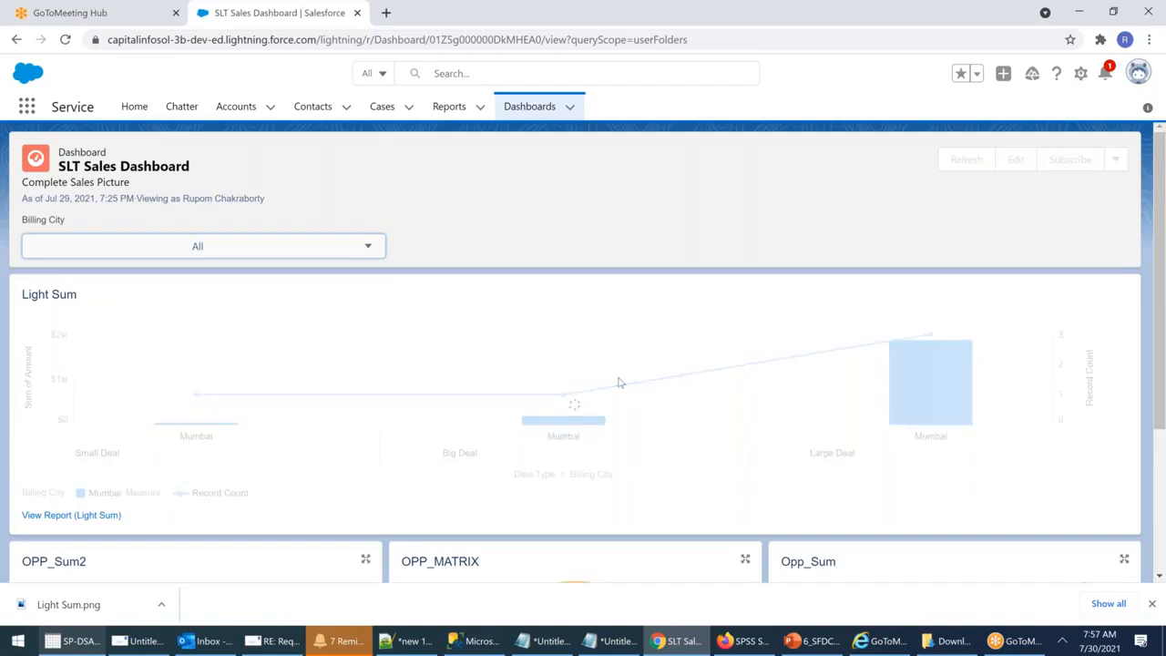
scroll(619, 382, "down", 3)
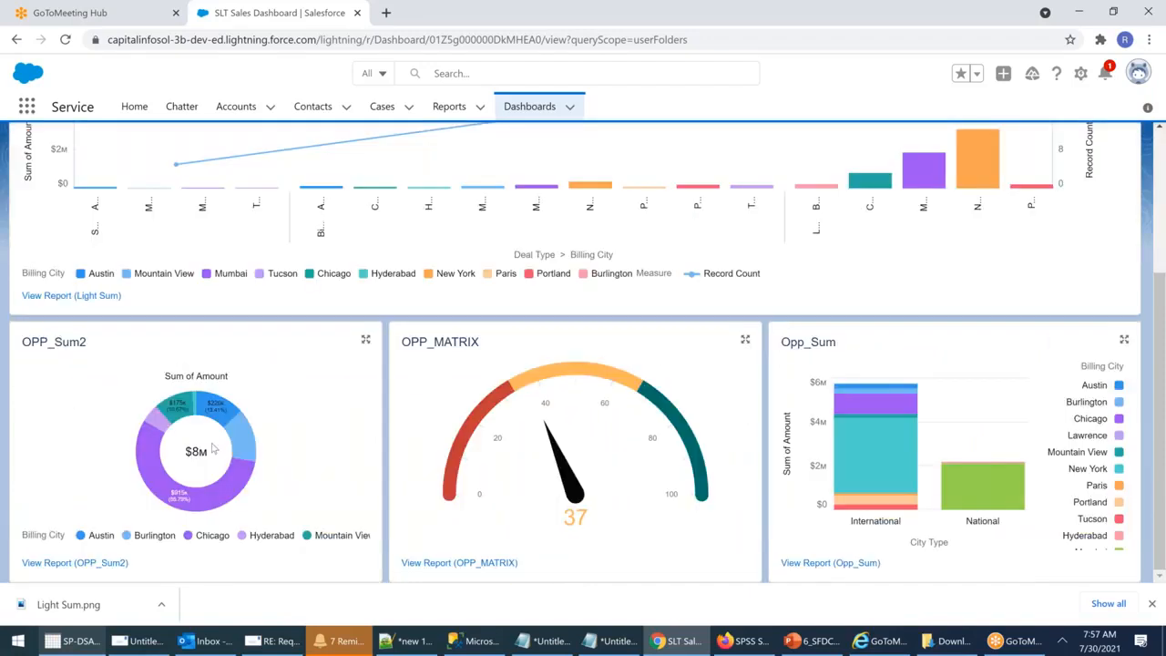
mouse_move(185, 512)
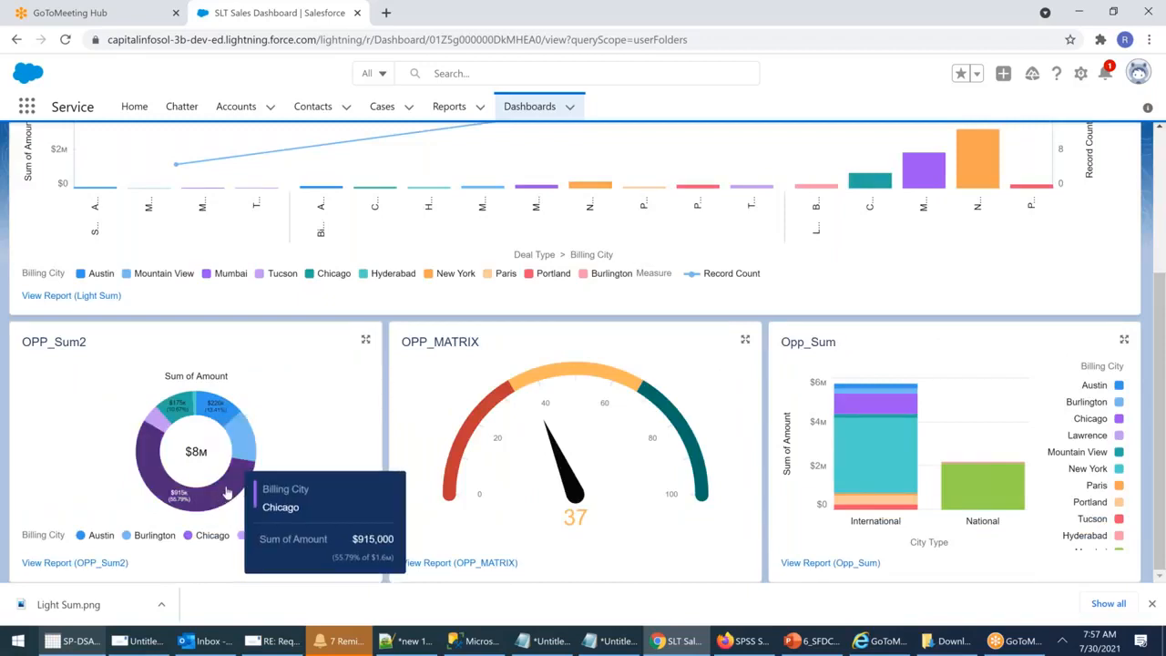
Step: Open the Opp_Sum report for International opportunities, scroll through it, then go back to the dashboard
left_click(881, 455)
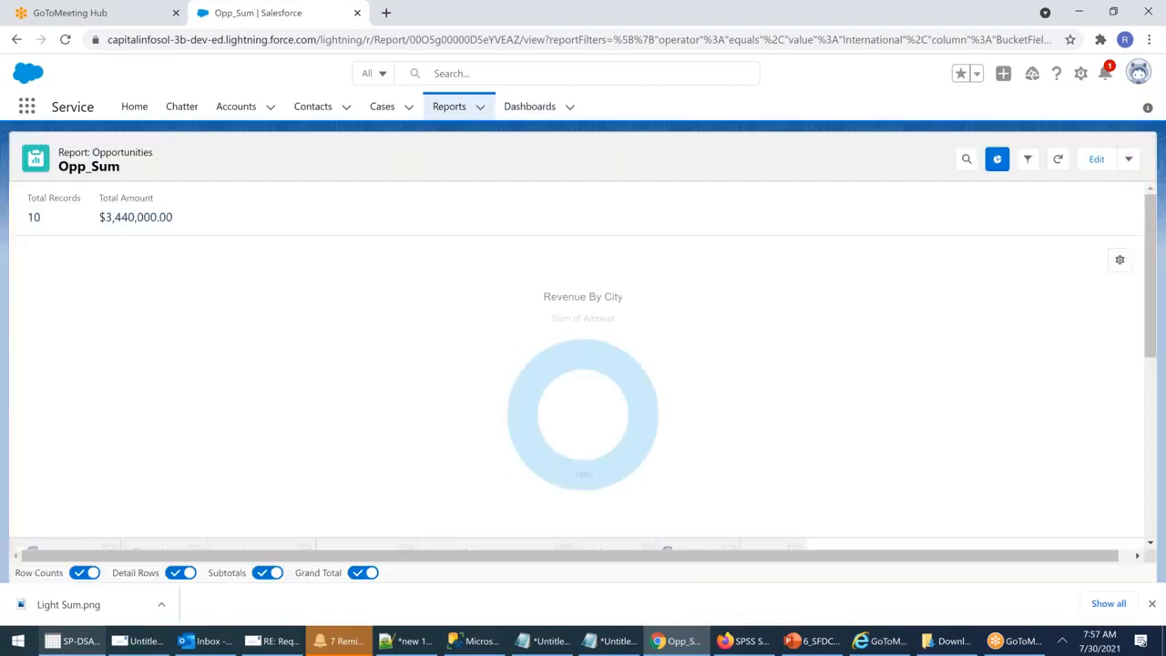
scroll(873, 398, "down", 5)
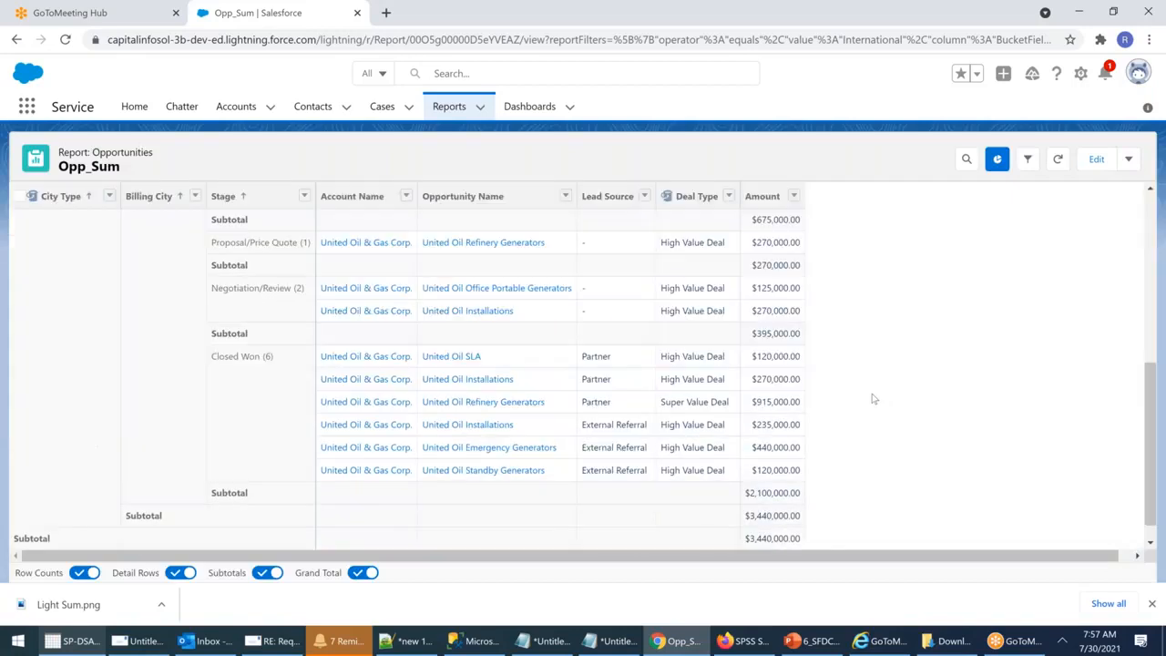
scroll(655, 383, "up", 1)
scroll(663, 407, "up", 1)
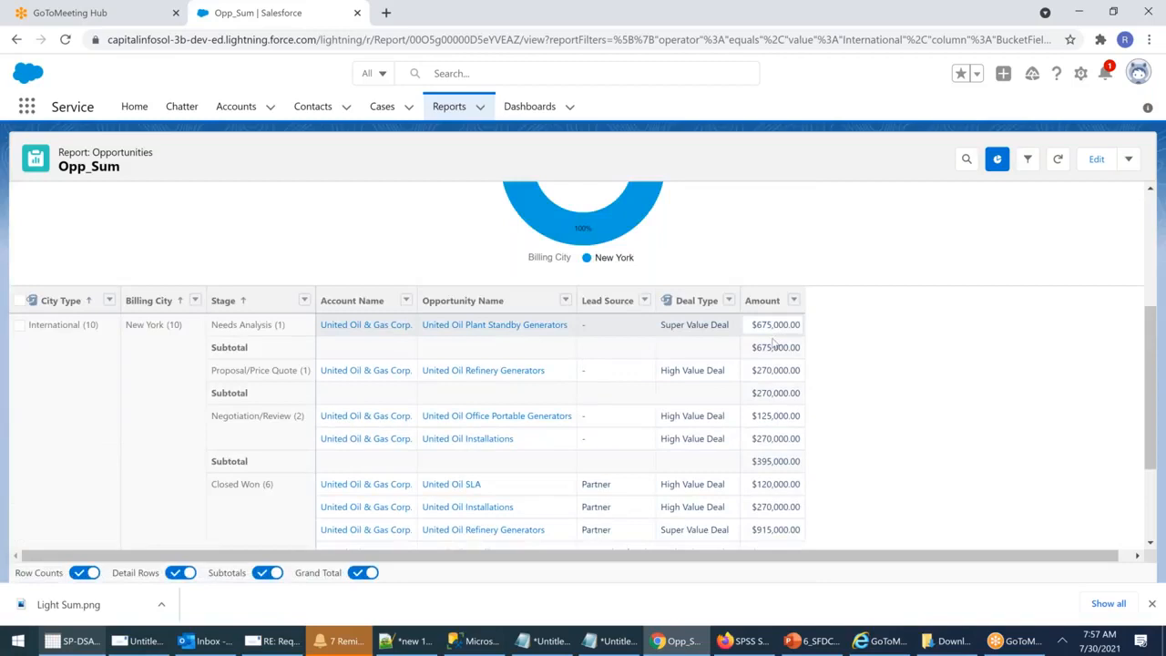
scroll(775, 378, "down", 2)
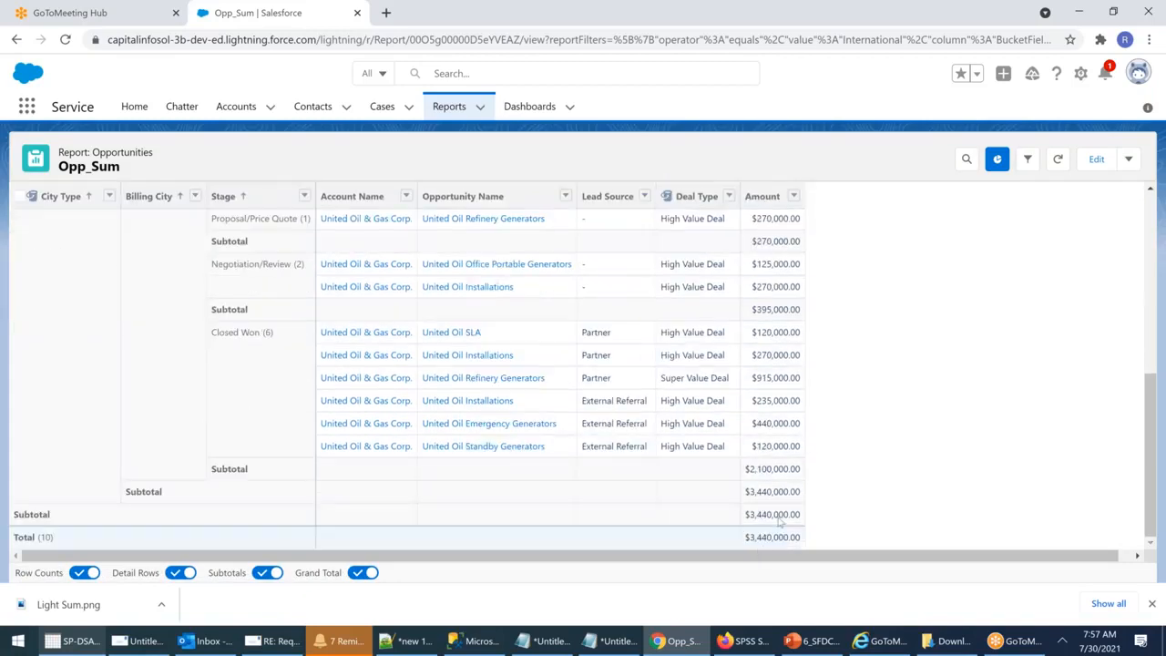
scroll(779, 521, "up", 10)
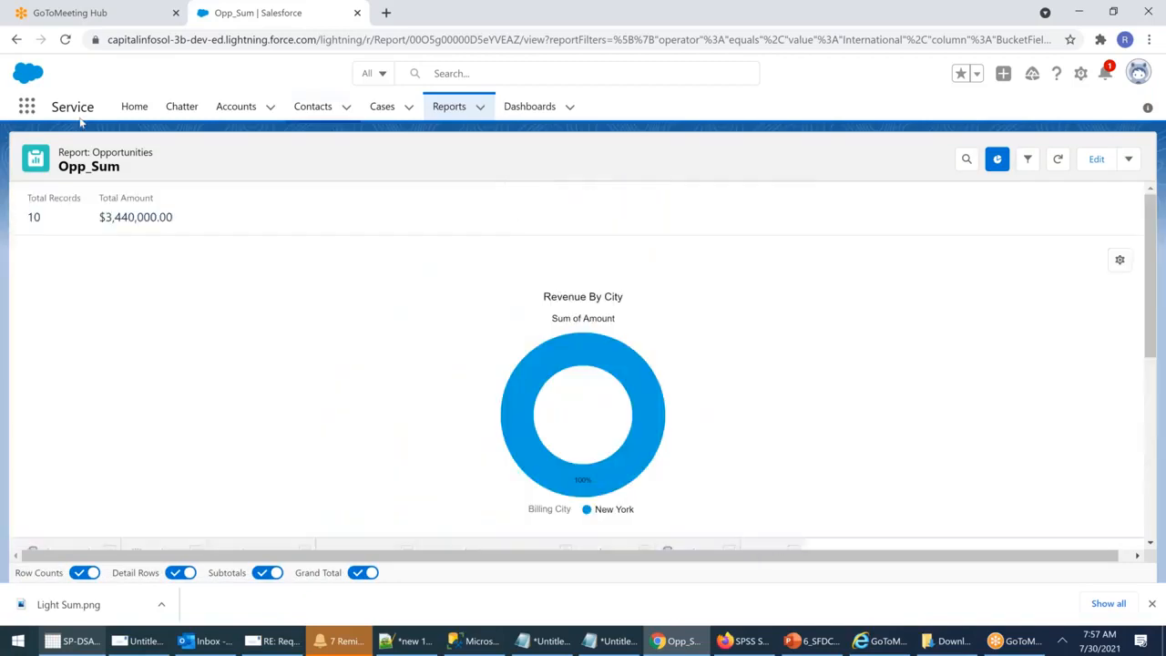
left_click(17, 40)
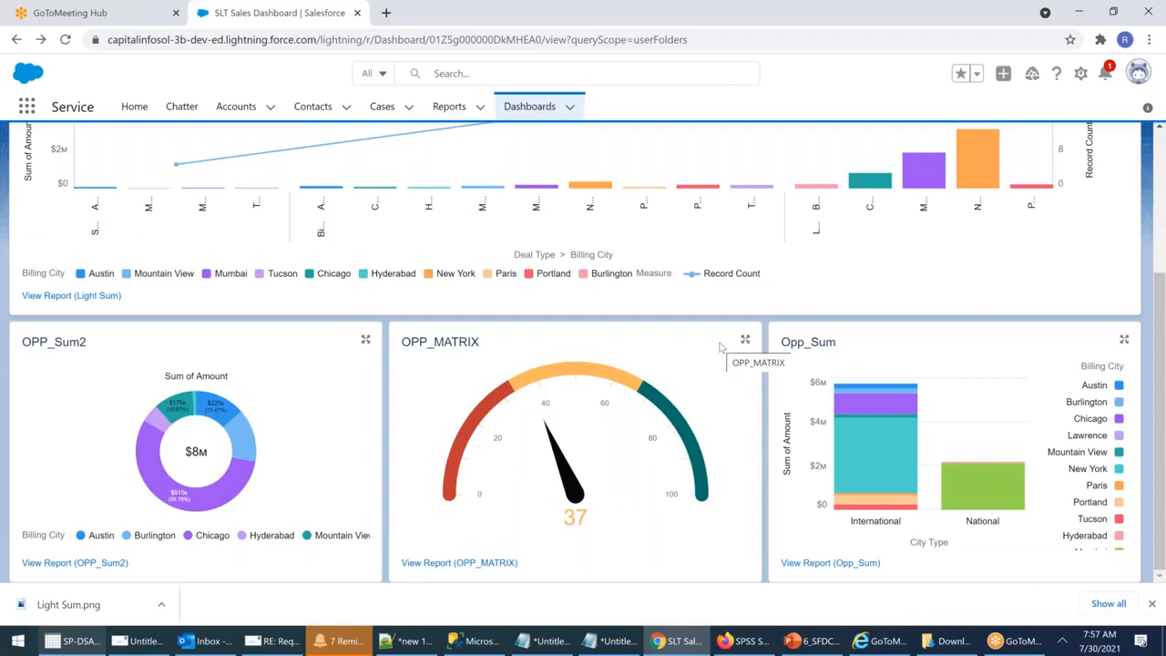
Step: Dismiss the Light Sum.png download notice and look over the dashboard gauge
left_click(1152, 605)
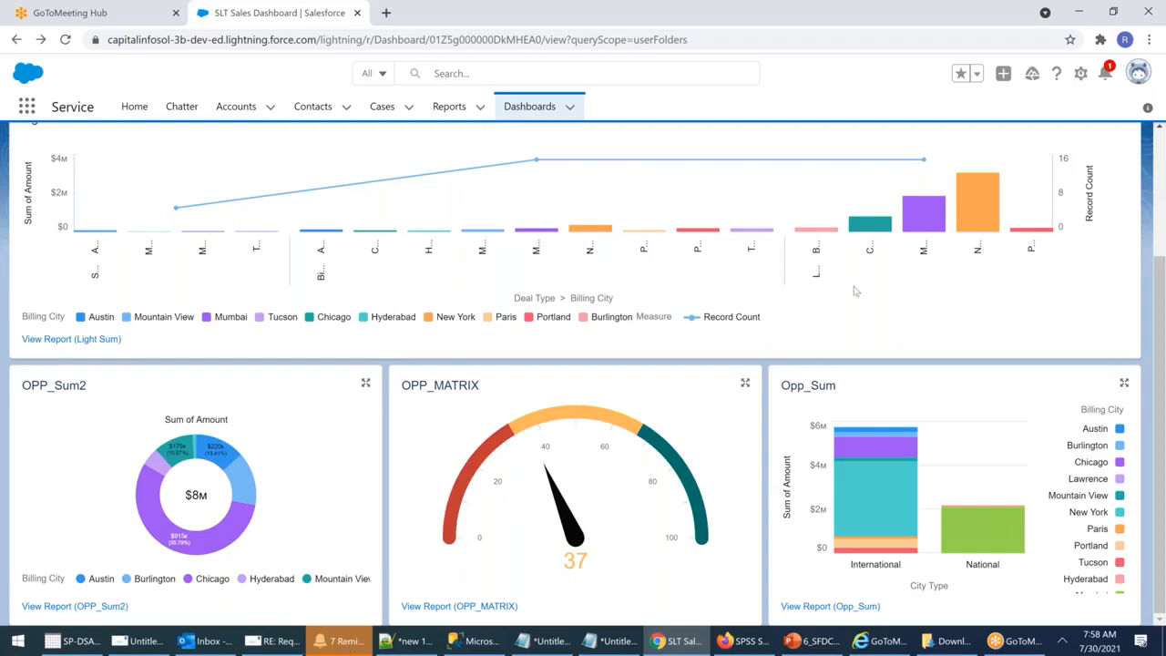
mouse_move(668, 444)
Step: List all dashboard folders and open the SLT Lightning Dashboard folder's actions menu
left_click(529, 108)
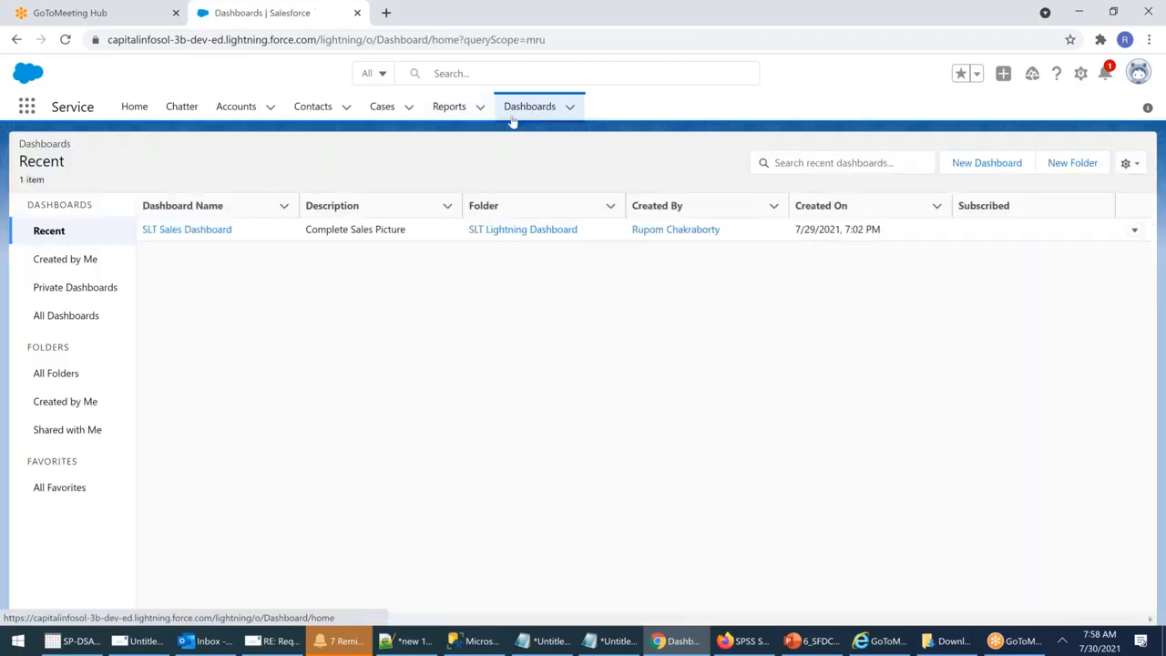
left_click(57, 374)
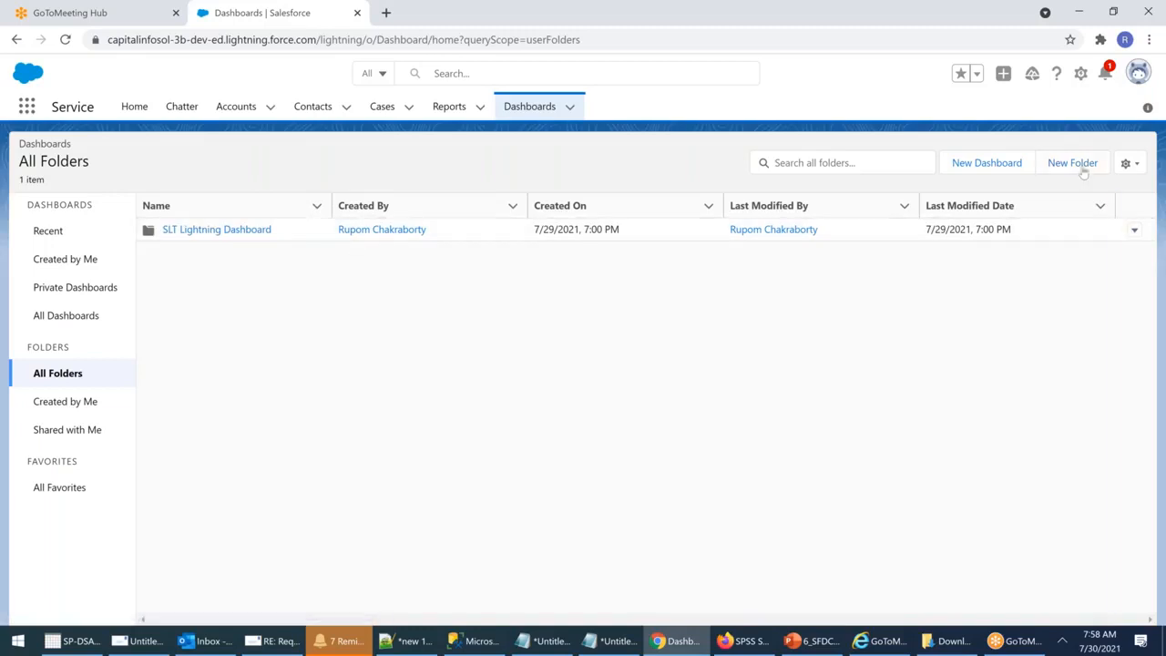
left_click(1134, 233)
left_click(1134, 232)
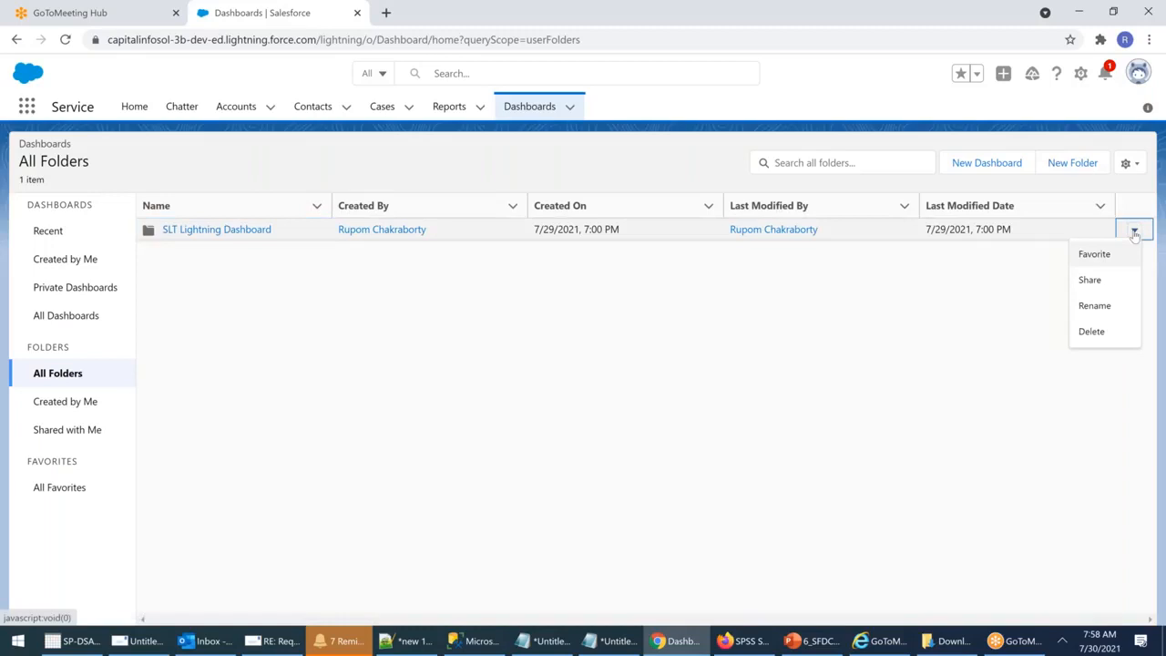
Step: Share the folder with Roles VP Marketing and VP Sales, Access set to View
left_click(1088, 280)
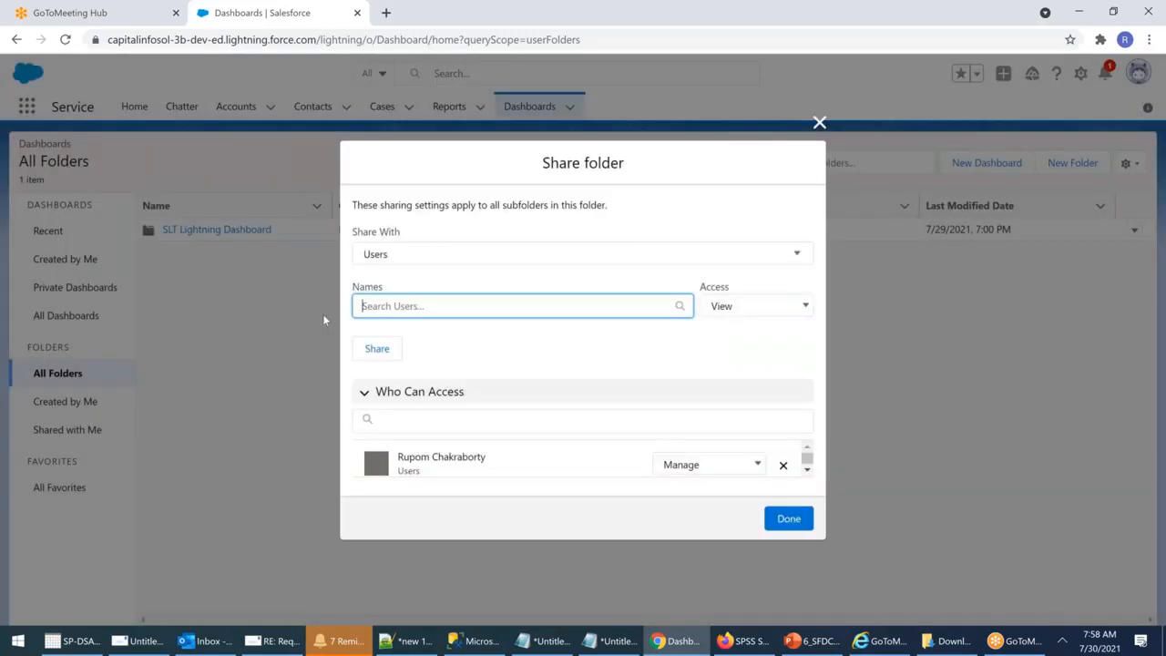
left_click(528, 256)
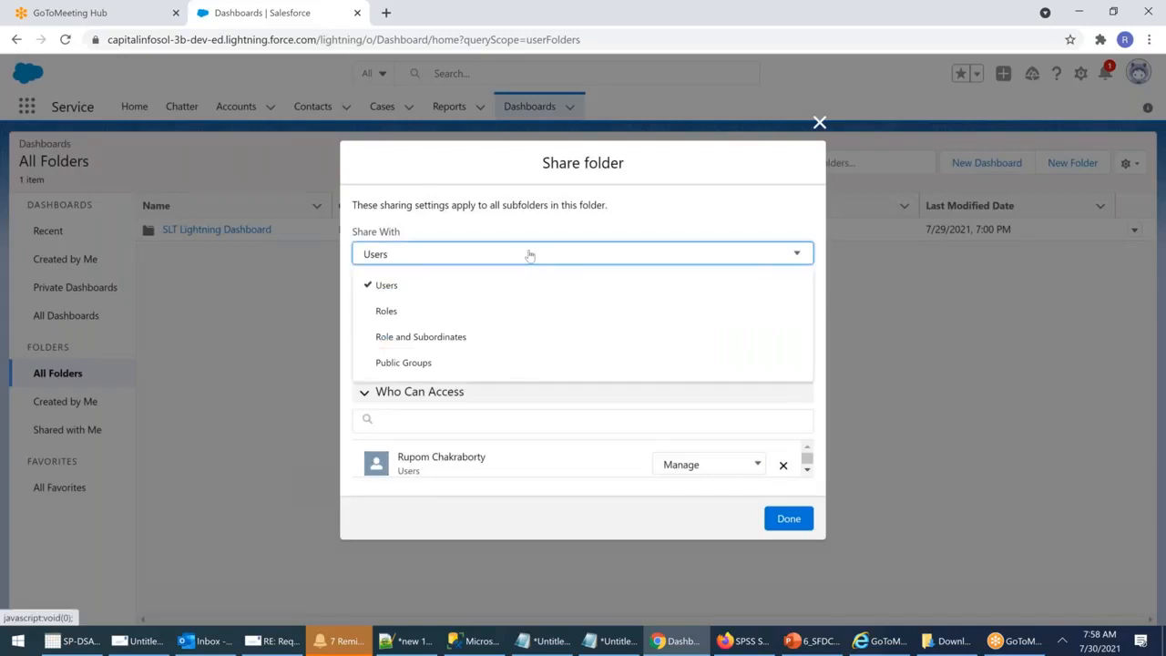
left_click(388, 315)
left_click(475, 307)
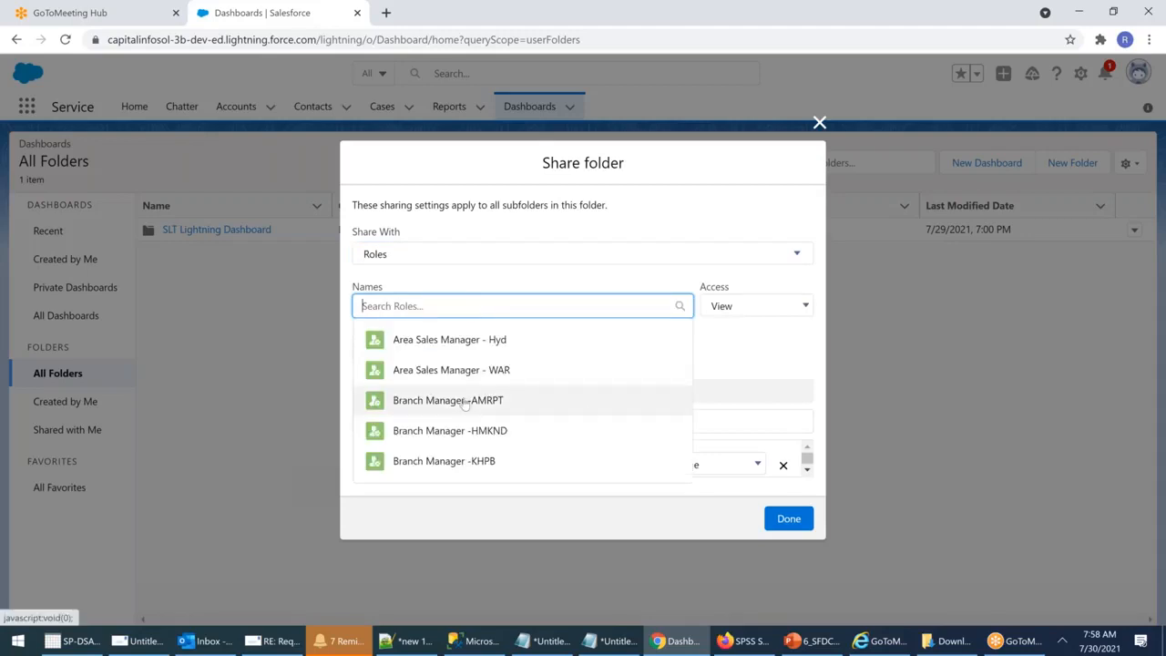
type("v")
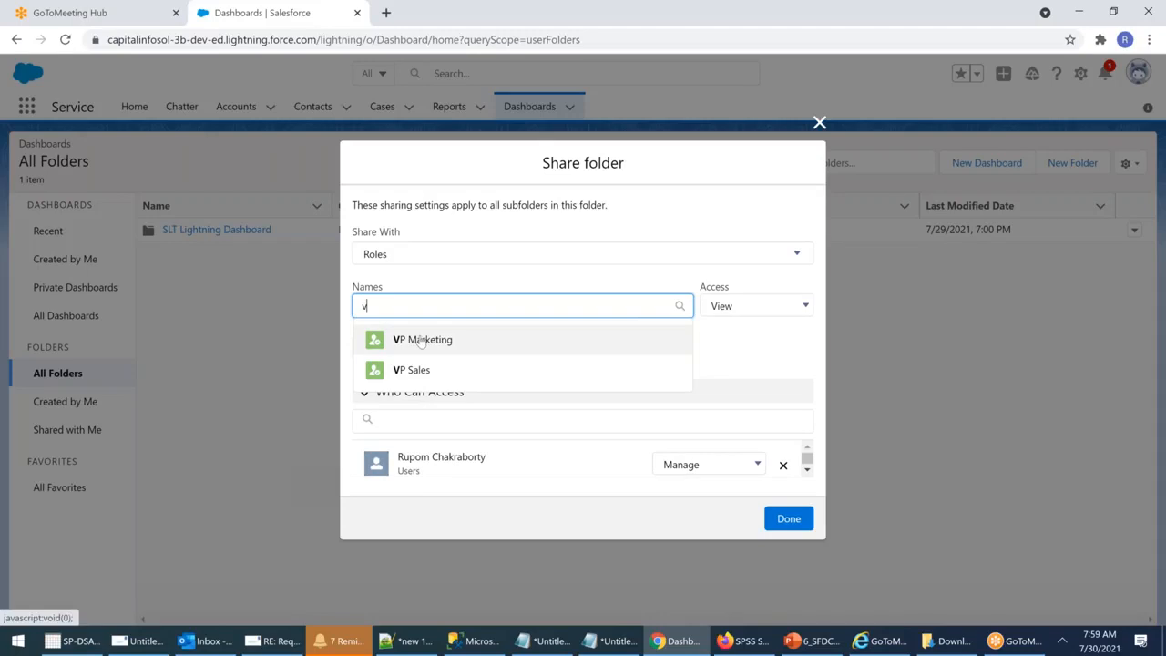
left_click(420, 341)
type("v")
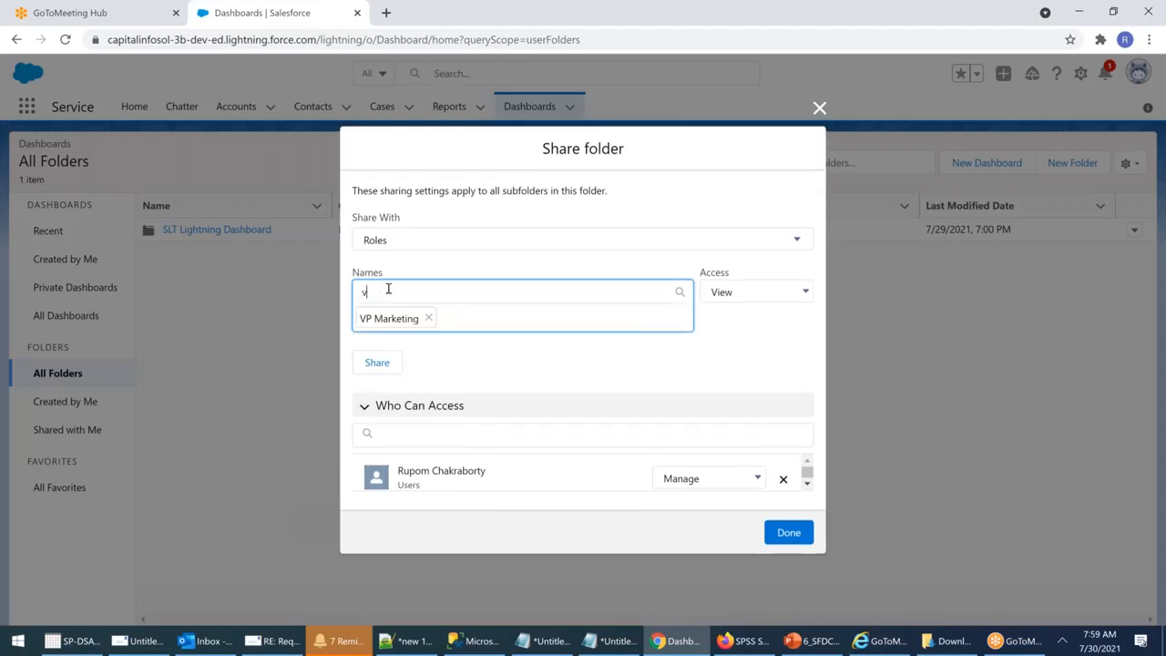
left_click(411, 325)
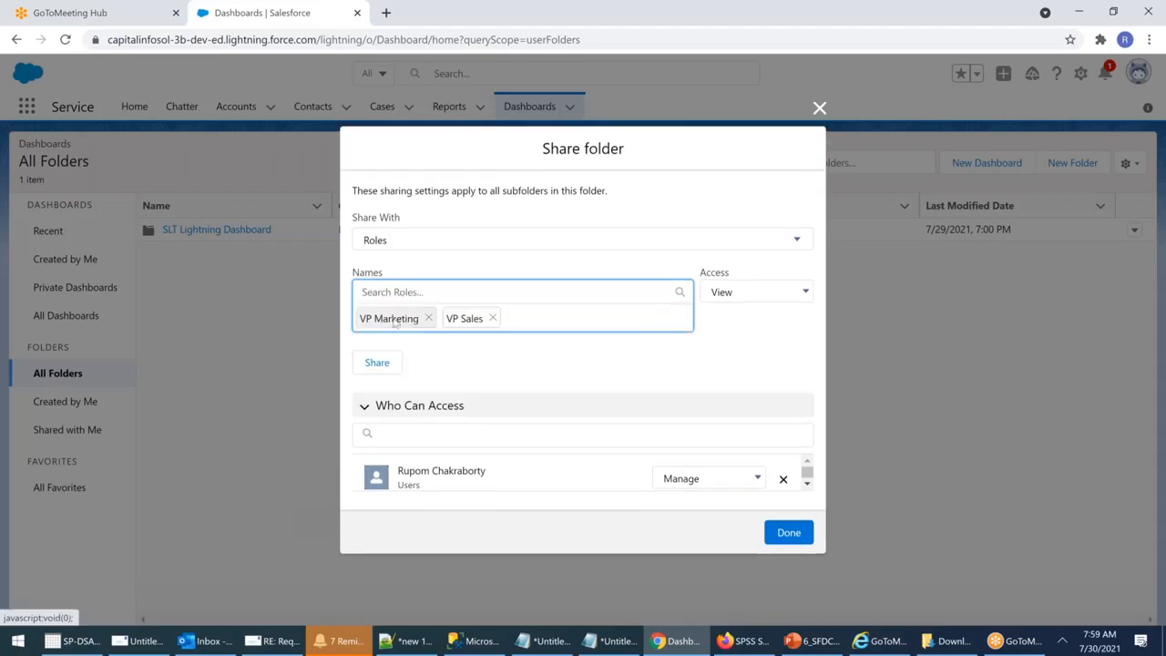
left_click(765, 299)
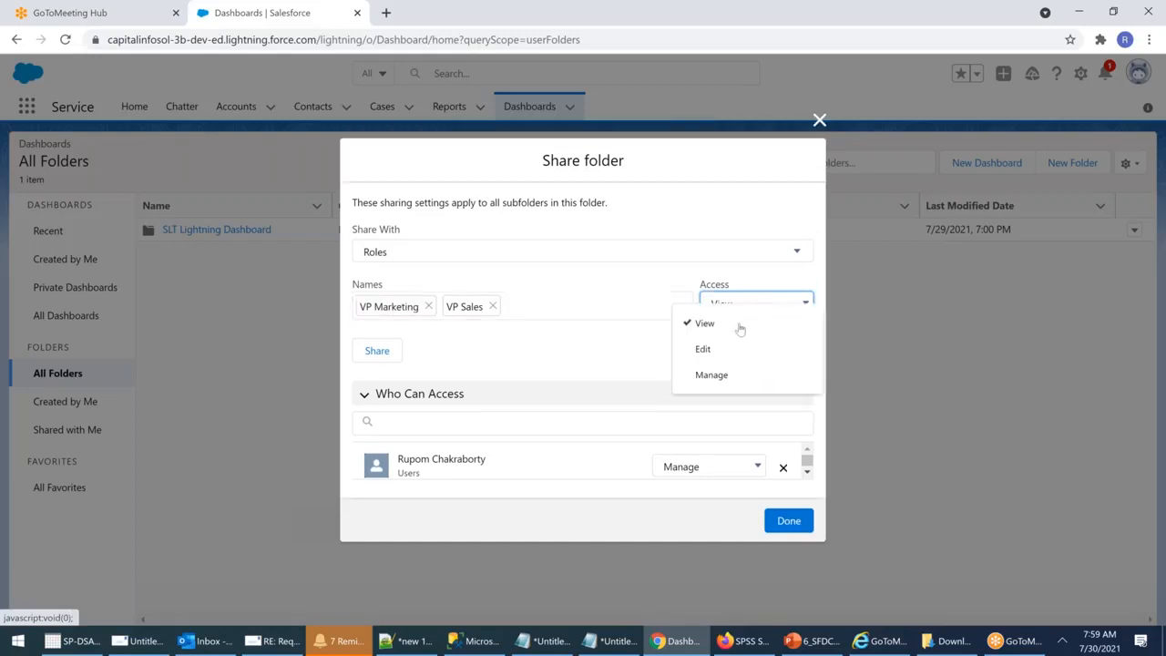
left_click(706, 323)
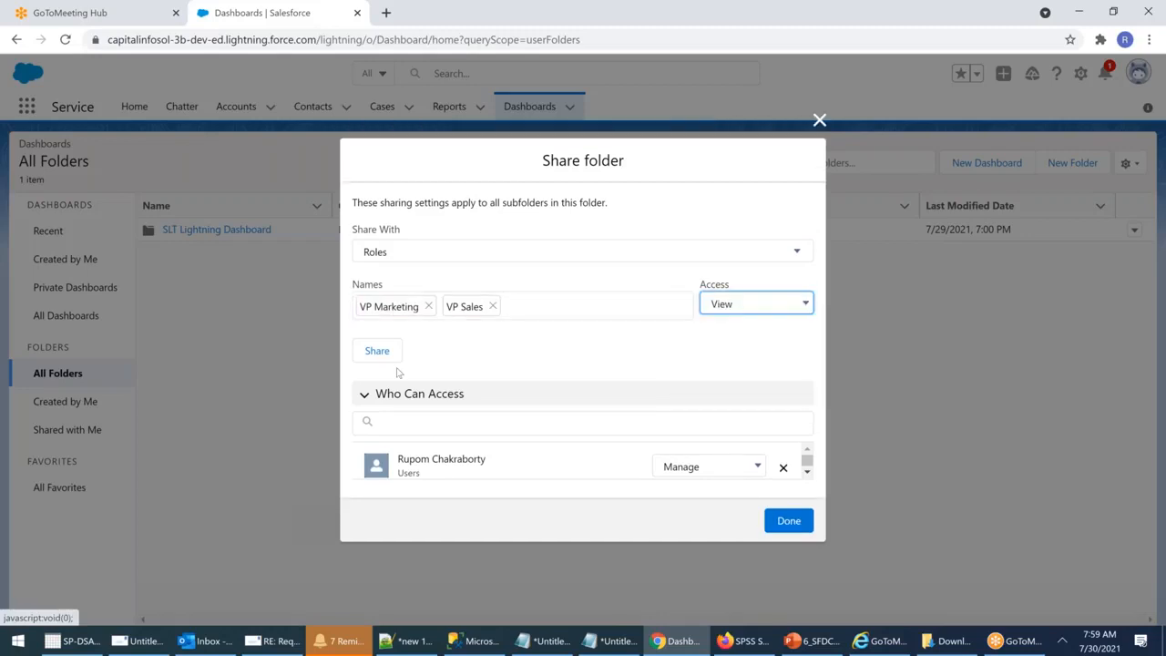
left_click(379, 352)
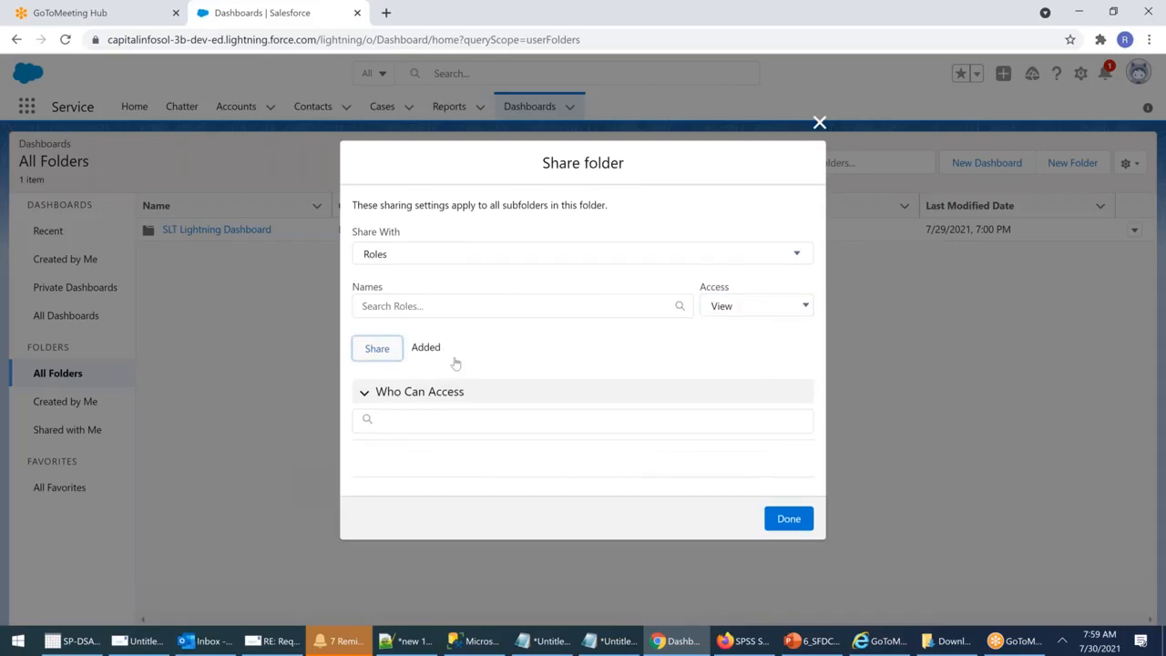
Step: Review the Who Can Access list, leaving the owner's access level unchanged
scroll(394, 492, "down", 1)
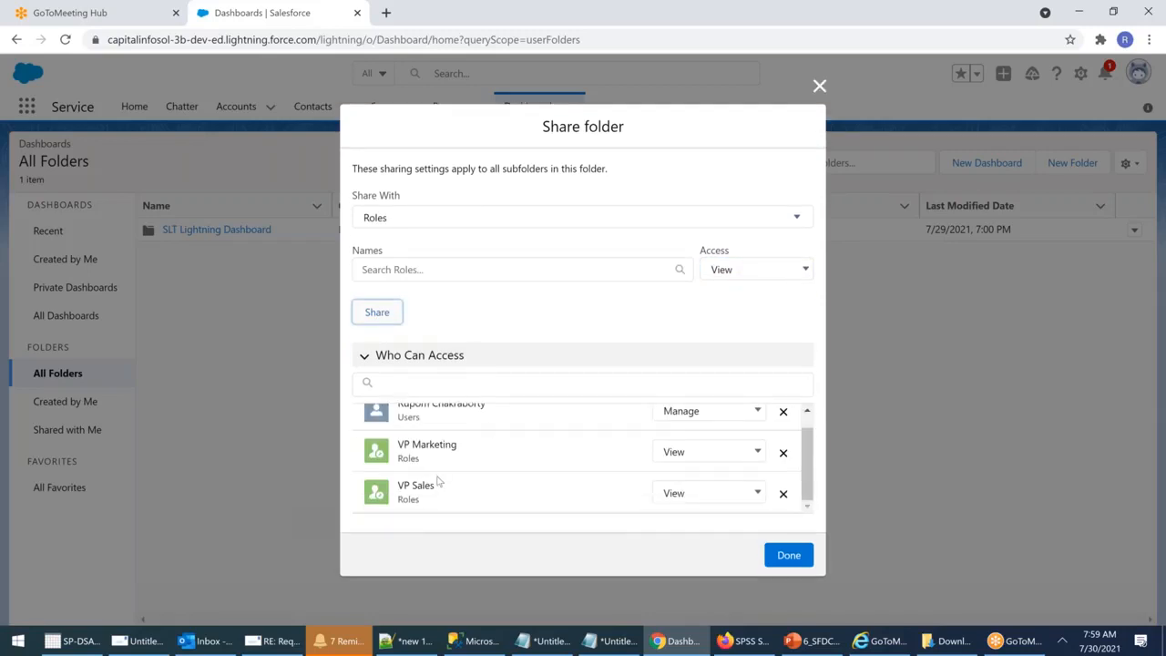
scroll(441, 484, "up", 1)
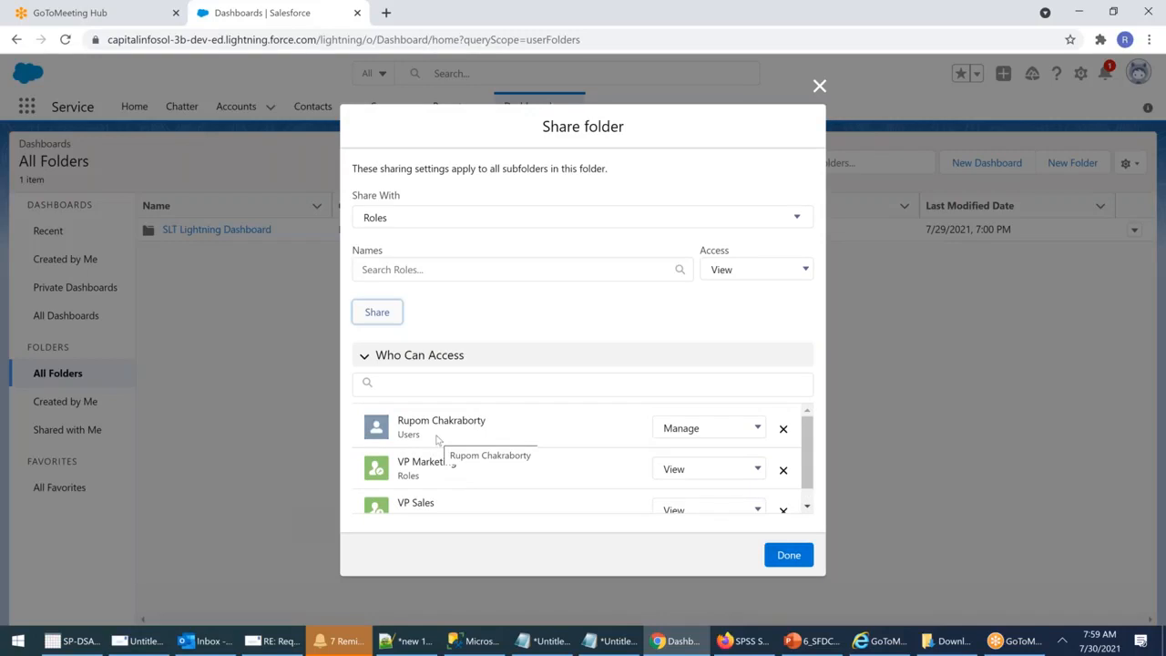
left_click(708, 427)
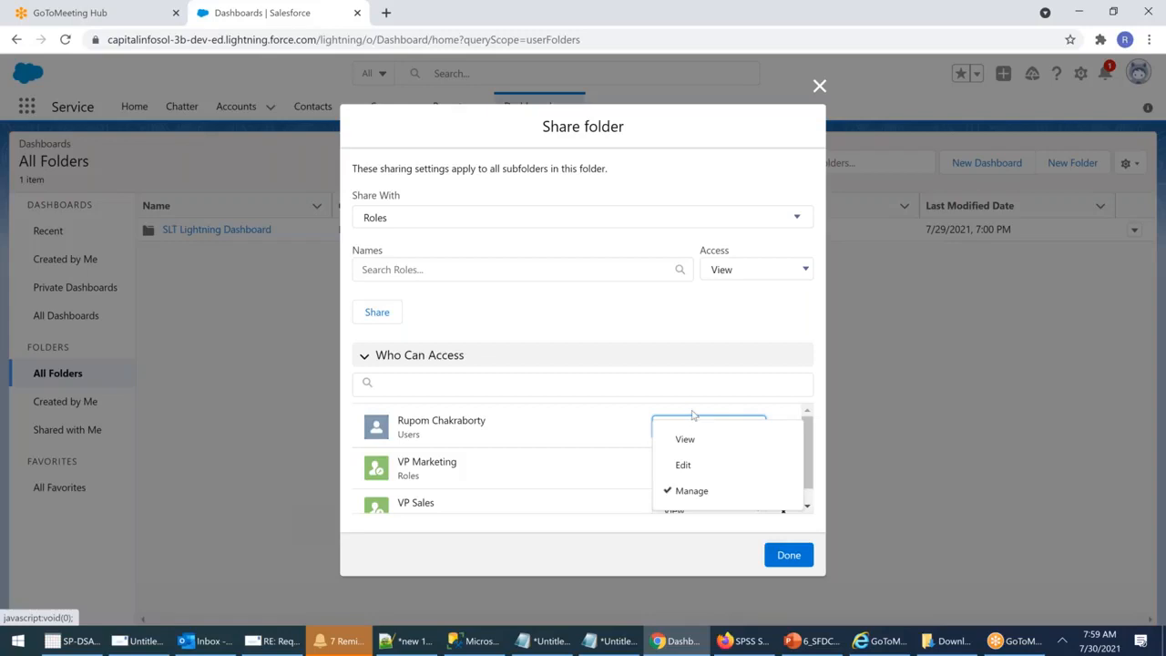
left_click(636, 386)
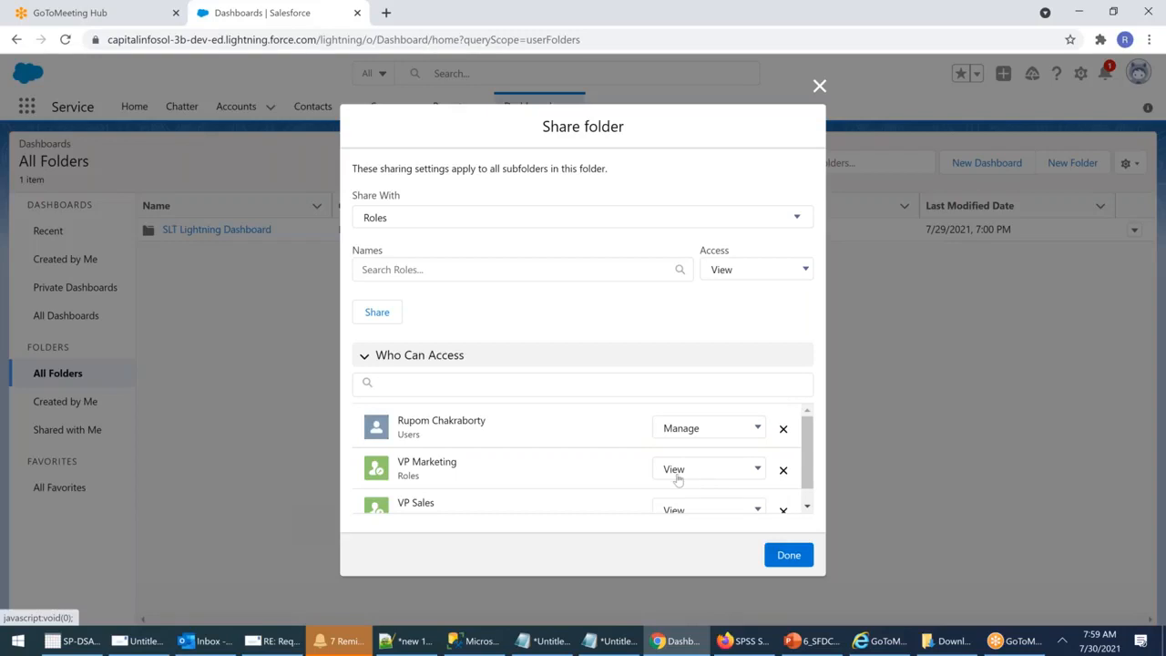
scroll(547, 446, "down", 1)
scroll(554, 456, "down", 1)
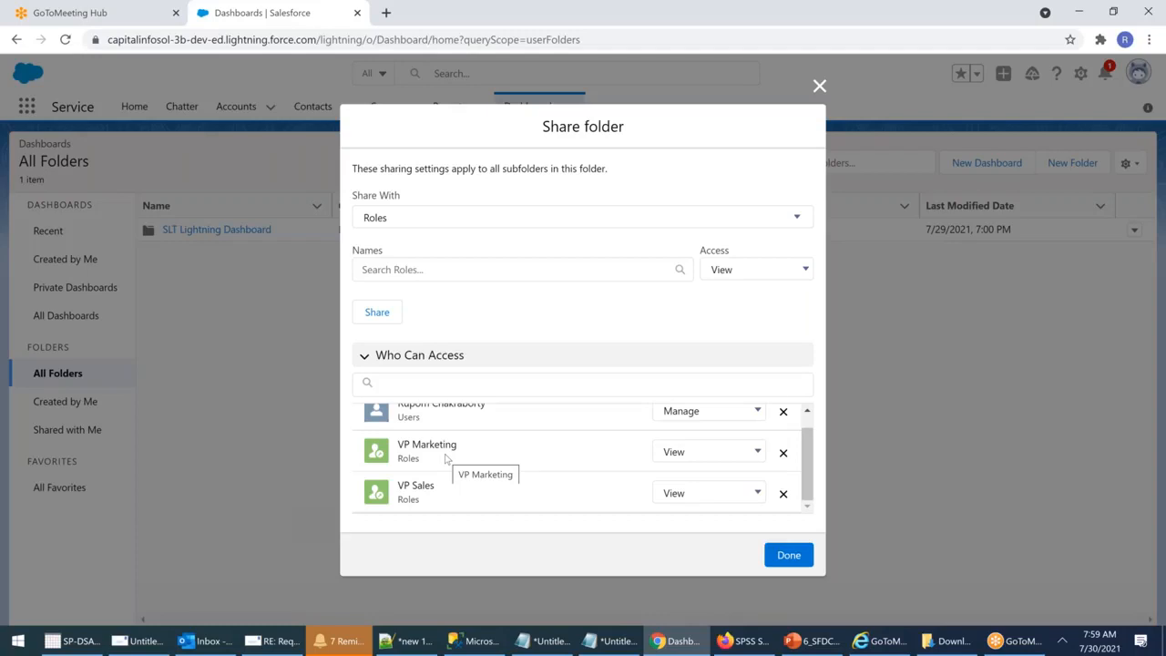
Step: Switch Share With to Users, browse the user suggestions, and close the sharing settings with Done
left_click(536, 220)
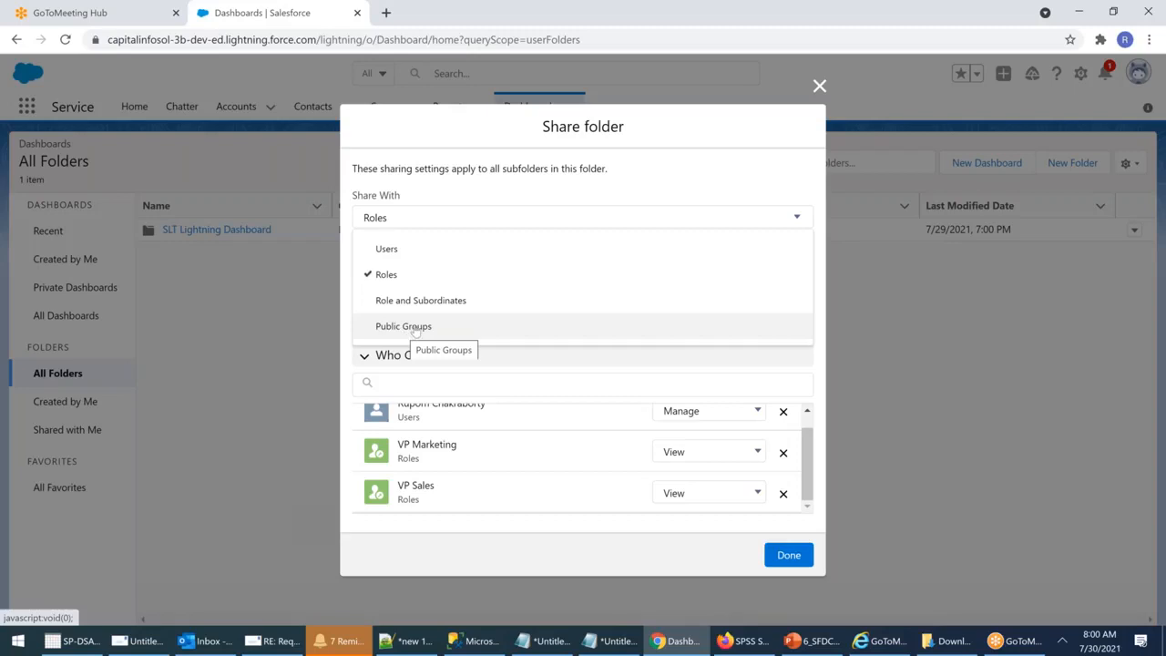
left_click(381, 253)
left_click(398, 270)
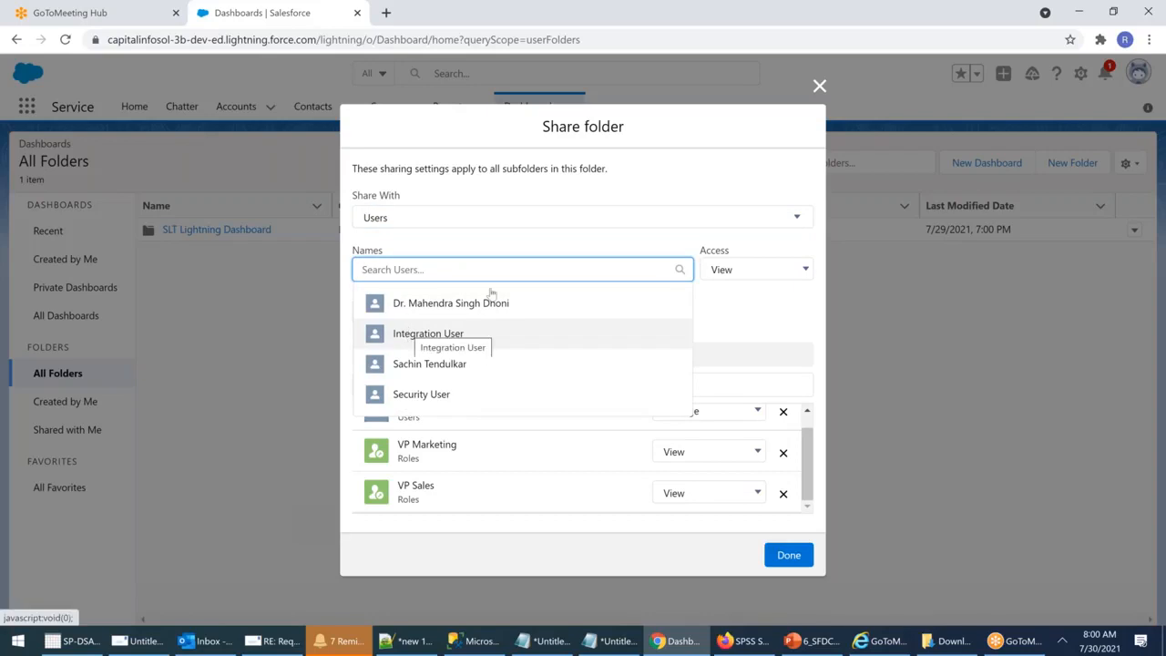
left_click(639, 170)
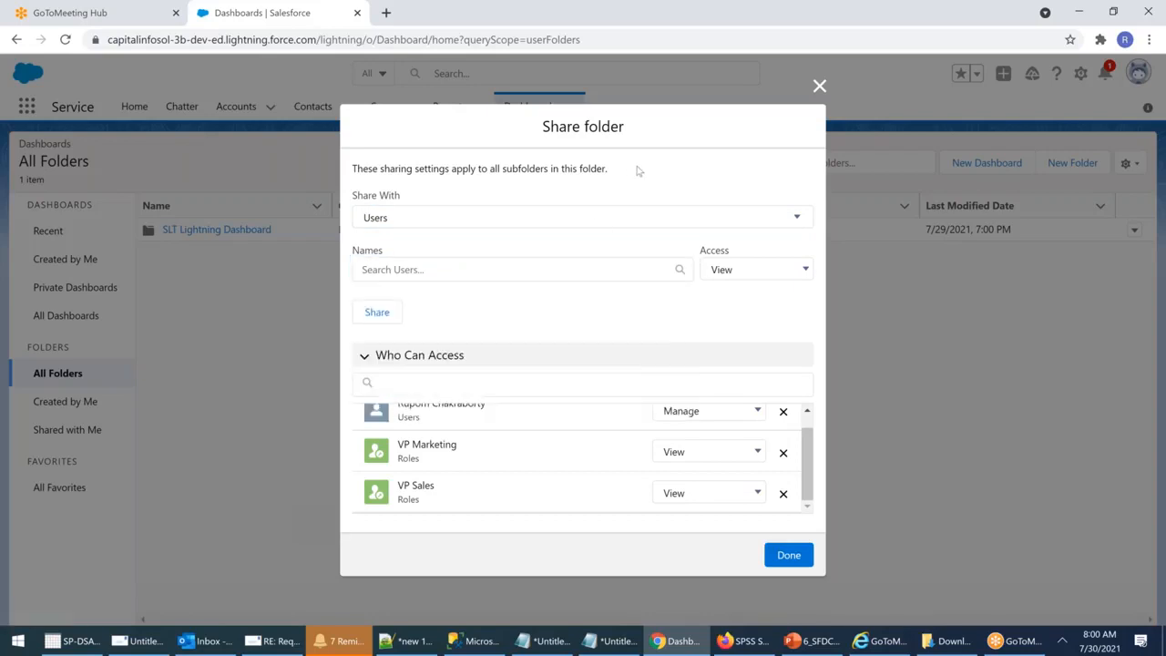
left_click(788, 556)
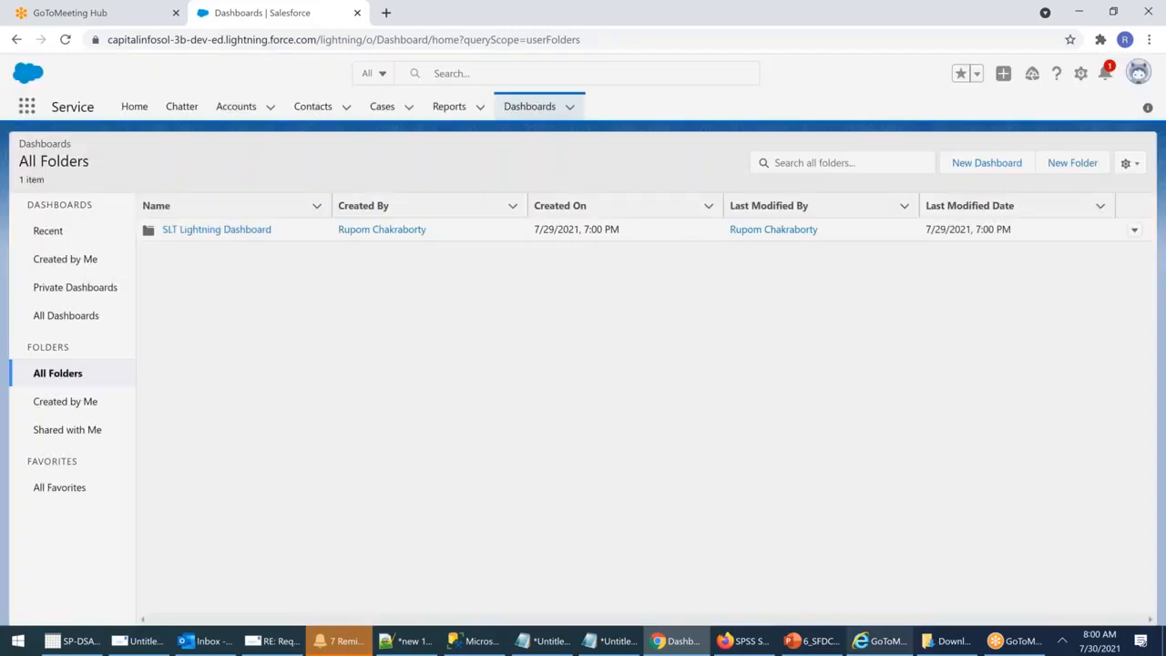
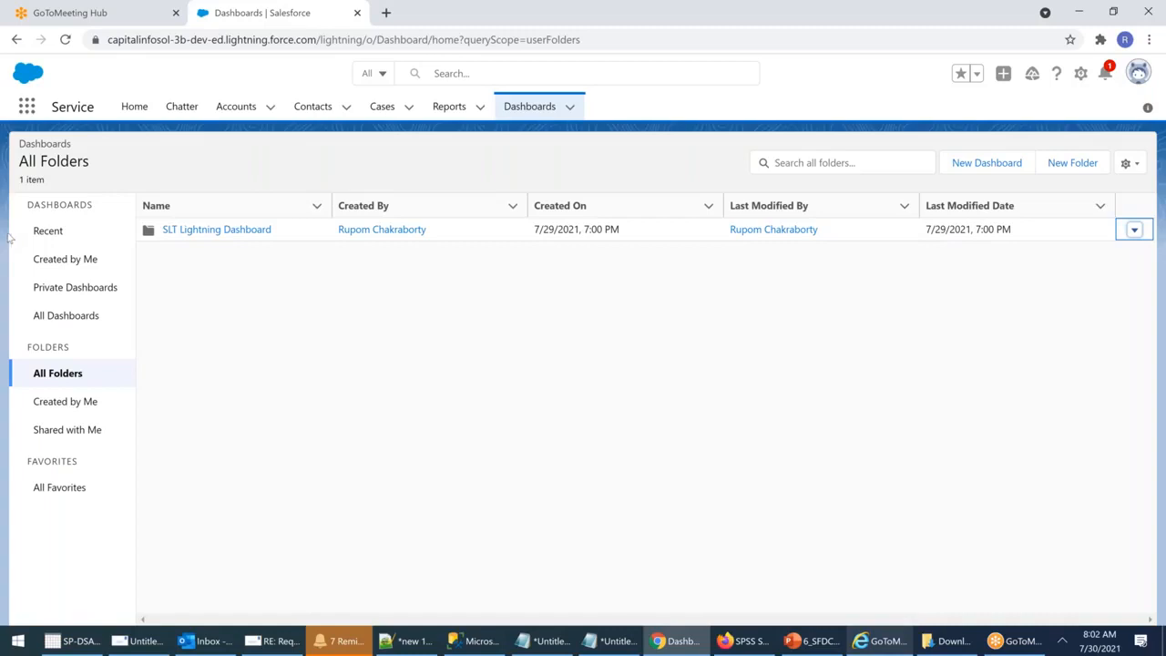
Step: Switch to Salesforce Classic and open the SLT Sales Dashboard
left_click(1138, 74)
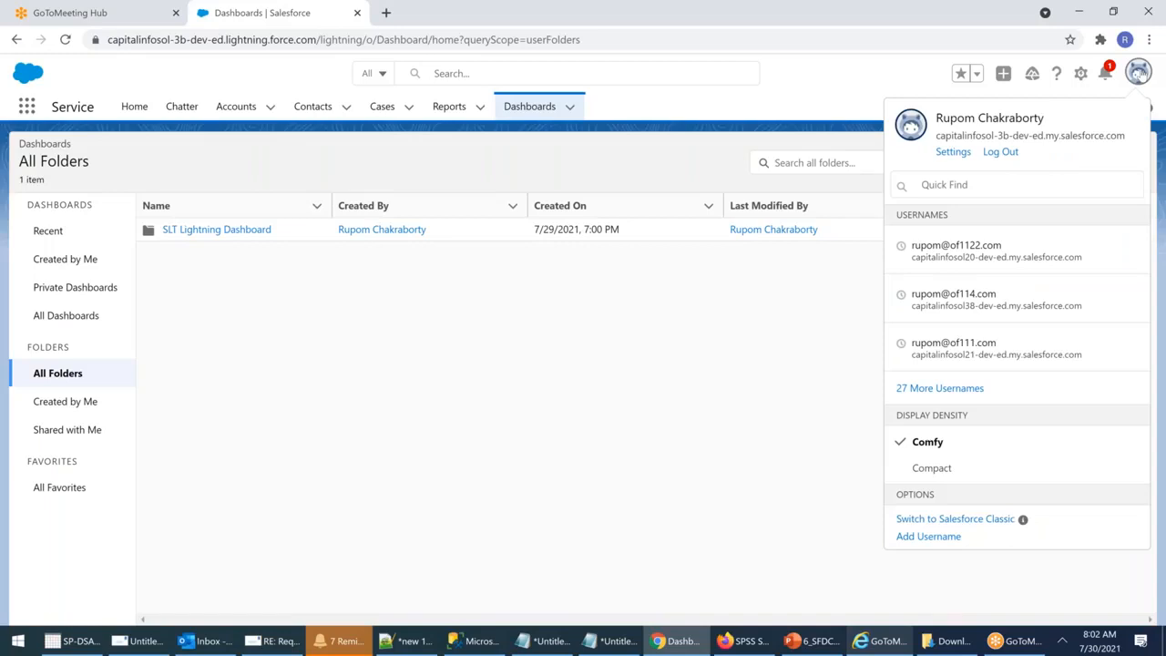
left_click(972, 524)
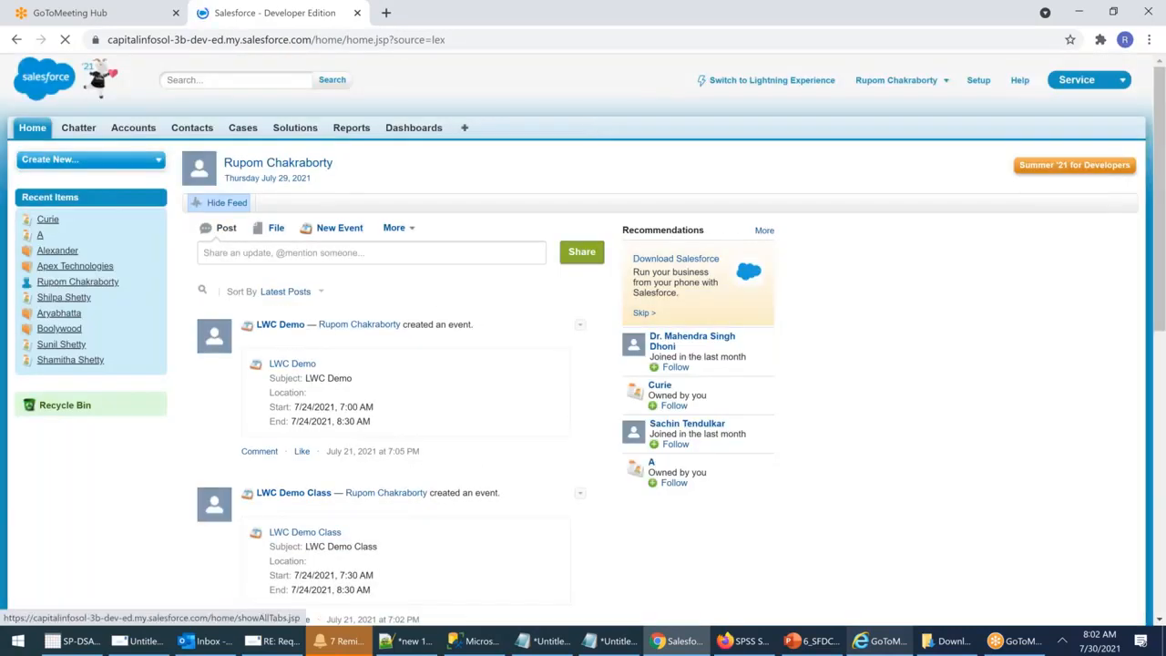
left_click(413, 127)
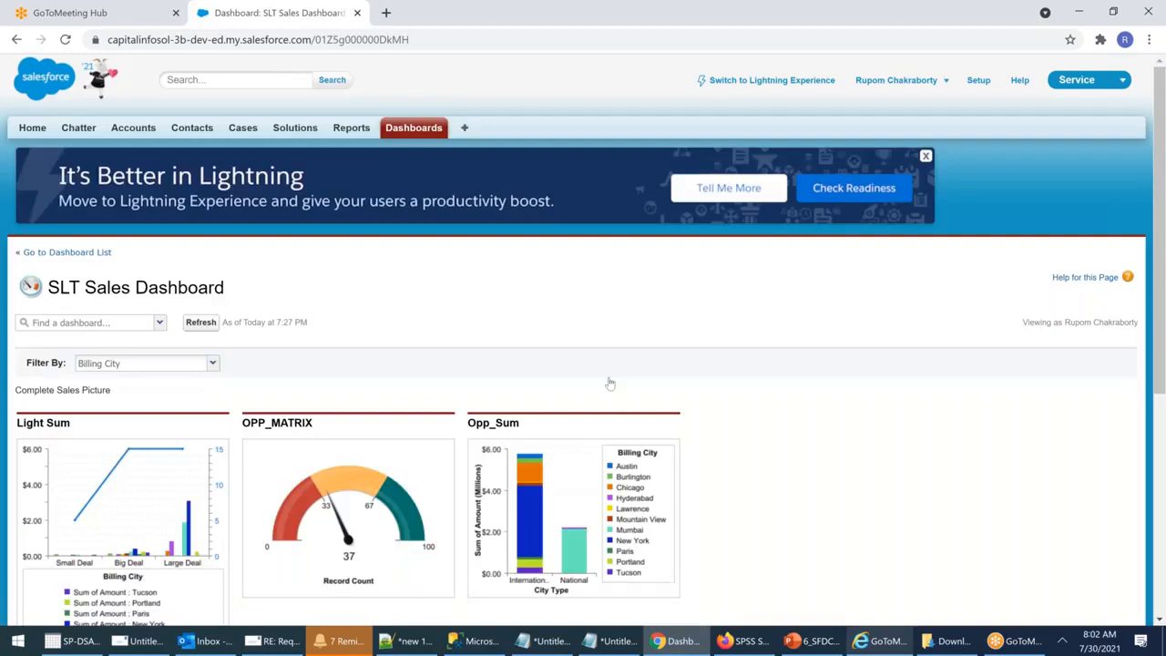
Step: Review the Light Sum, OPP_MATRIX, Opp_Sum and OPP_Sum2 charts, then return to the dashboard list
scroll(611, 384, "down", 3)
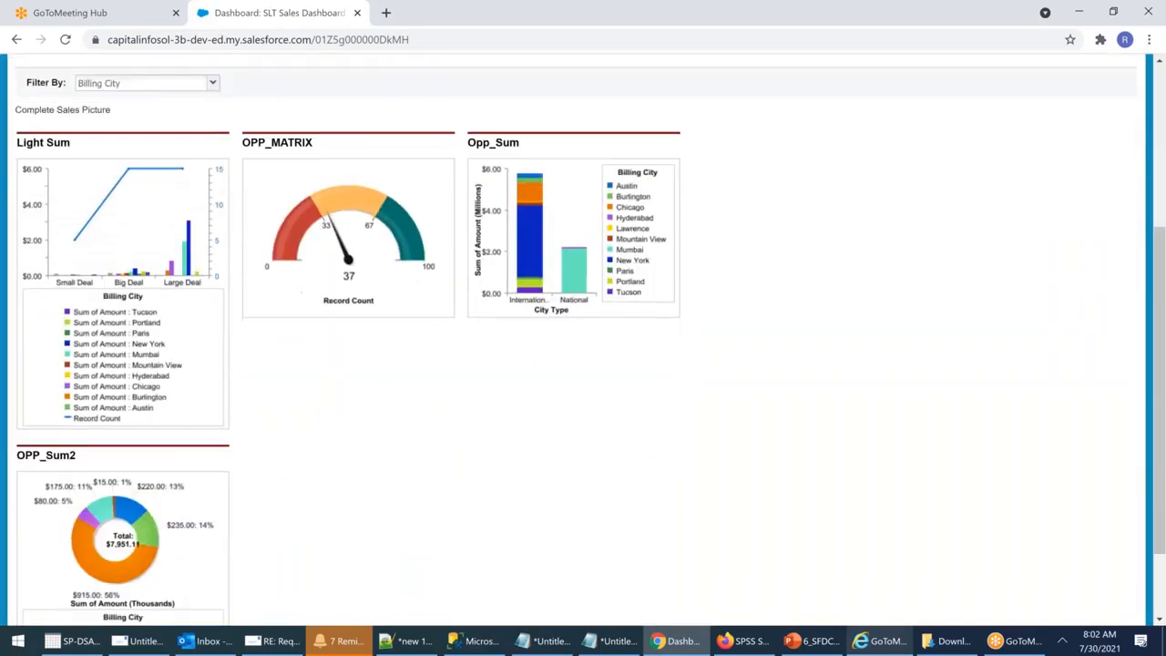
scroll(583, 337, "down", 2)
scroll(583, 337, "up", 1)
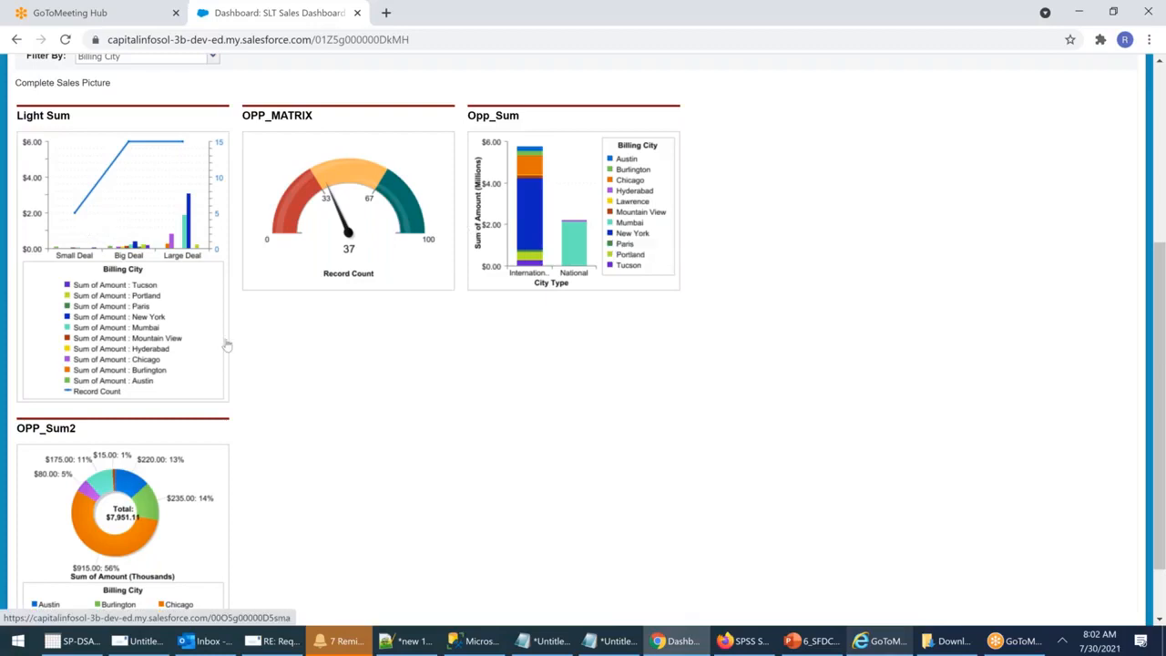
scroll(227, 344, "up", 3)
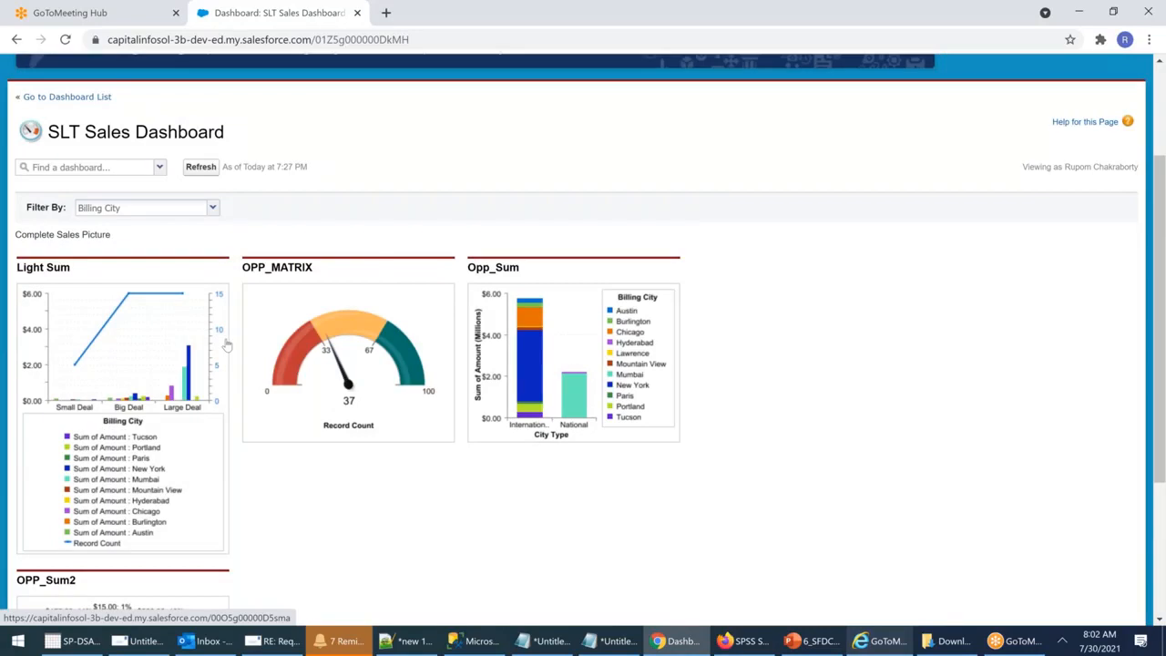
scroll(227, 344, "down", 1)
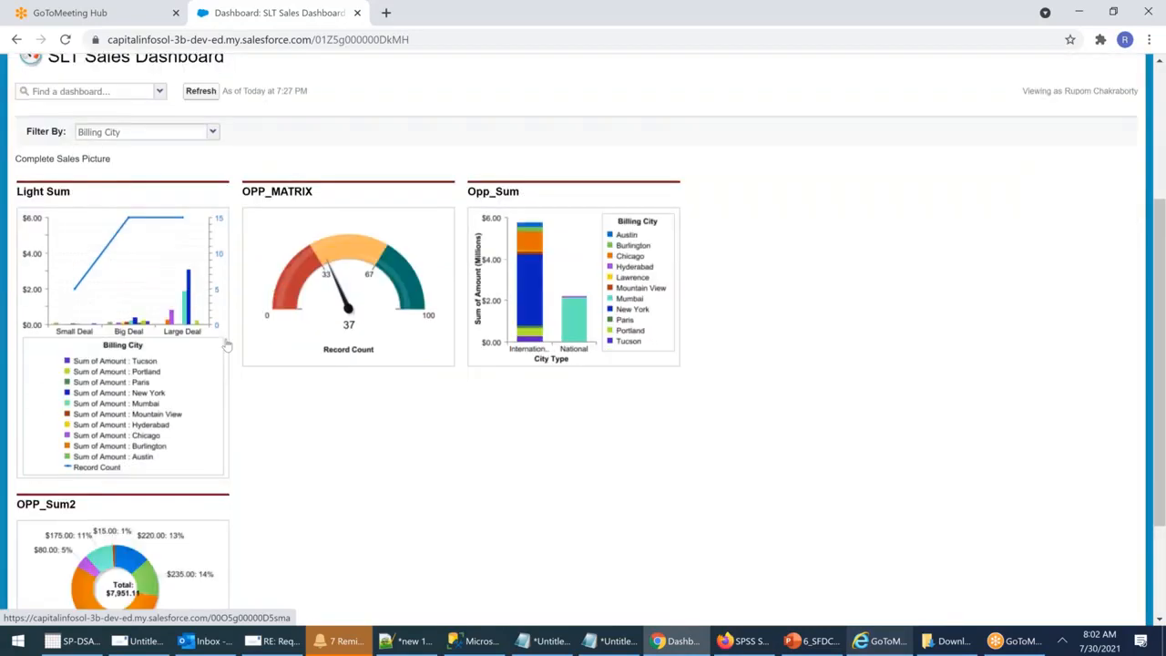
scroll(227, 344, "down", 2)
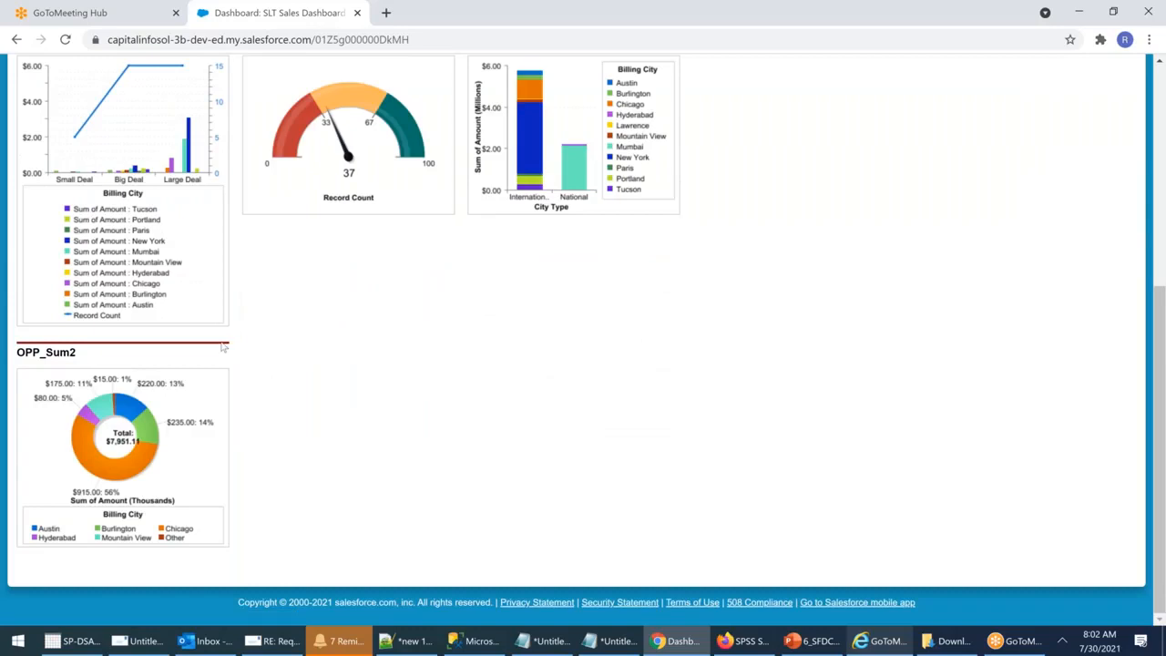
scroll(183, 435, "up", 3)
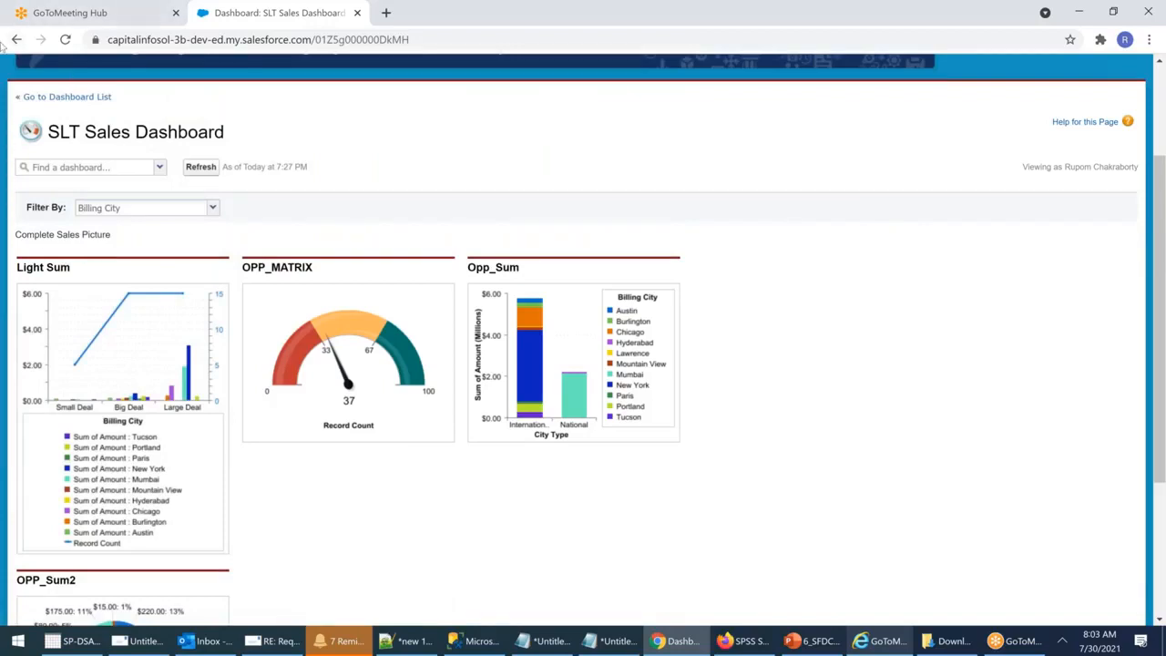
left_click(75, 98)
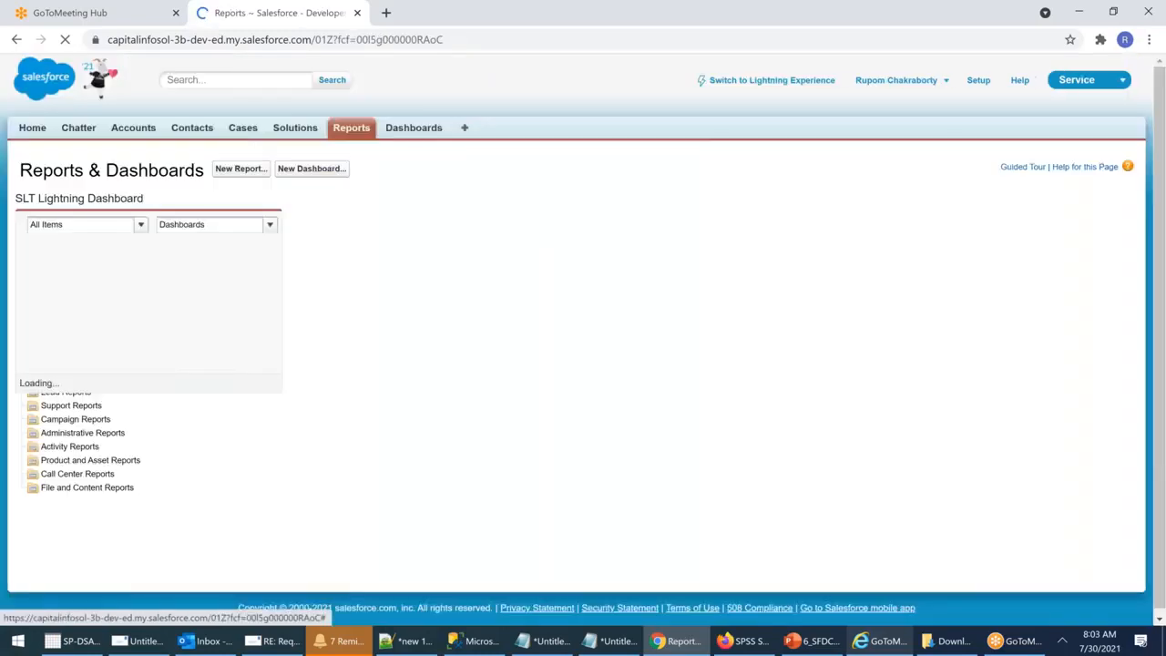
Step: Start a new dashboard from the Reports & Dashboards page
left_click(348, 125)
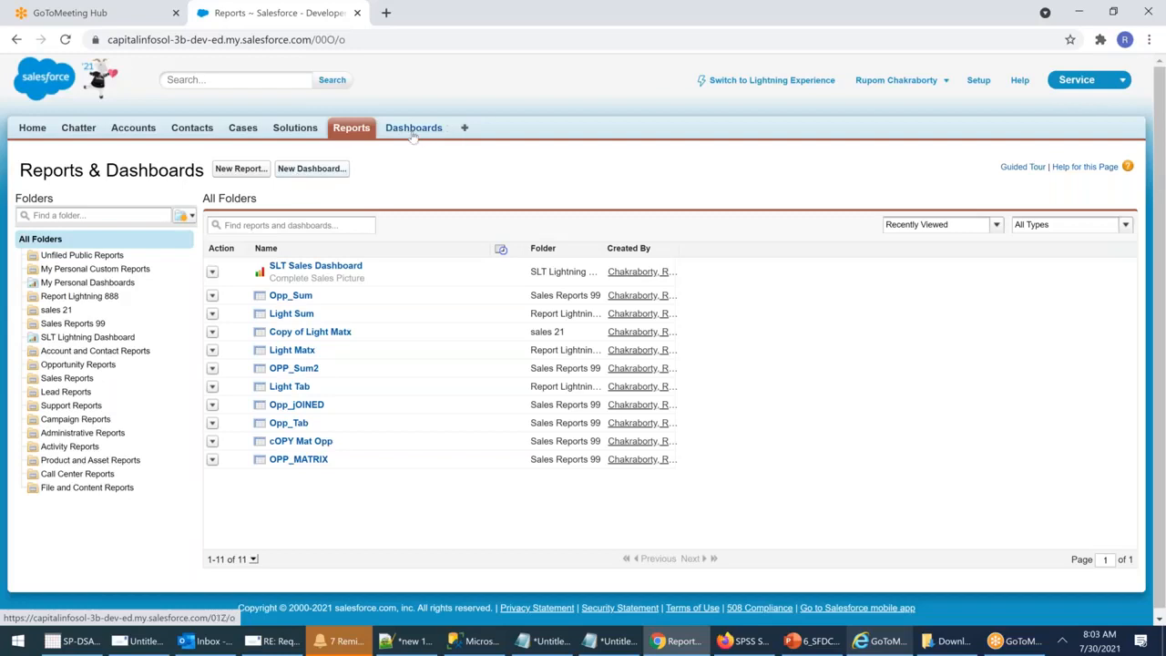
left_click(310, 170)
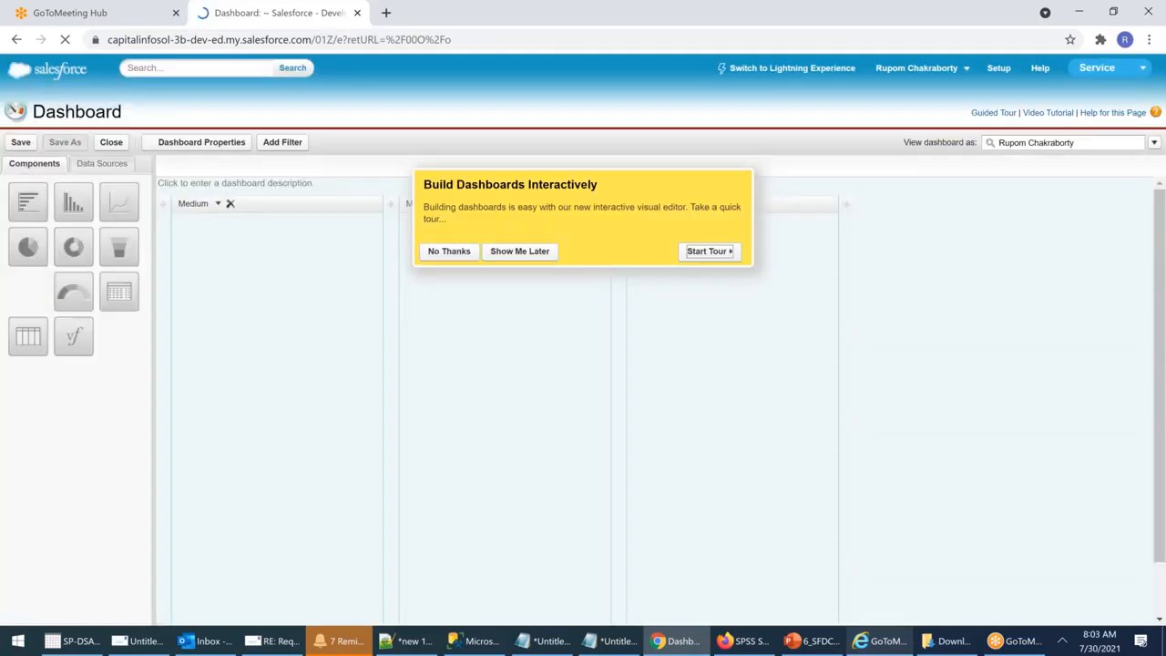
Step: Skip the tour and add Pie, Donut, Funnel, Horizontal Bar, Gauge and Line chart components
left_click(443, 251)
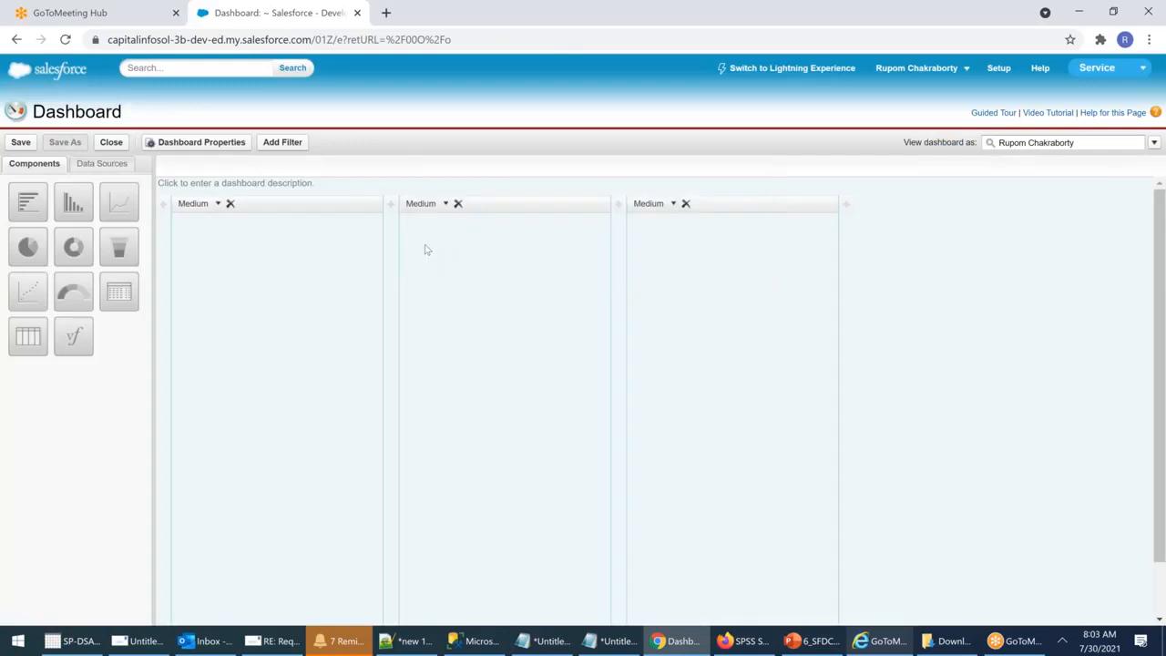
left_click_drag(27, 246, 265, 239)
left_click_drag(73, 246, 487, 273)
left_click_drag(125, 253, 733, 273)
left_click_drag(28, 202, 251, 460)
left_click_drag(73, 291, 451, 460)
left_click_drag(119, 202, 749, 501)
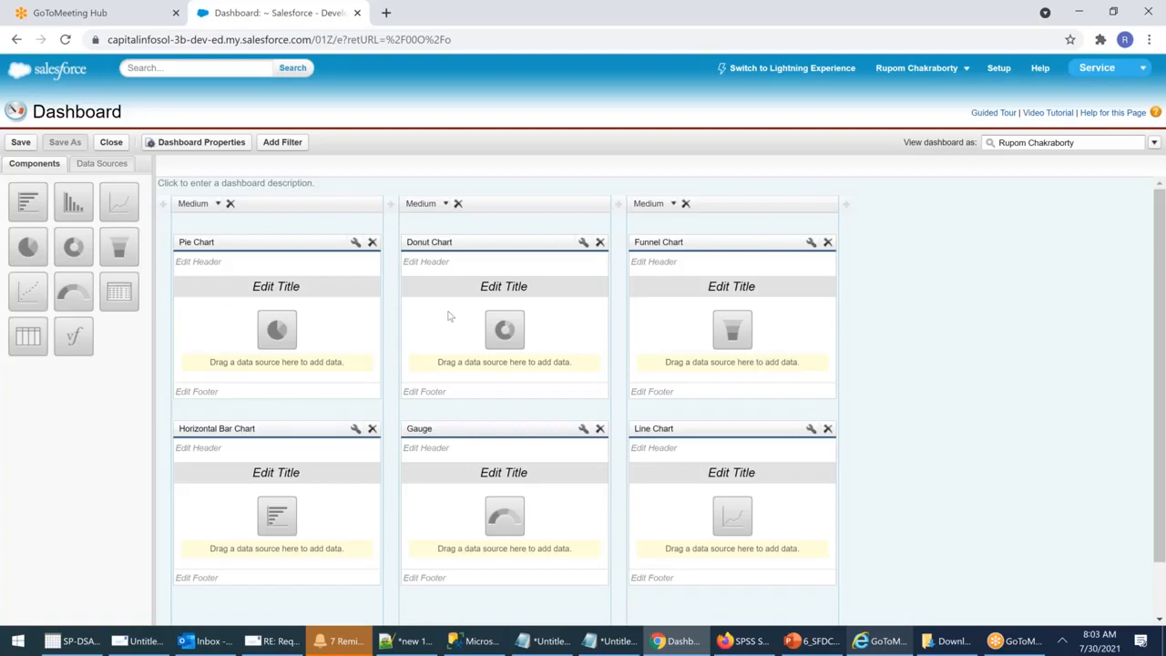
left_click(228, 263)
left_click(228, 391)
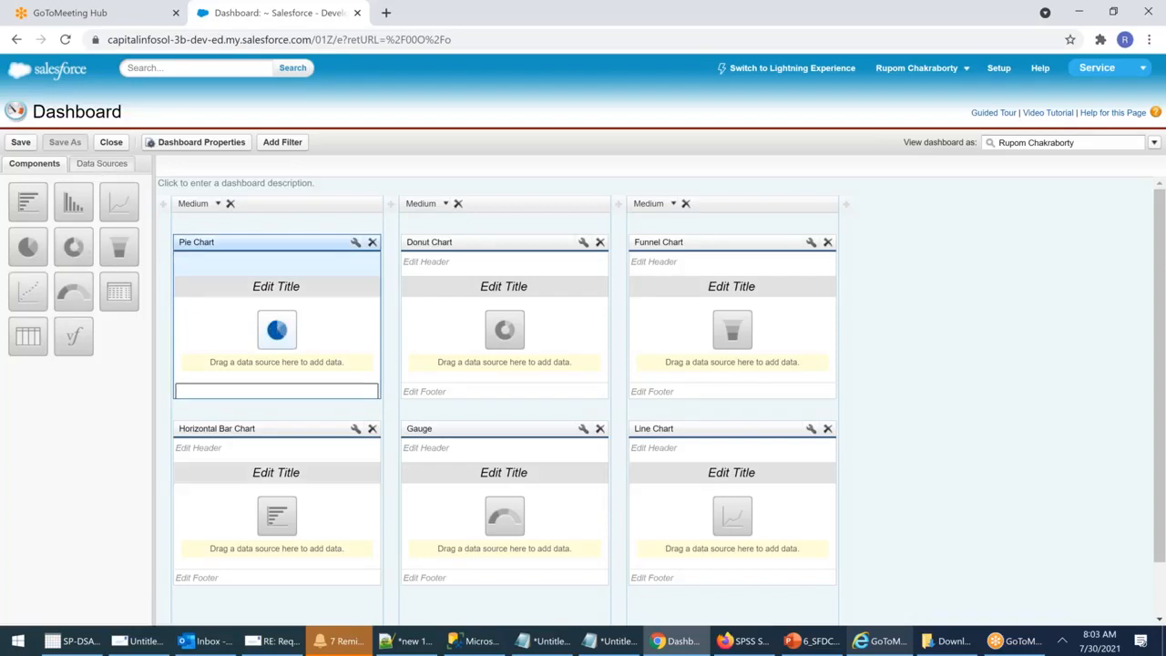
Step: Feed the pie chart from Light Sum and the donut chart from Light Tab
left_click(99, 163)
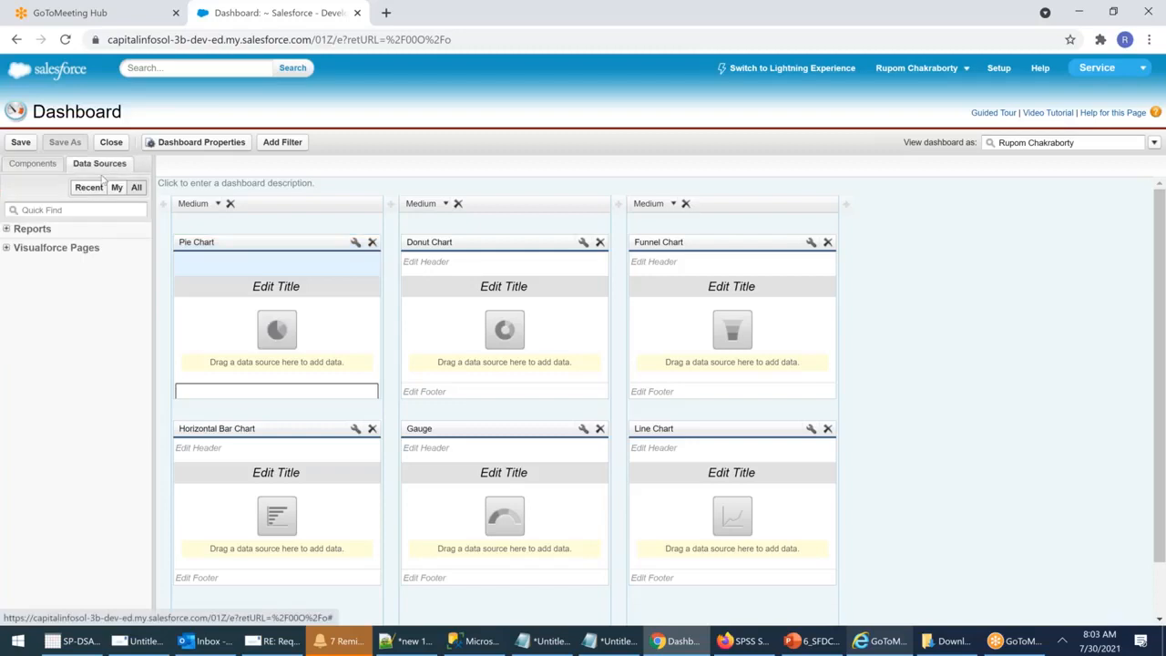
left_click(6, 228)
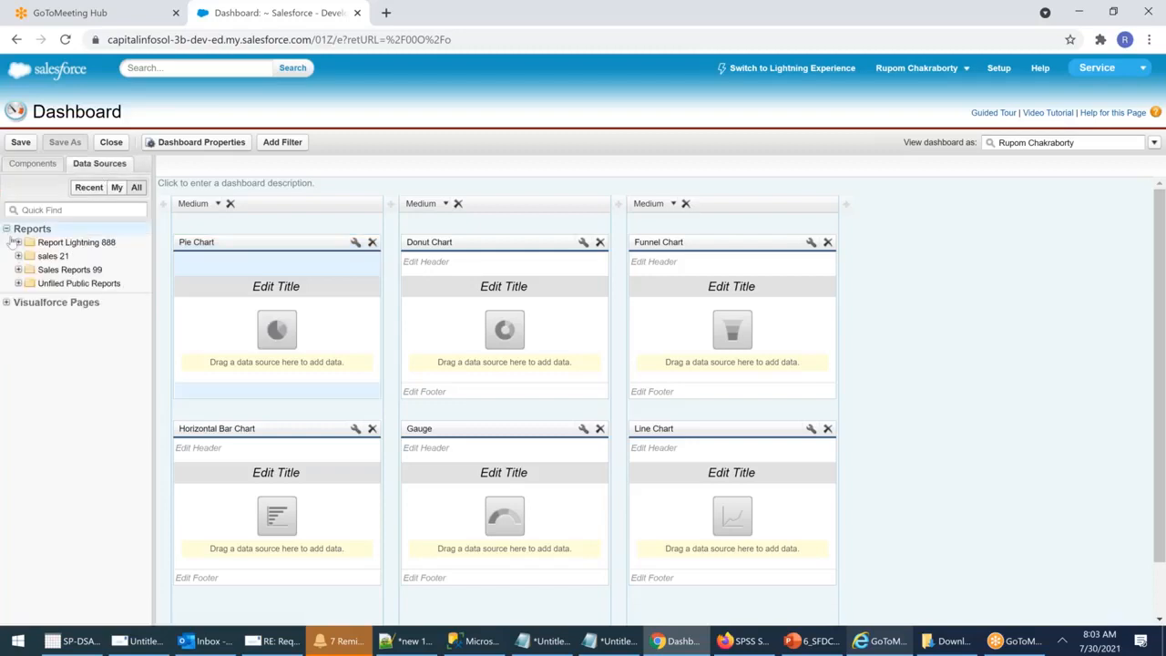
left_click(7, 302)
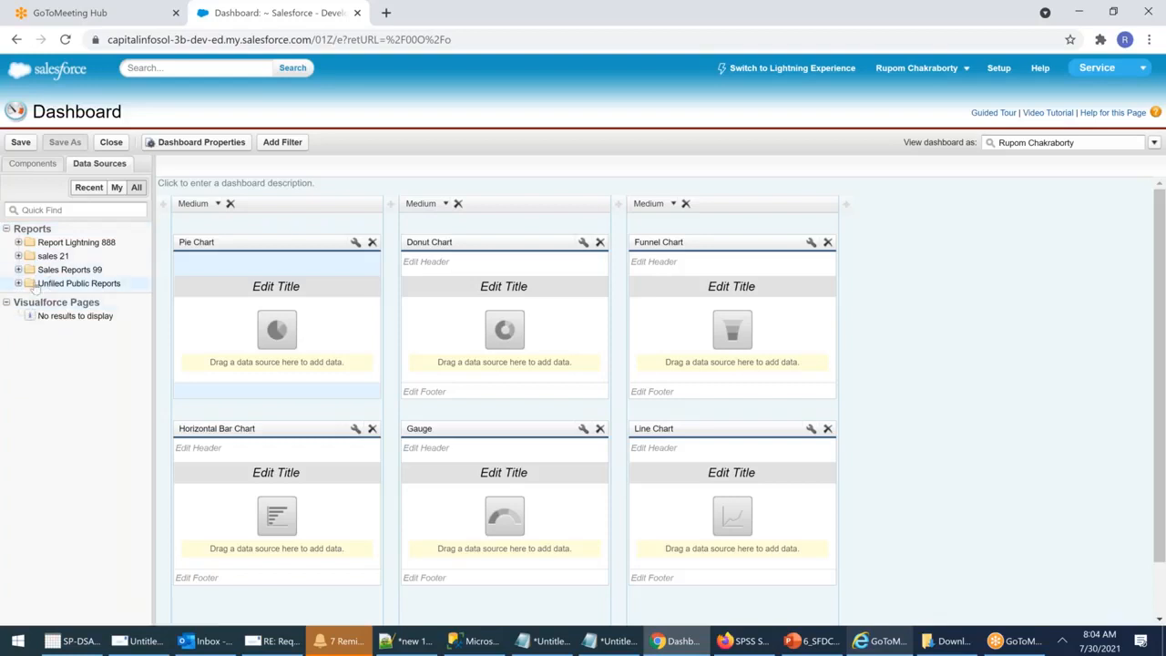
left_click(18, 242)
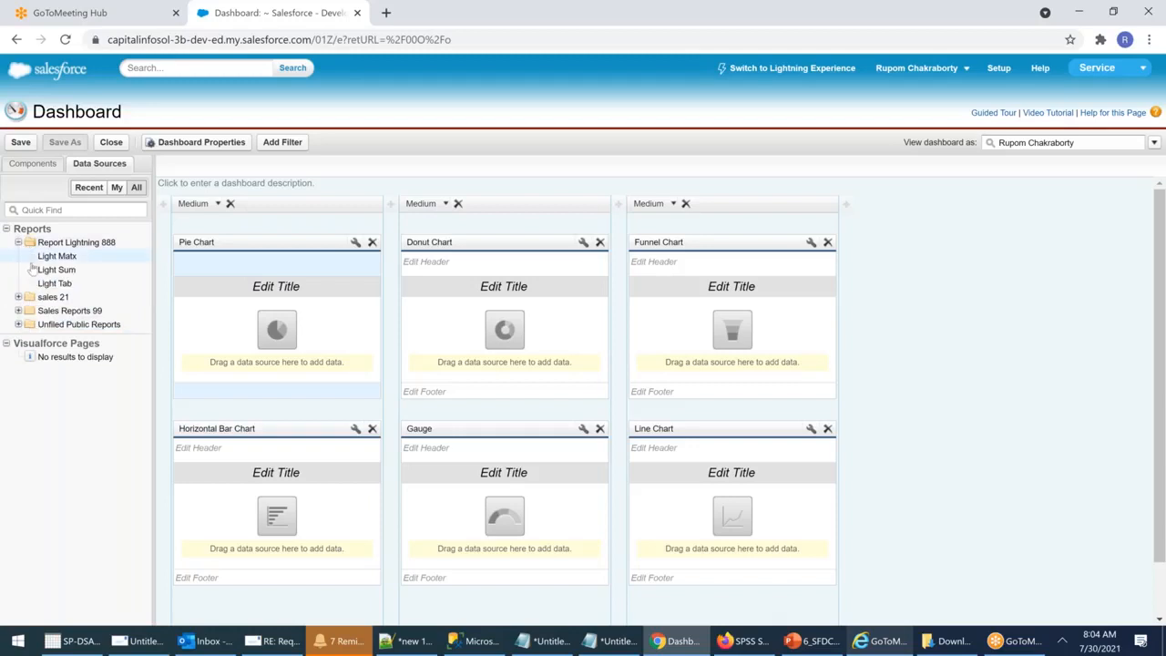
left_click_drag(56, 269, 278, 331)
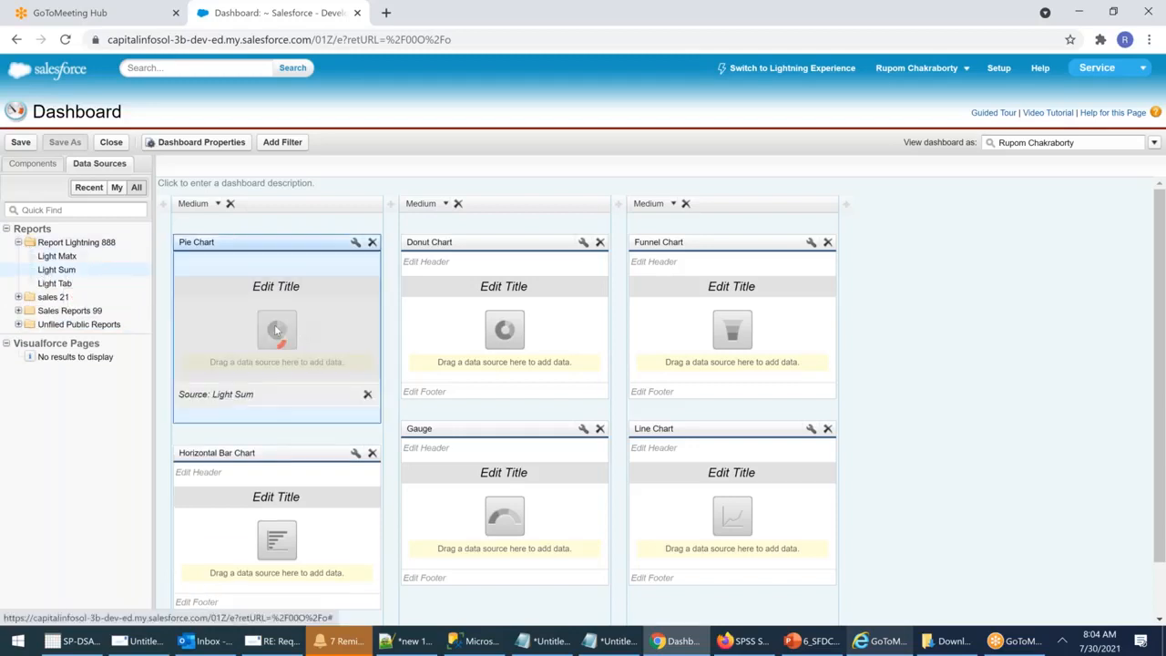
left_click_drag(66, 260, 541, 328)
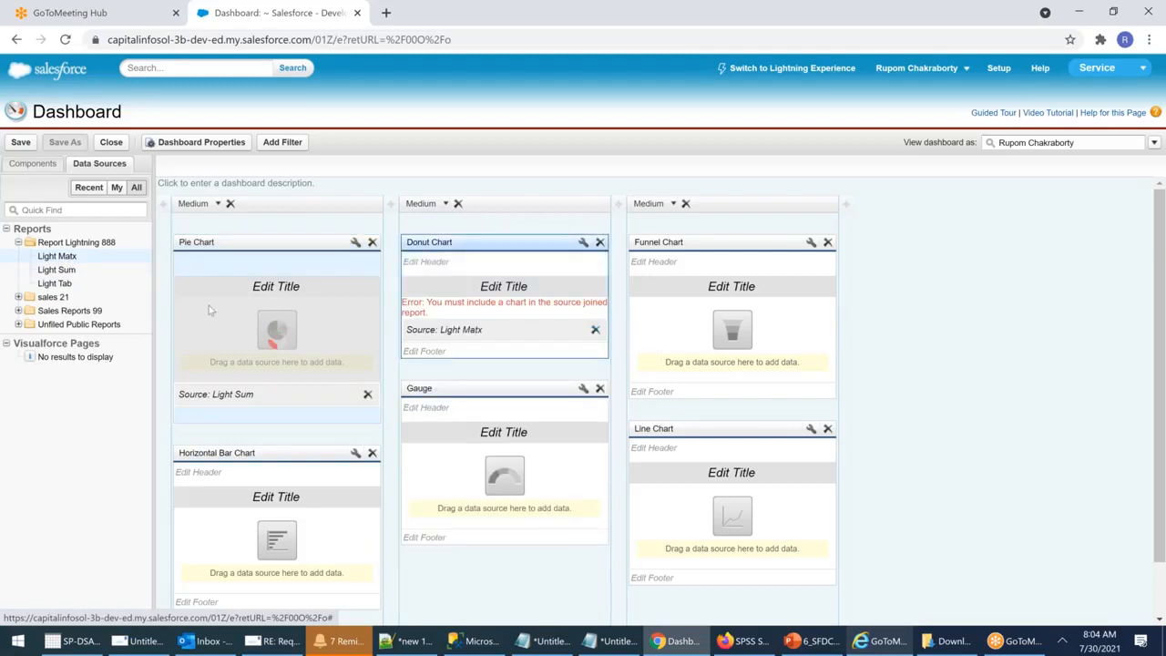
left_click_drag(54, 284, 538, 314)
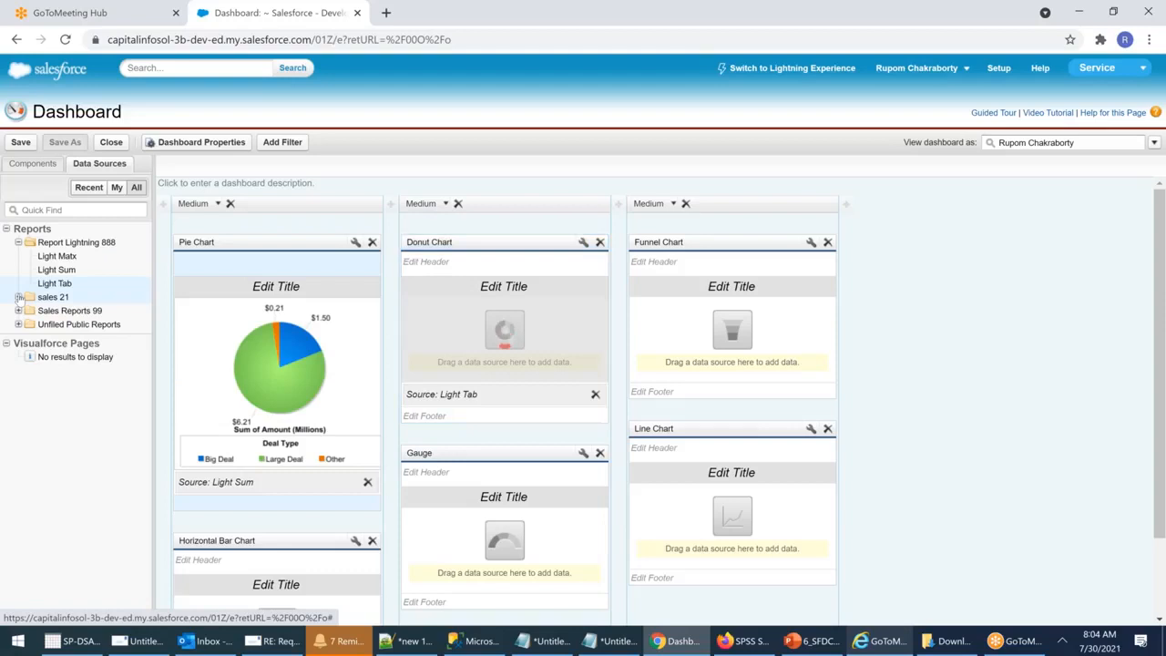
Step: Feed funnel and gauge from OPP_Sum2, line from cOPY Mat Opp, horizontal bar from Opp_Sum
left_click(53, 297)
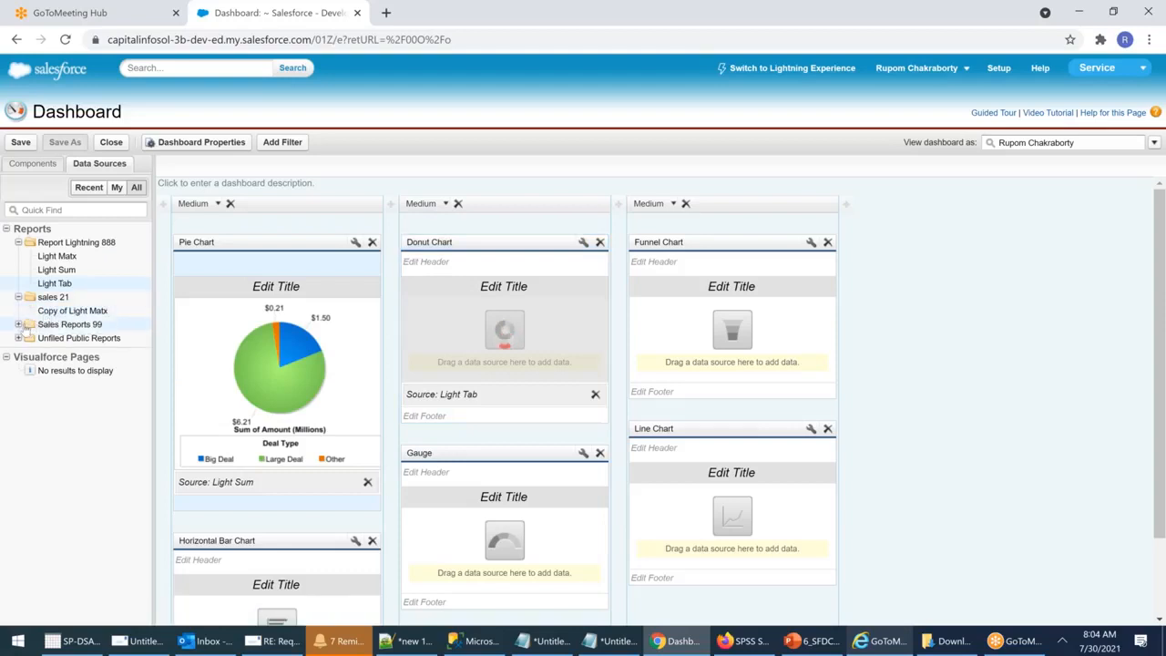
left_click(22, 325)
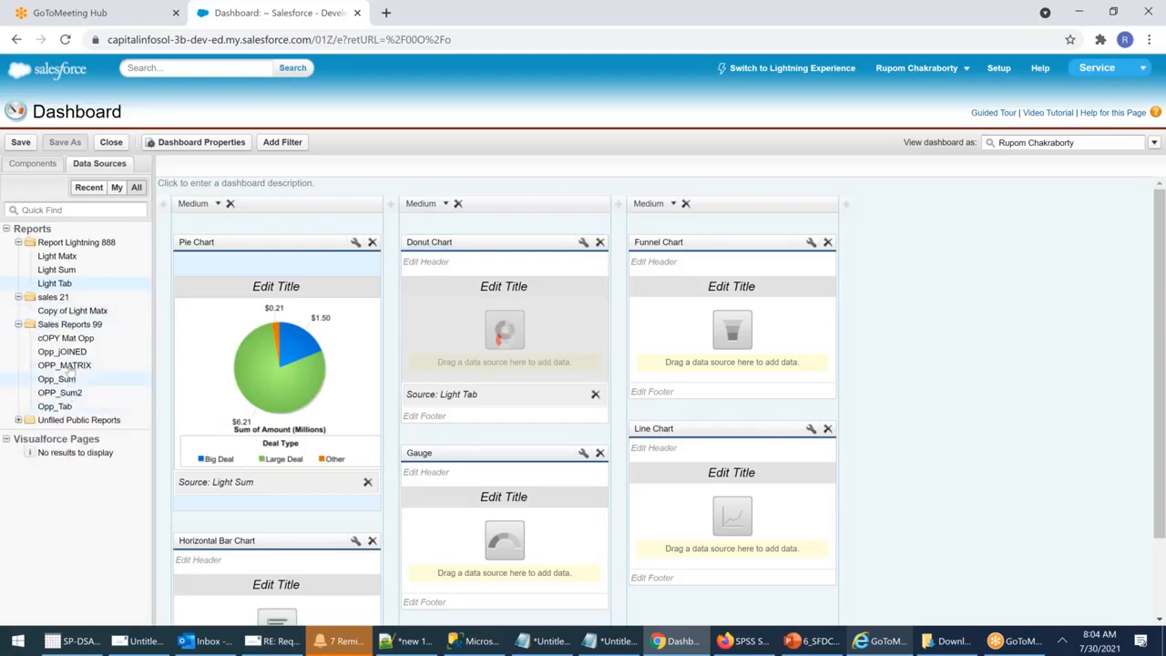
left_click_drag(60, 392, 701, 323)
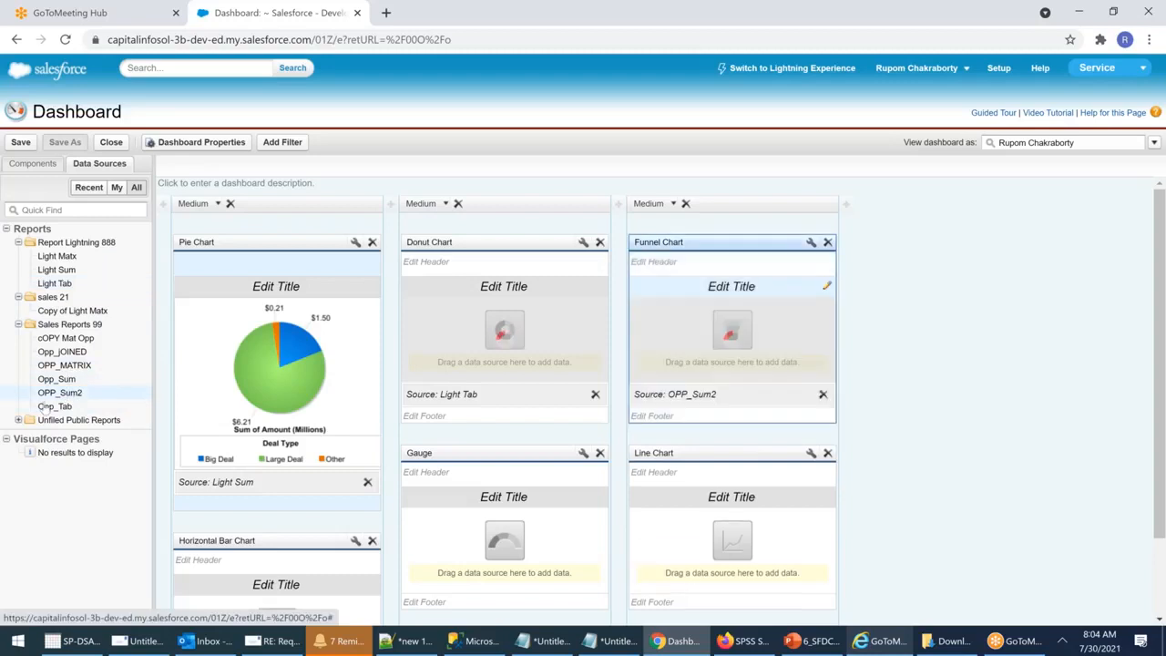
left_click_drag(78, 340, 774, 515)
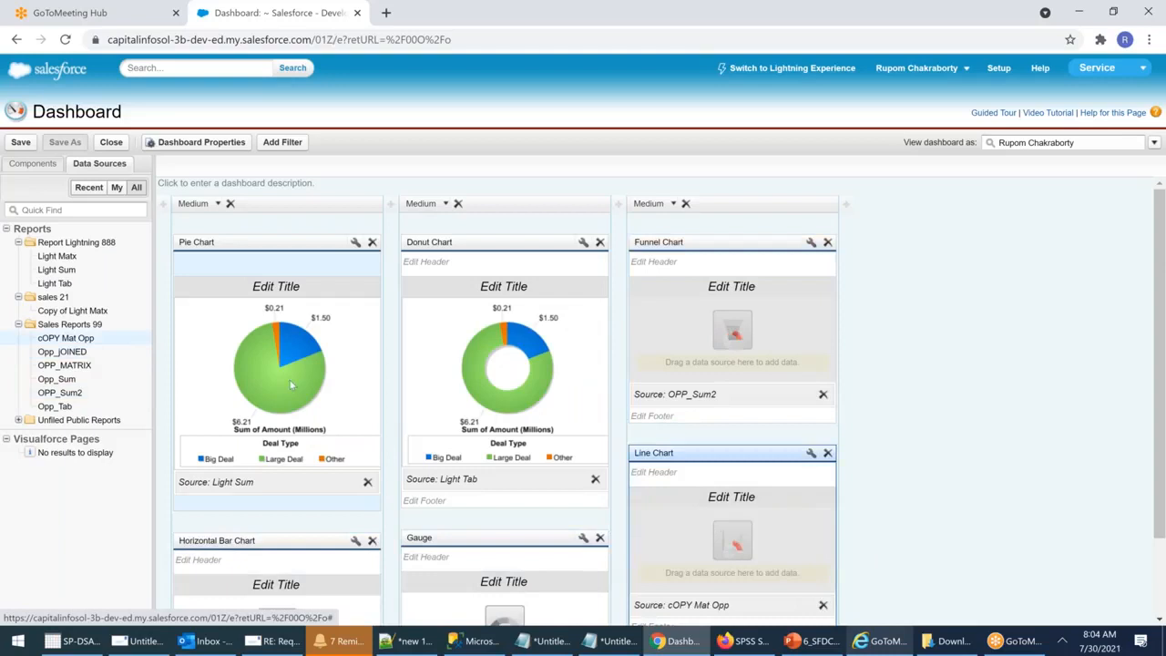
left_click_drag(62, 351, 292, 547)
left_click_drag(59, 393, 442, 539)
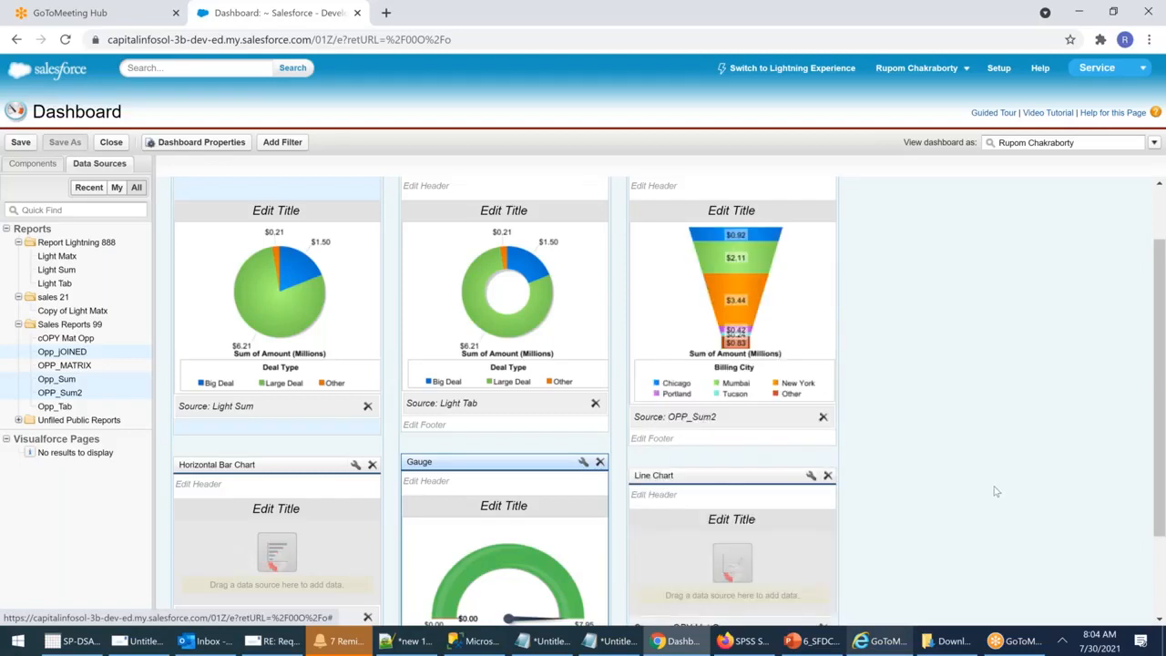
scroll(996, 492, "down", 2)
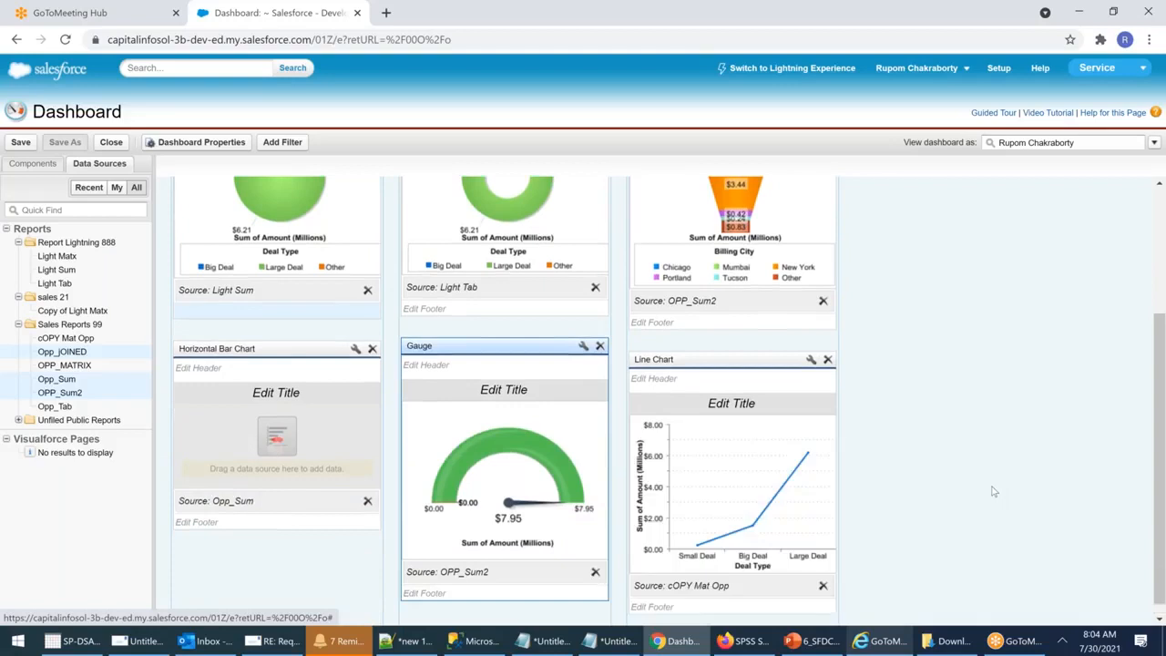
scroll(994, 492, "up", 1)
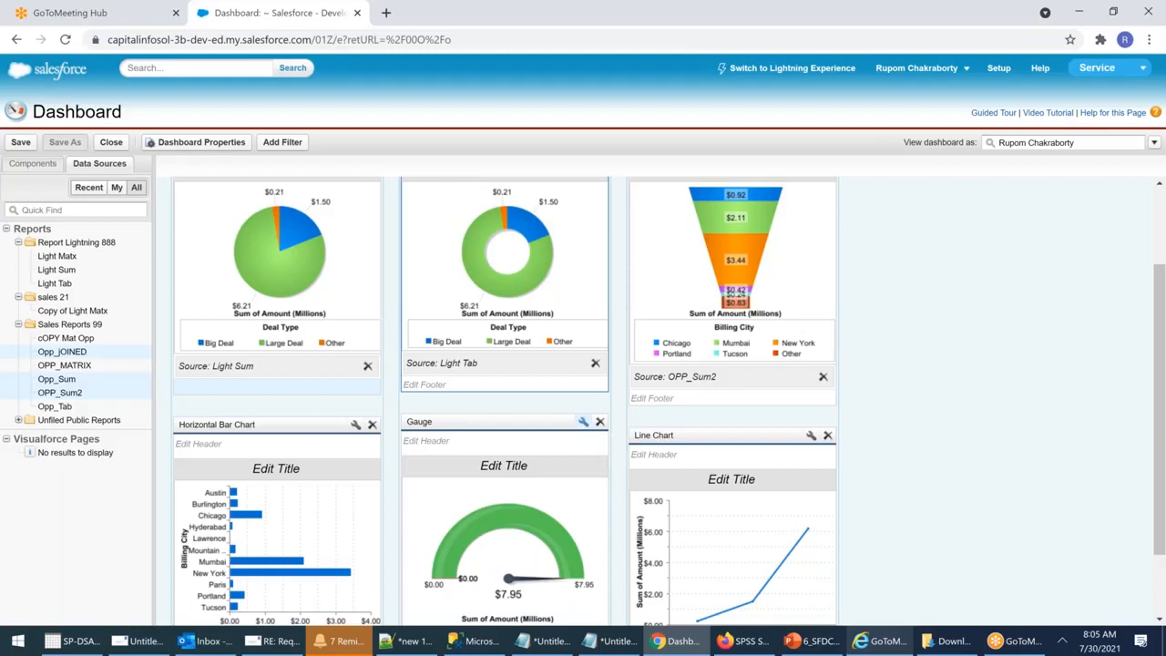
Step: Convert the gauge into a Vertical Bar Chart with Show Values and Show Details on Hover
left_click(583, 421)
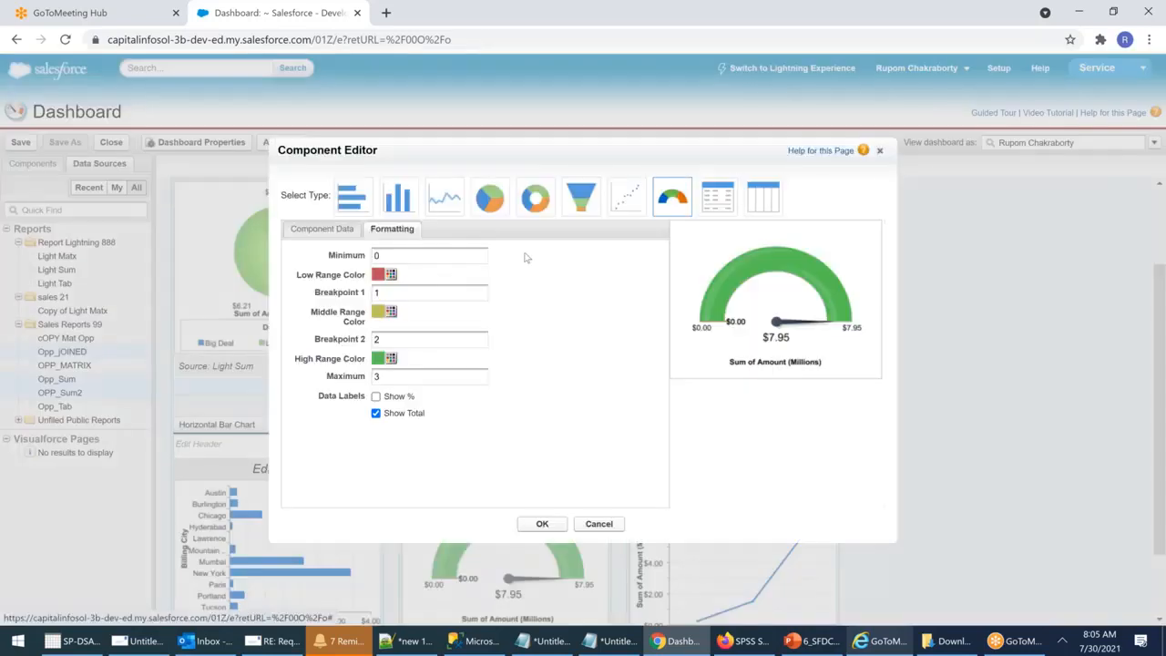
left_click(392, 279)
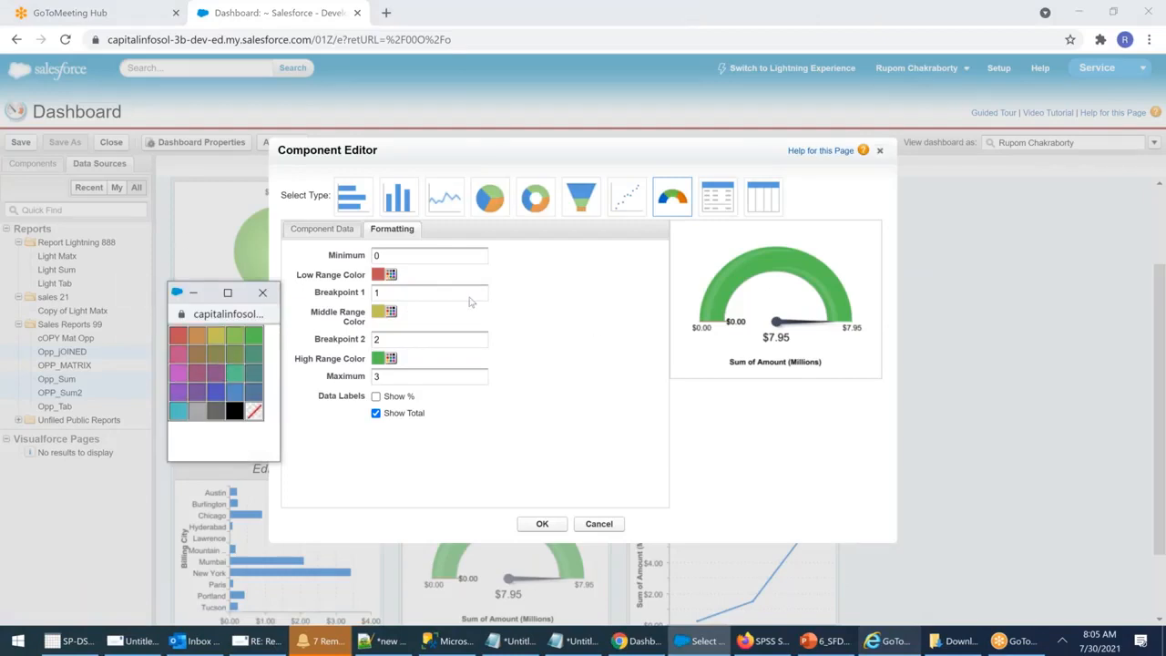
left_click(443, 364)
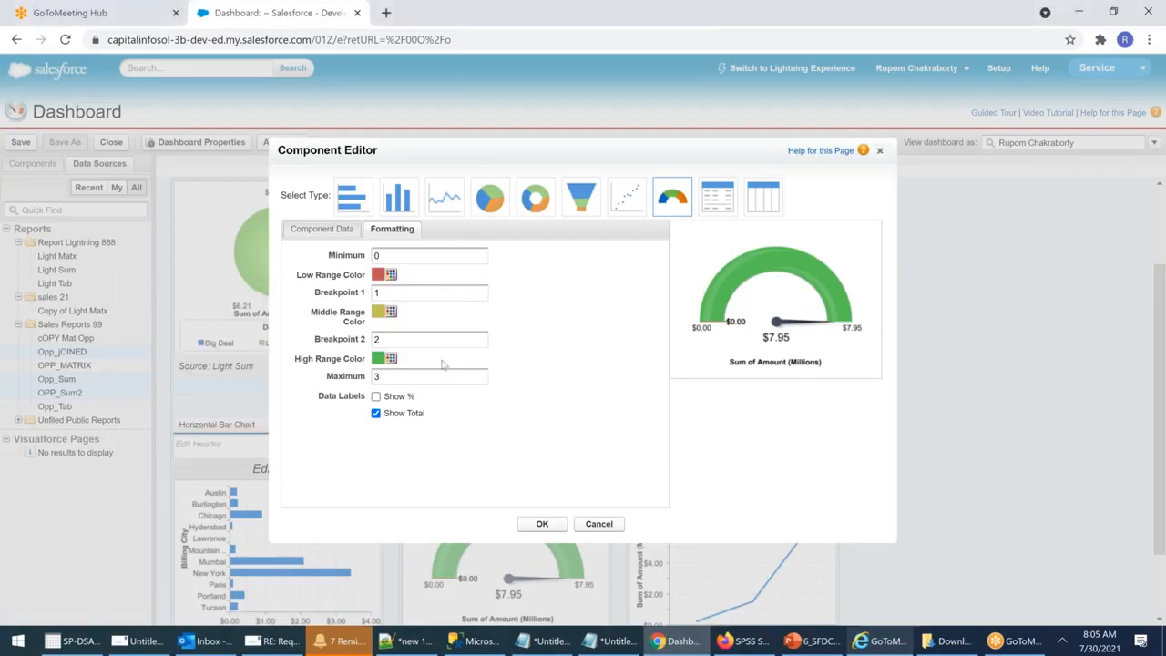
left_click(376, 396)
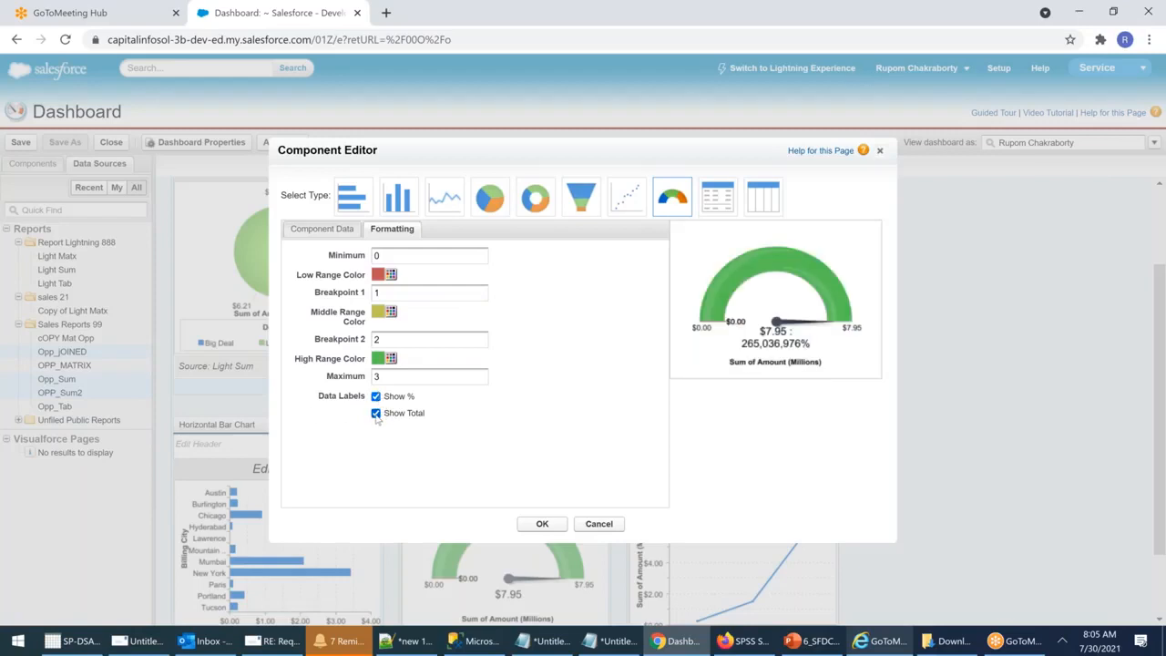
left_click(377, 397)
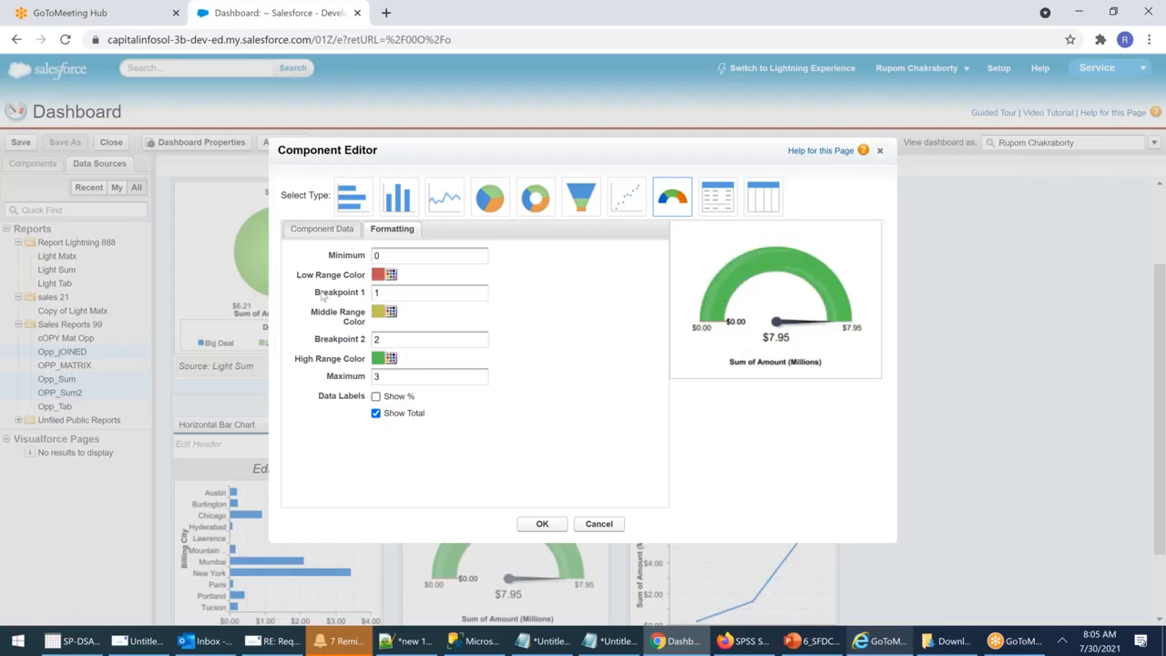
left_click(406, 207)
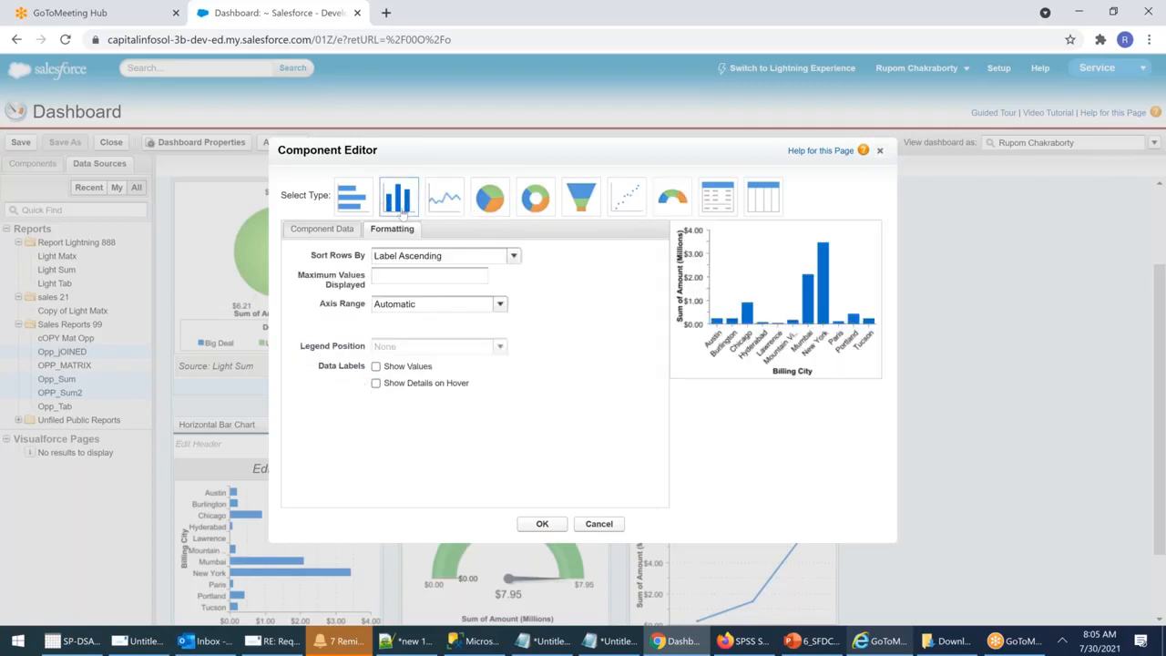
left_click(376, 367)
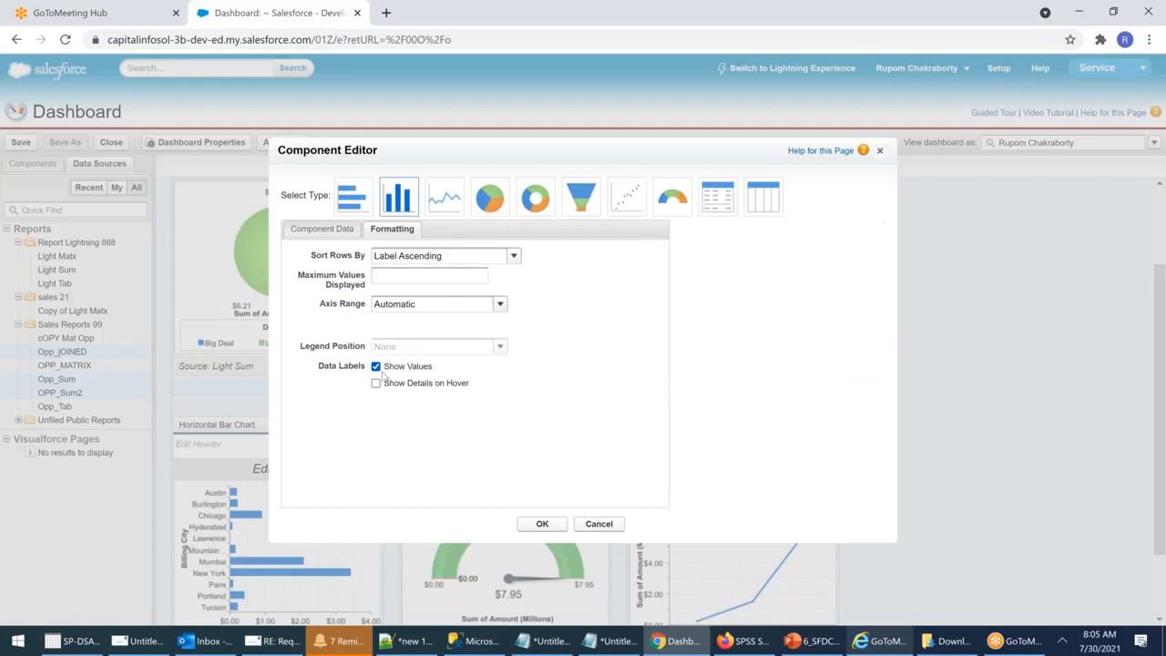
left_click(376, 383)
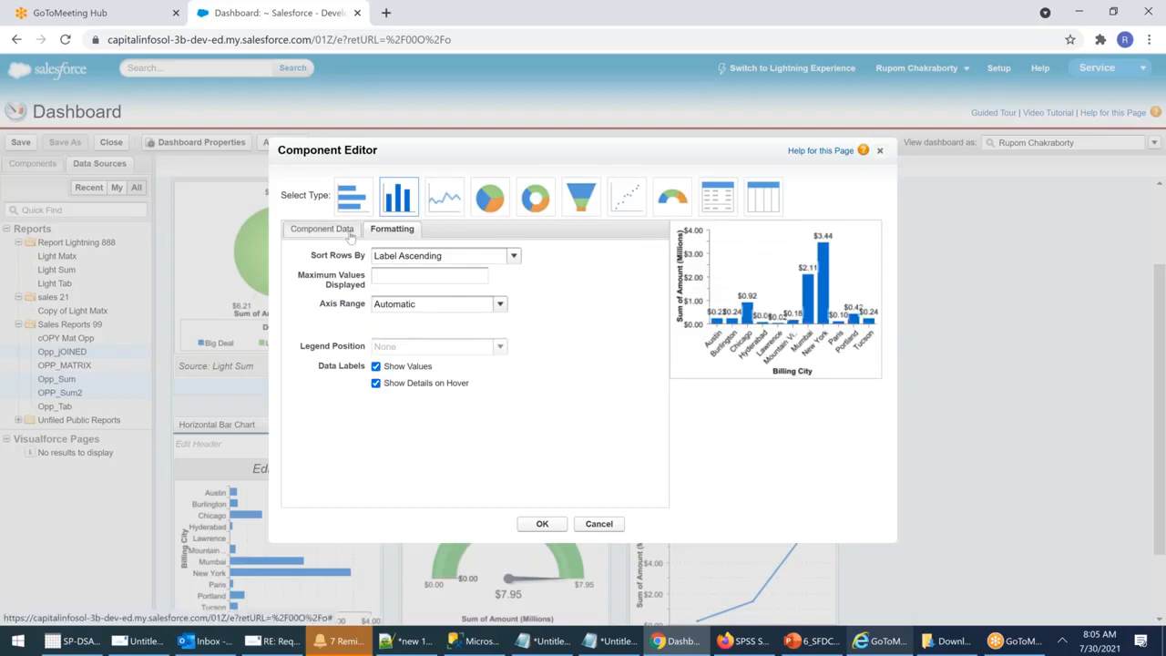
left_click(542, 523)
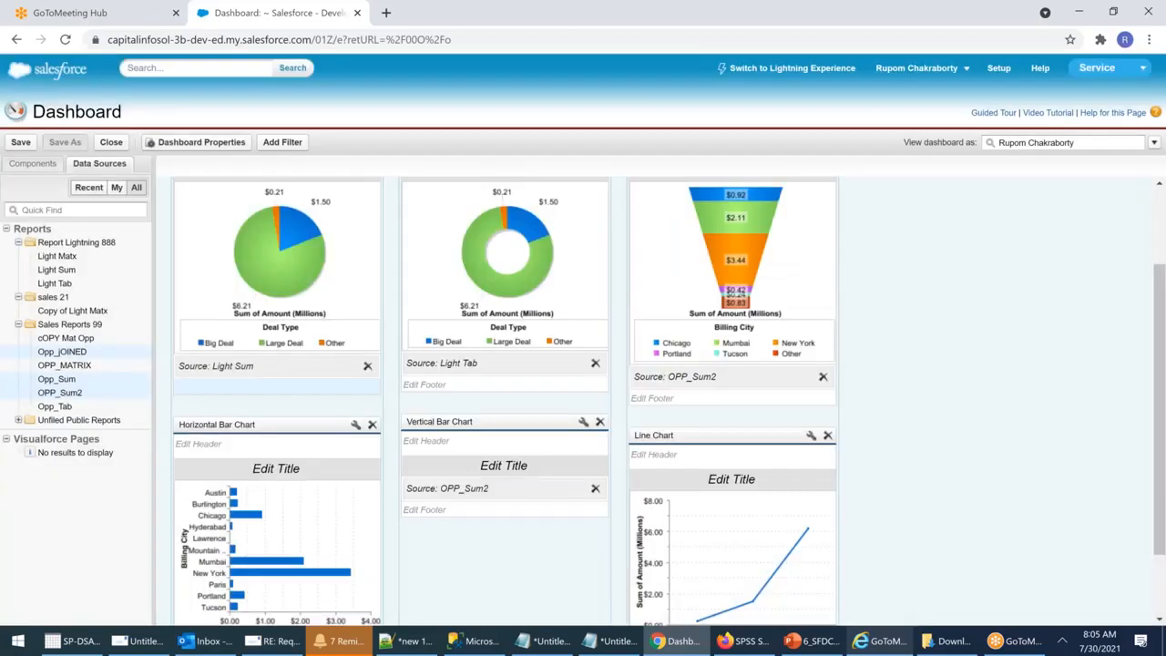
Step: Open the Add Filter dialog from the top of the dashboard
scroll(587, 472, "down", 1)
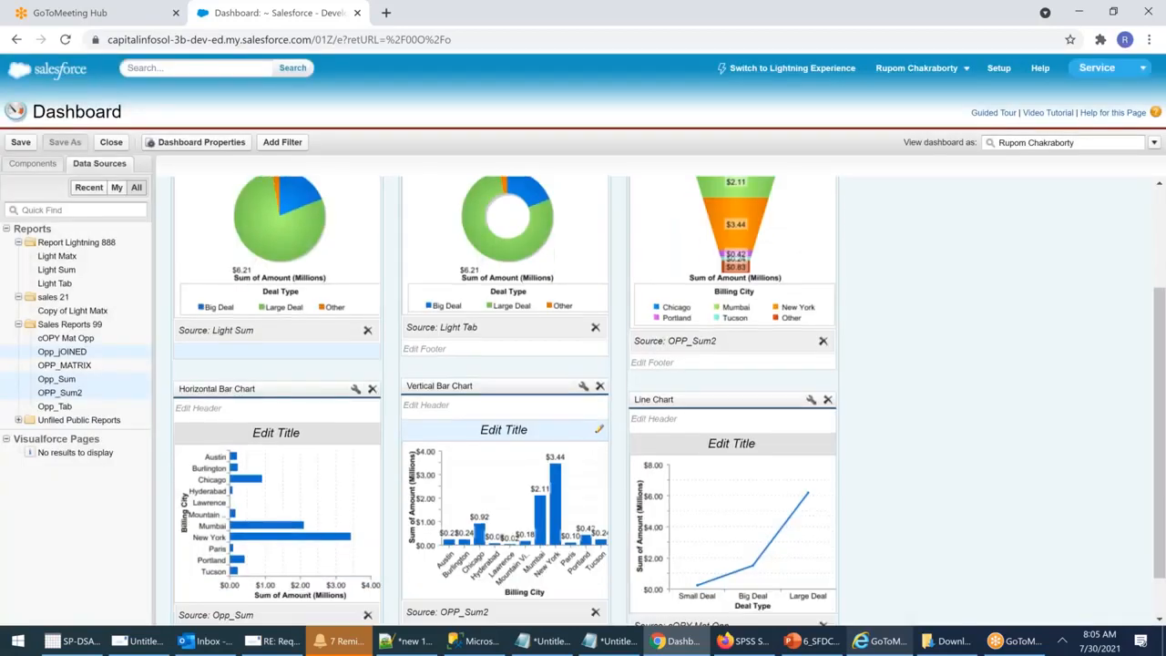
scroll(613, 460, "down", 1)
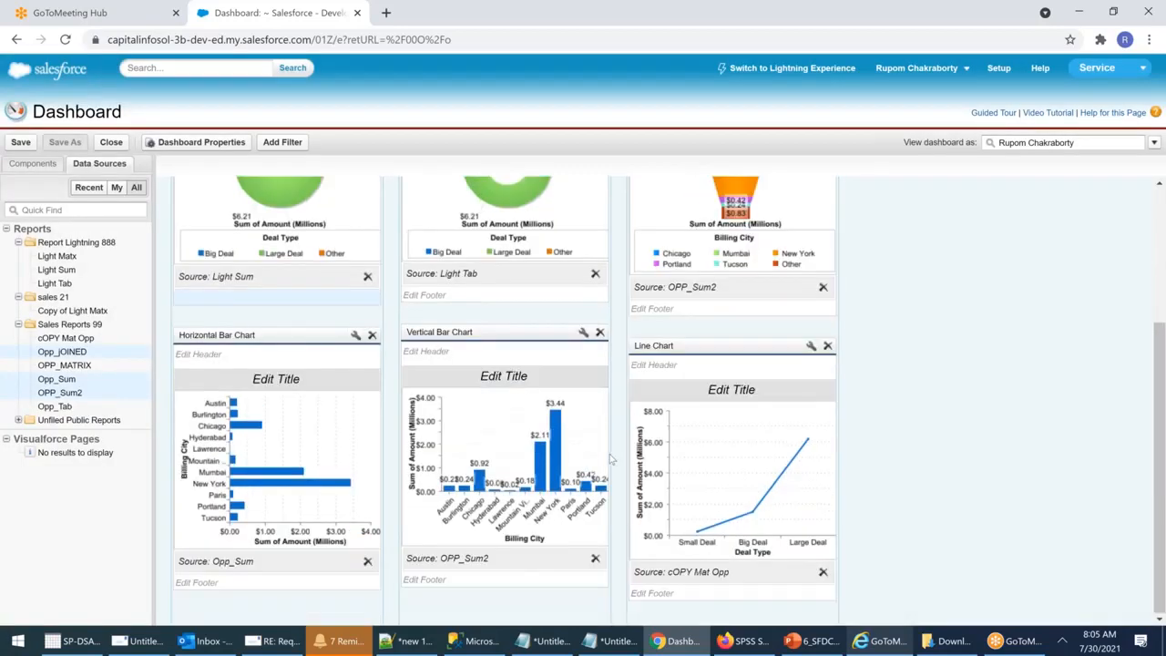
scroll(610, 460, "up", 4)
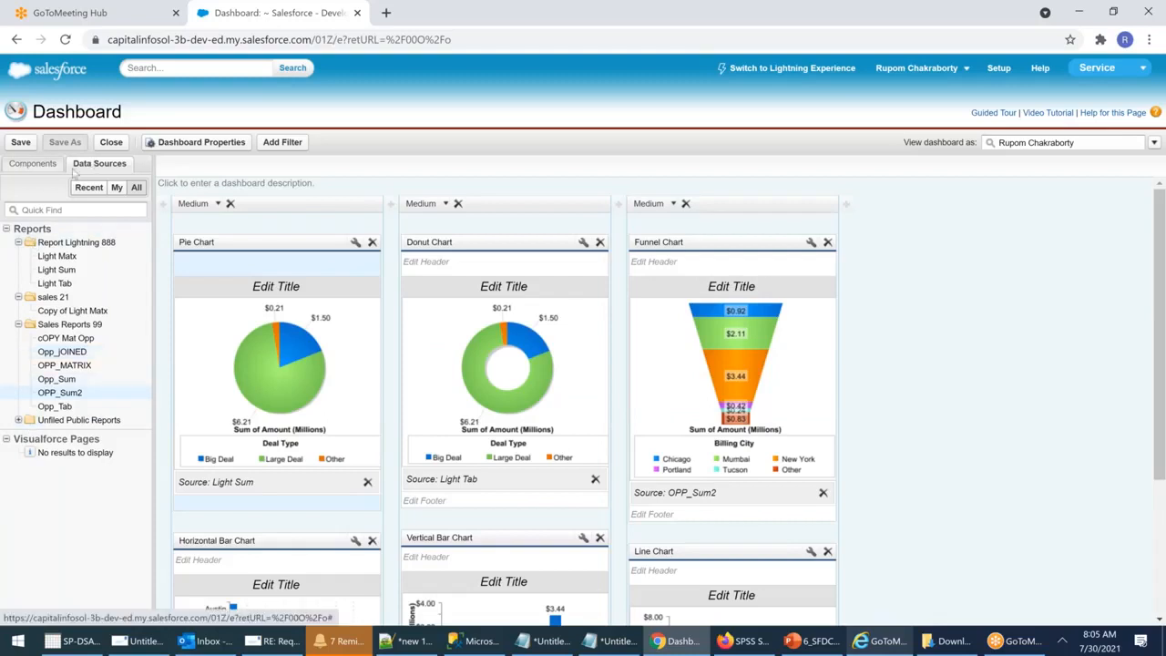
left_click(282, 143)
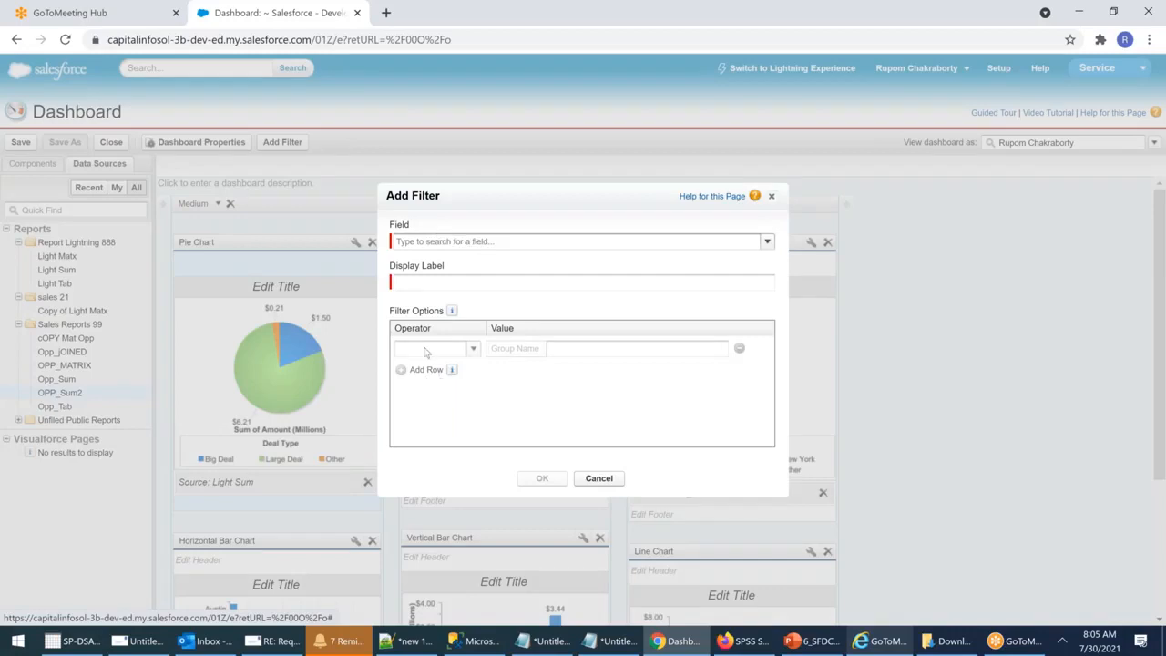
Step: Choose Billing City as the filter field and select its display label
left_click(421, 242)
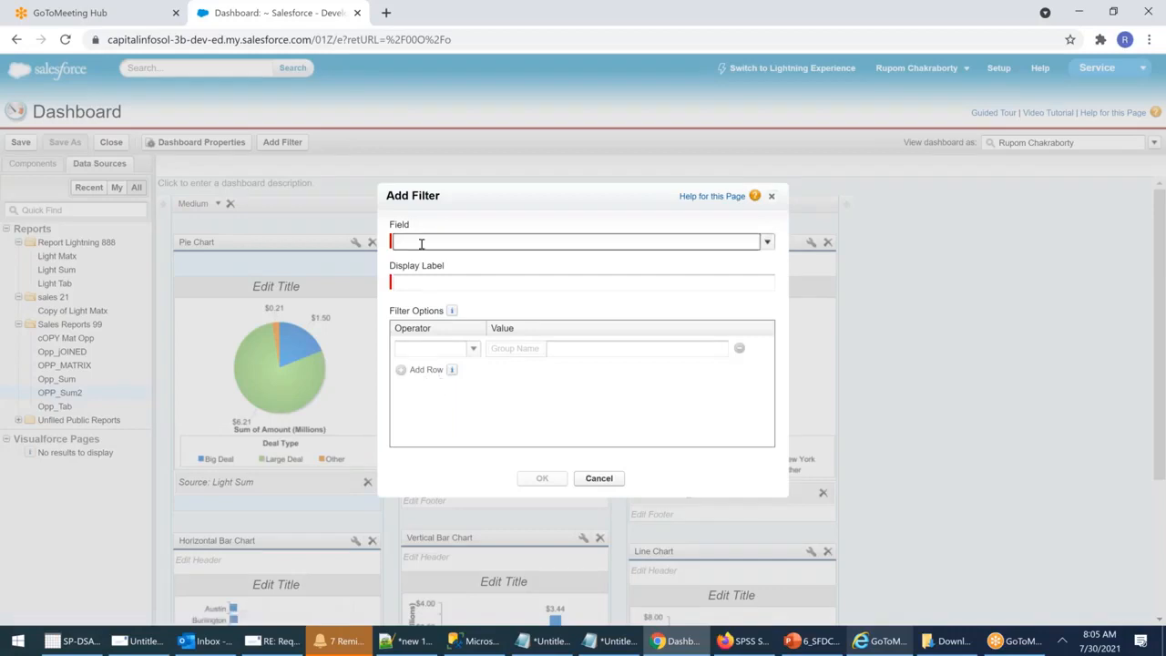
type("By")
key("BackSpace")
key("BackSpace")
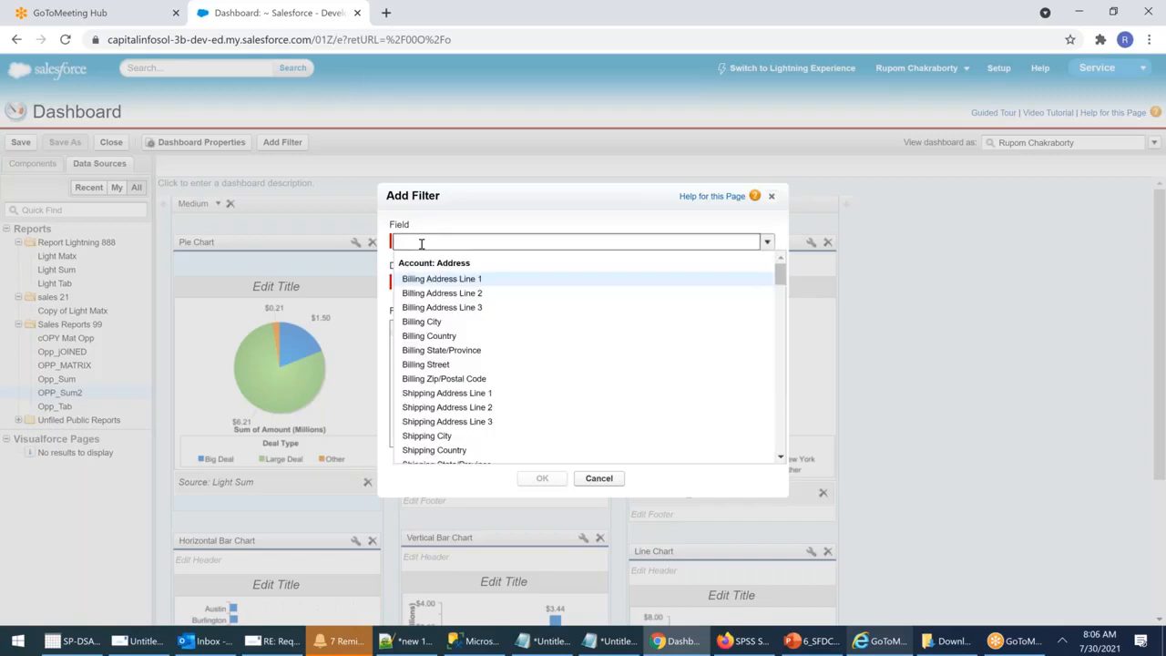
type("by")
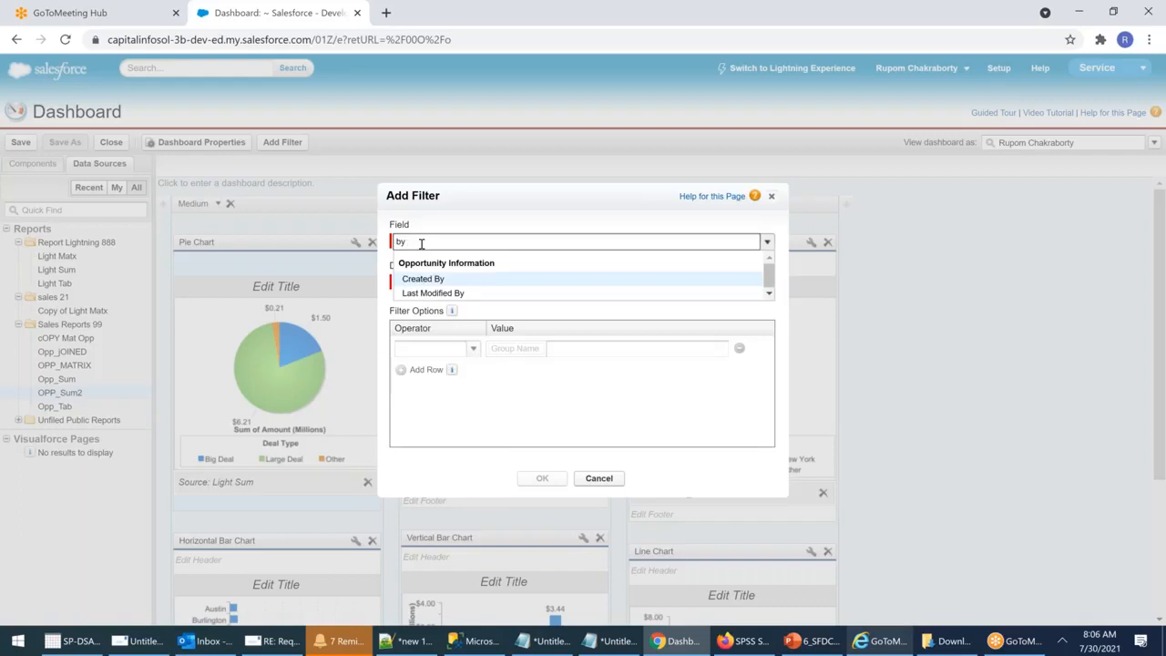
key("BackSpace")
key("BackSpace")
key("Down")
key("Down")
key("Down")
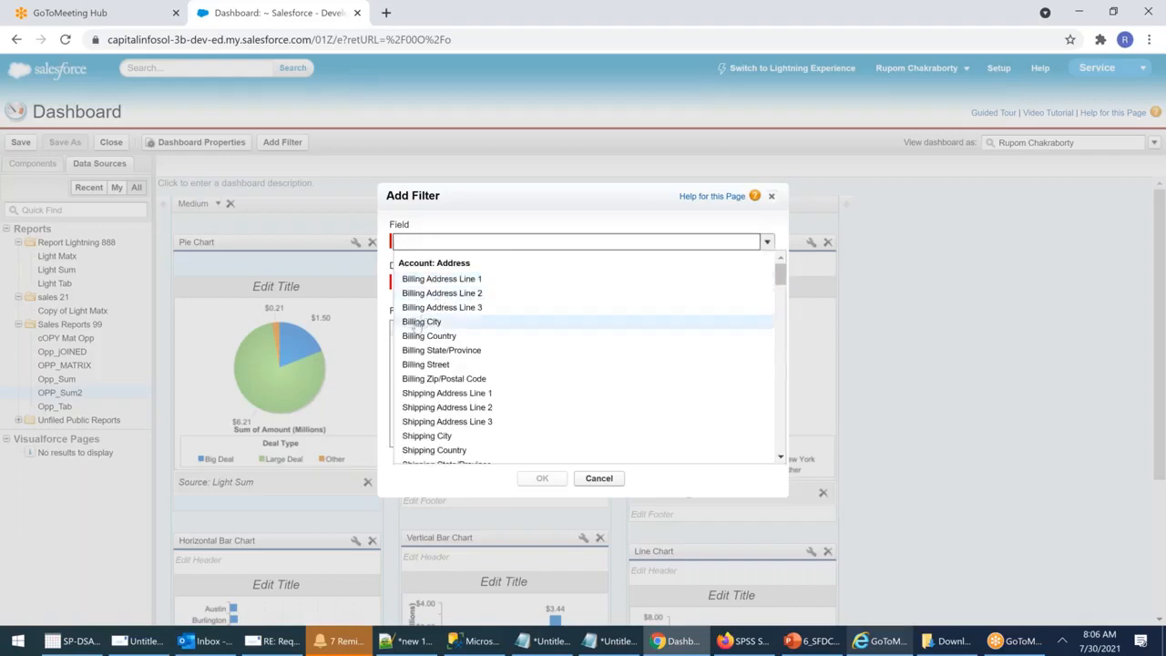
key("Return")
left_click(479, 283)
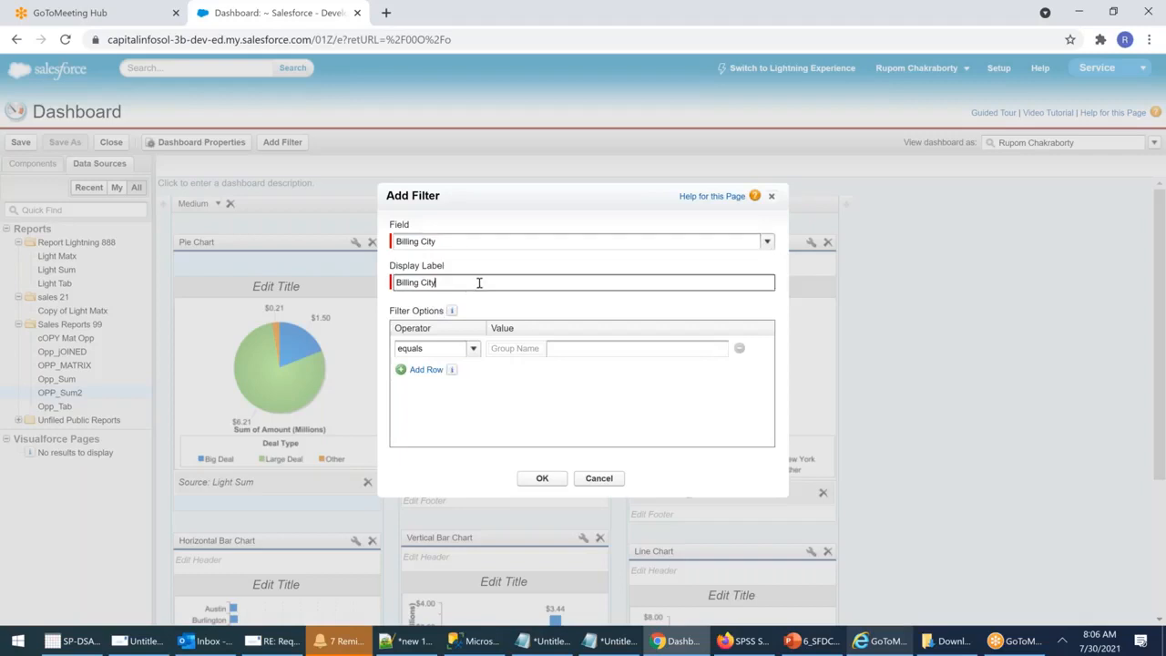
left_click_drag(413, 283, 379, 286)
Step: Set the first filter row to contains, grouping Mum as Mumbai
left_click(472, 349)
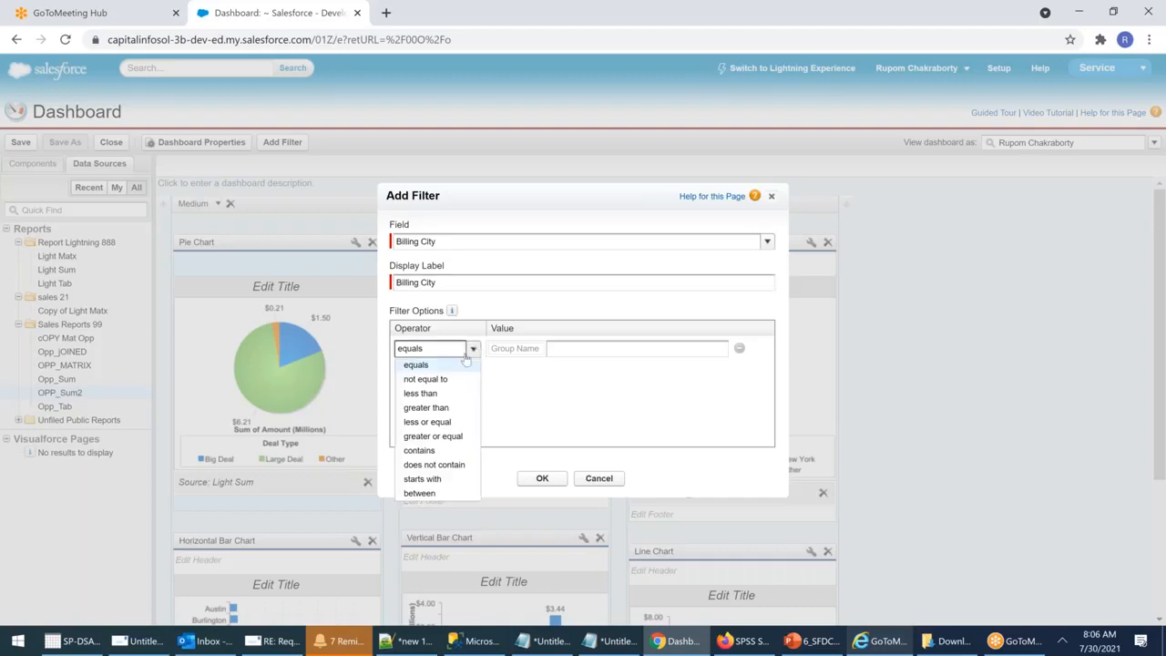
left_click(417, 366)
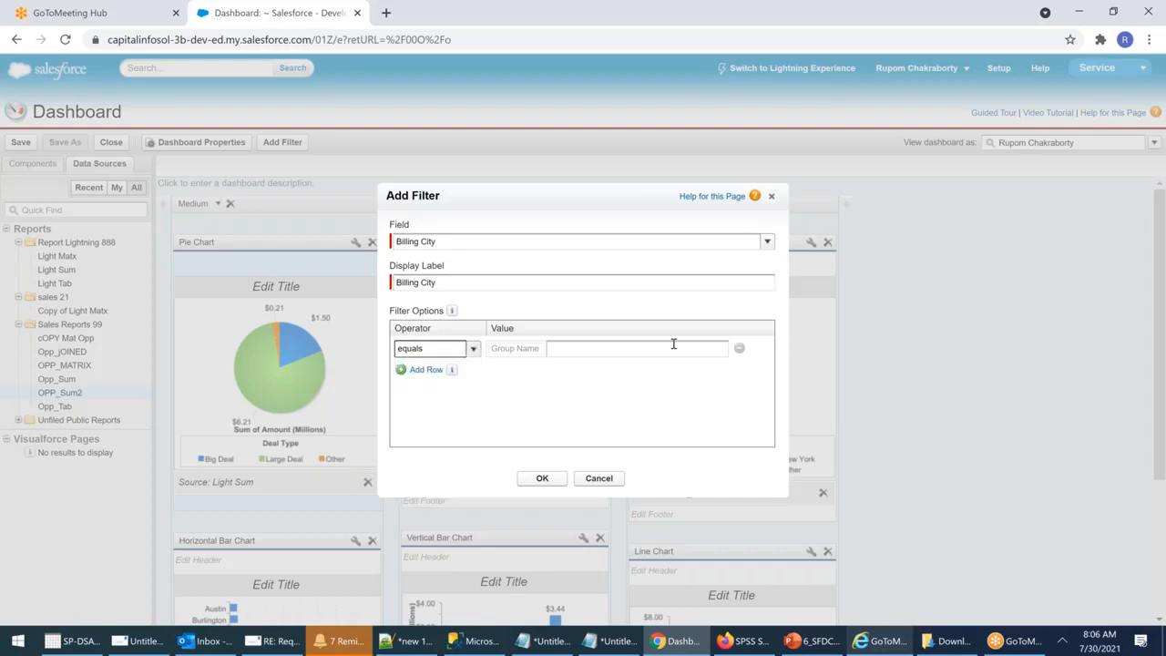
left_click(474, 352)
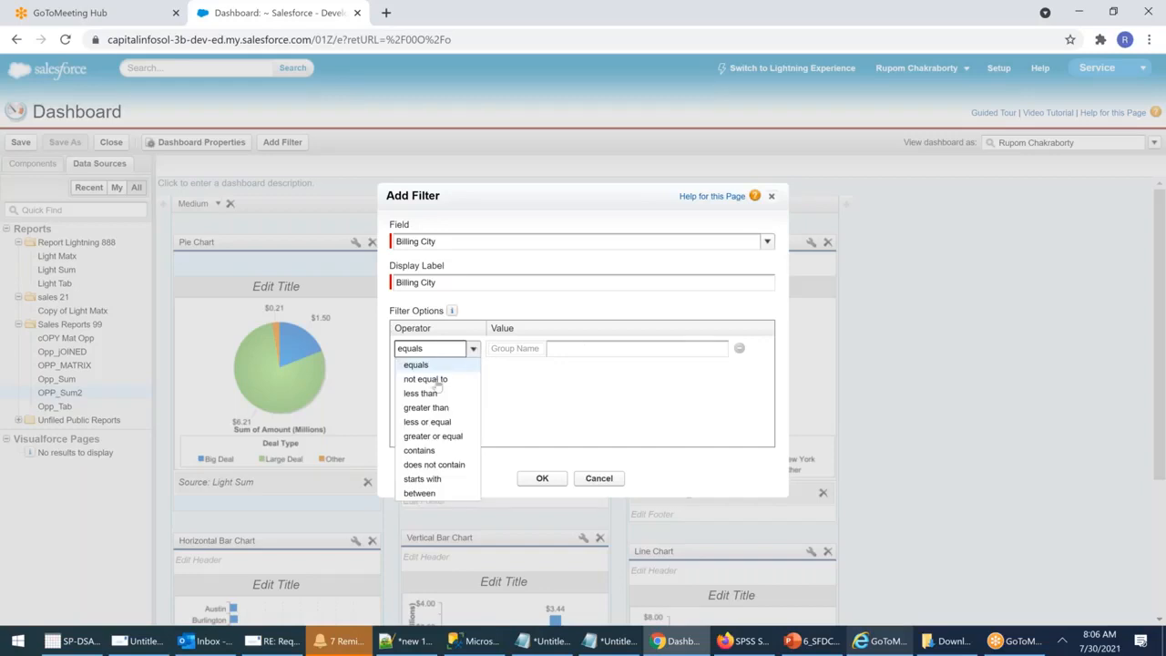
left_click(420, 450)
left_click(587, 348)
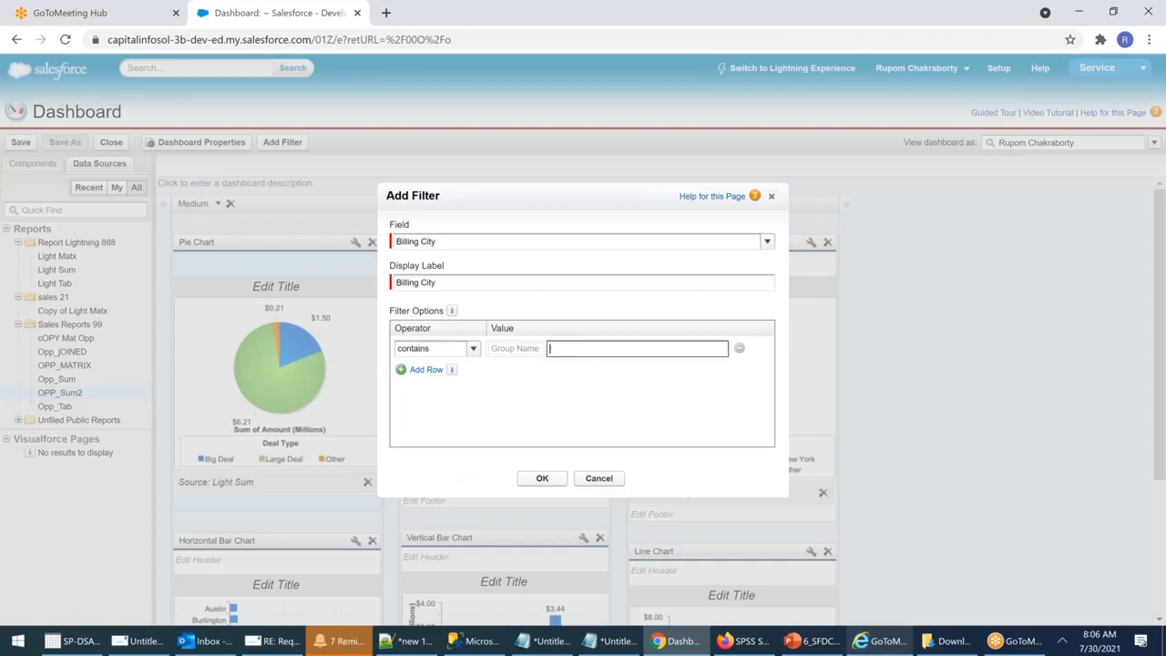
left_click(533, 348)
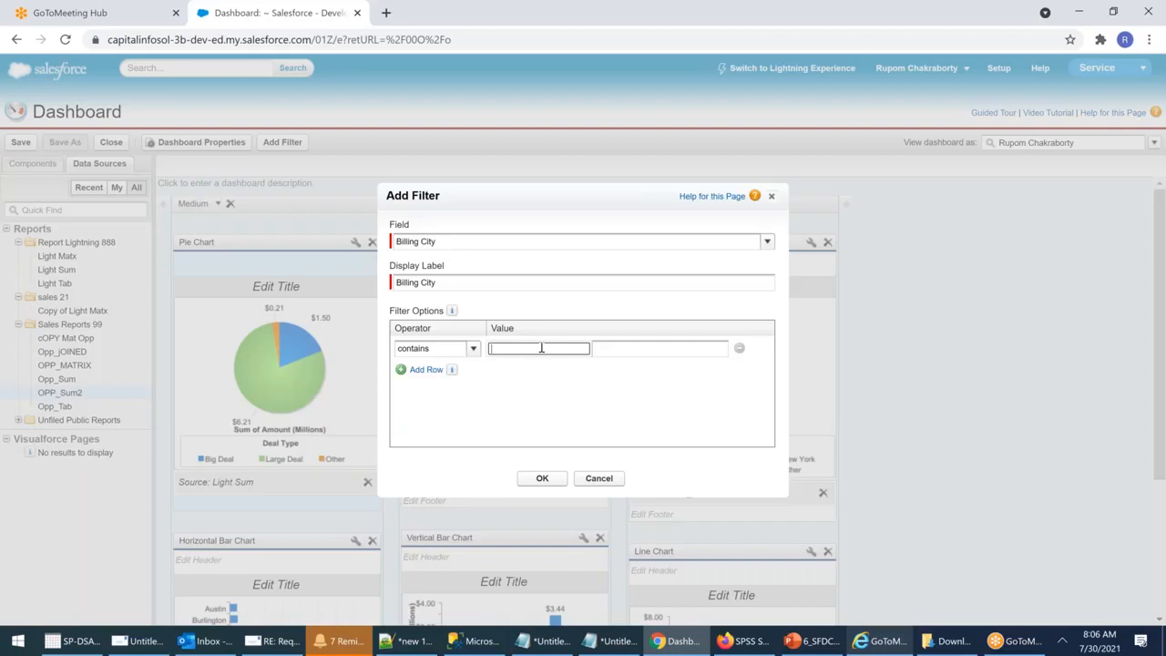
left_click(655, 350)
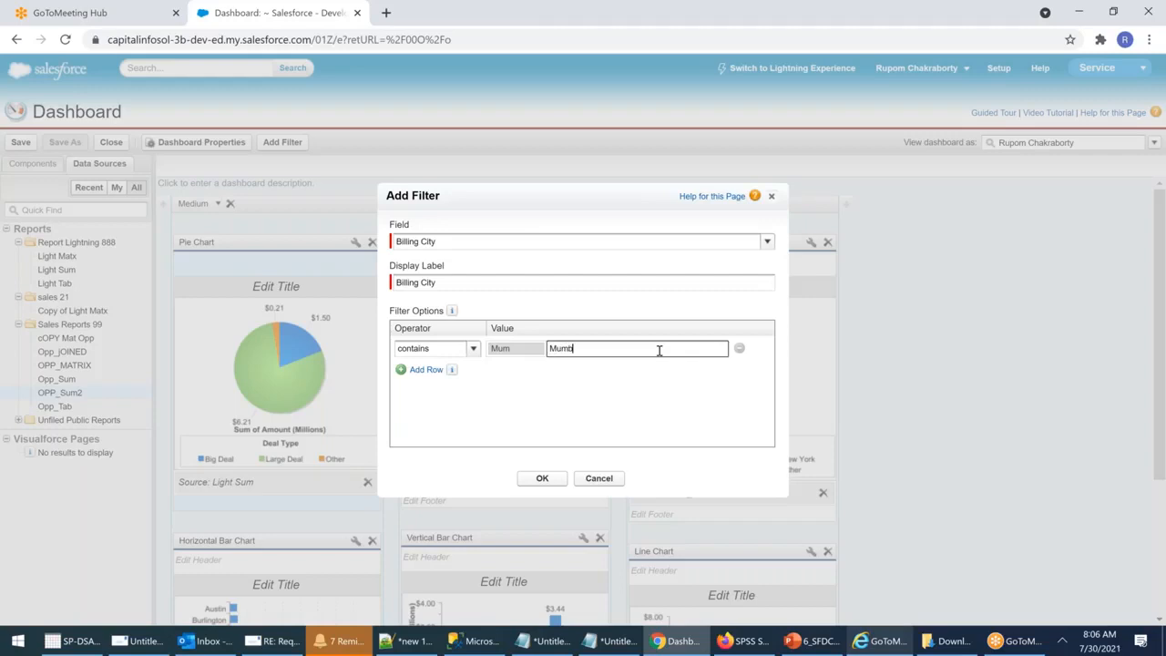
Step: Add a second contains row, Hyd as Hyderabad, and confirm the filter
left_click(425, 369)
left_click(436, 373)
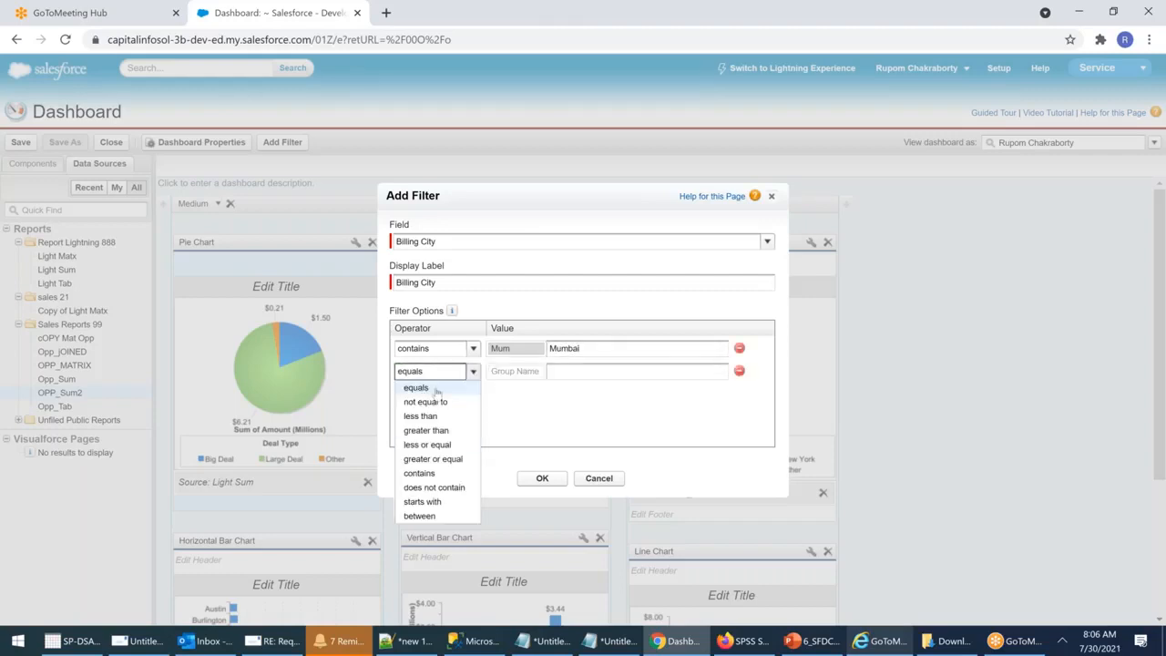
left_click(421, 473)
left_click(502, 371)
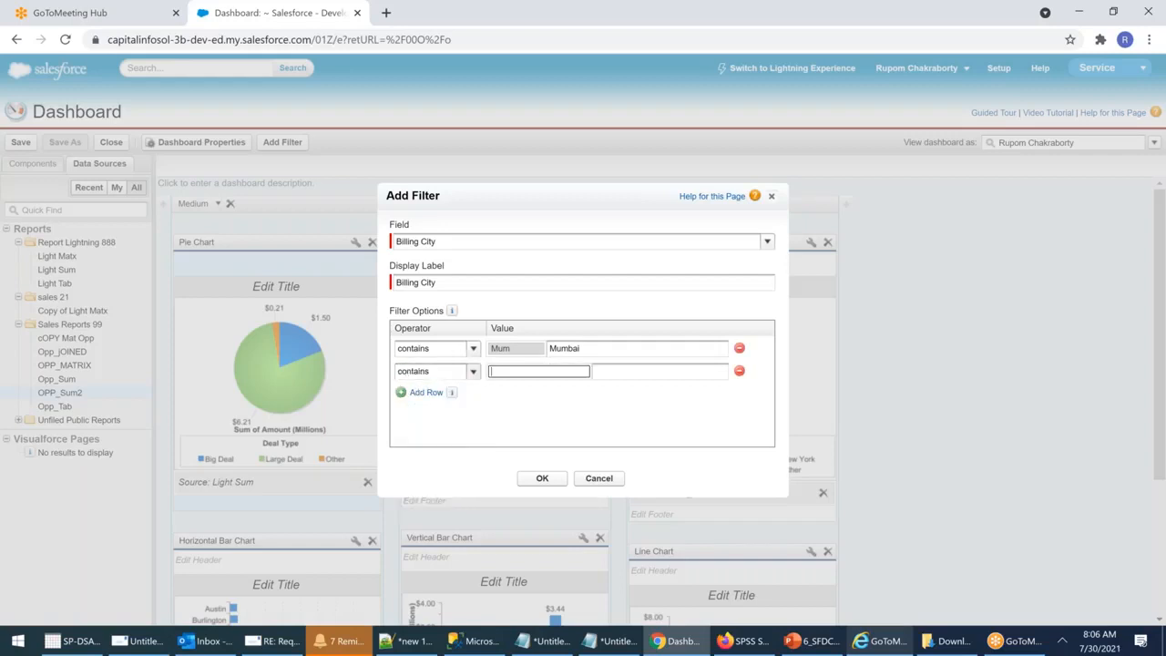
left_click(665, 374)
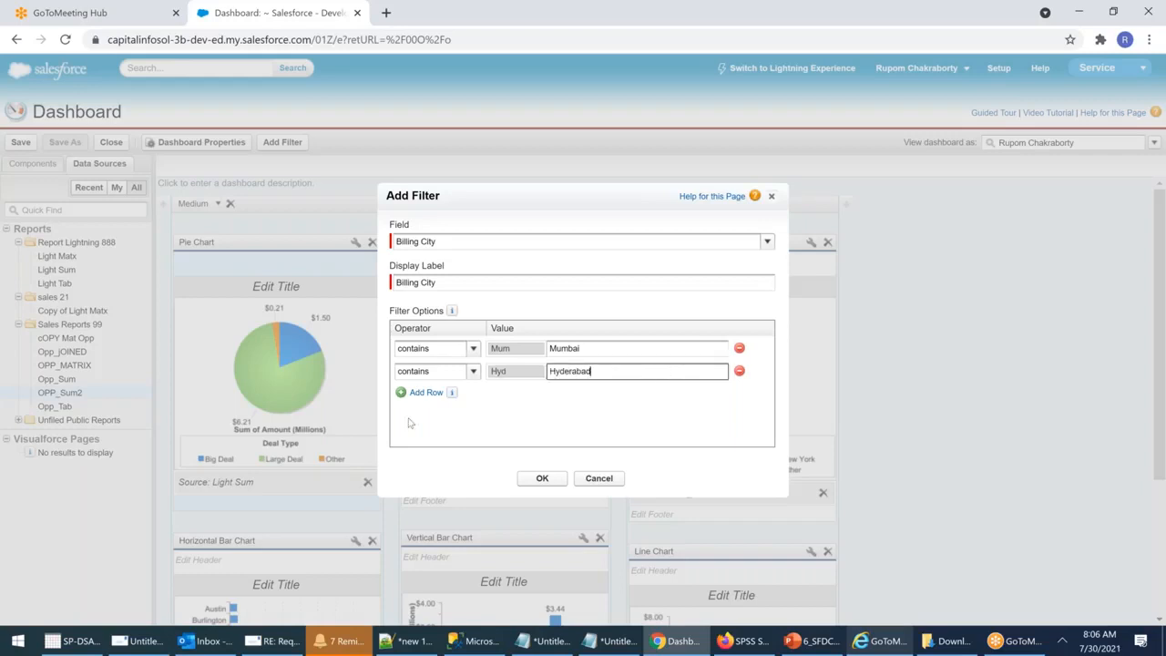
left_click(538, 483)
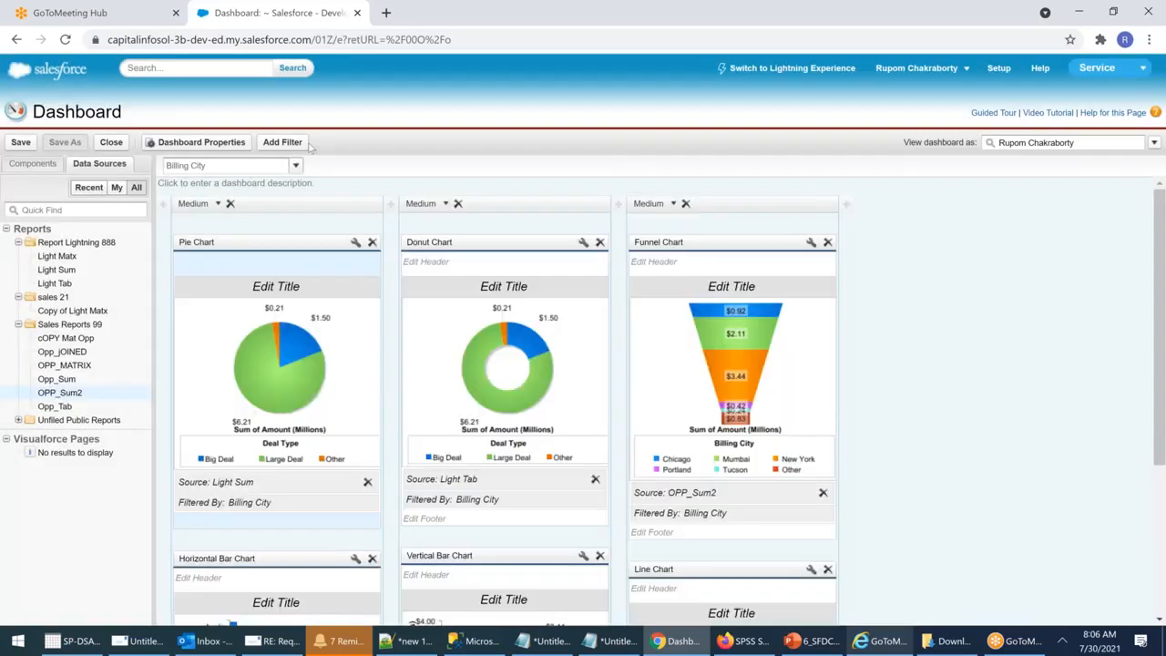
Step: Check the Billing City filter dropdown options, then open the Save dialog
left_click(295, 165)
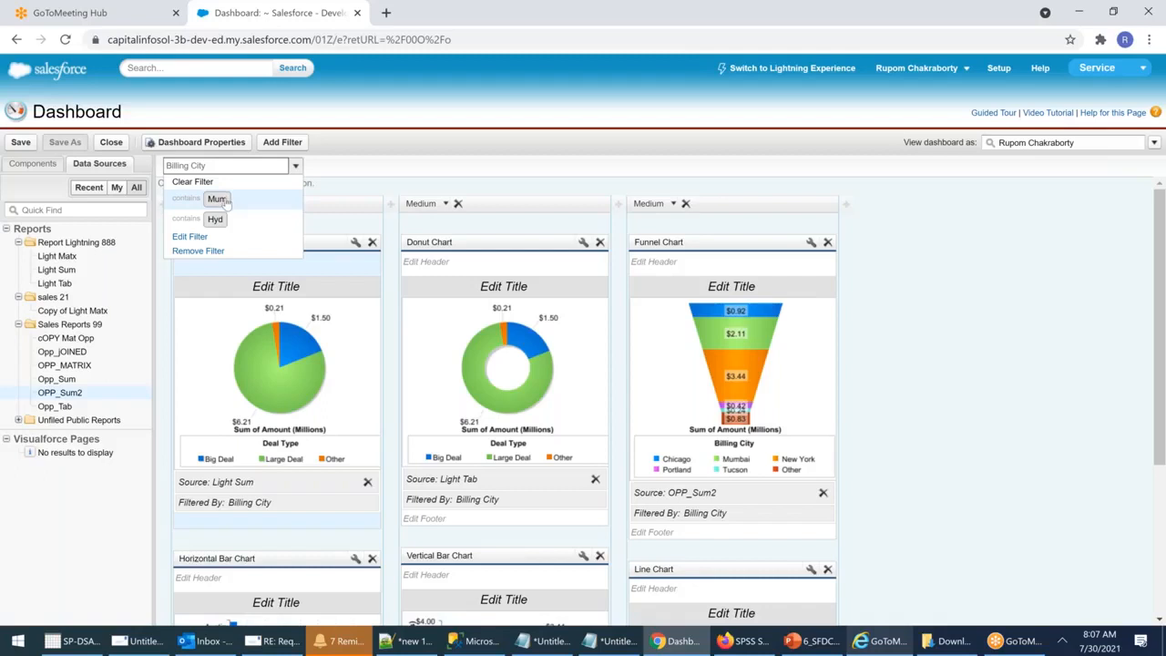
left_click(944, 370)
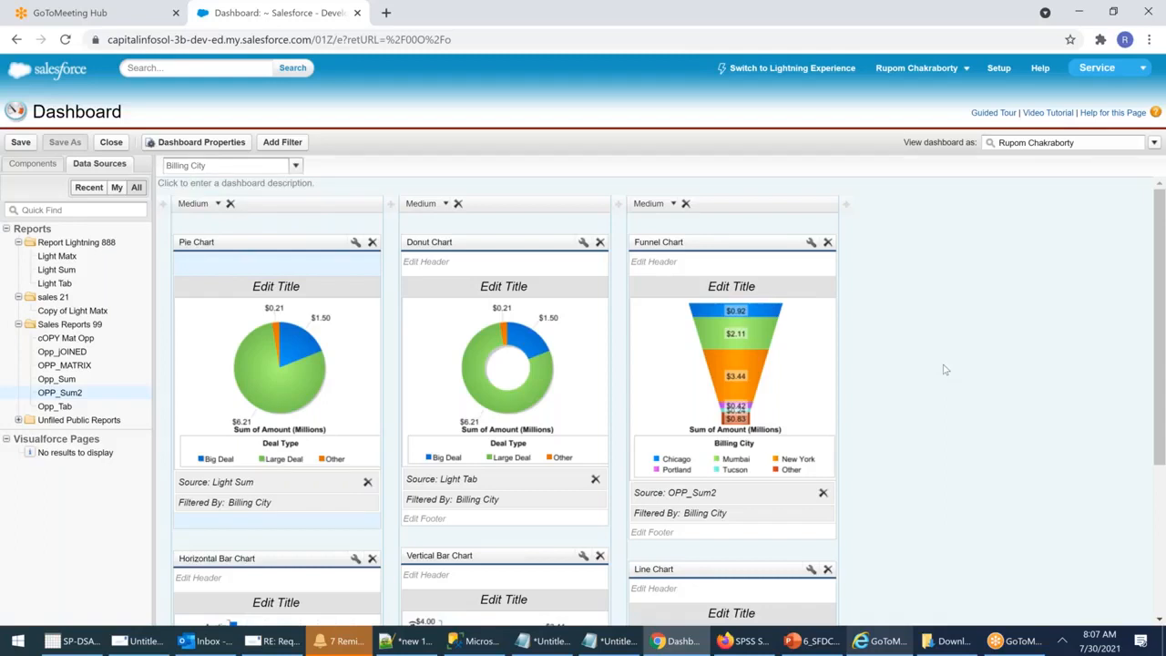
left_click(20, 142)
Step: Save the dashboard as 'SLT Dashboard 2' in the SLT Lightning Dashboard folder and exit the editor
left_click(533, 291)
type("SKL")
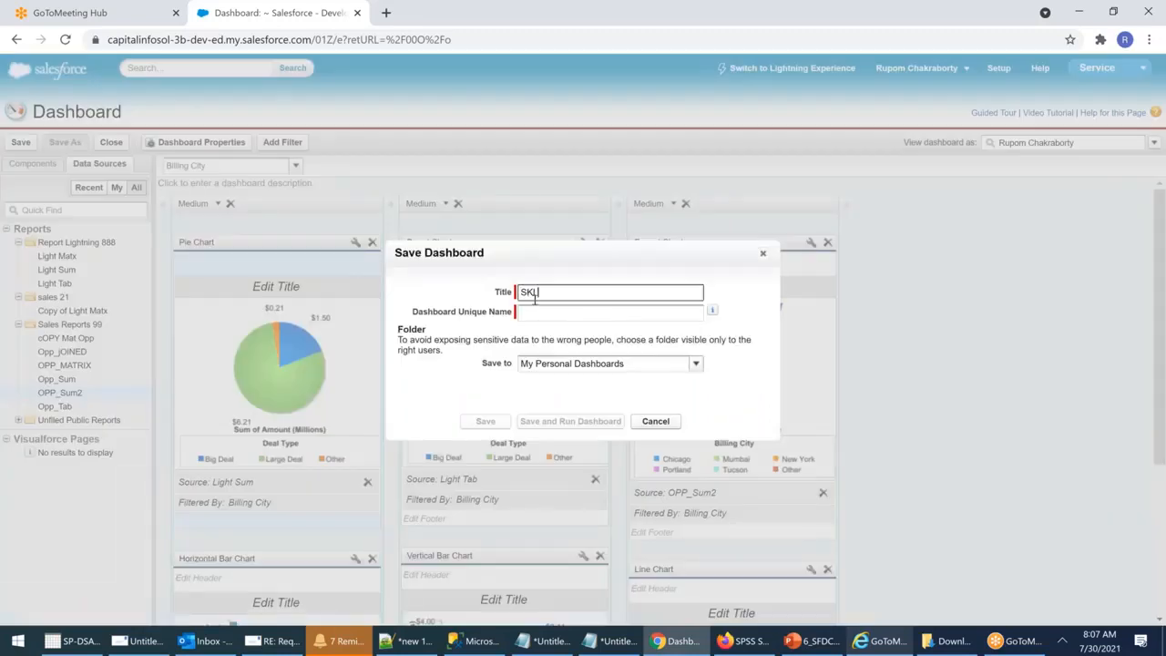
key("BackSpace")
key("BackSpace")
type("LT Dashboard 2")
left_click(501, 367)
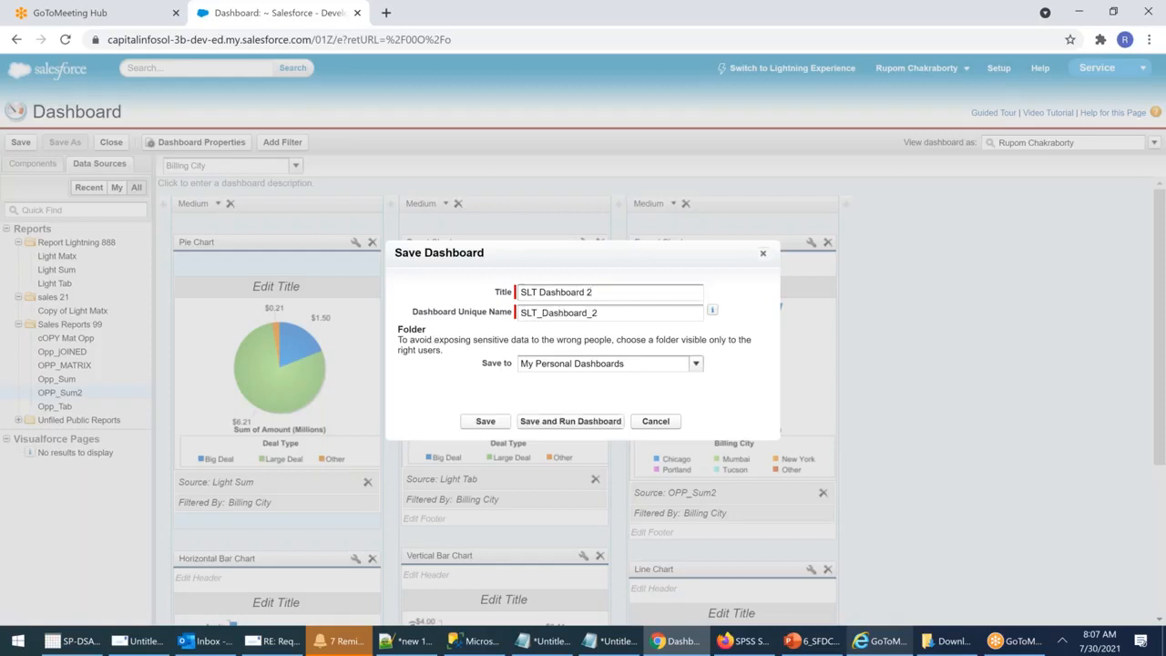
left_click(672, 367)
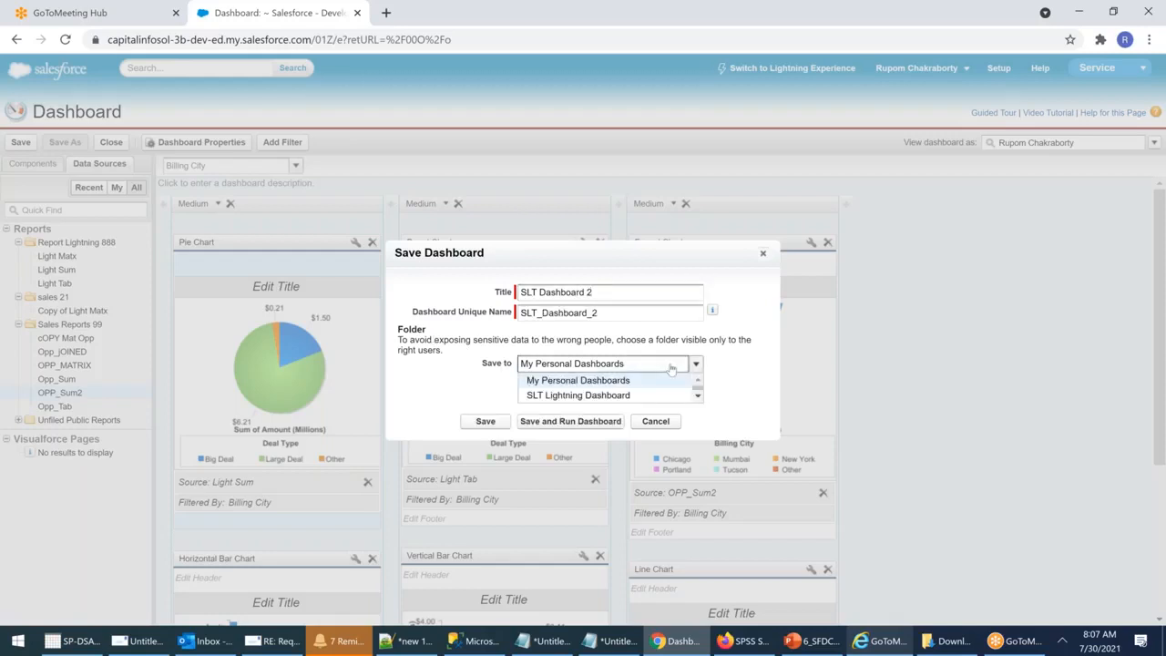
left_click(597, 395)
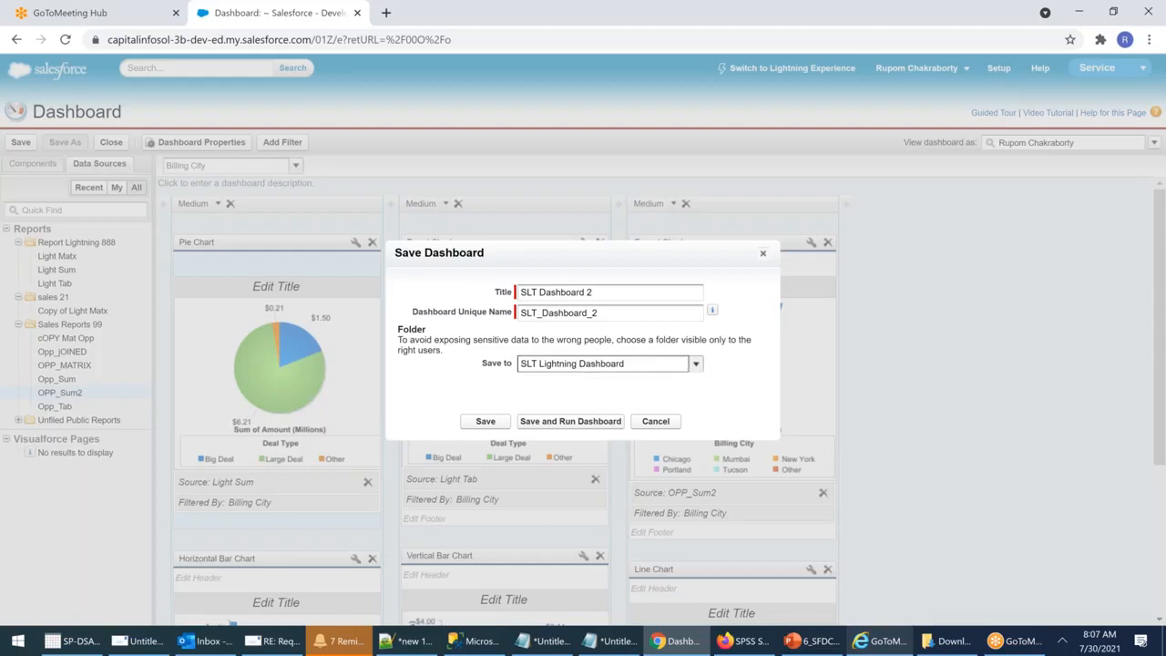
left_click(488, 424)
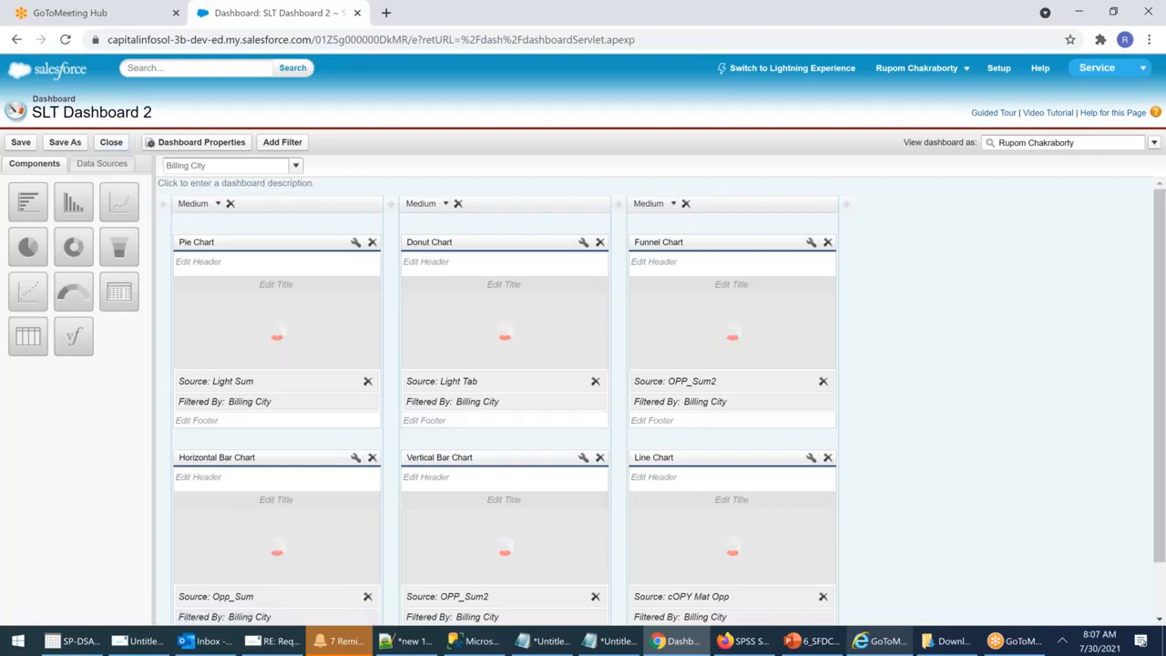
left_click(111, 142)
Step: Leave the editor, view SLT Sales Dashboard, then switch back to SLT Dashboard 2
left_click(513, 370)
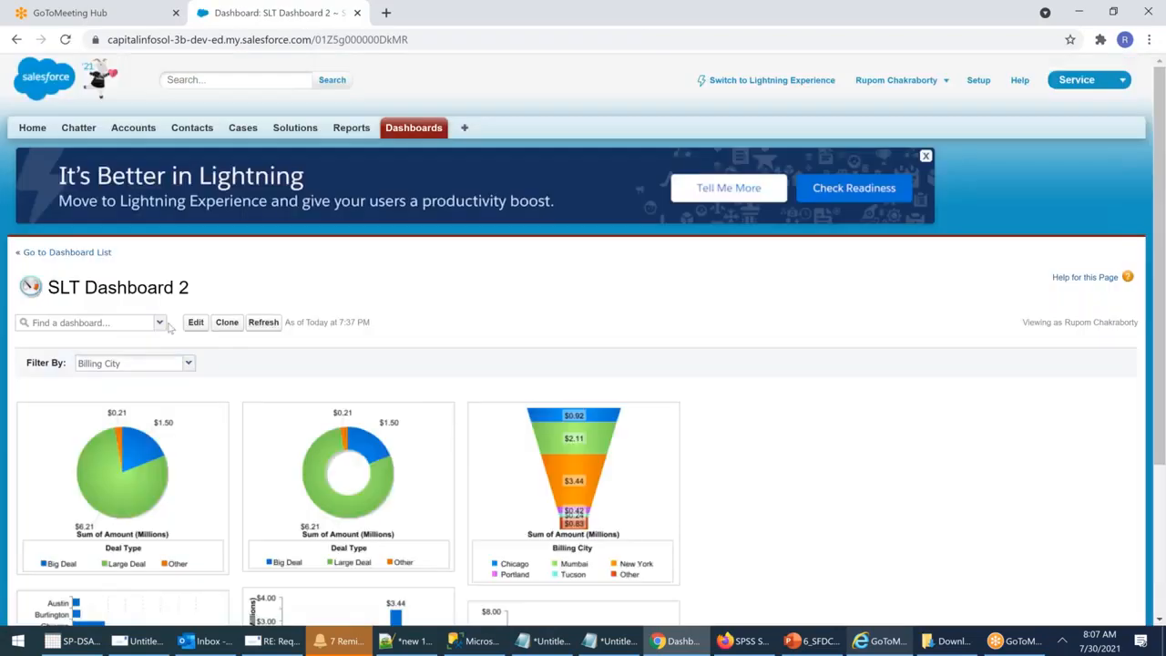
left_click(161, 322)
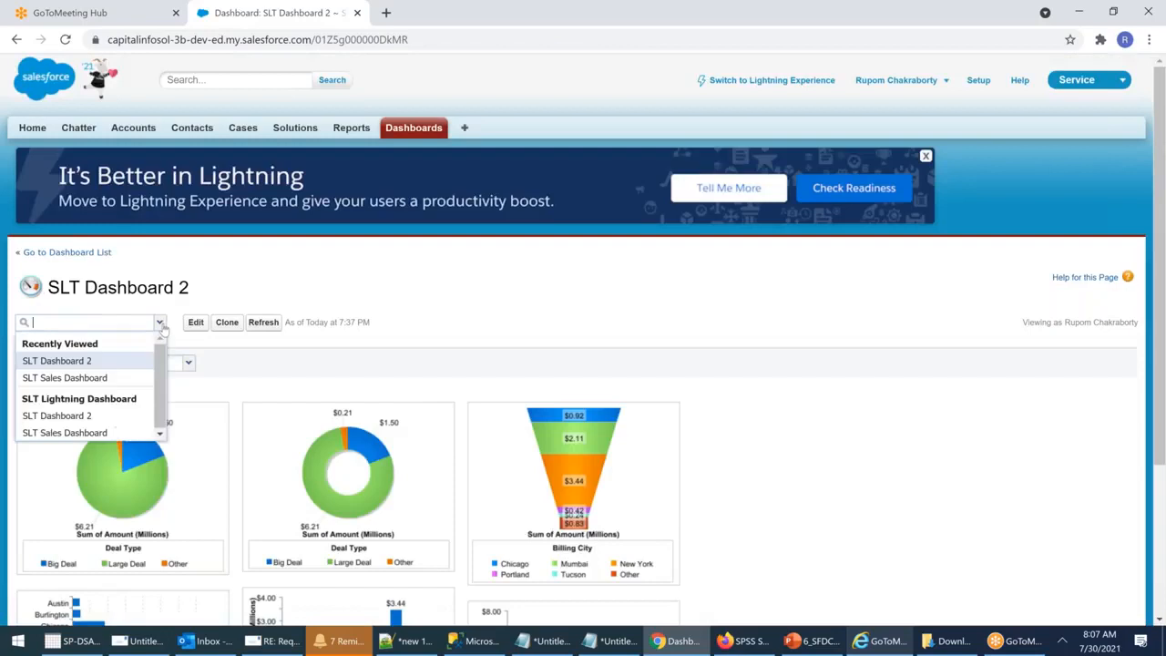
left_click(66, 378)
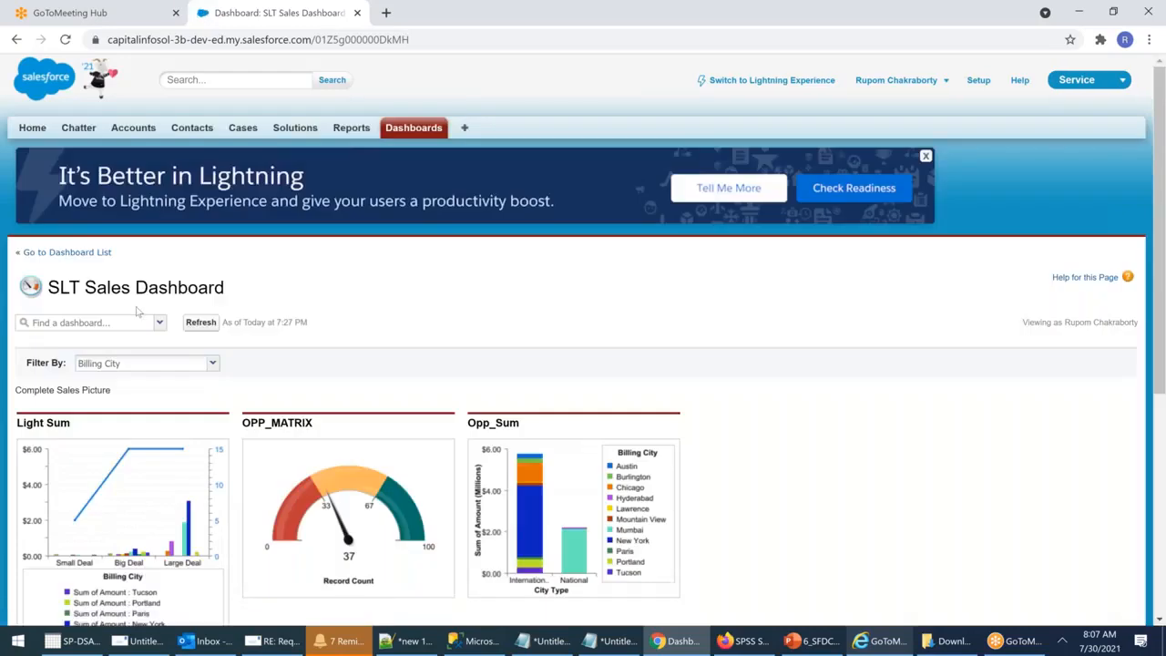
left_click(160, 322)
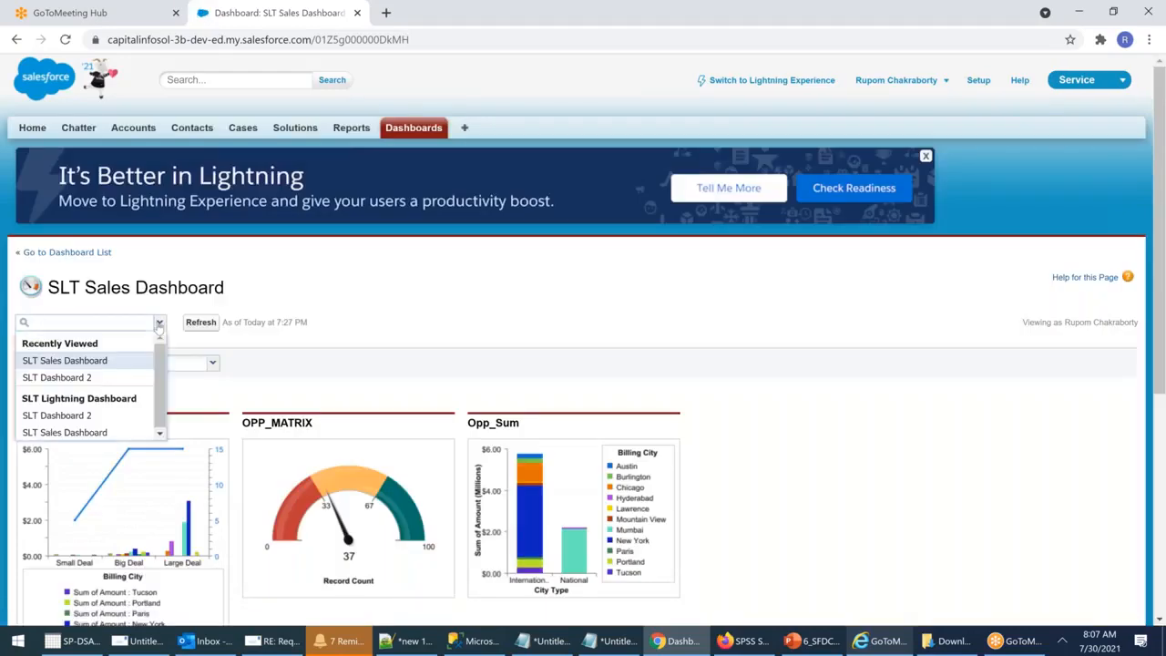
left_click(64, 377)
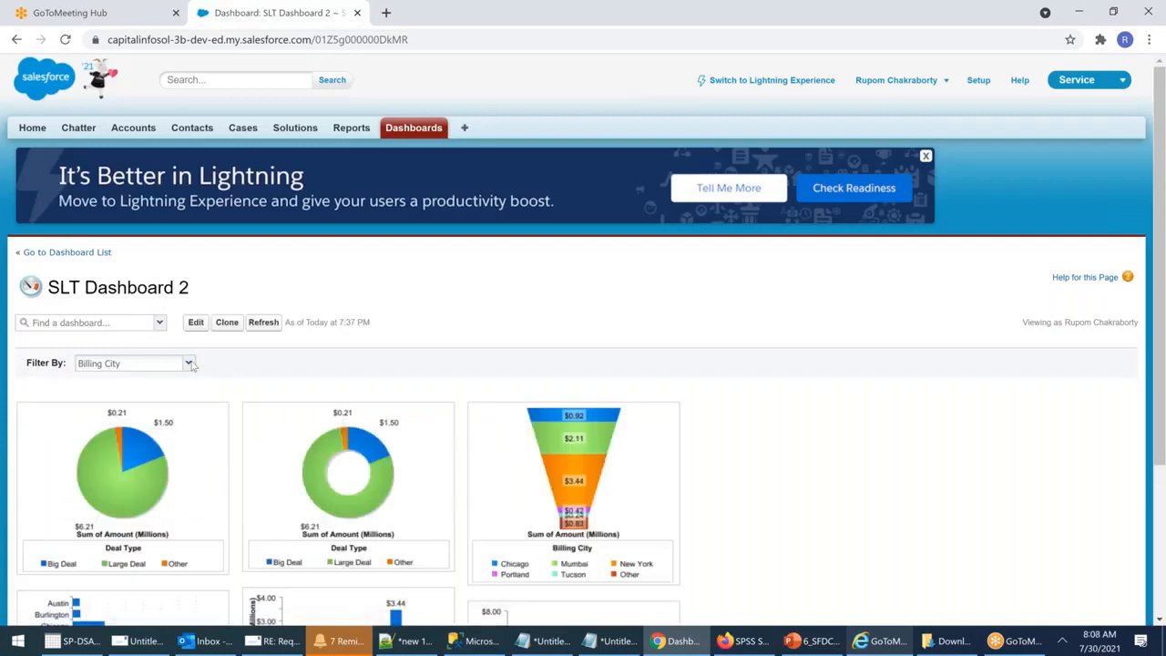
Step: Filter the dashboard by Billing City Mum, then Hyd, and refresh the data
left_click(189, 363)
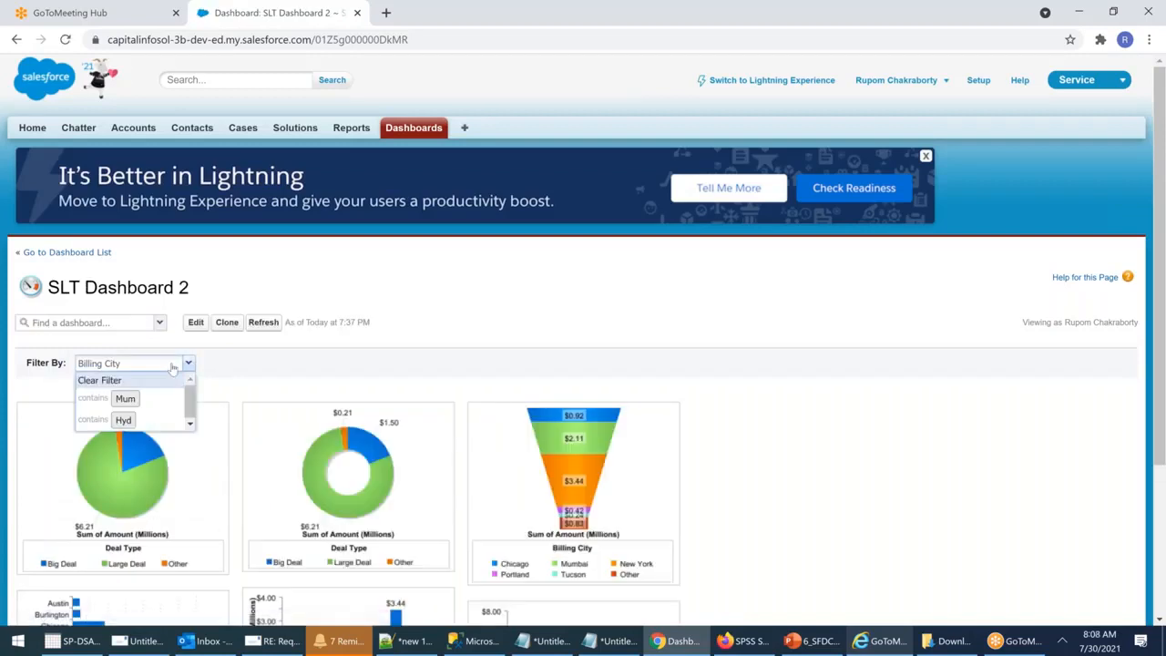
left_click(125, 399)
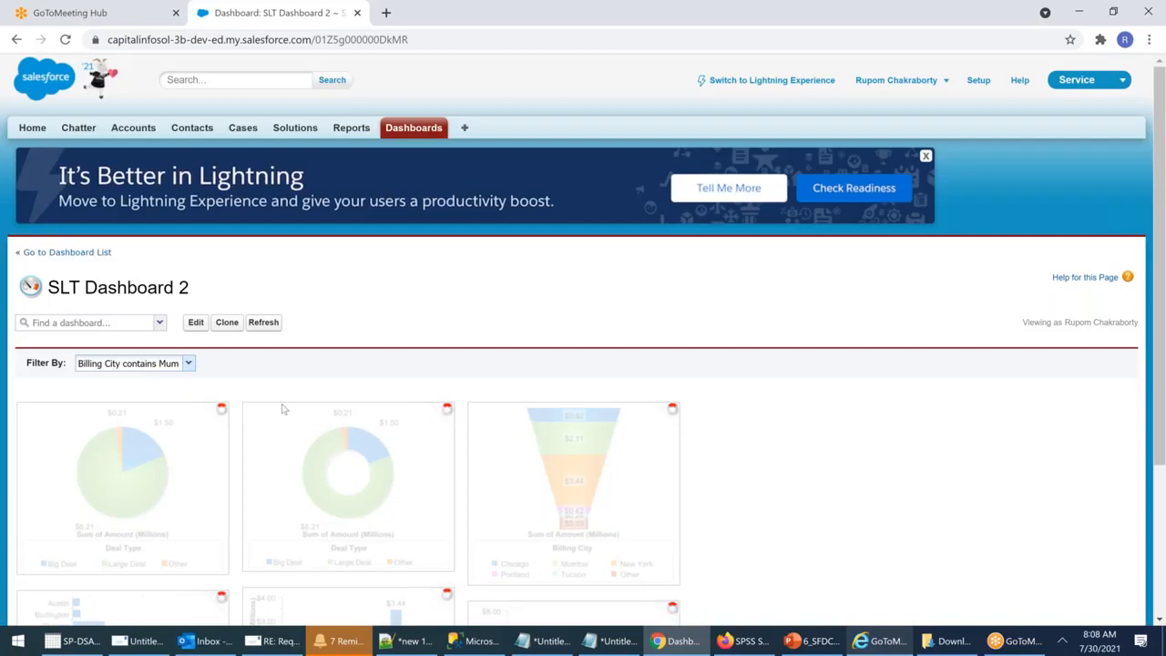
left_click(141, 367)
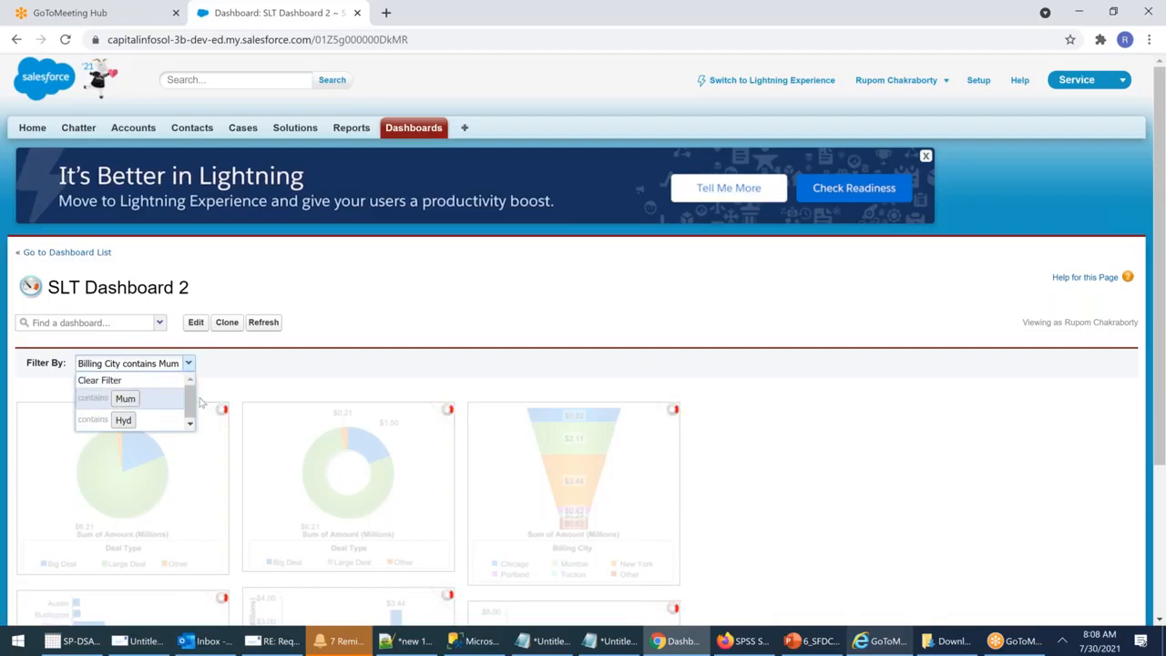
triple_click(125, 398)
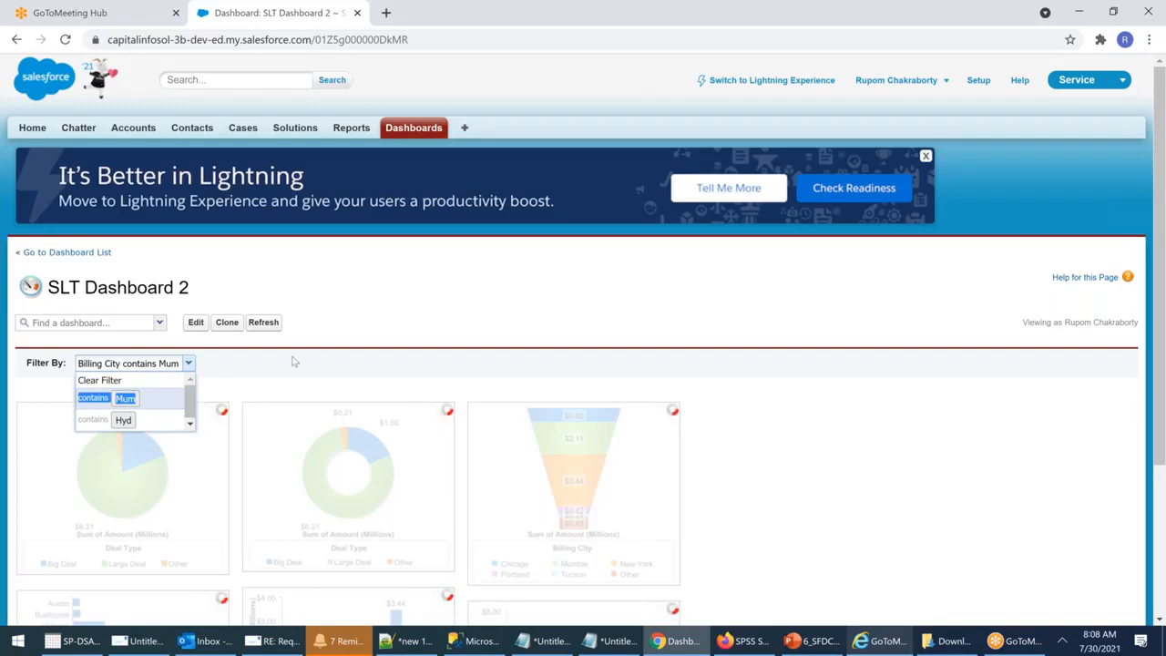
left_click(319, 364)
left_click(158, 369)
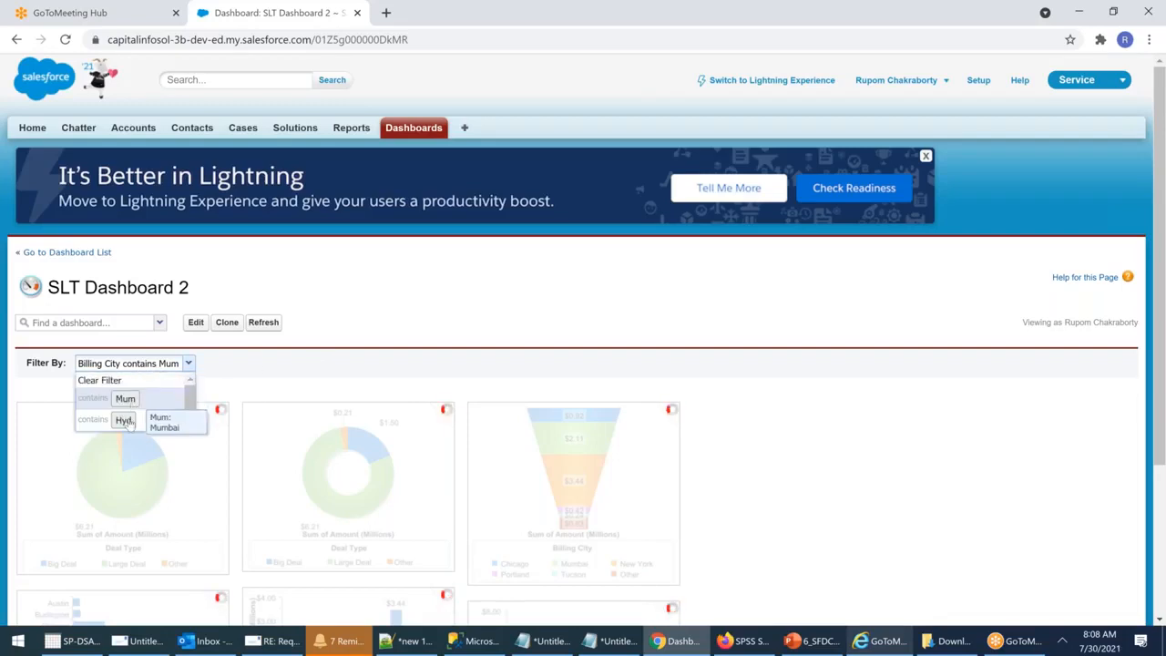
left_click(123, 420)
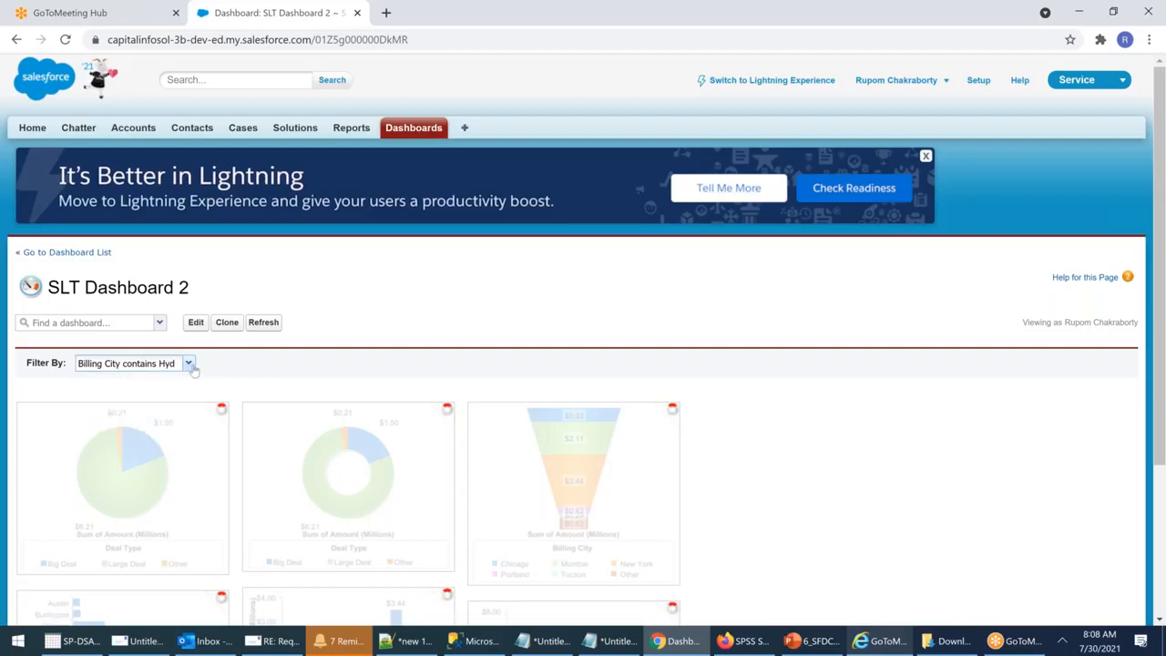
left_click(264, 323)
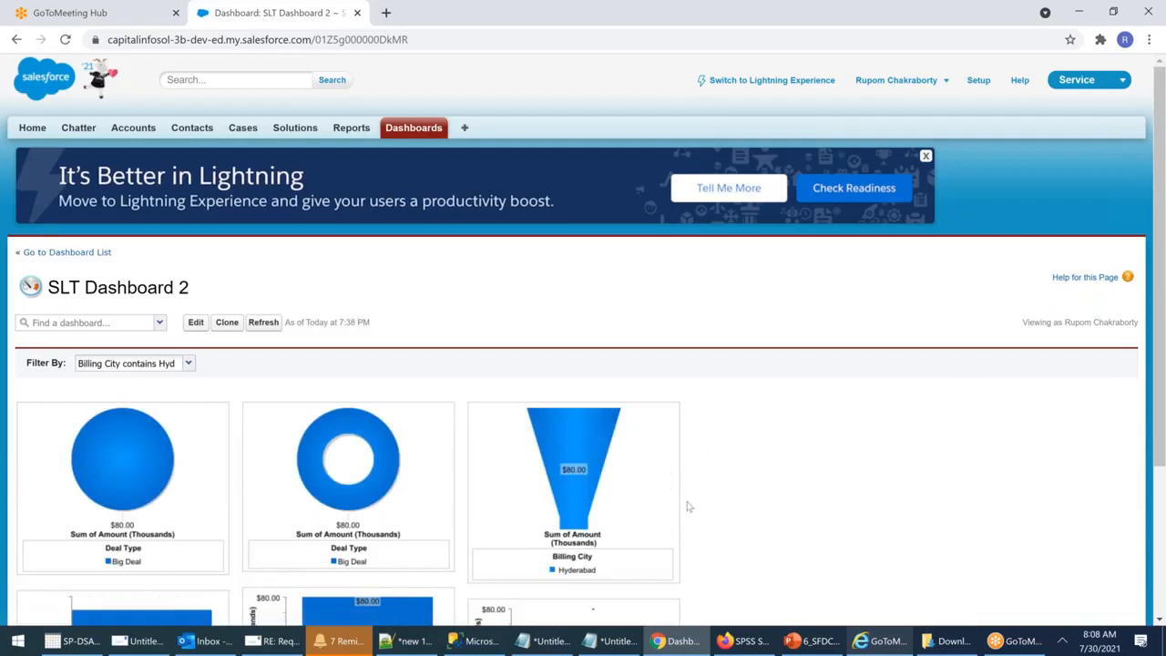
Step: Review the Hyd-filtered charts, then clear the Billing City filter
scroll(688, 507, "down", 1)
scroll(689, 507, "down", 2)
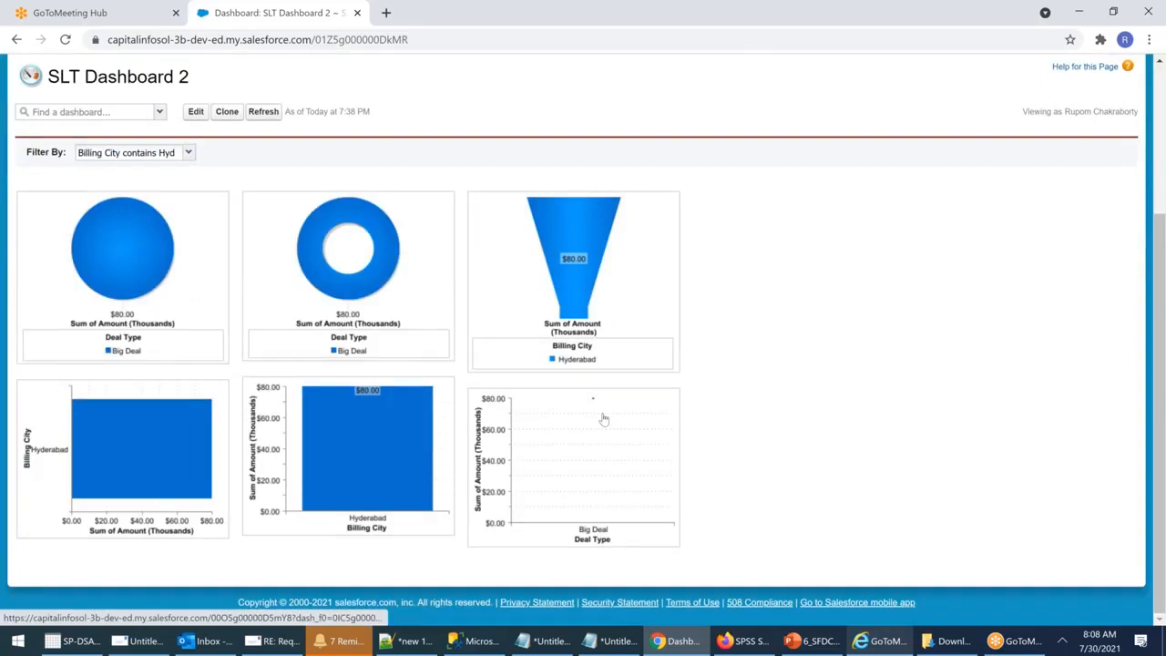
scroll(603, 418, "up", 1)
scroll(603, 418, "up", 2)
left_click(134, 362)
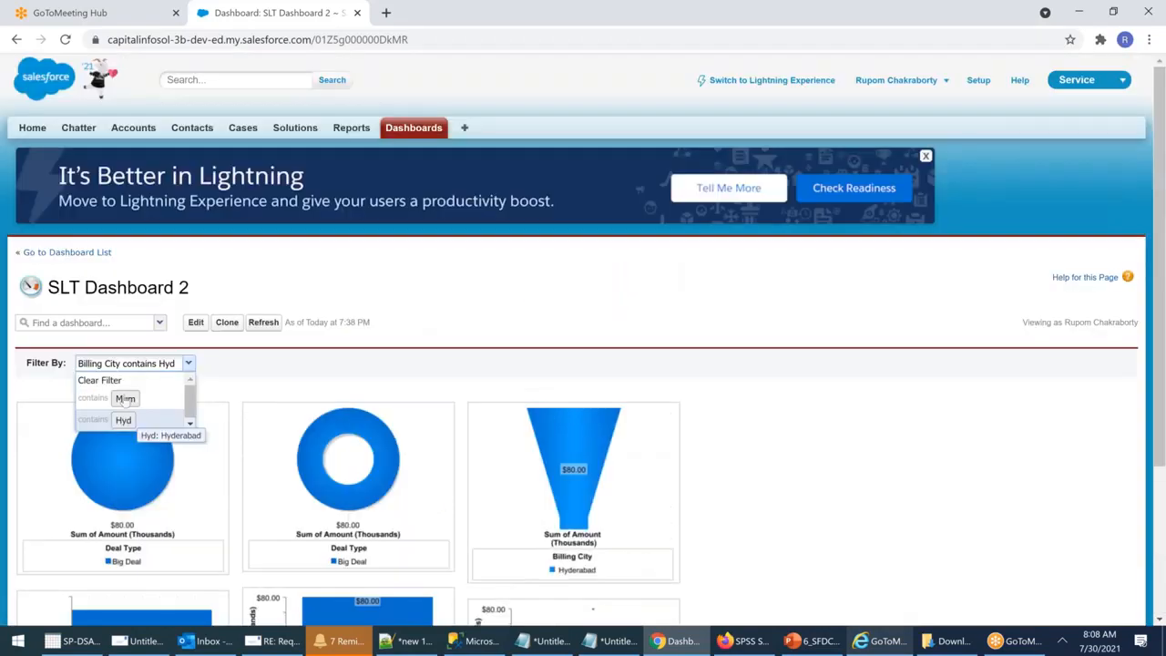
left_click(102, 381)
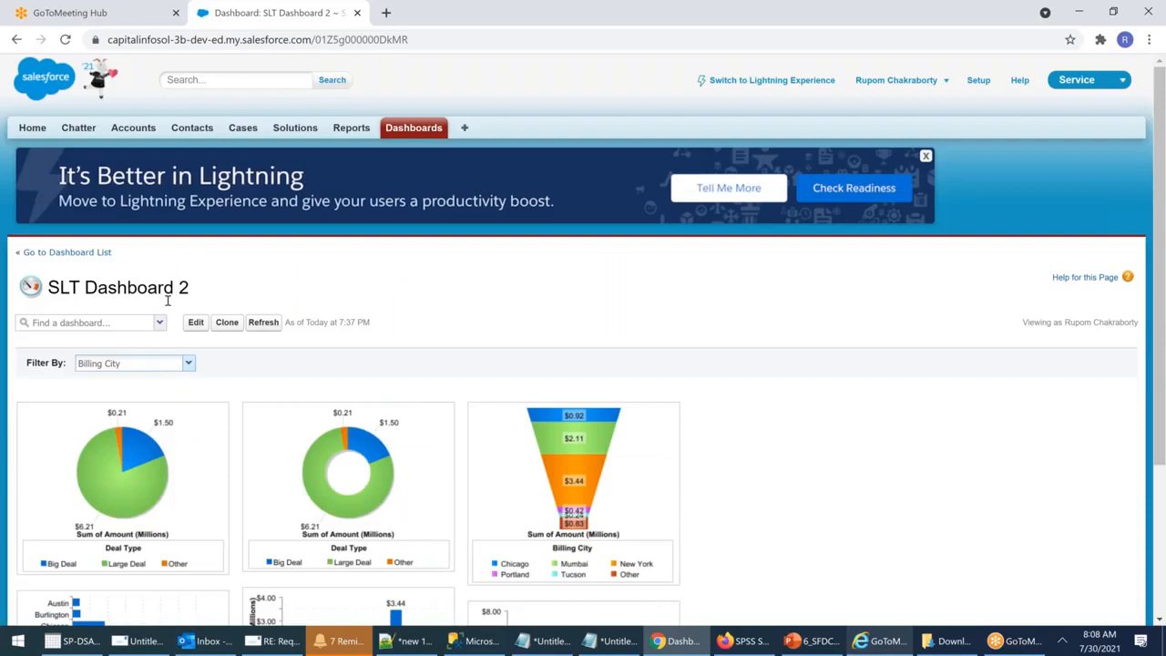
Step: Leave the Billing City filter at All and switch to Lightning Experience
left_click(162, 364)
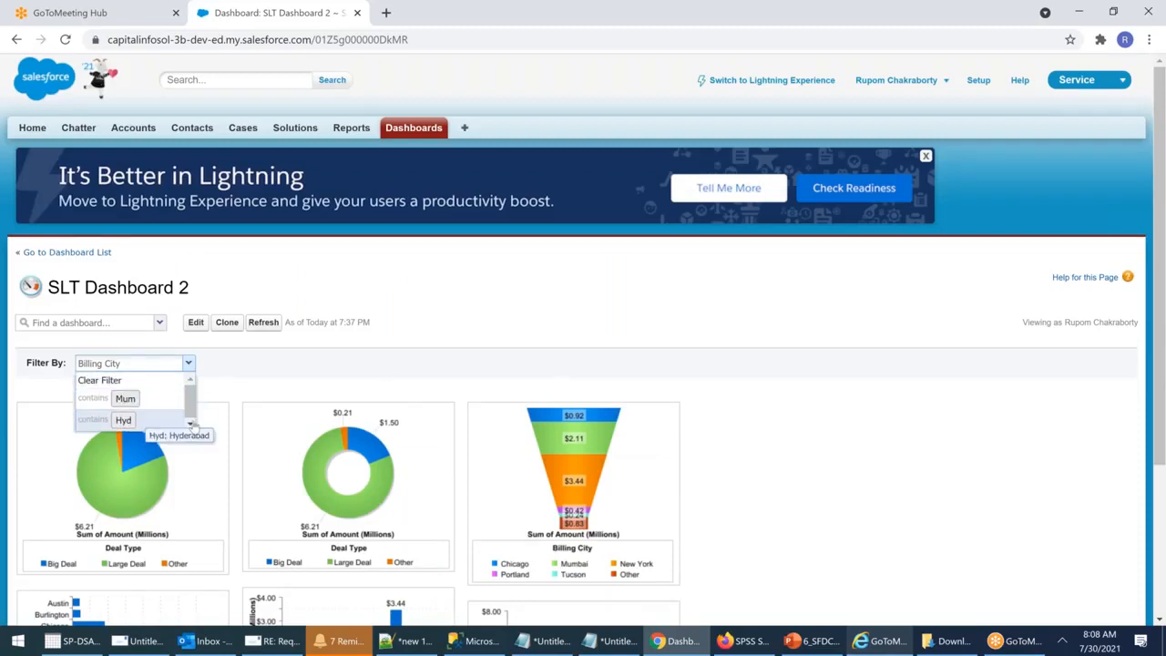
left_click(409, 378)
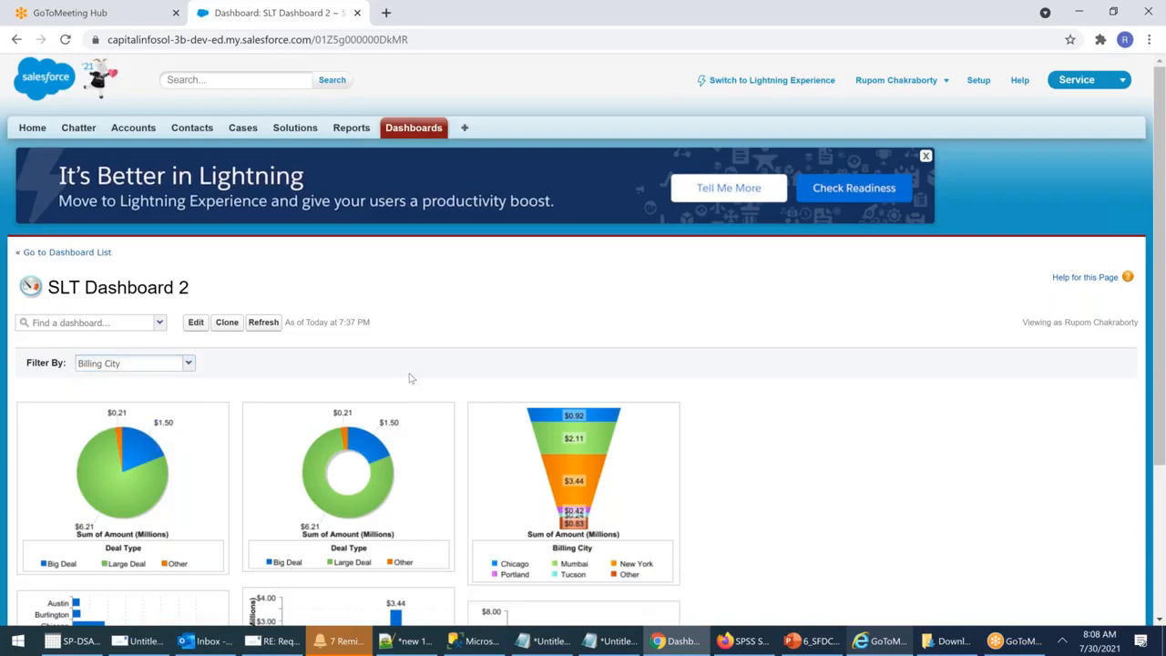
scroll(410, 378, "down", 1)
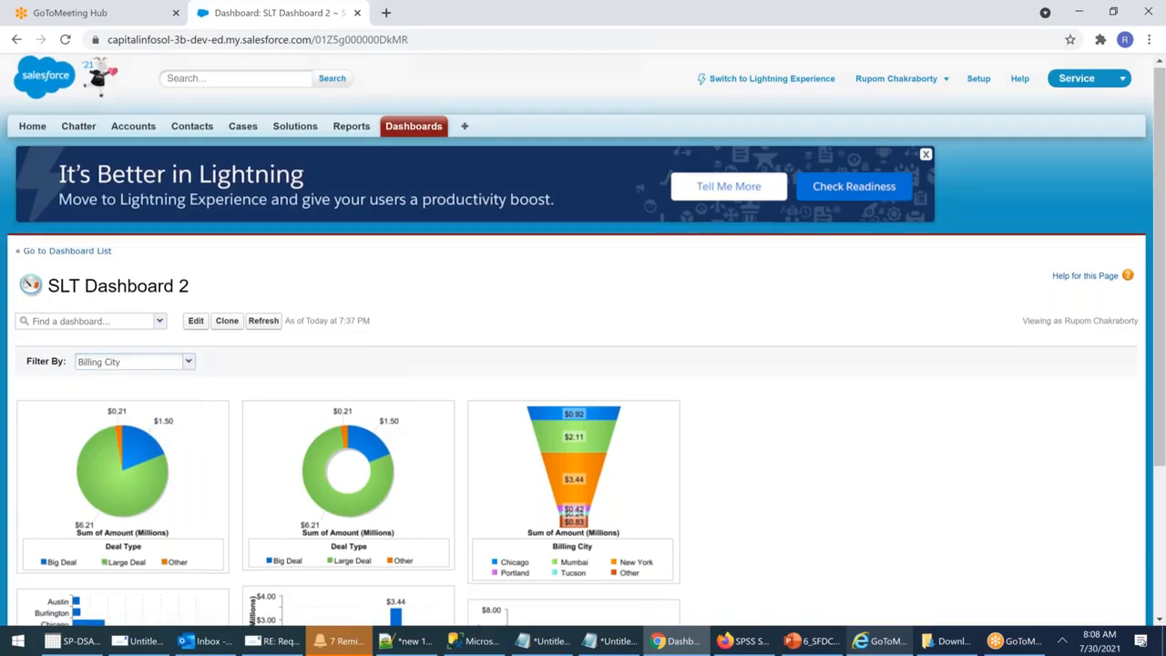
scroll(226, 351, "down", 2)
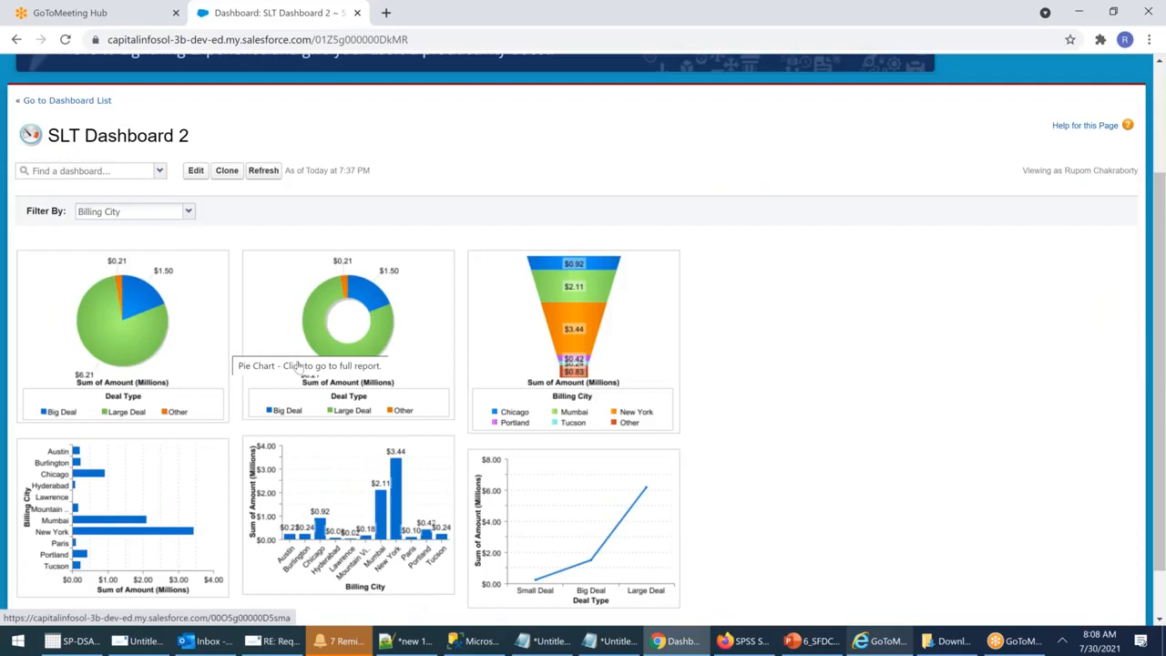
scroll(226, 351, "up", 2)
left_click(739, 82)
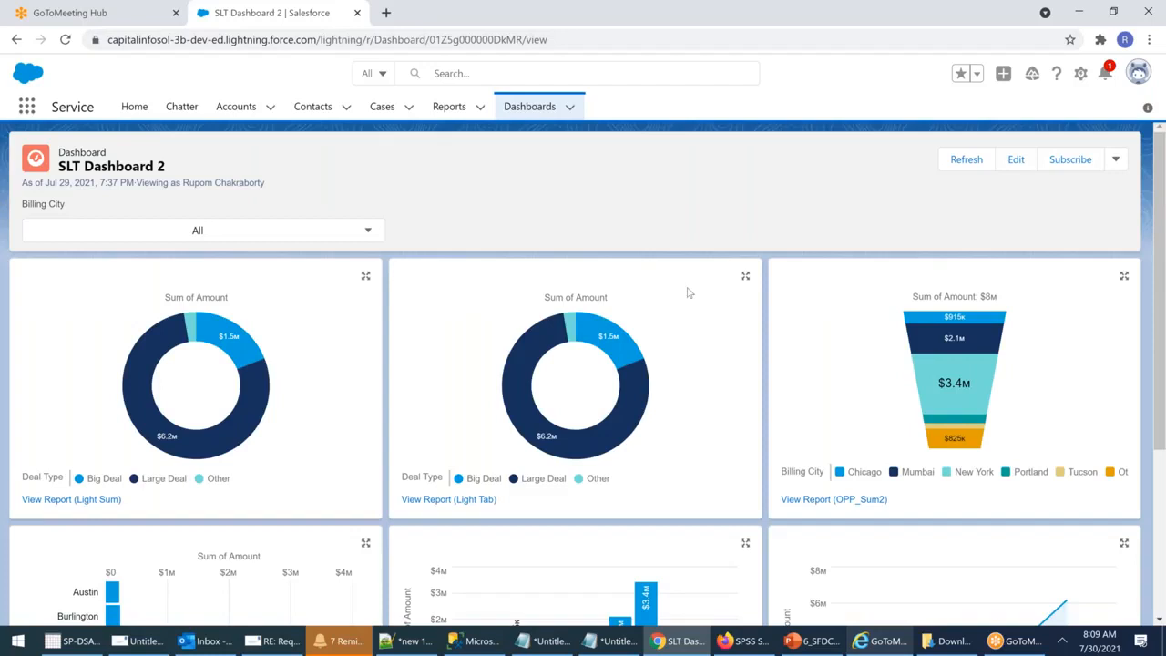
scroll(689, 292, "down", 3)
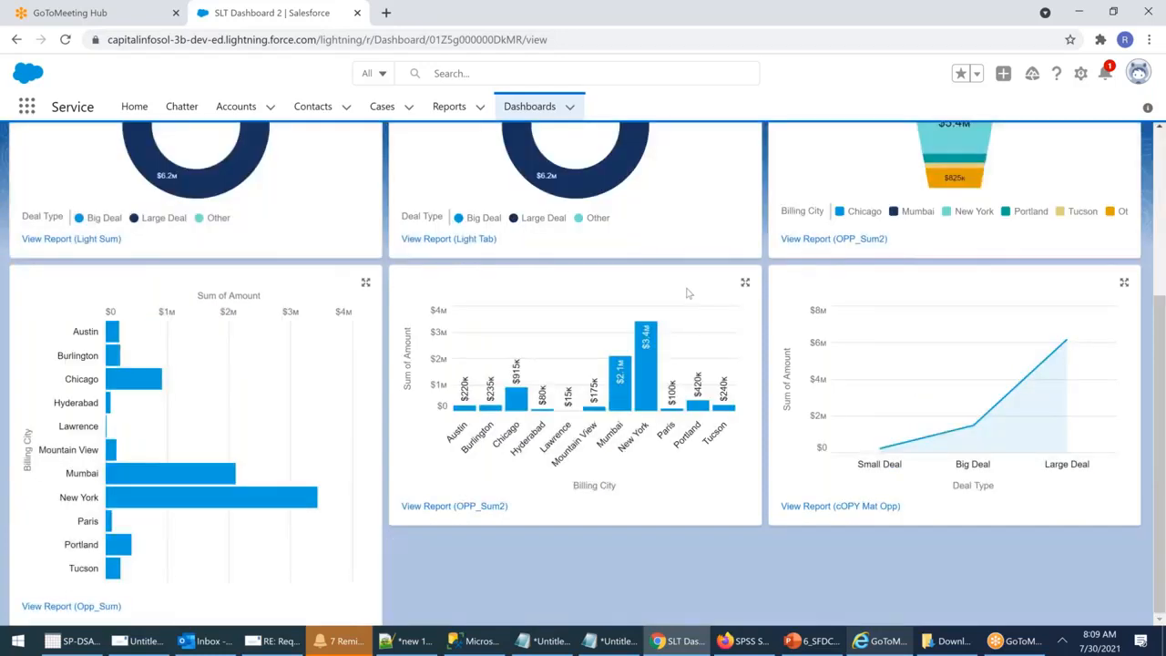
scroll(689, 292, "up", 3)
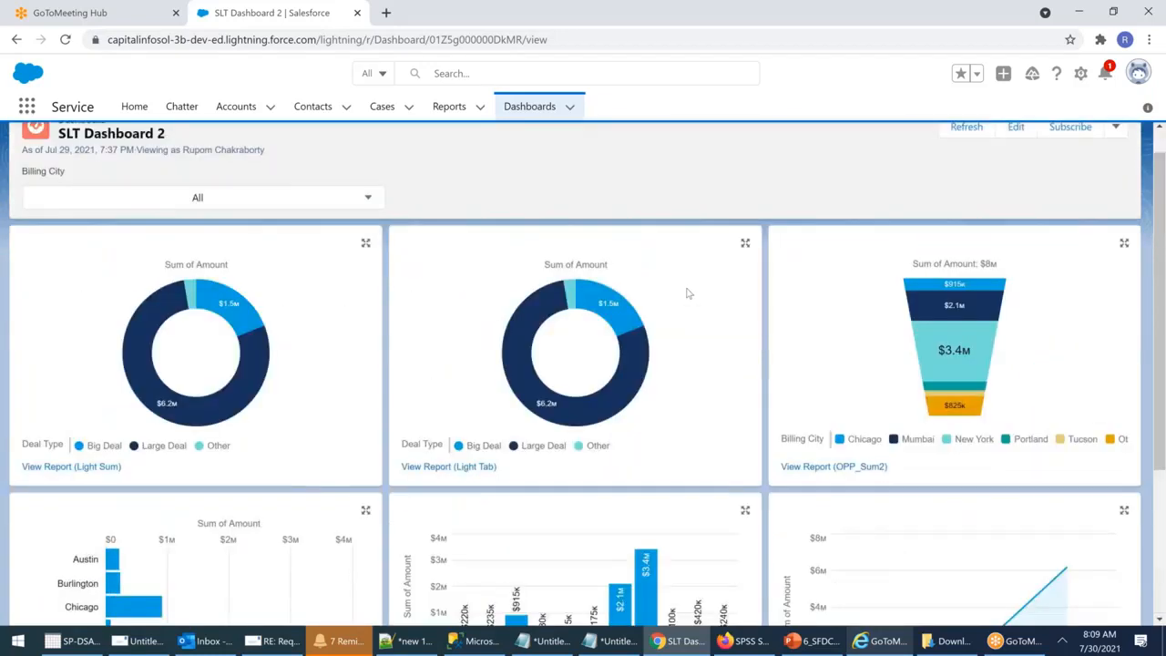
scroll(689, 292, "up", 1)
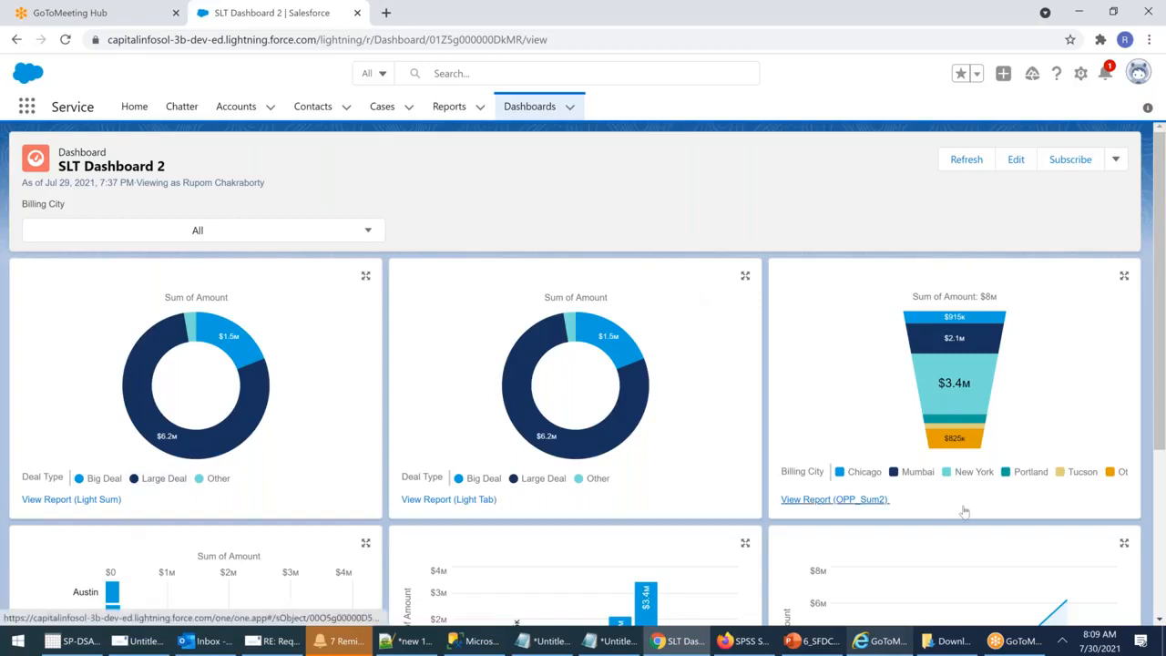
scroll(355, 386, "down", 1)
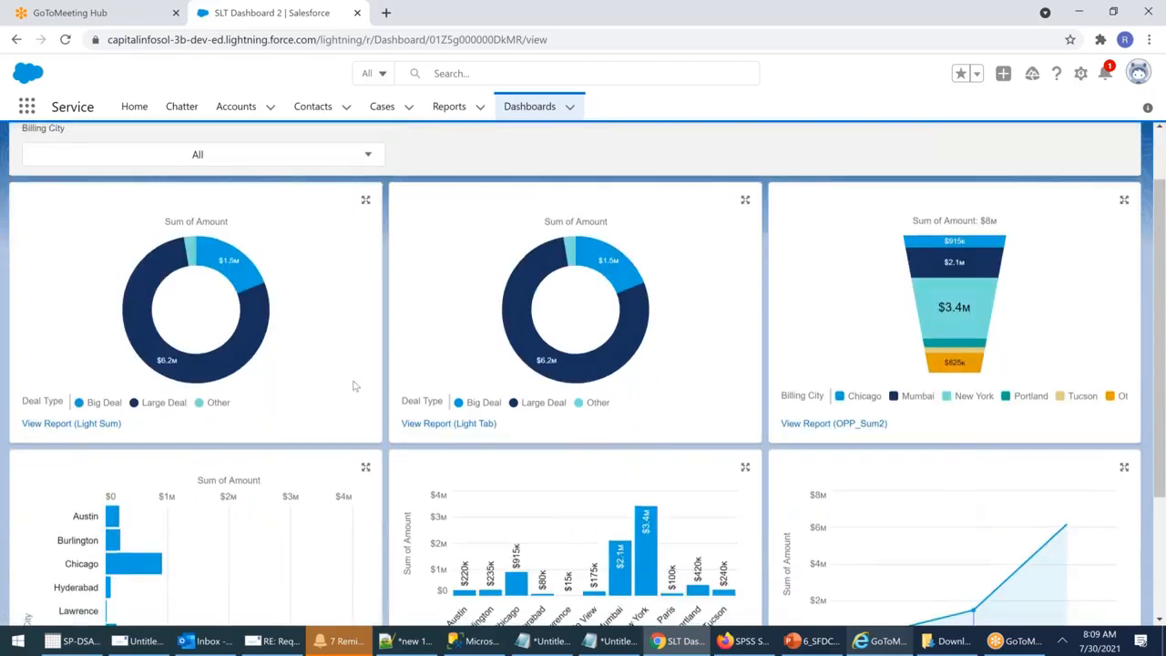
mouse_move(946, 504)
scroll(905, 489, "down", 1)
scroll(905, 489, "up", 2)
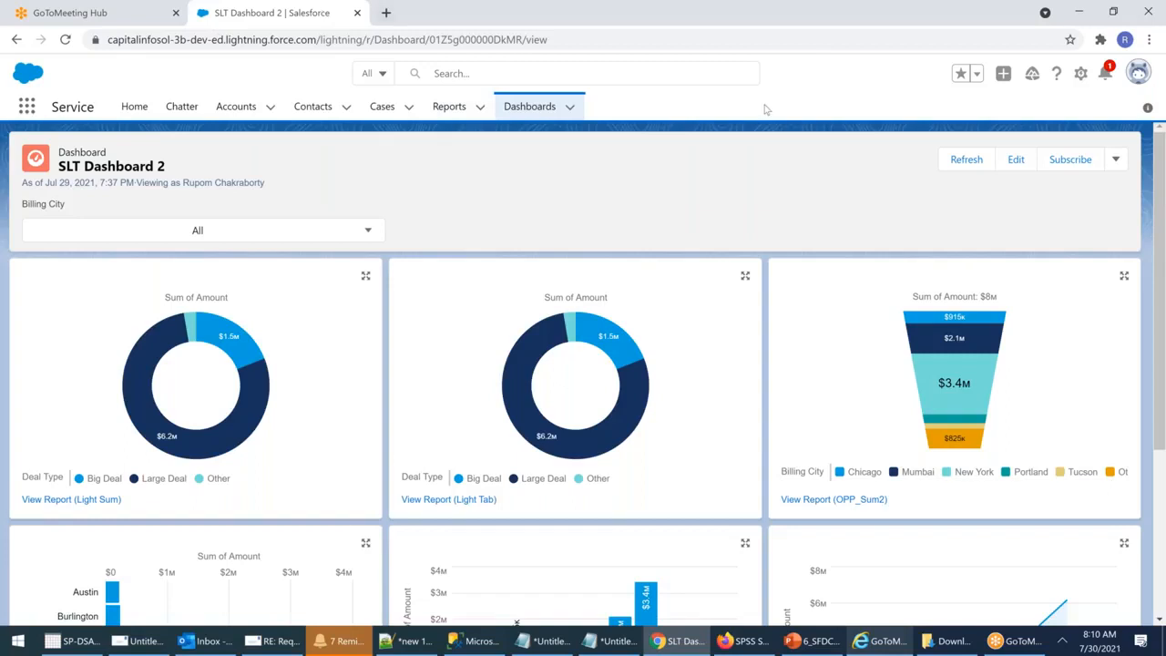
Step: Open Setup Home from the gear menu
left_click(1080, 73)
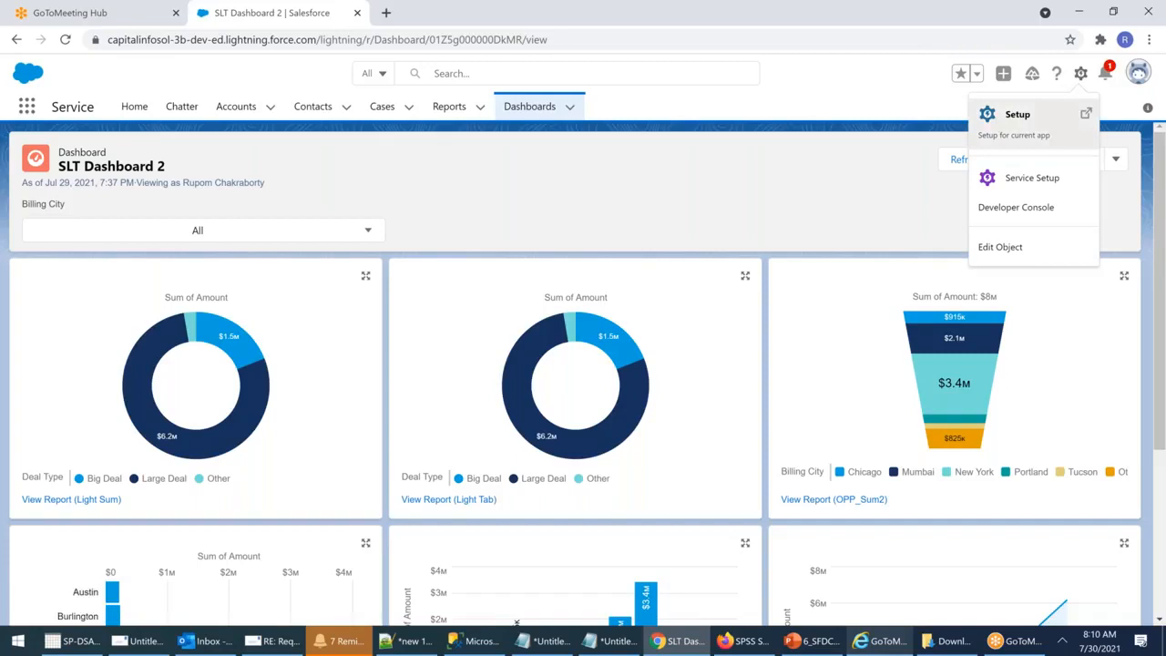
left_click(1012, 115)
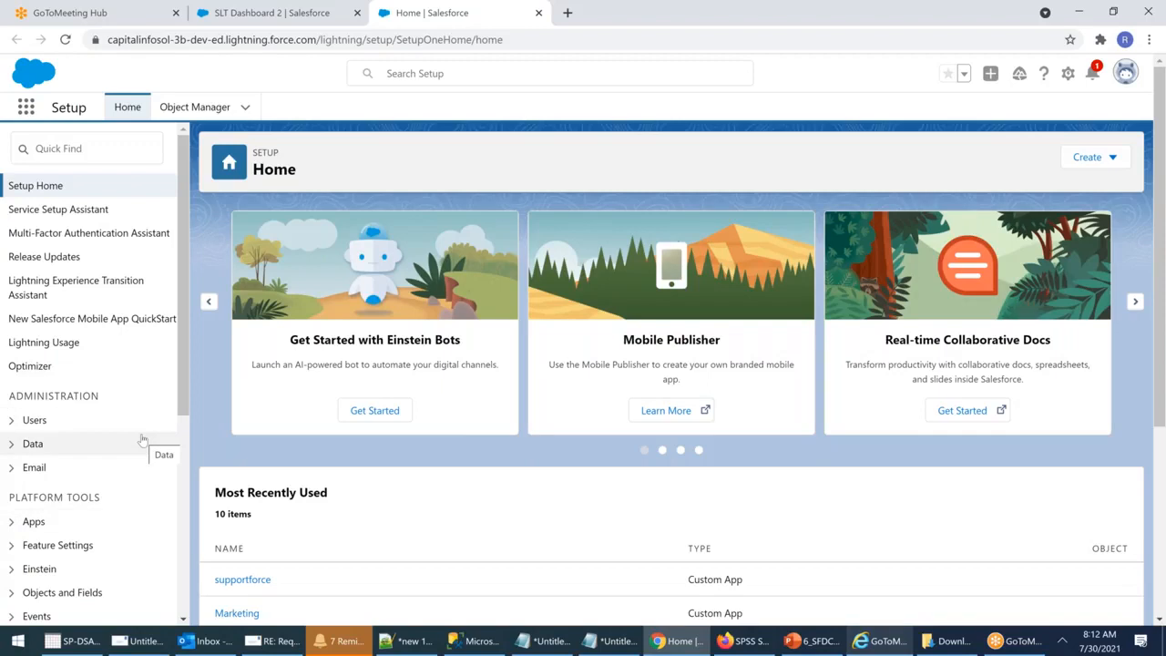
Step: Expand the Email settings group, then start the PowerPoint slide show with F5
left_click(10, 468)
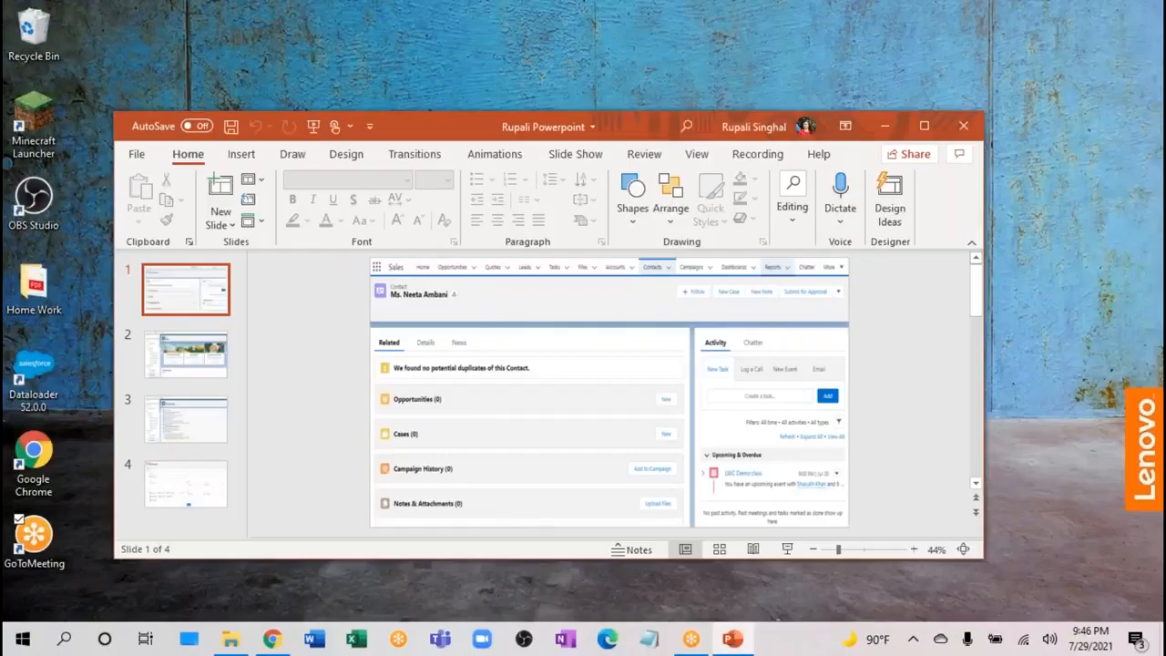
key("F5")
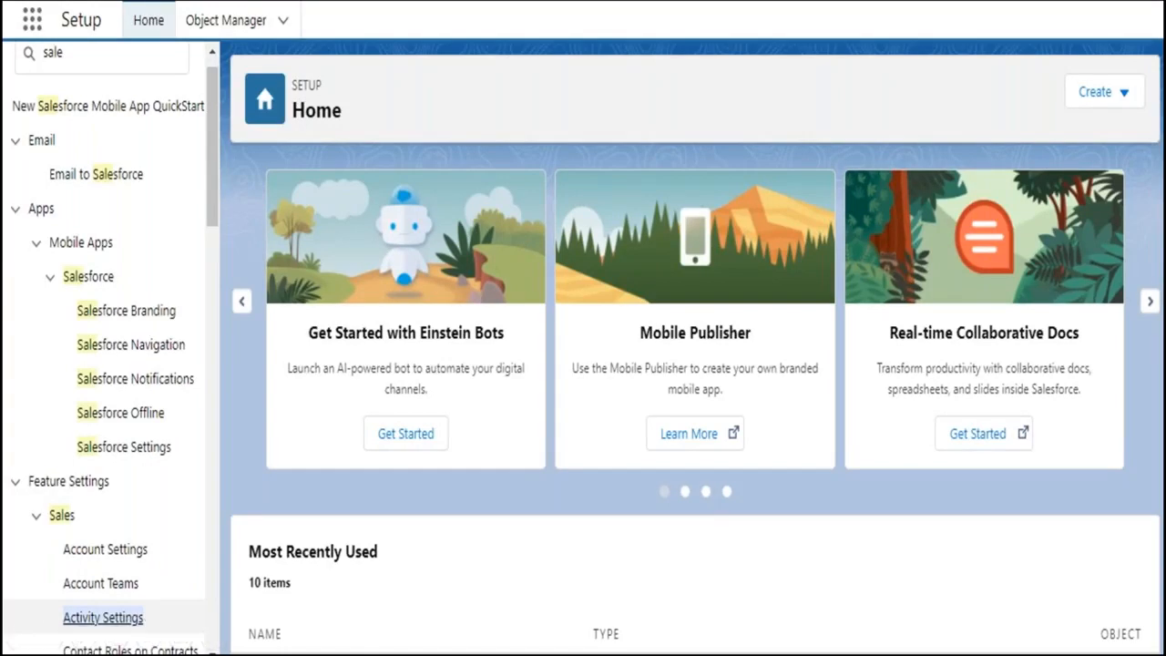
Step: Advance the slide show to the Activity Settings screenshot slide
left_click(103, 617)
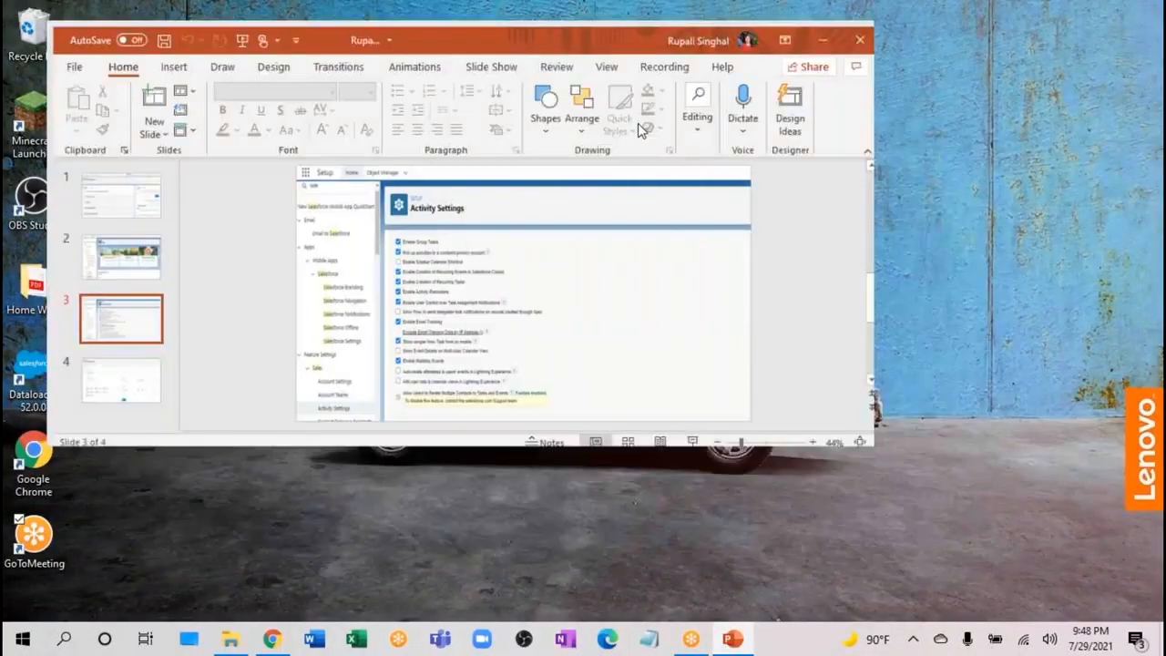
Step: Maximize the PowerPoint window and present slide 3 as a full-screen slide show
double_click(638, 123)
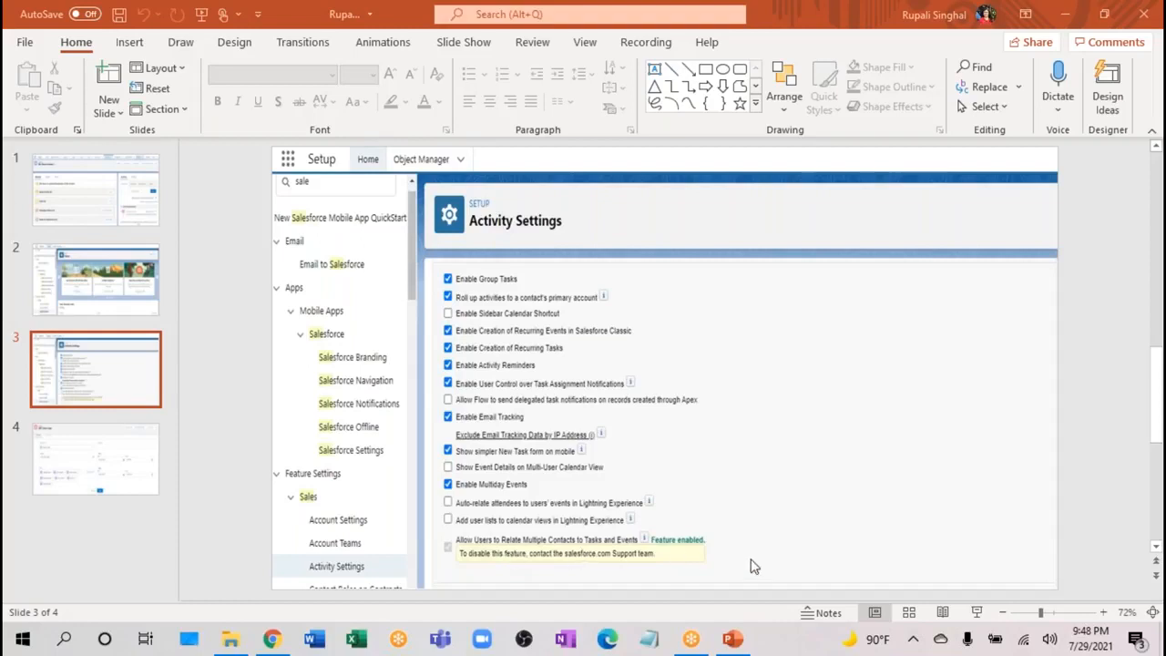
left_click(979, 612)
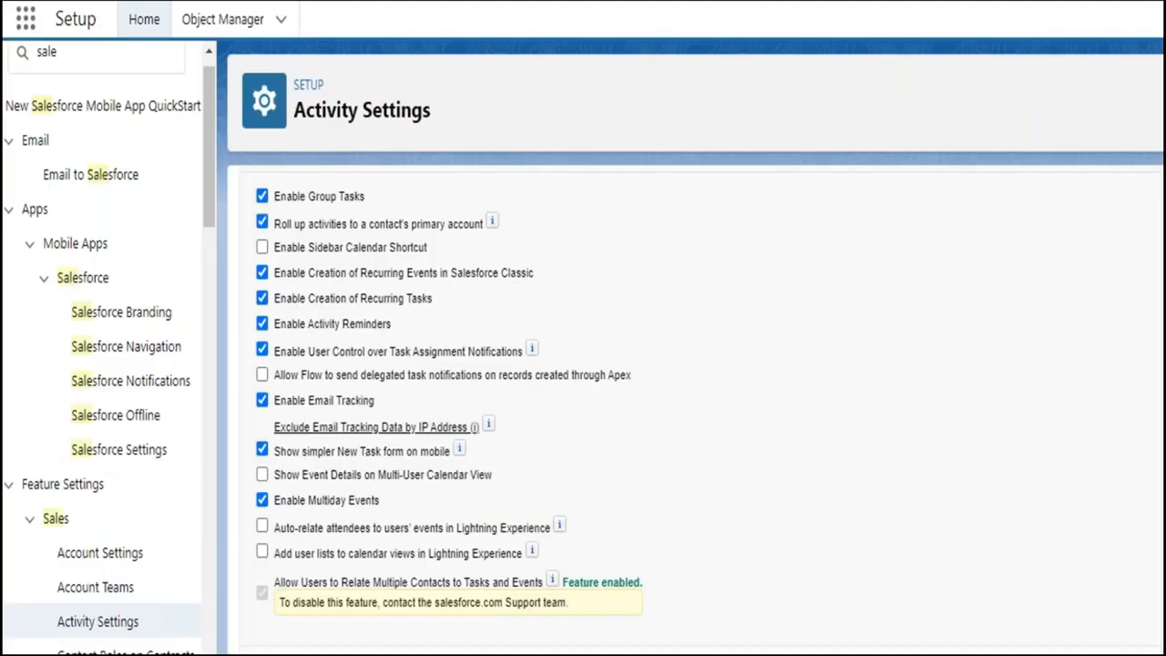